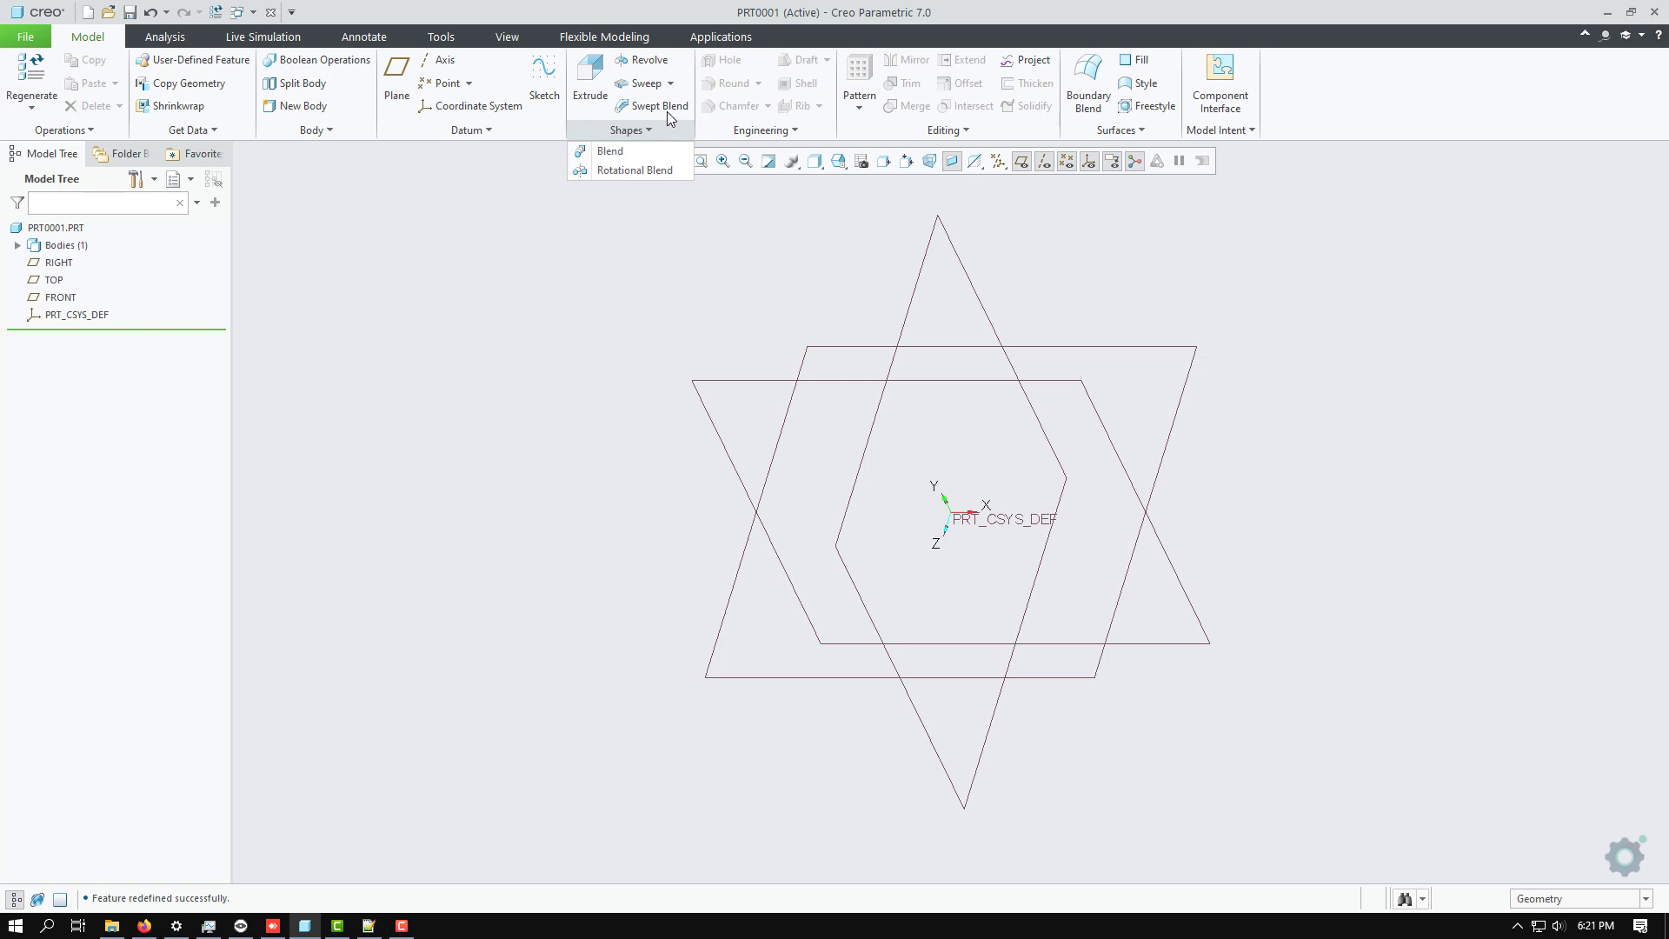
pyautogui.click(536, 269)
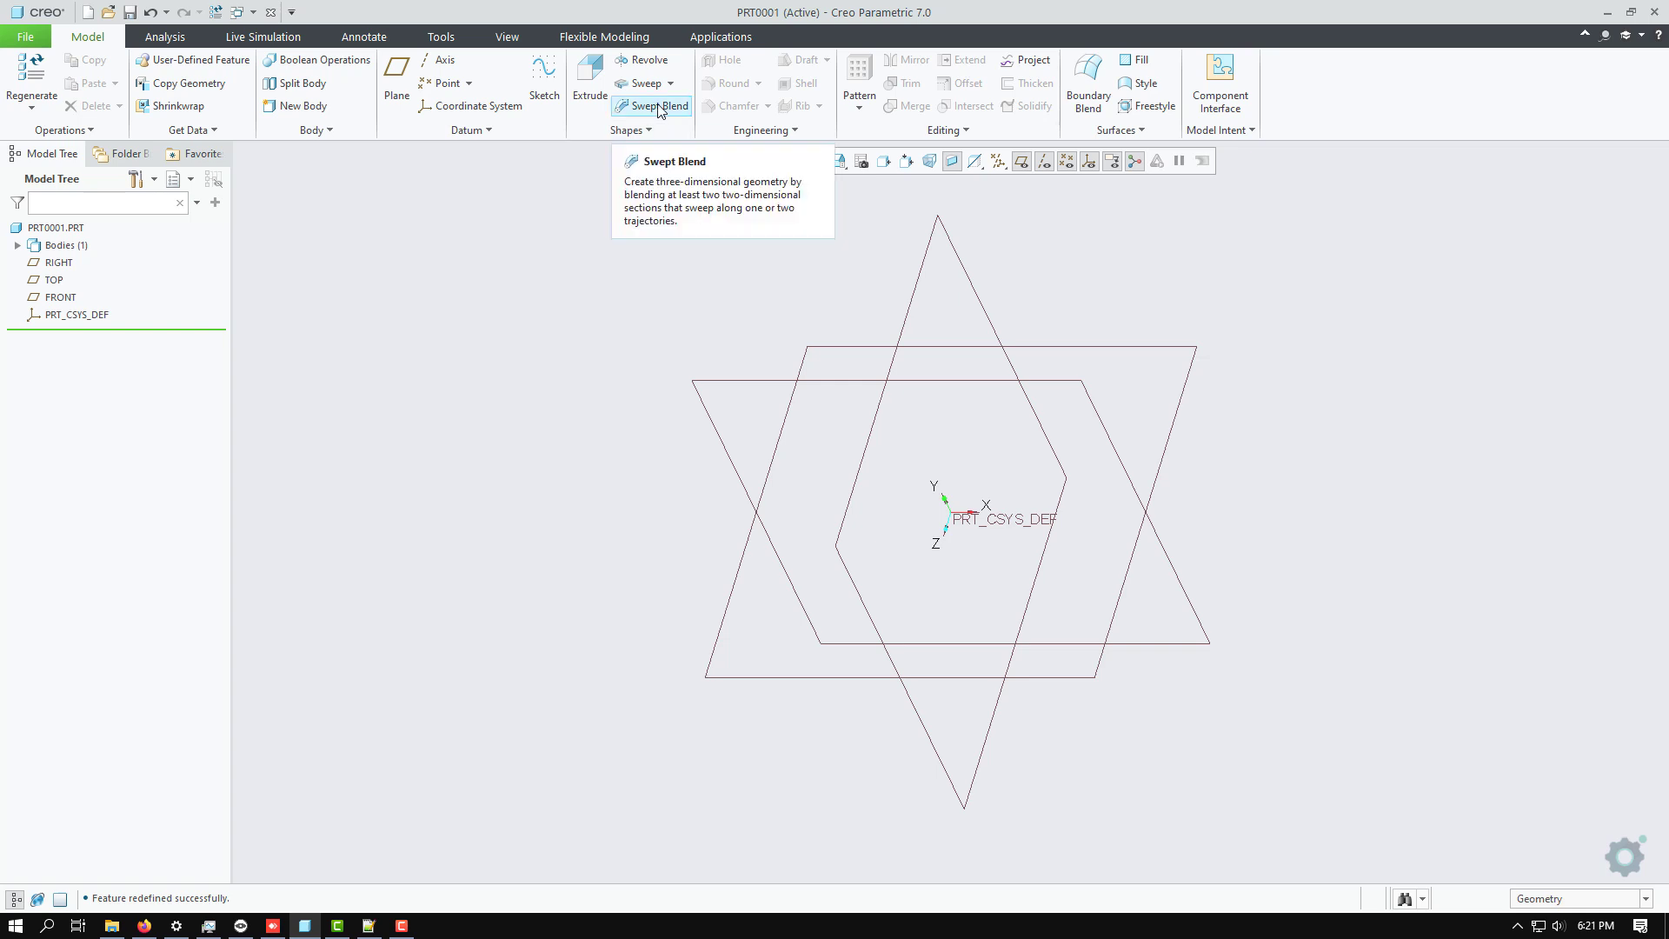
pyautogui.click(658, 108)
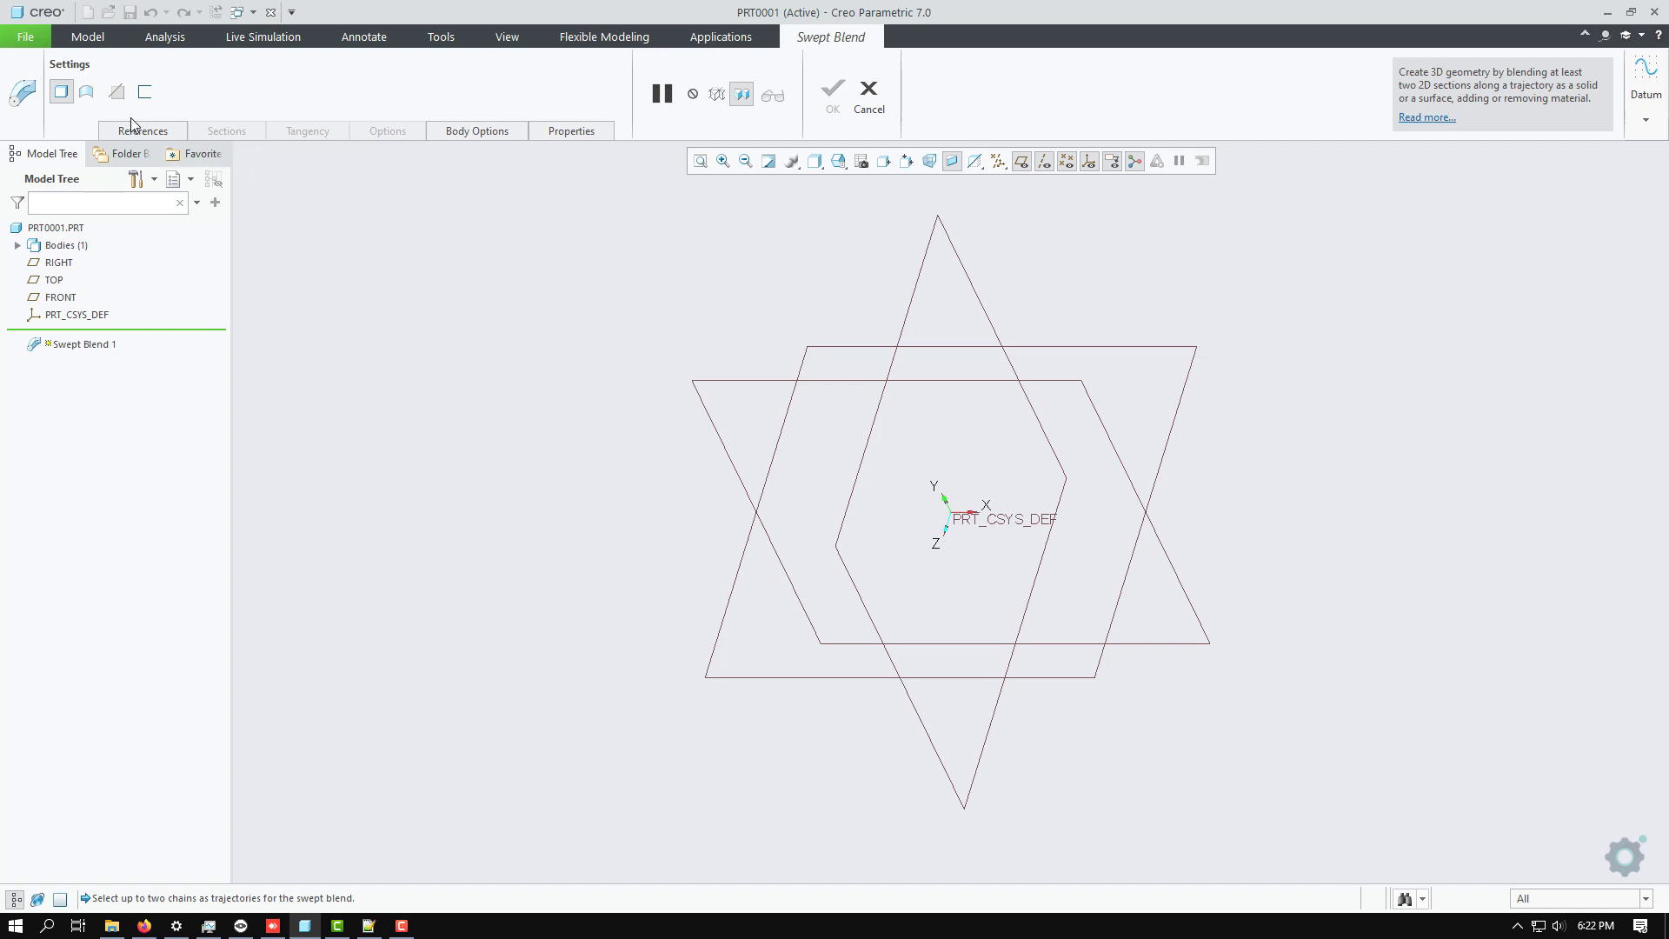
pyautogui.click(868, 95)
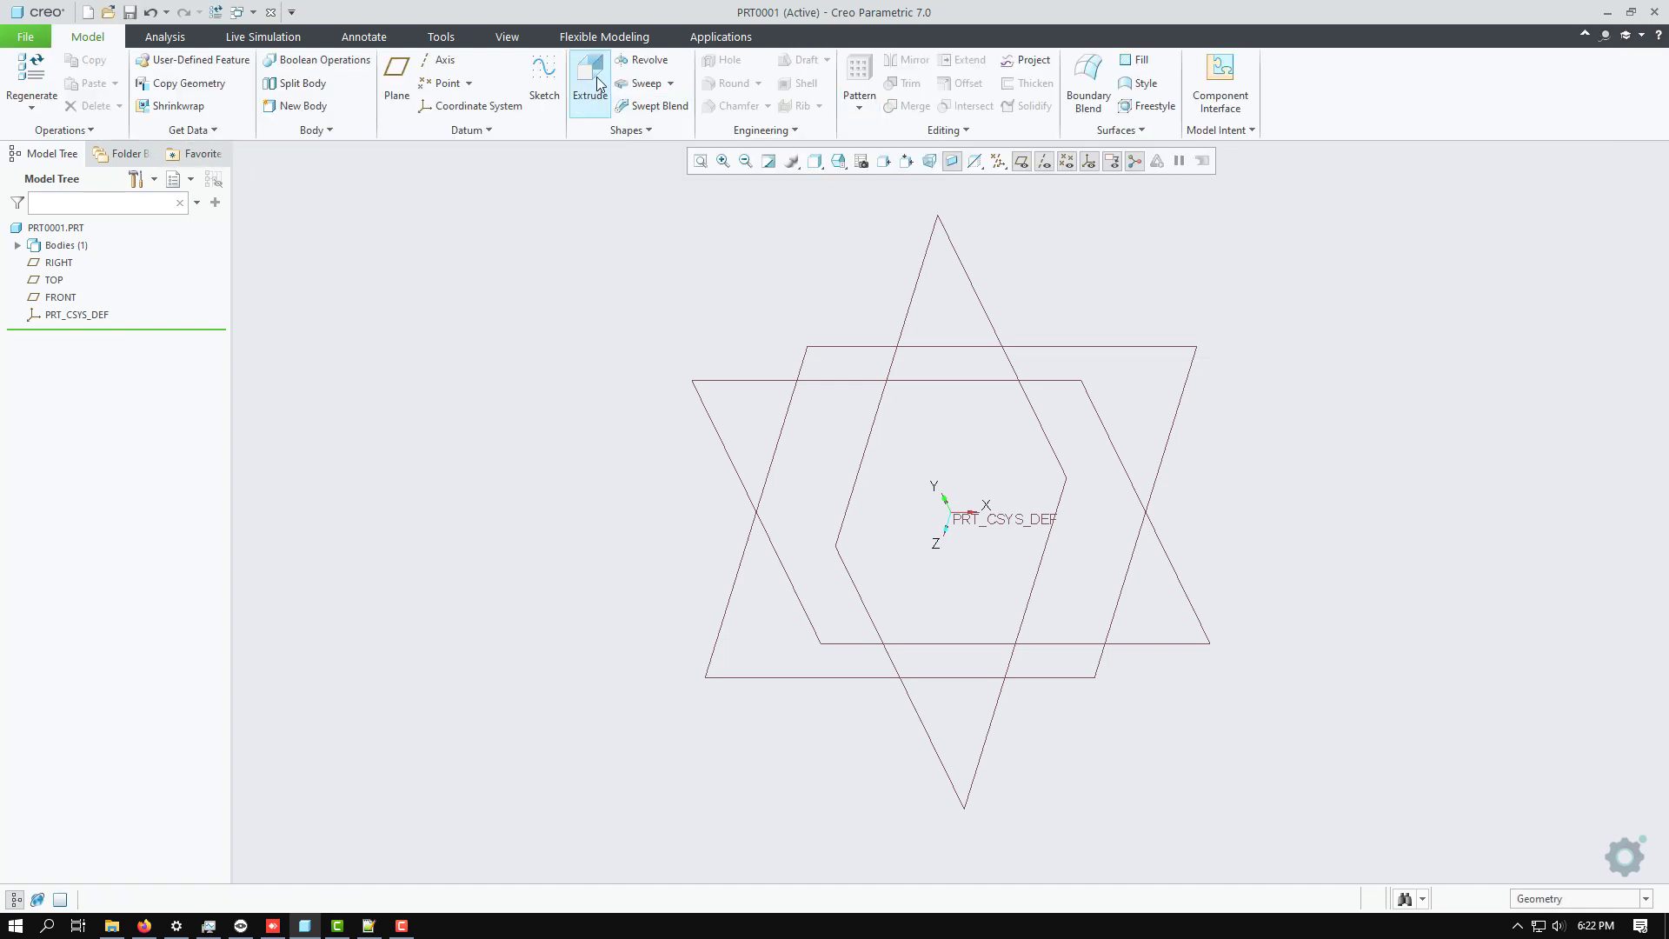
pyautogui.click(643, 84)
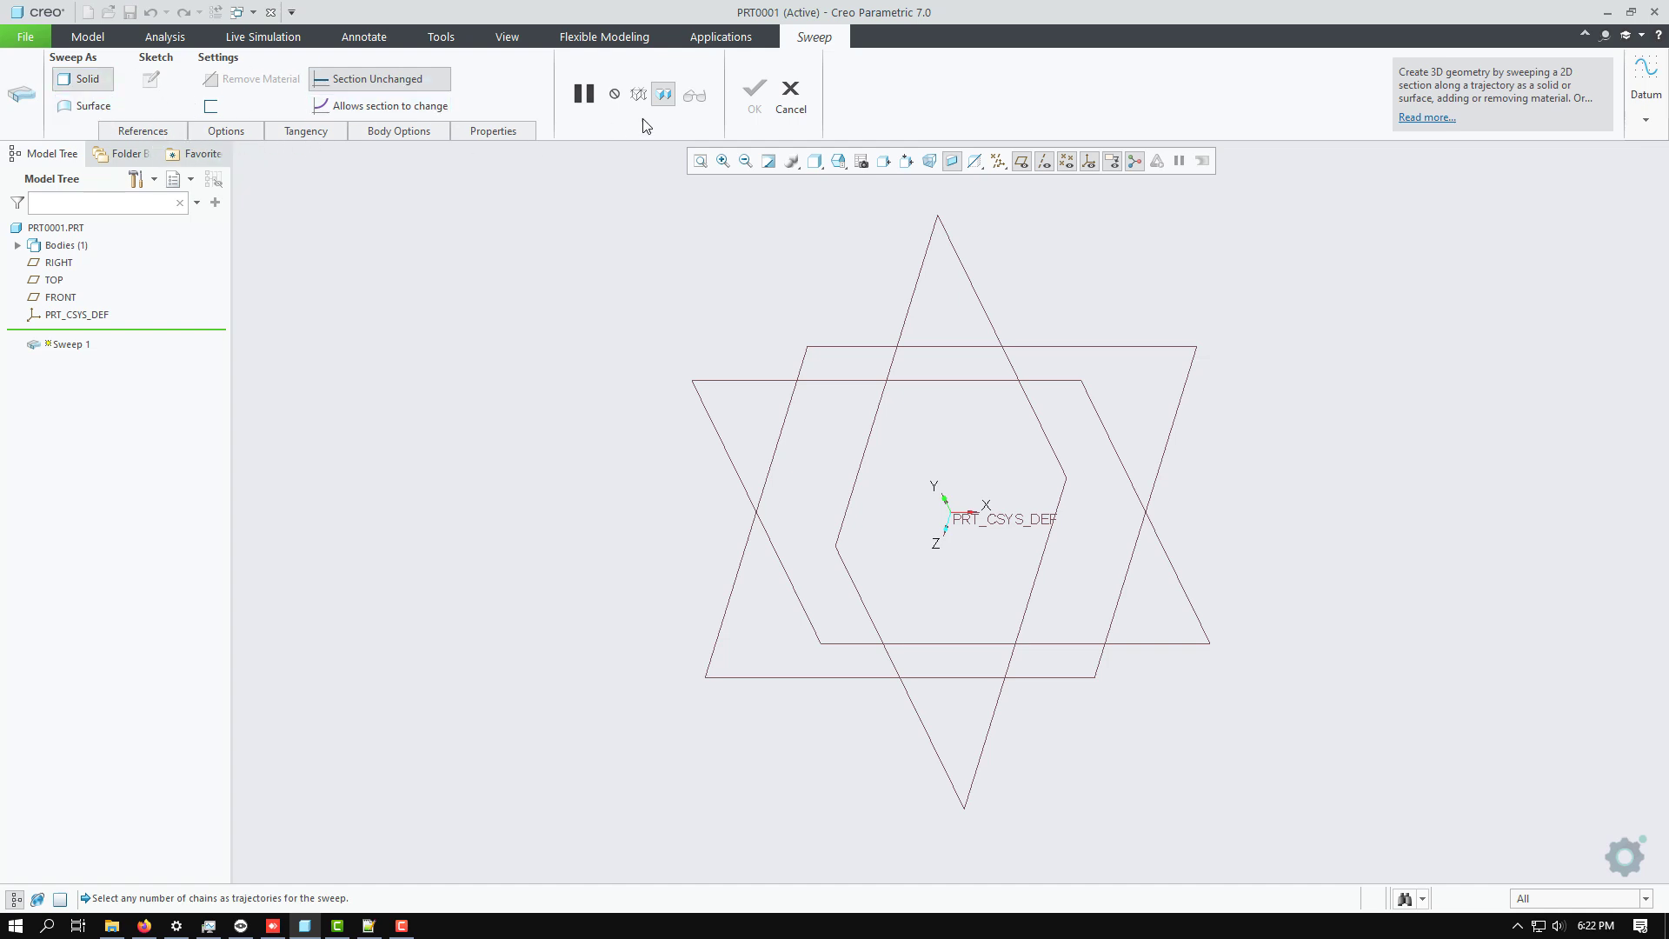
pyautogui.click(796, 94)
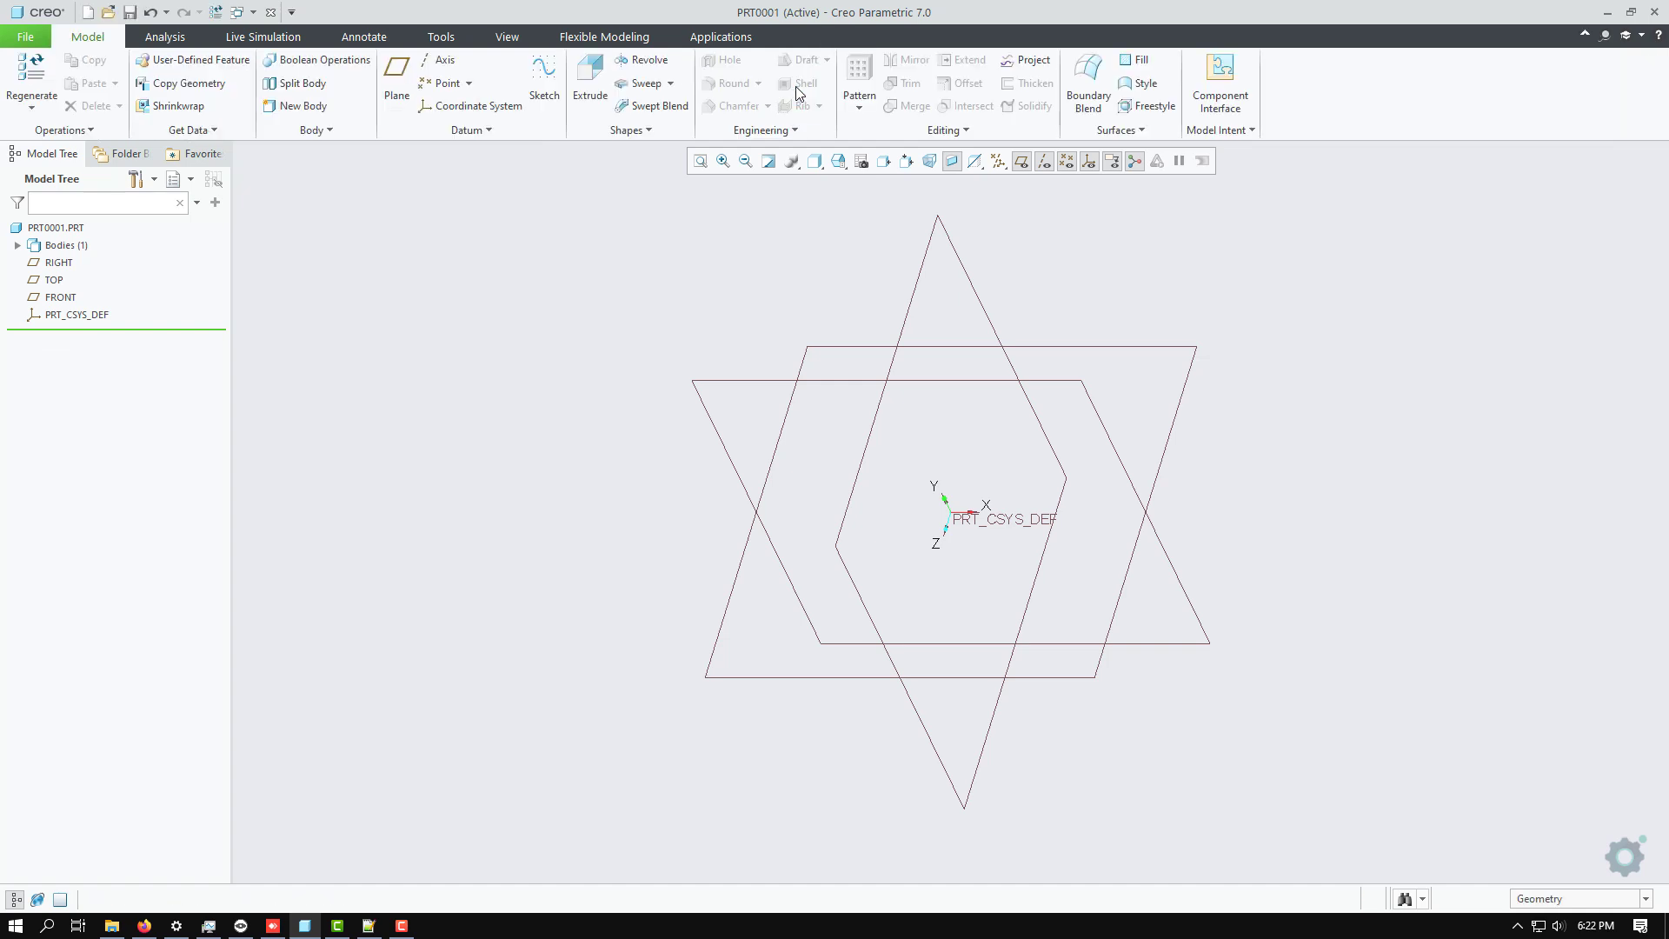
pyautogui.click(633, 104)
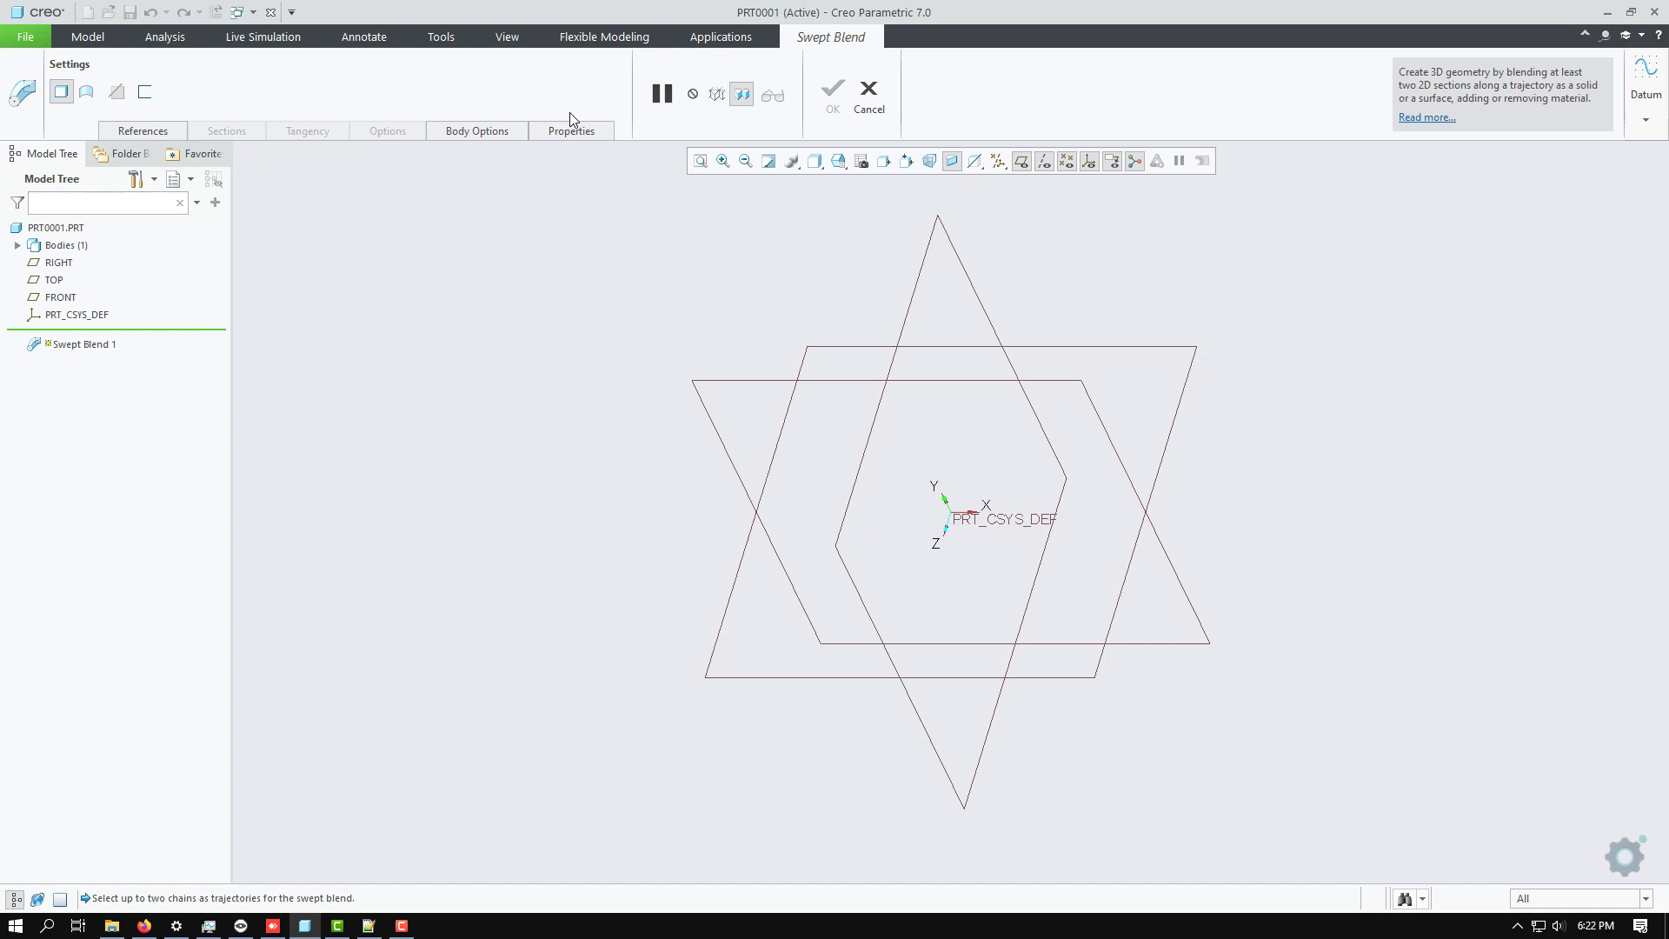
pyautogui.click(162, 133)
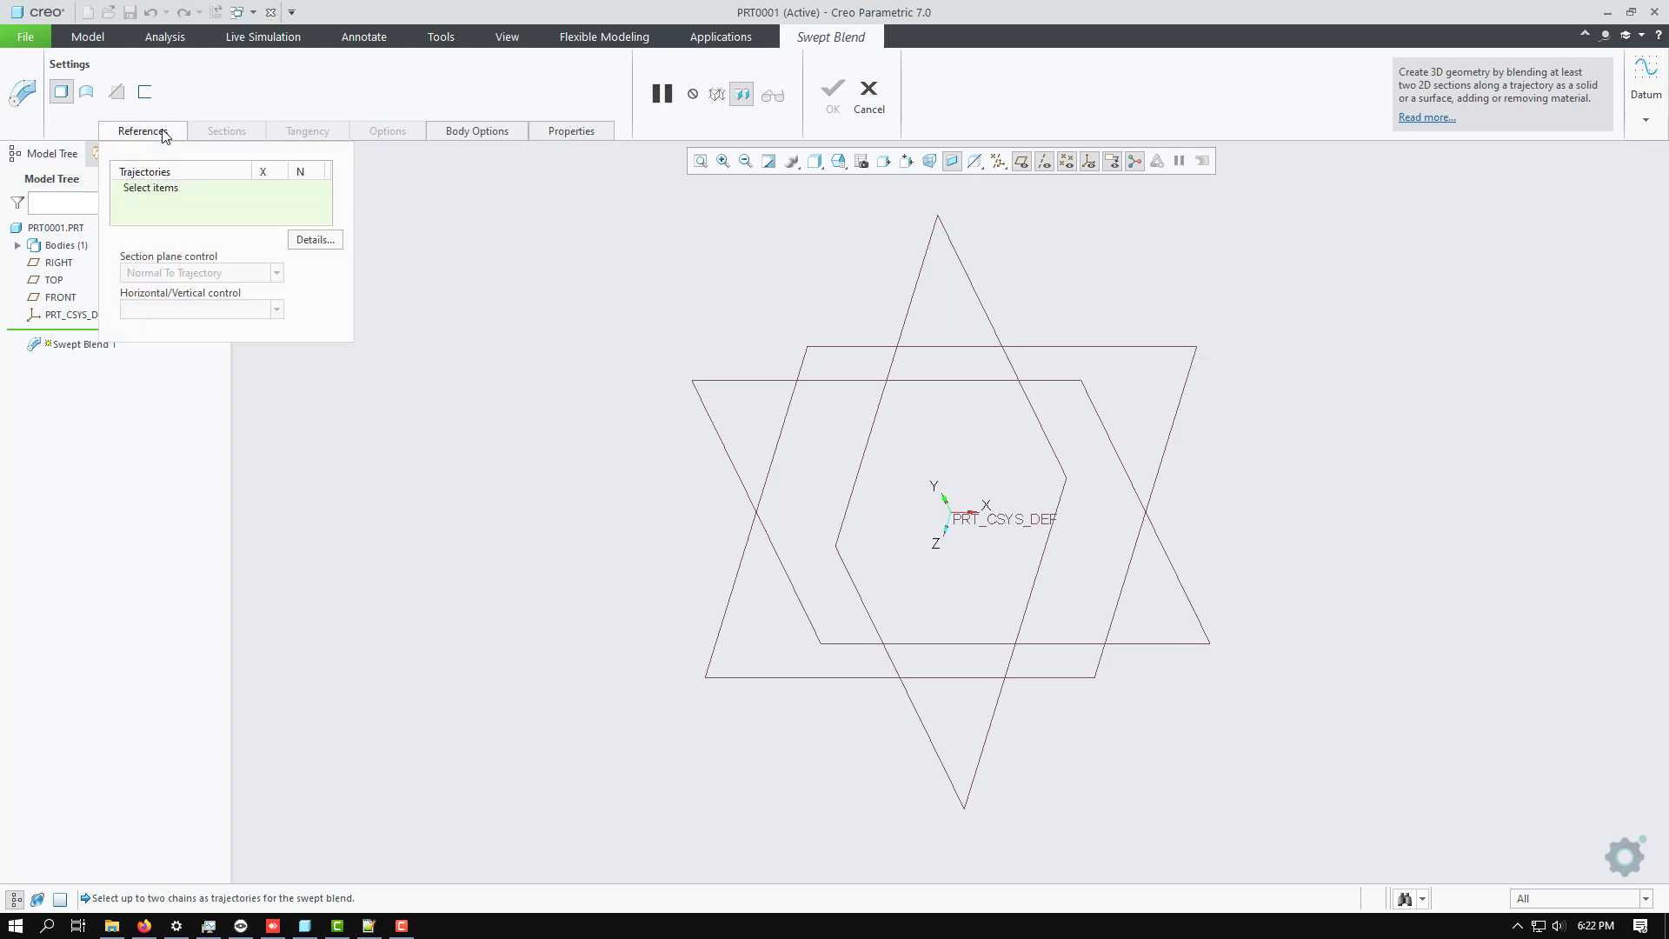
pyautogui.click(153, 190)
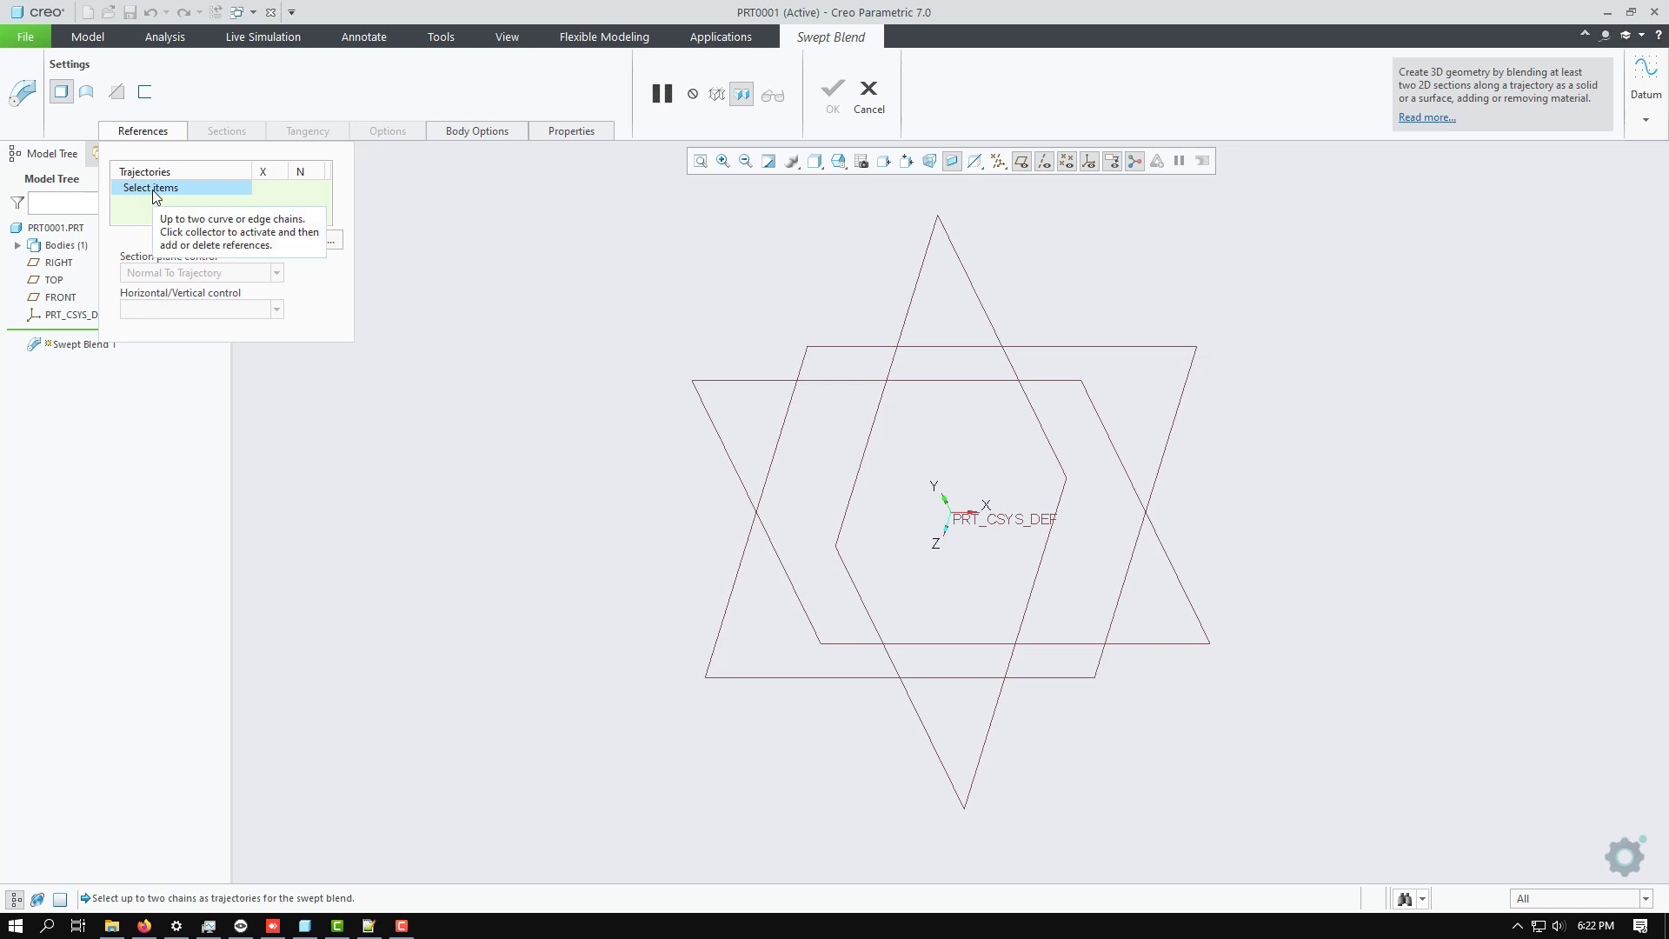
pyautogui.click(146, 131)
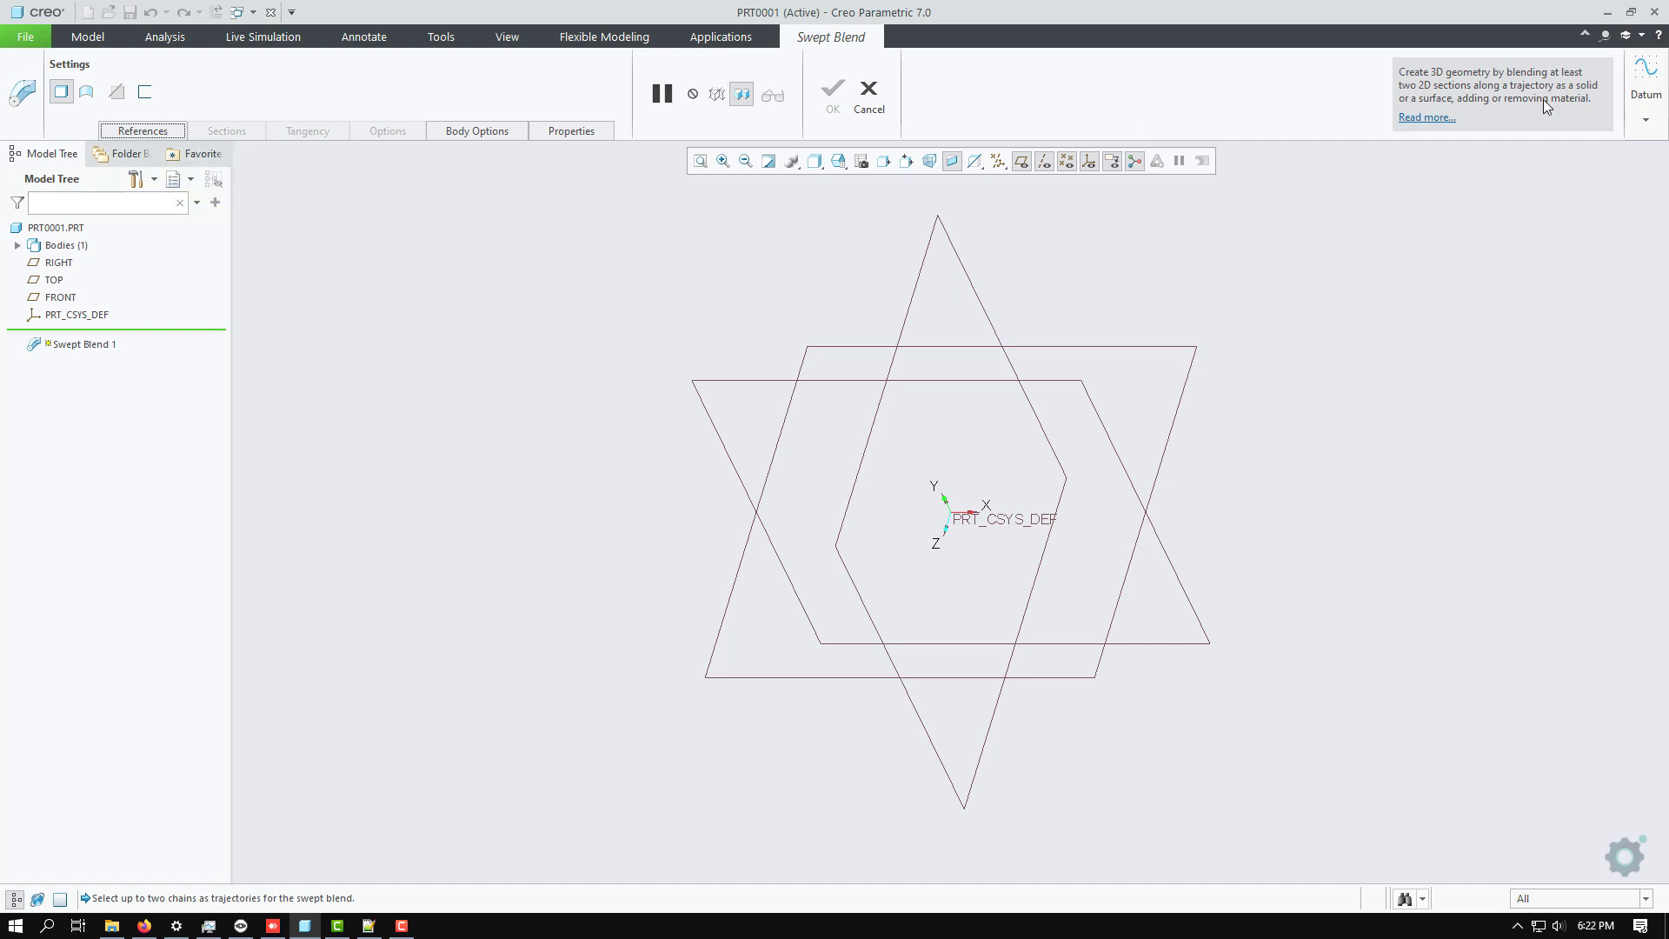
pyautogui.click(866, 90)
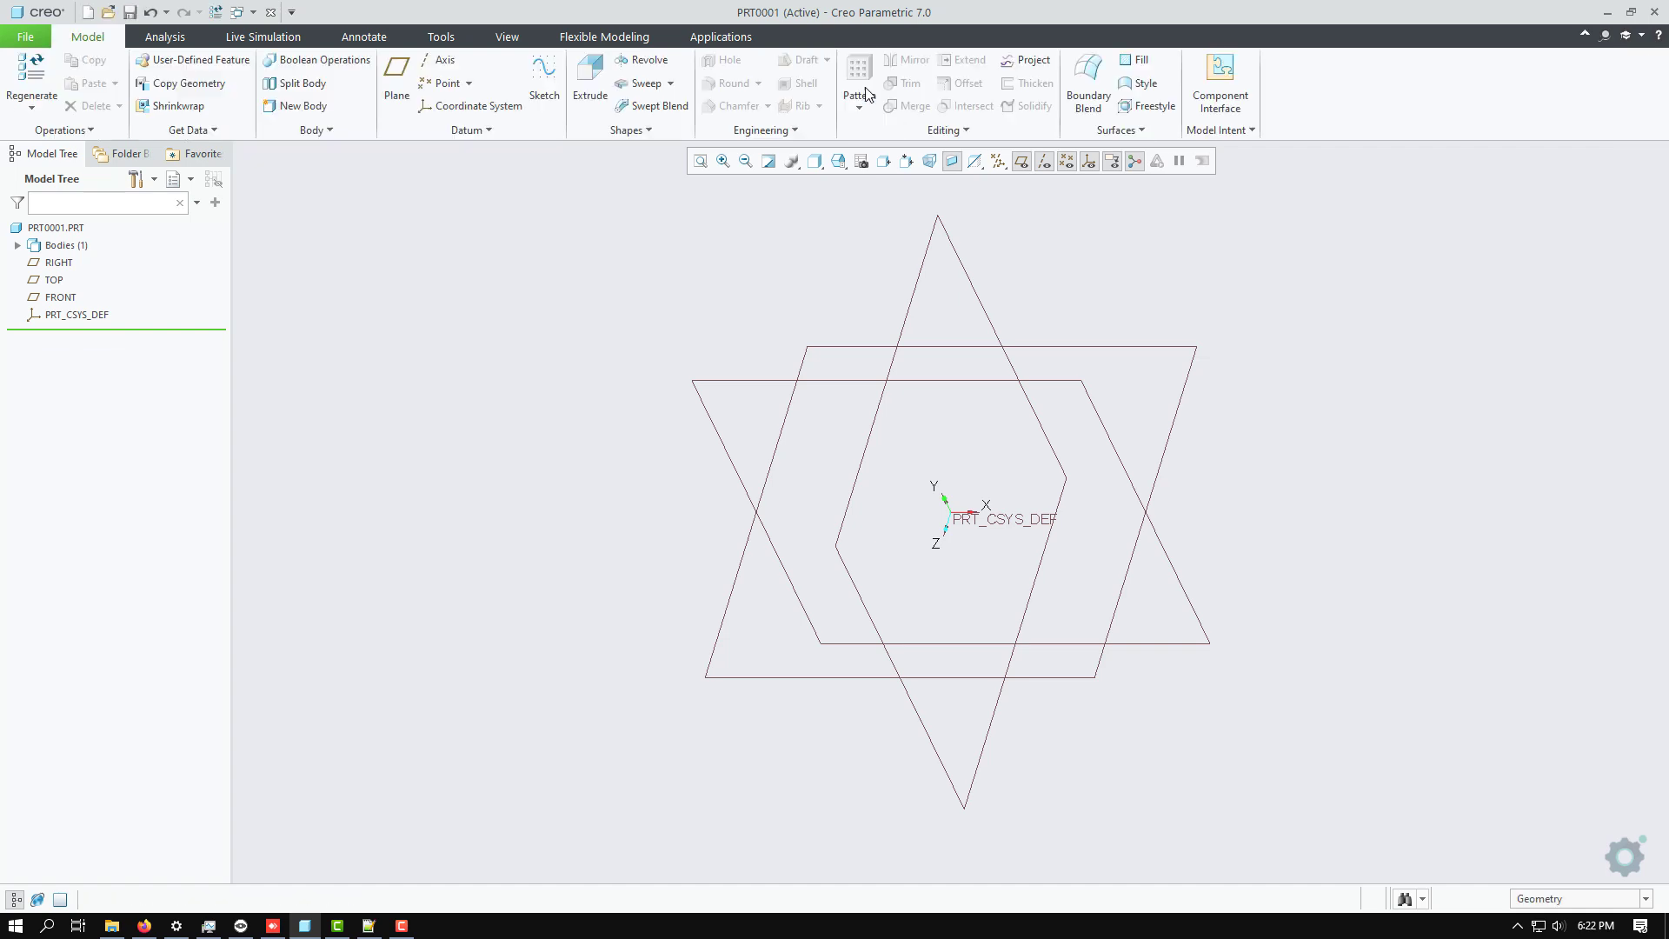
# Start a sketch on the FRONT datum plane and orient the view parallel to the sketch plane.
pyautogui.click(544, 83)
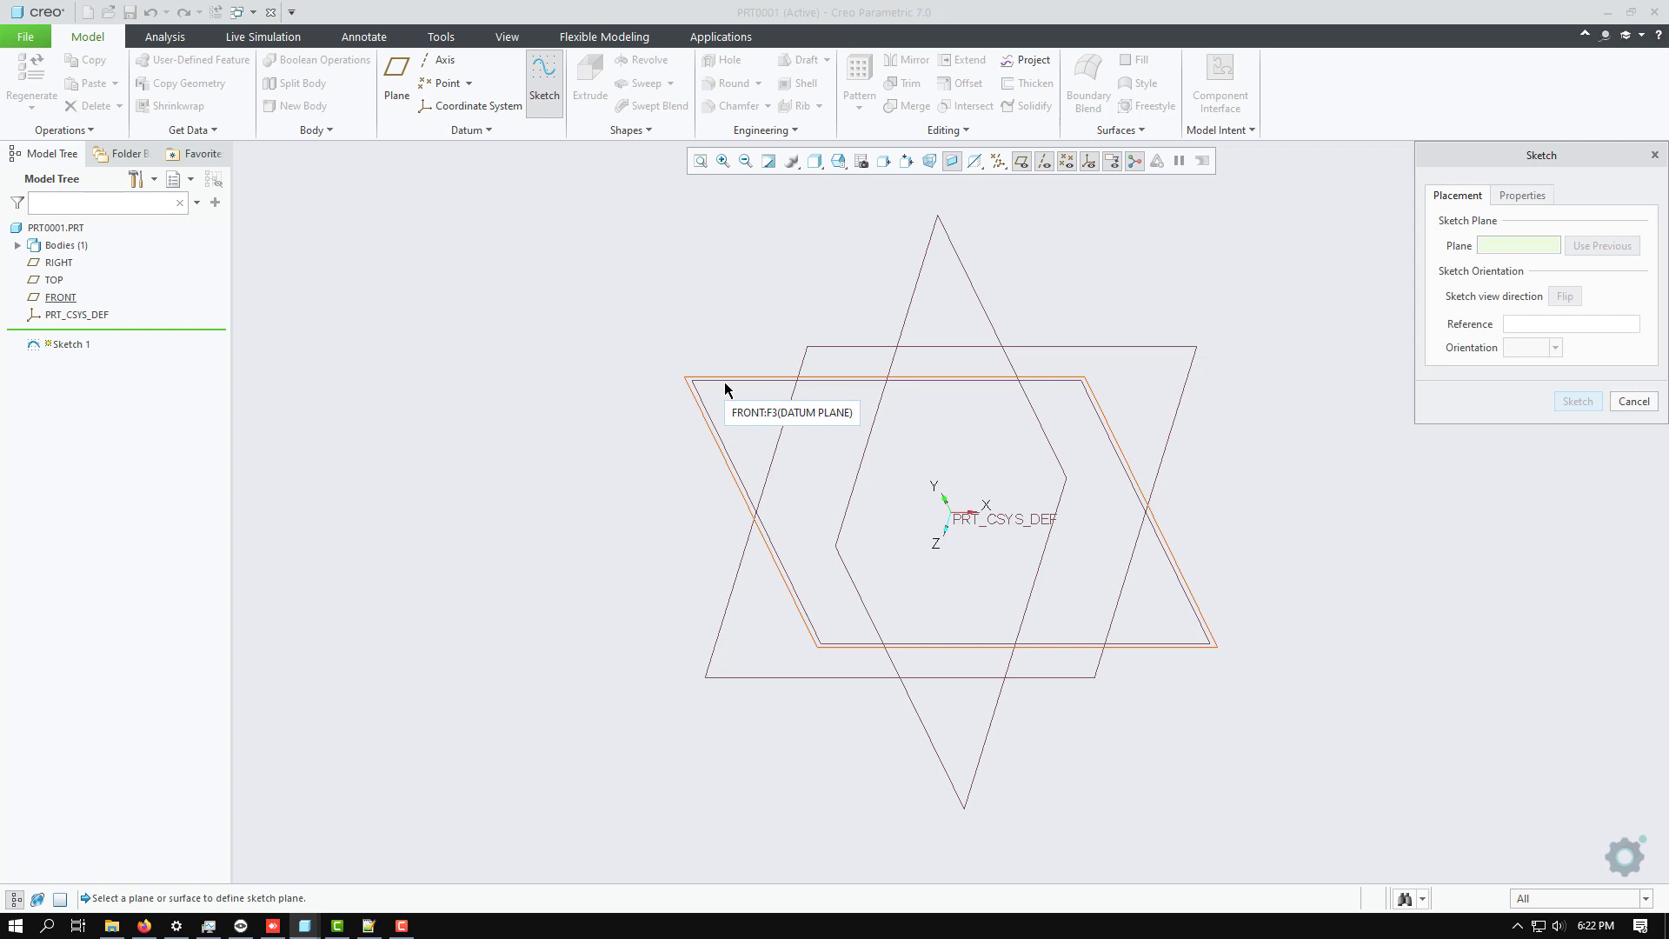
pyautogui.click(62, 298)
pyautogui.click(1576, 401)
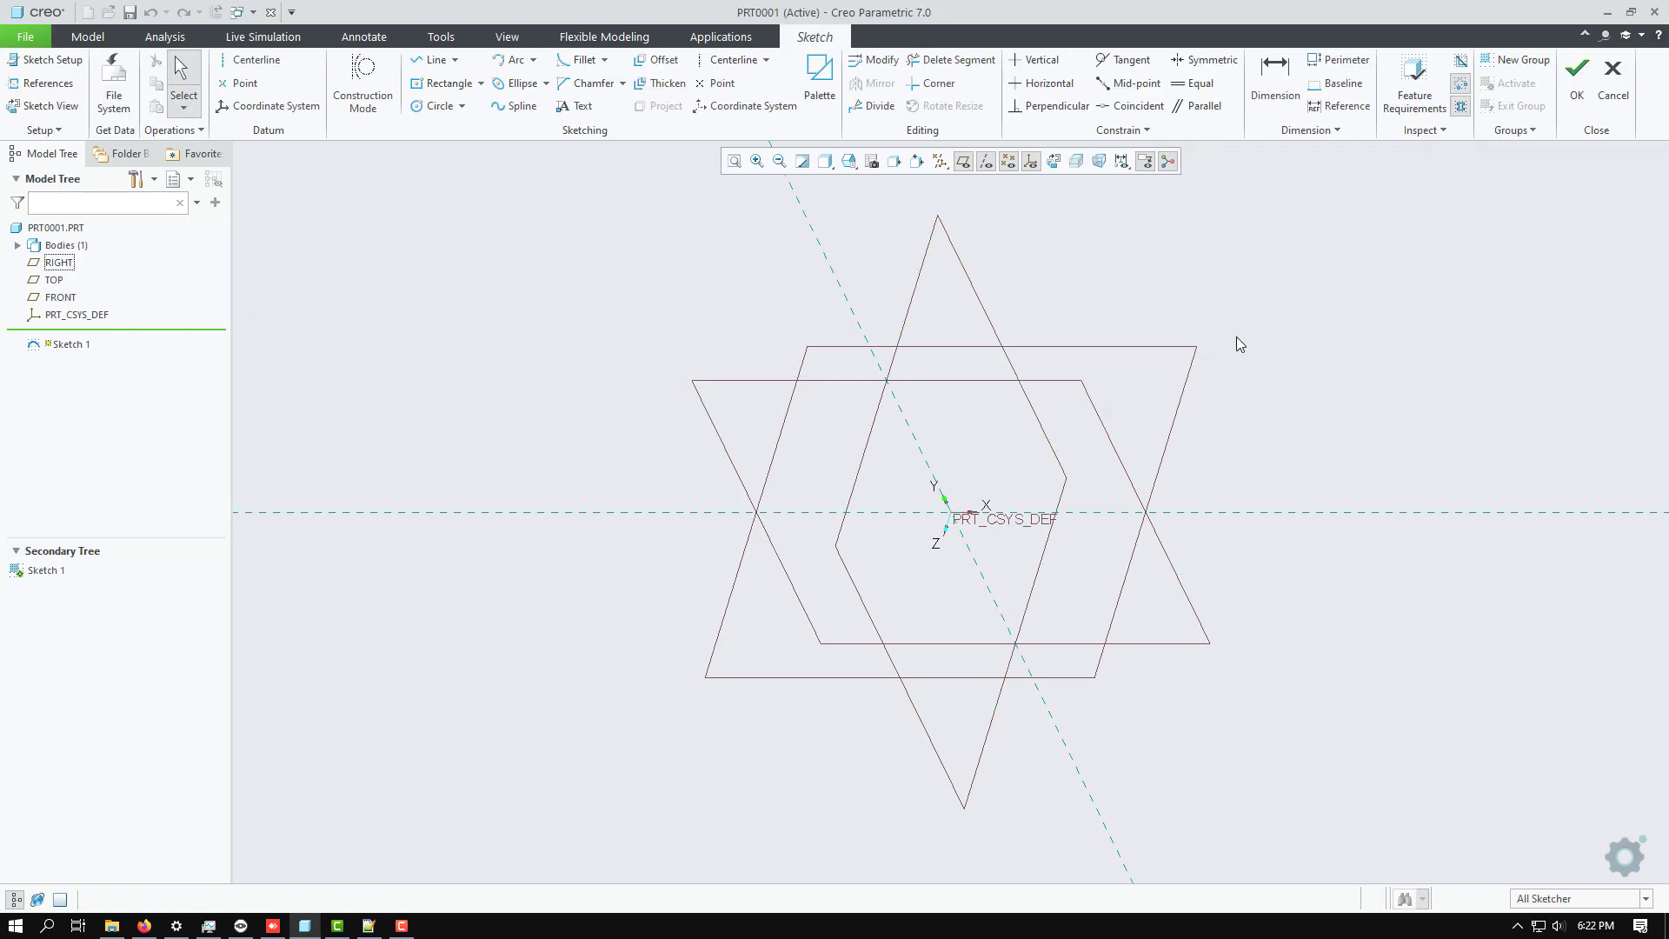
pyautogui.click(44, 105)
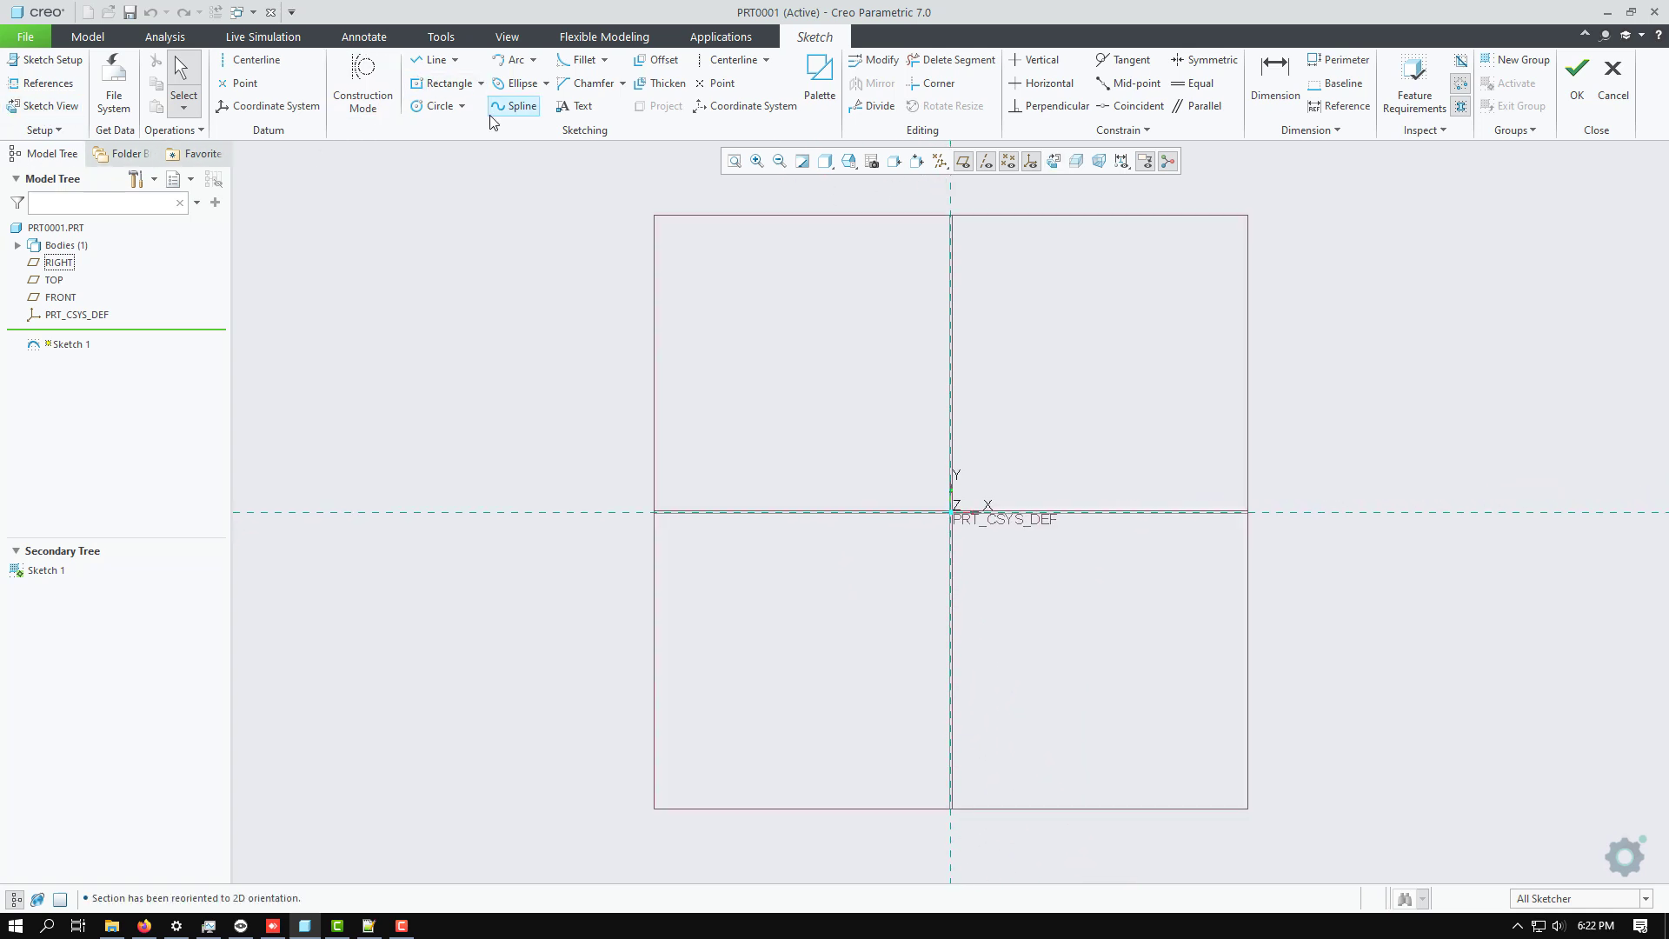
# Sketch a four-point S-shaped spline from about 459 left of the vertical reference to about 1023 right of it, and finish the sketch.
pyautogui.click(514, 105)
pyautogui.click(415, 610)
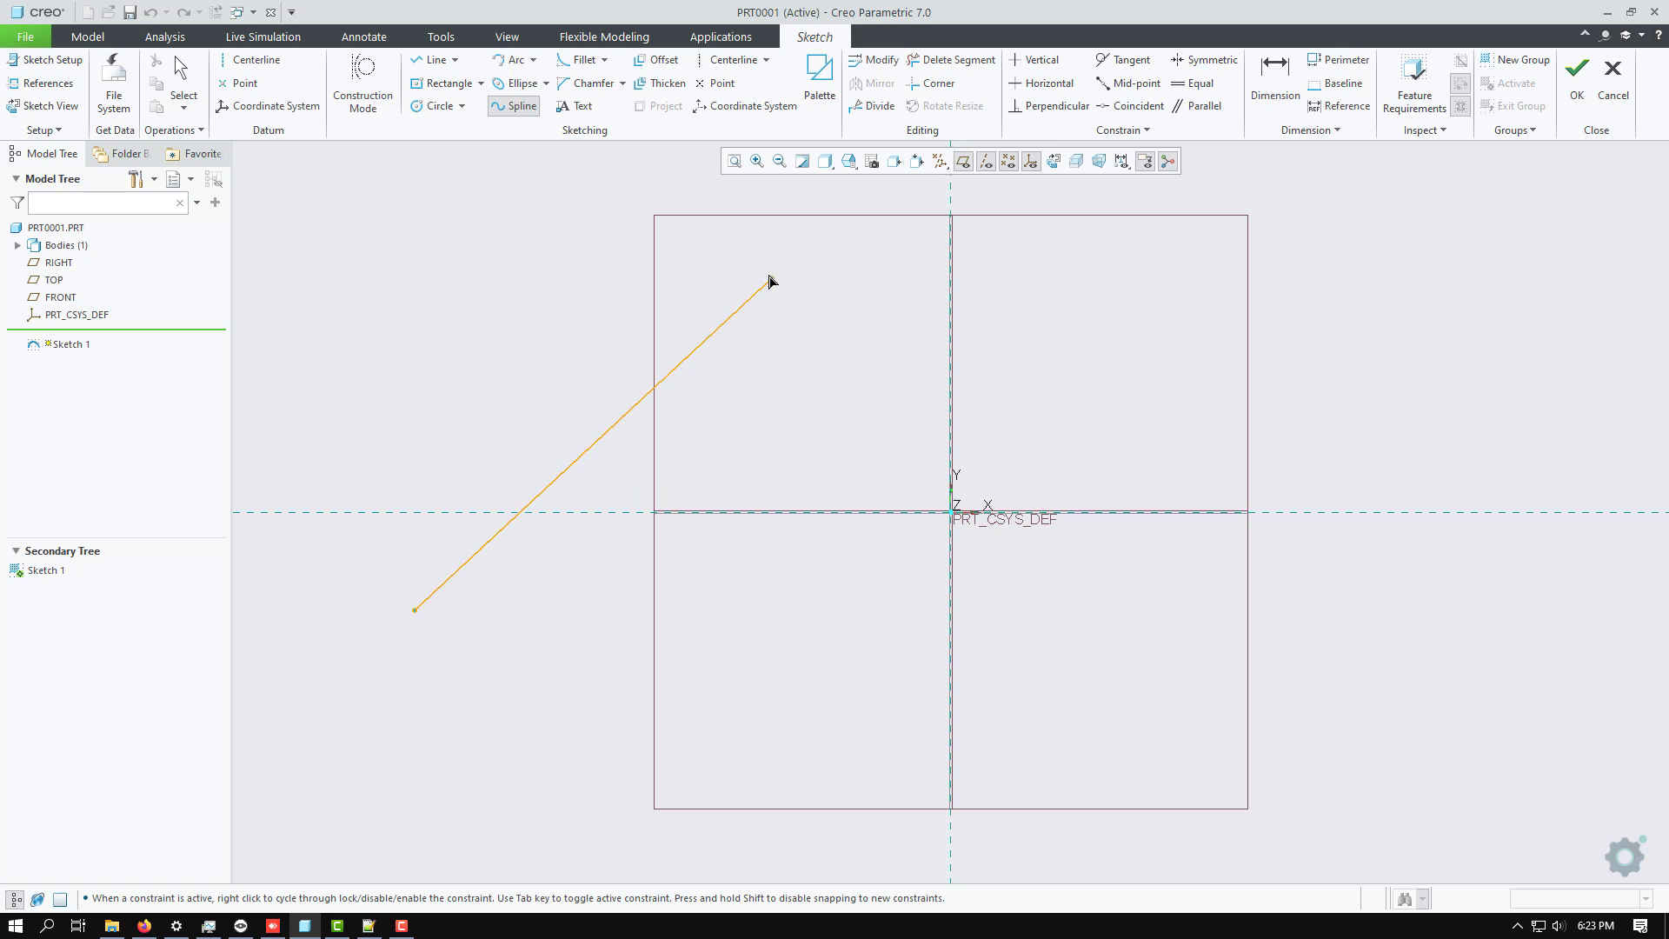
pyautogui.click(733, 260)
pyautogui.click(1388, 688)
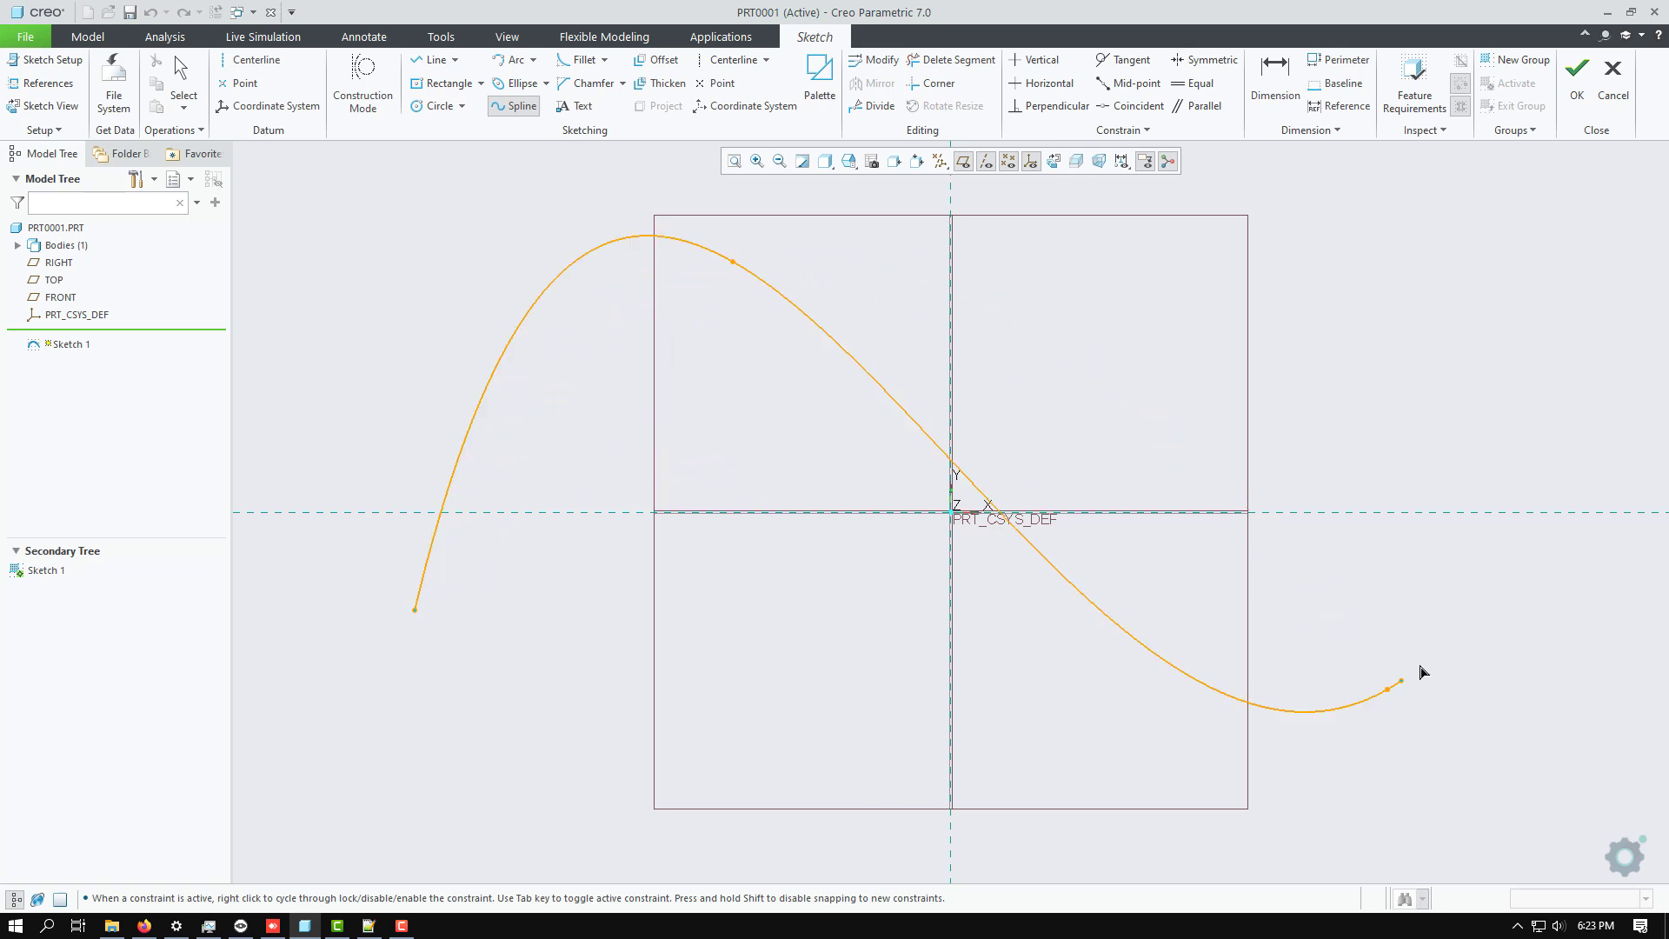
pyautogui.scroll(-6, 826, 598)
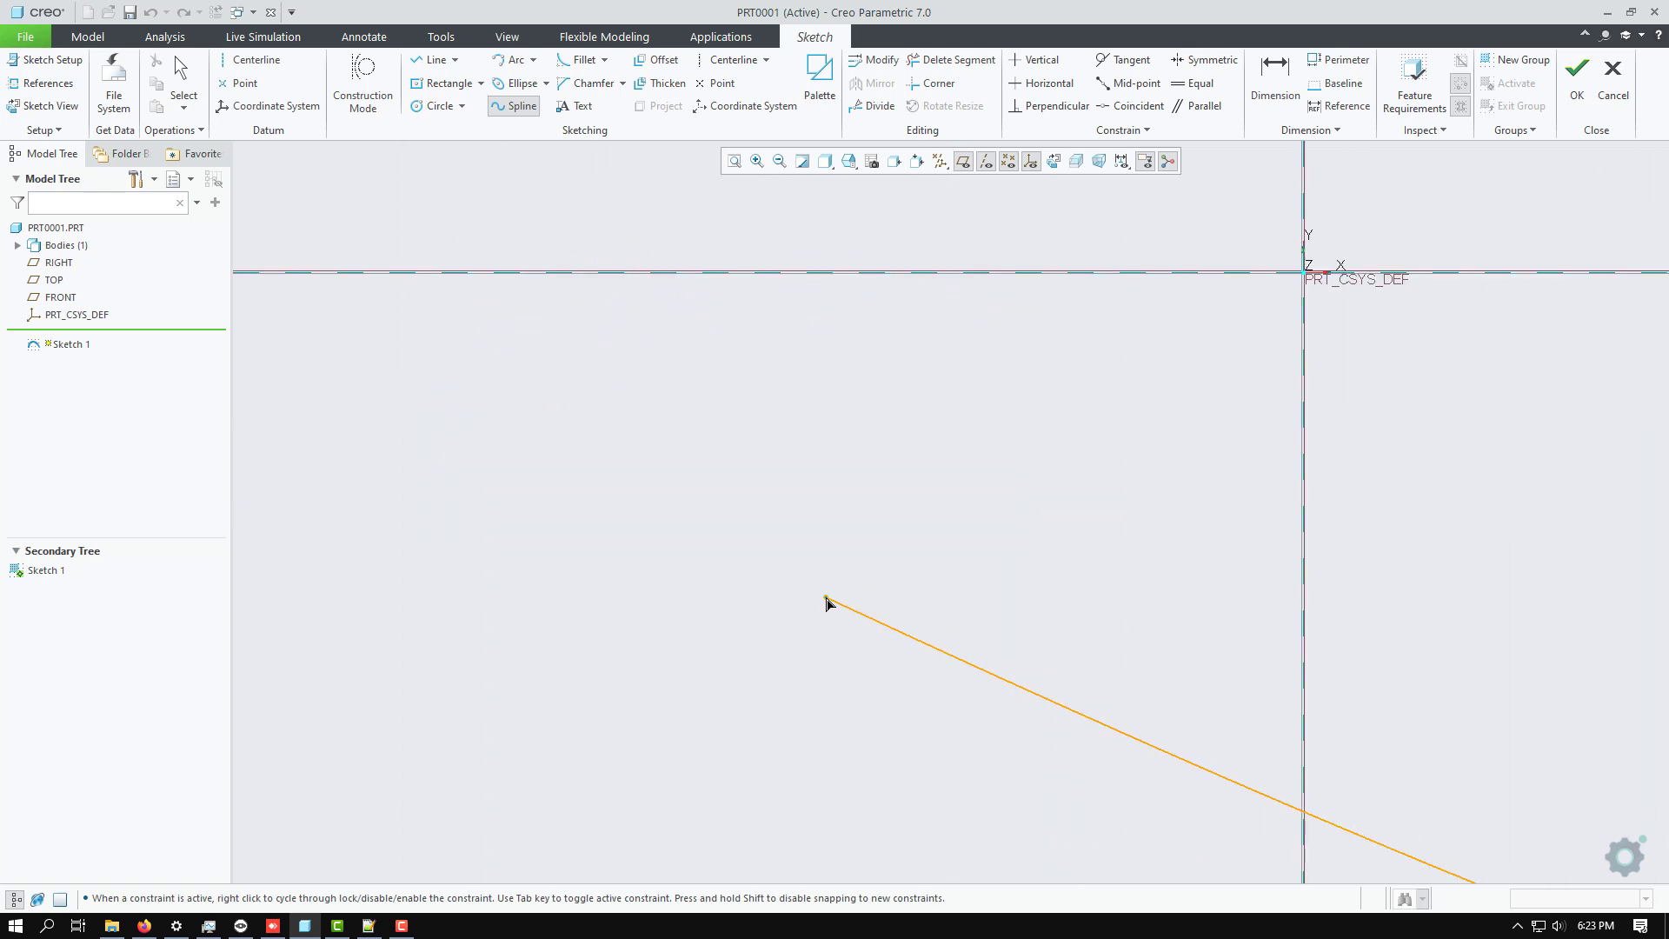
pyautogui.scroll(7, 826, 598)
pyautogui.scroll(6, 733, 565)
pyautogui.scroll(-3, 1013, 539)
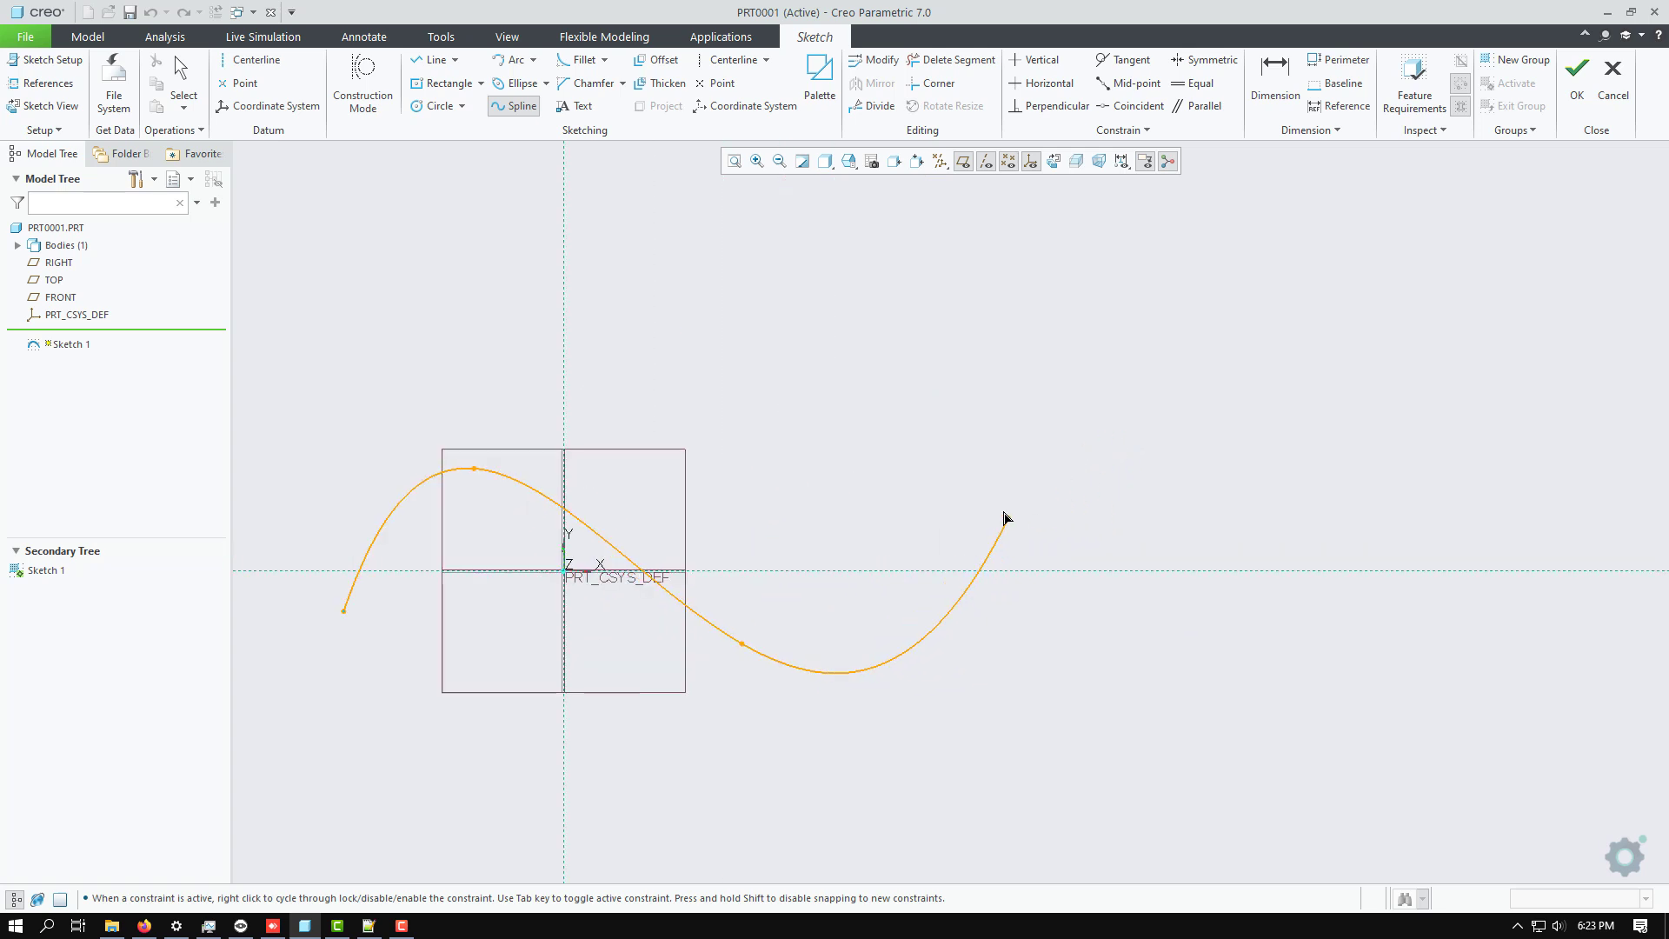
pyautogui.click(1052, 472)
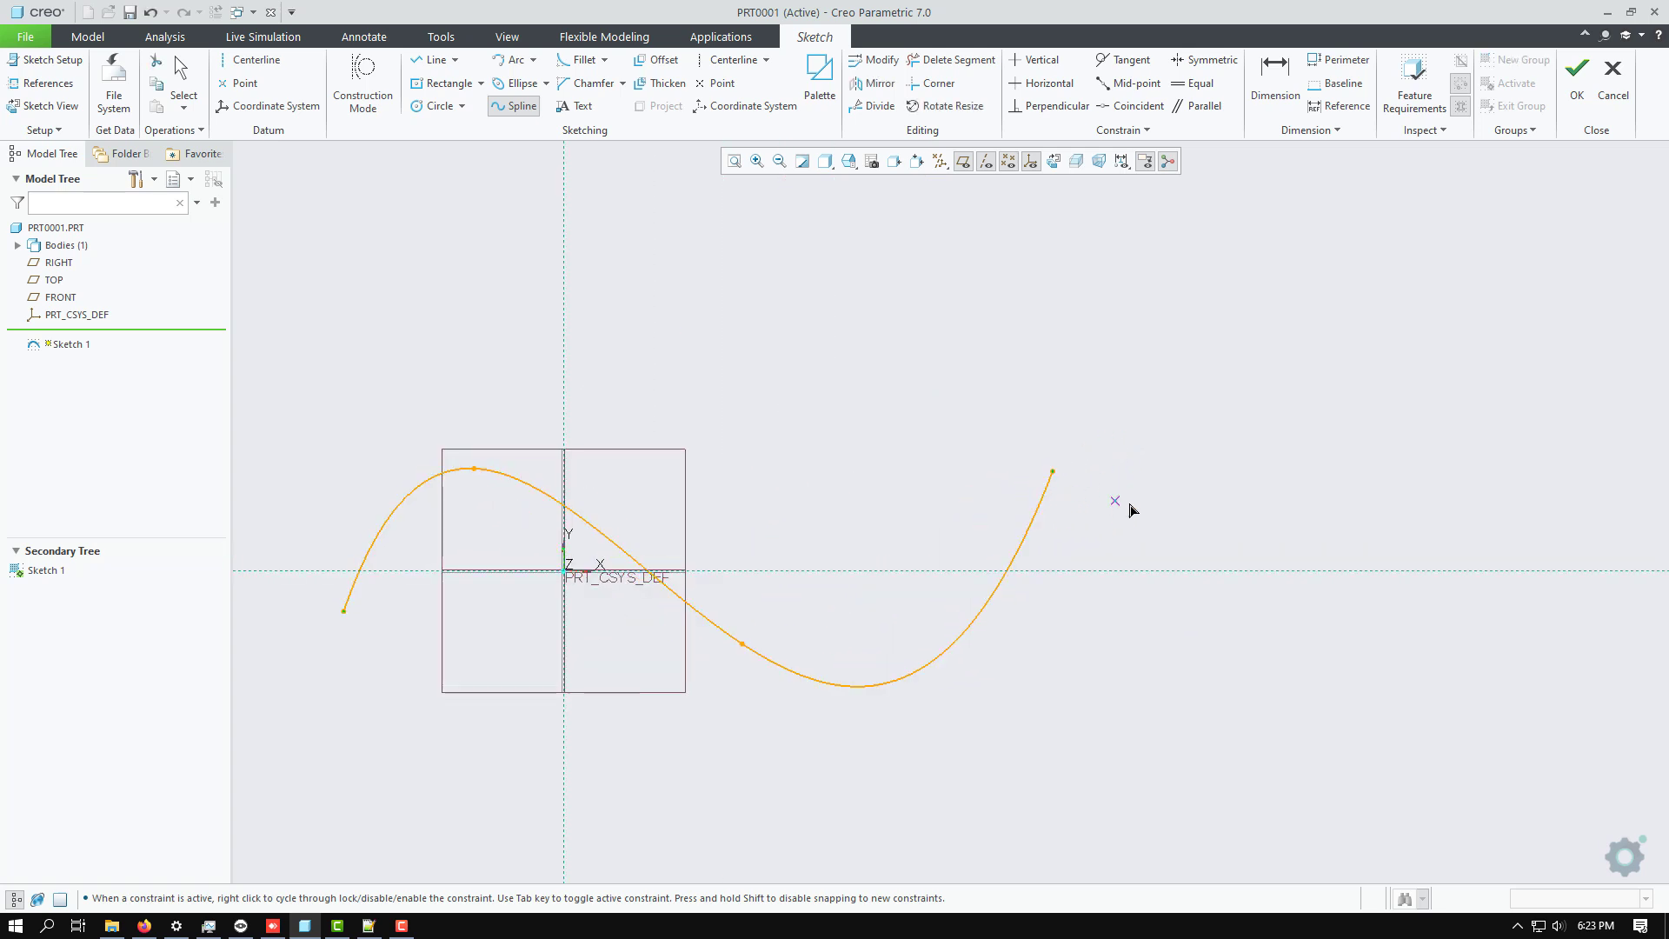
pyautogui.middleClick(1129, 510)
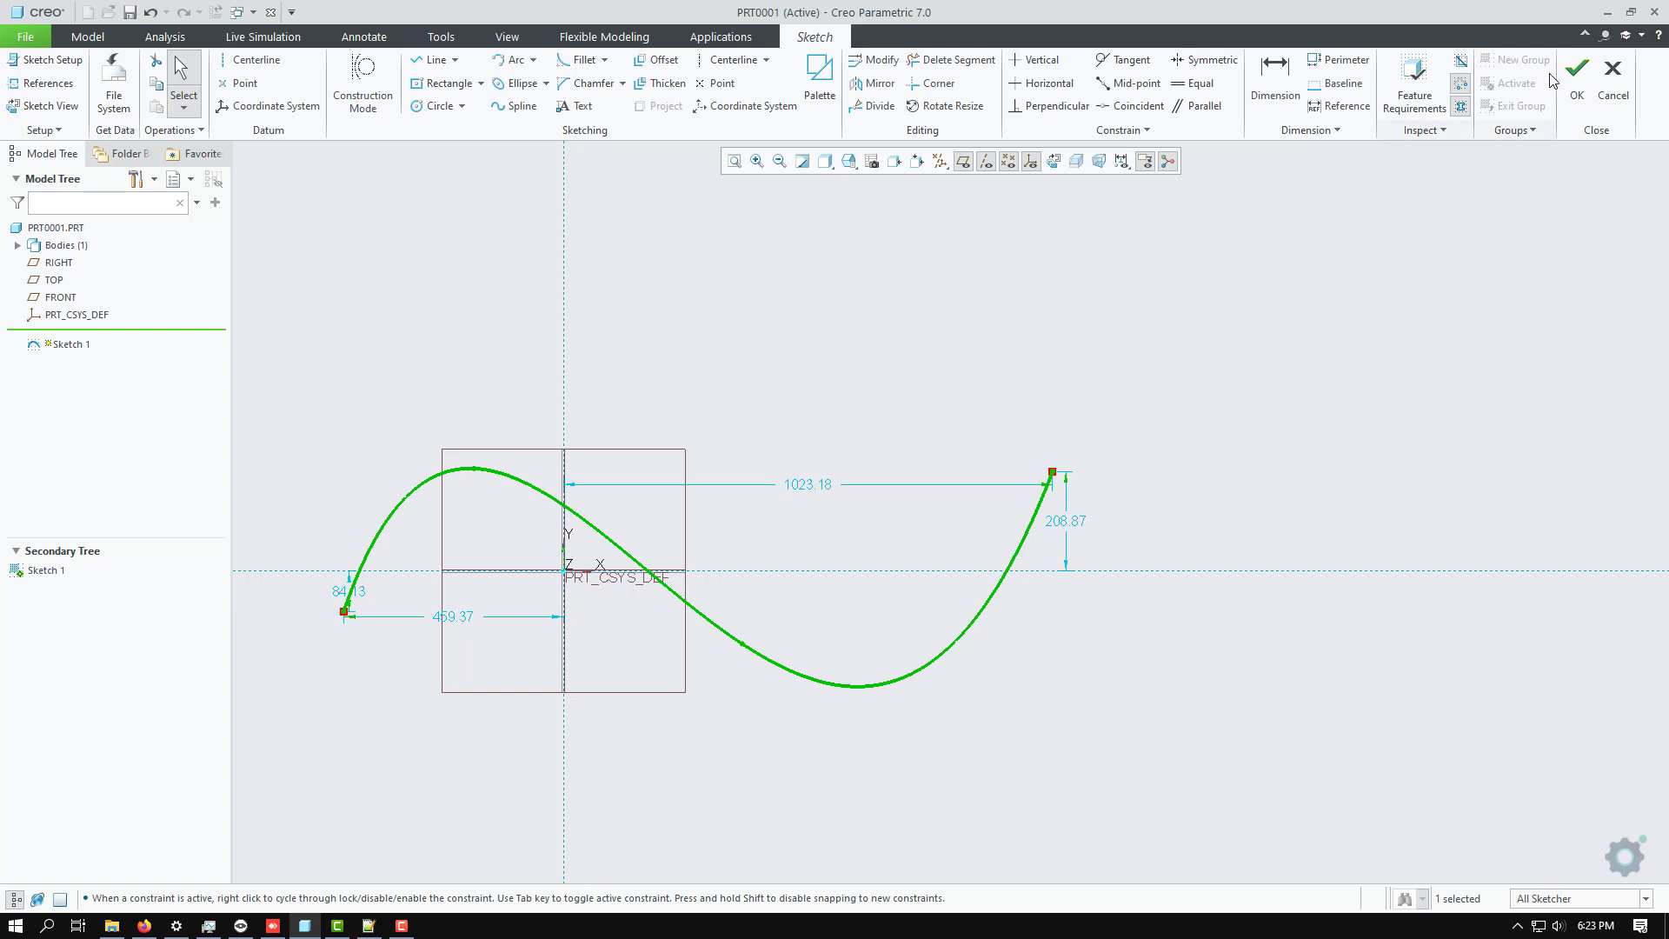
pyautogui.click(1576, 77)
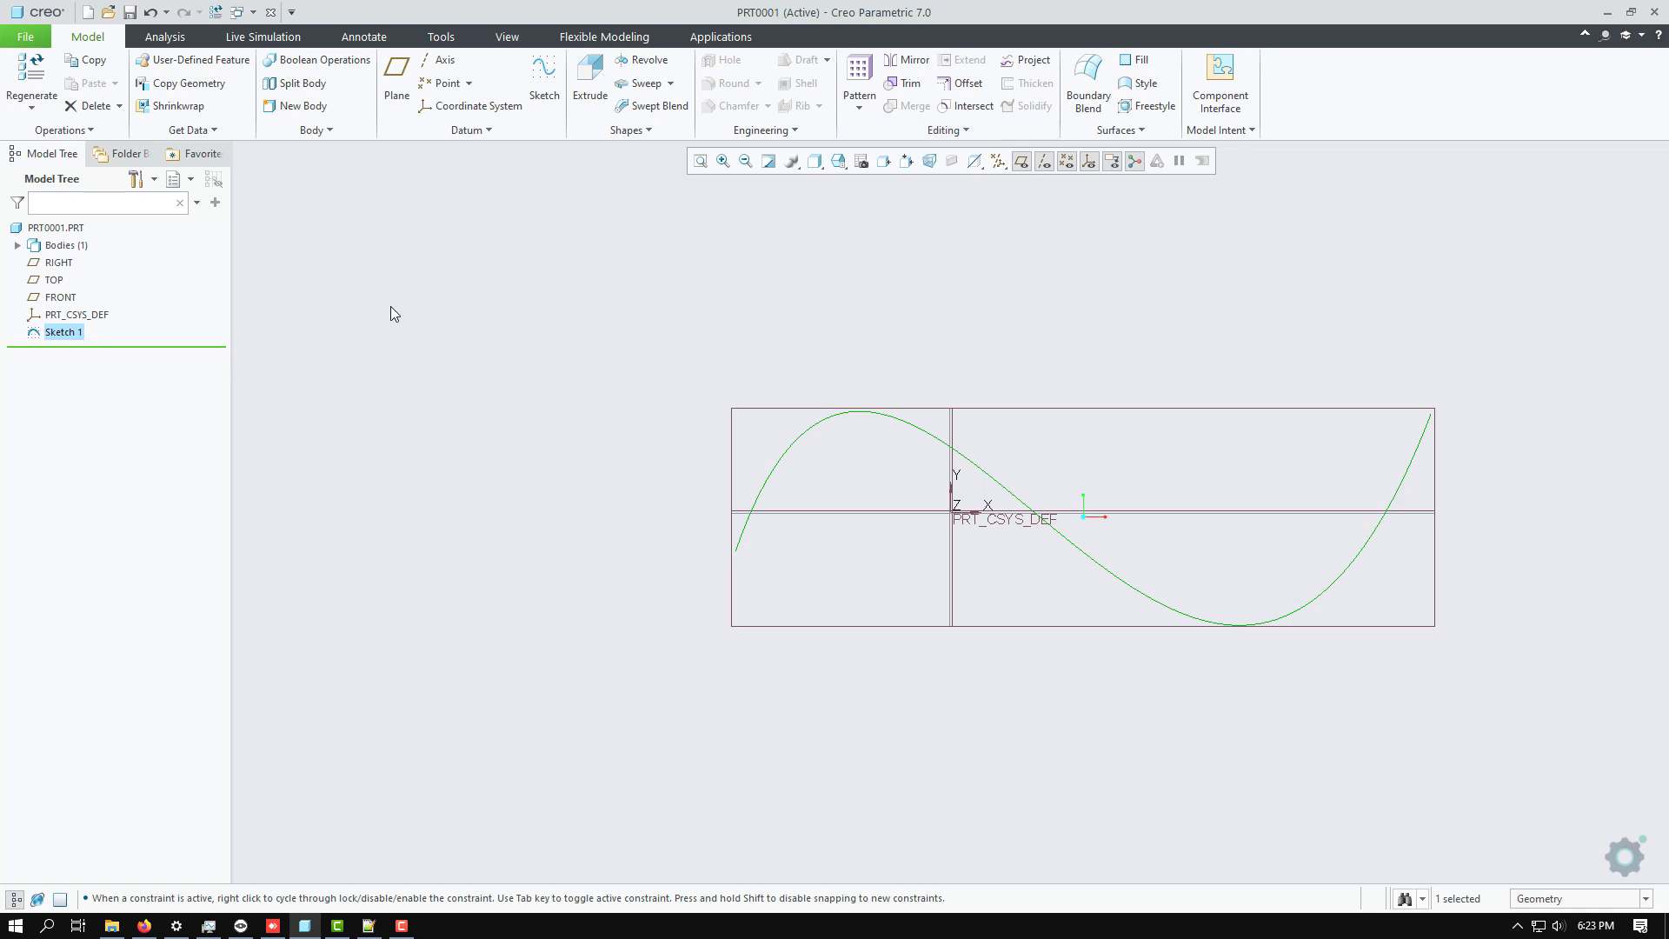
# Check the spline as a Swept Blend trajectory without creating the feature, and suppress the spline sketch.
pyautogui.click(656, 108)
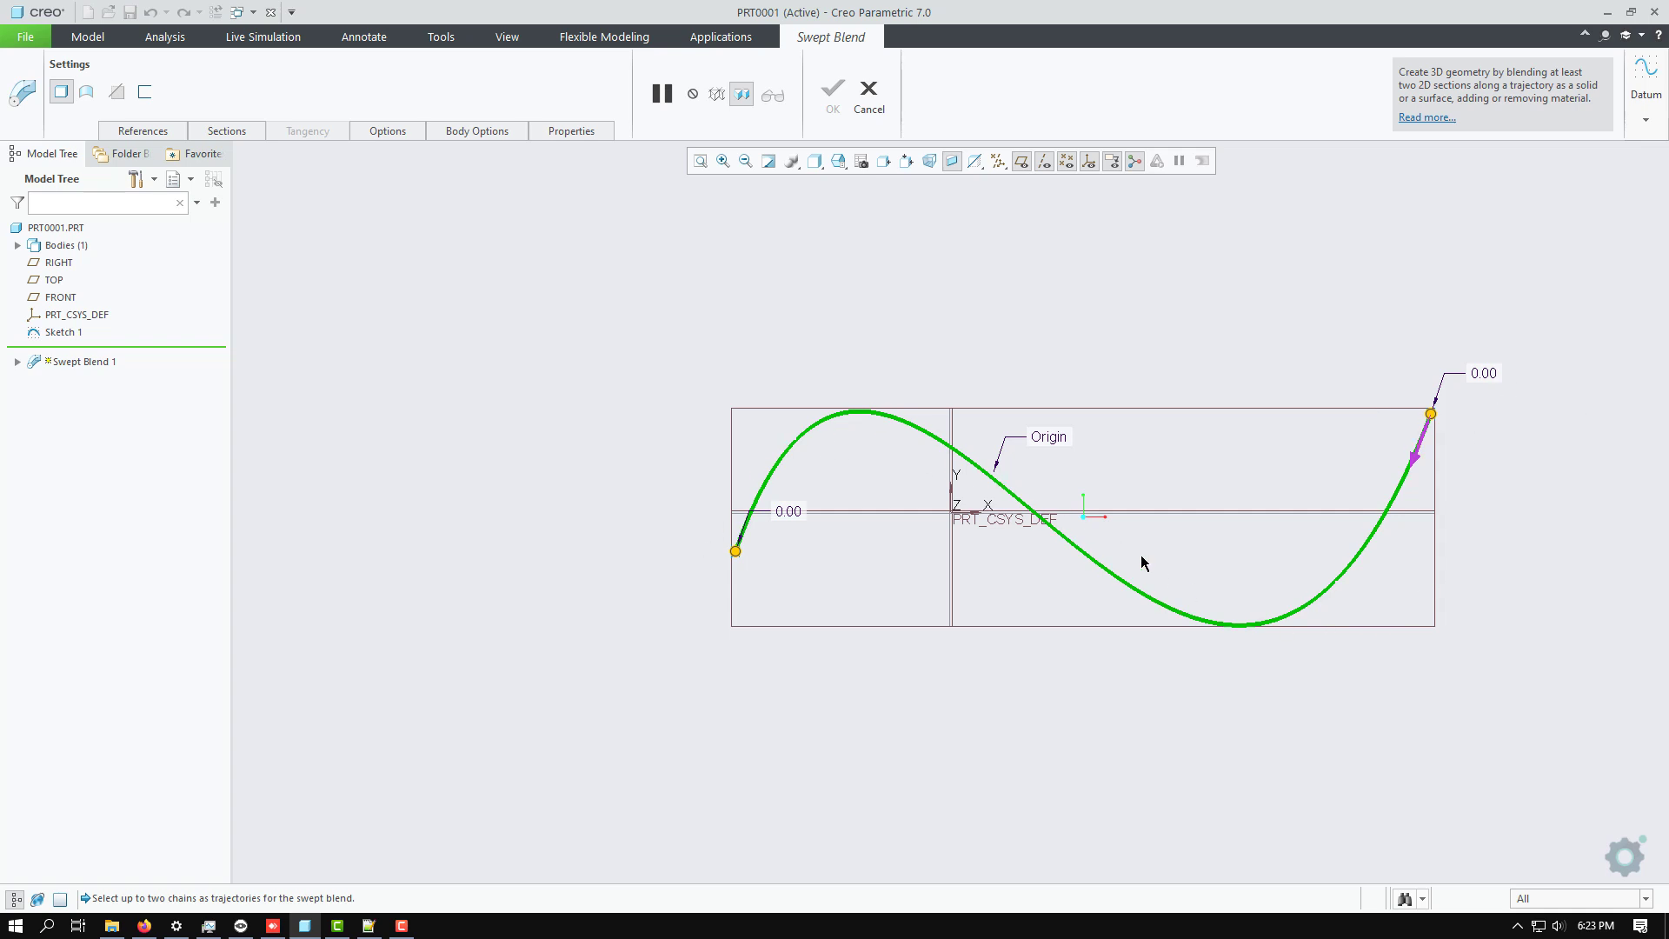
pyautogui.click(869, 95)
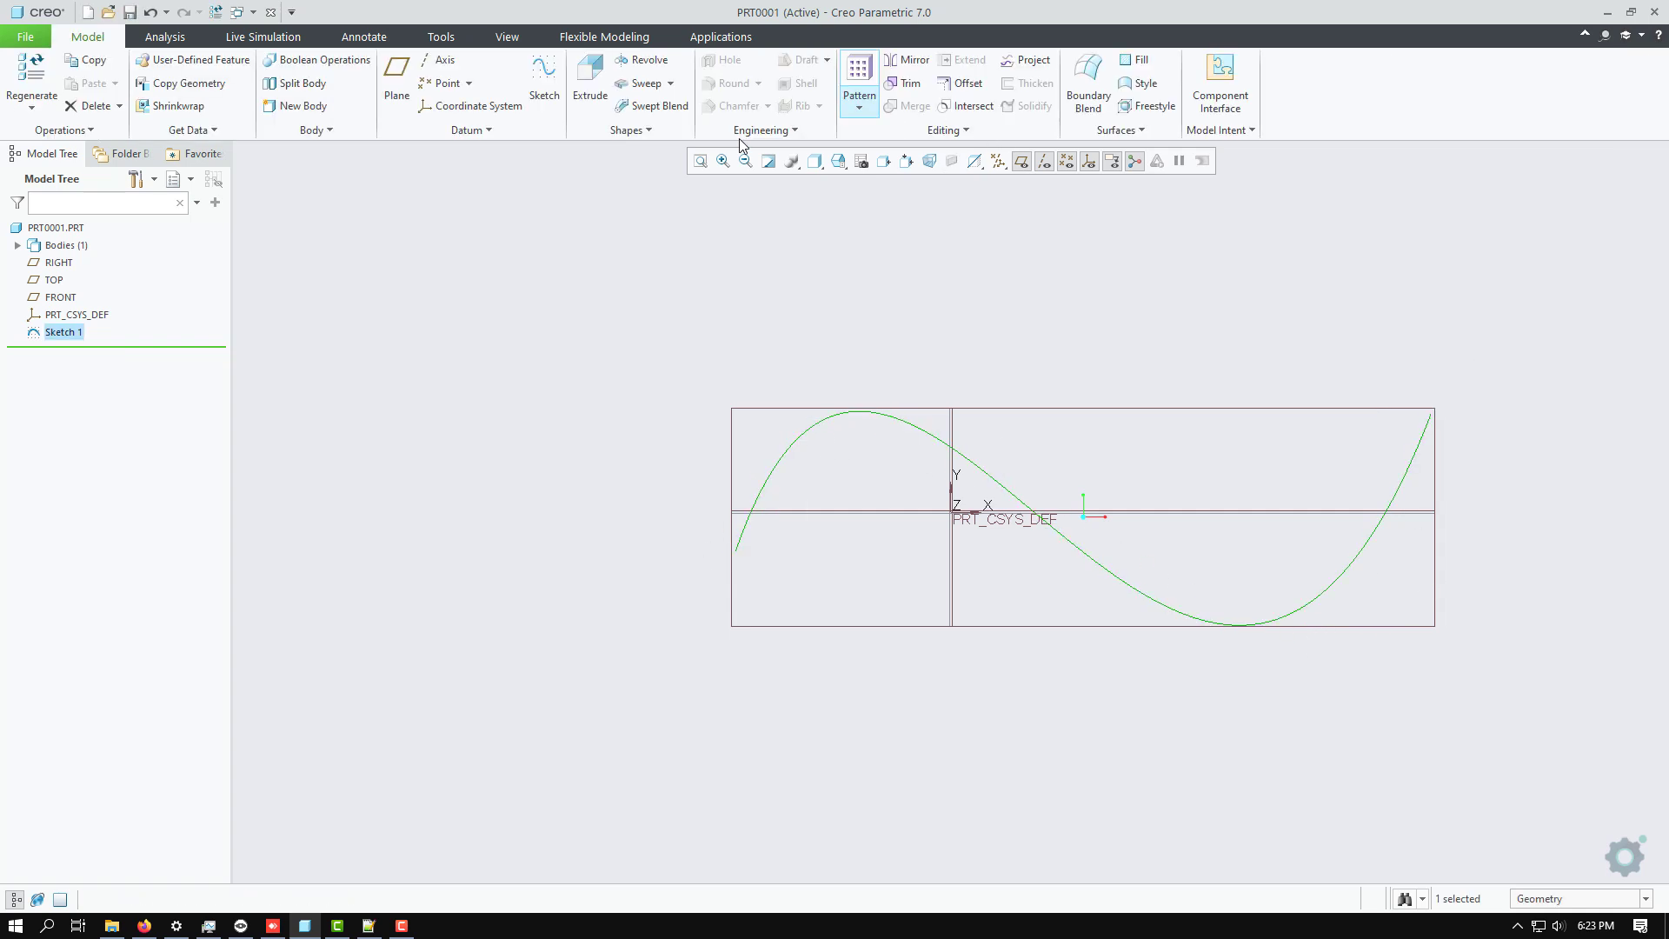
pyautogui.rightClick(64, 332)
pyautogui.click(135, 249)
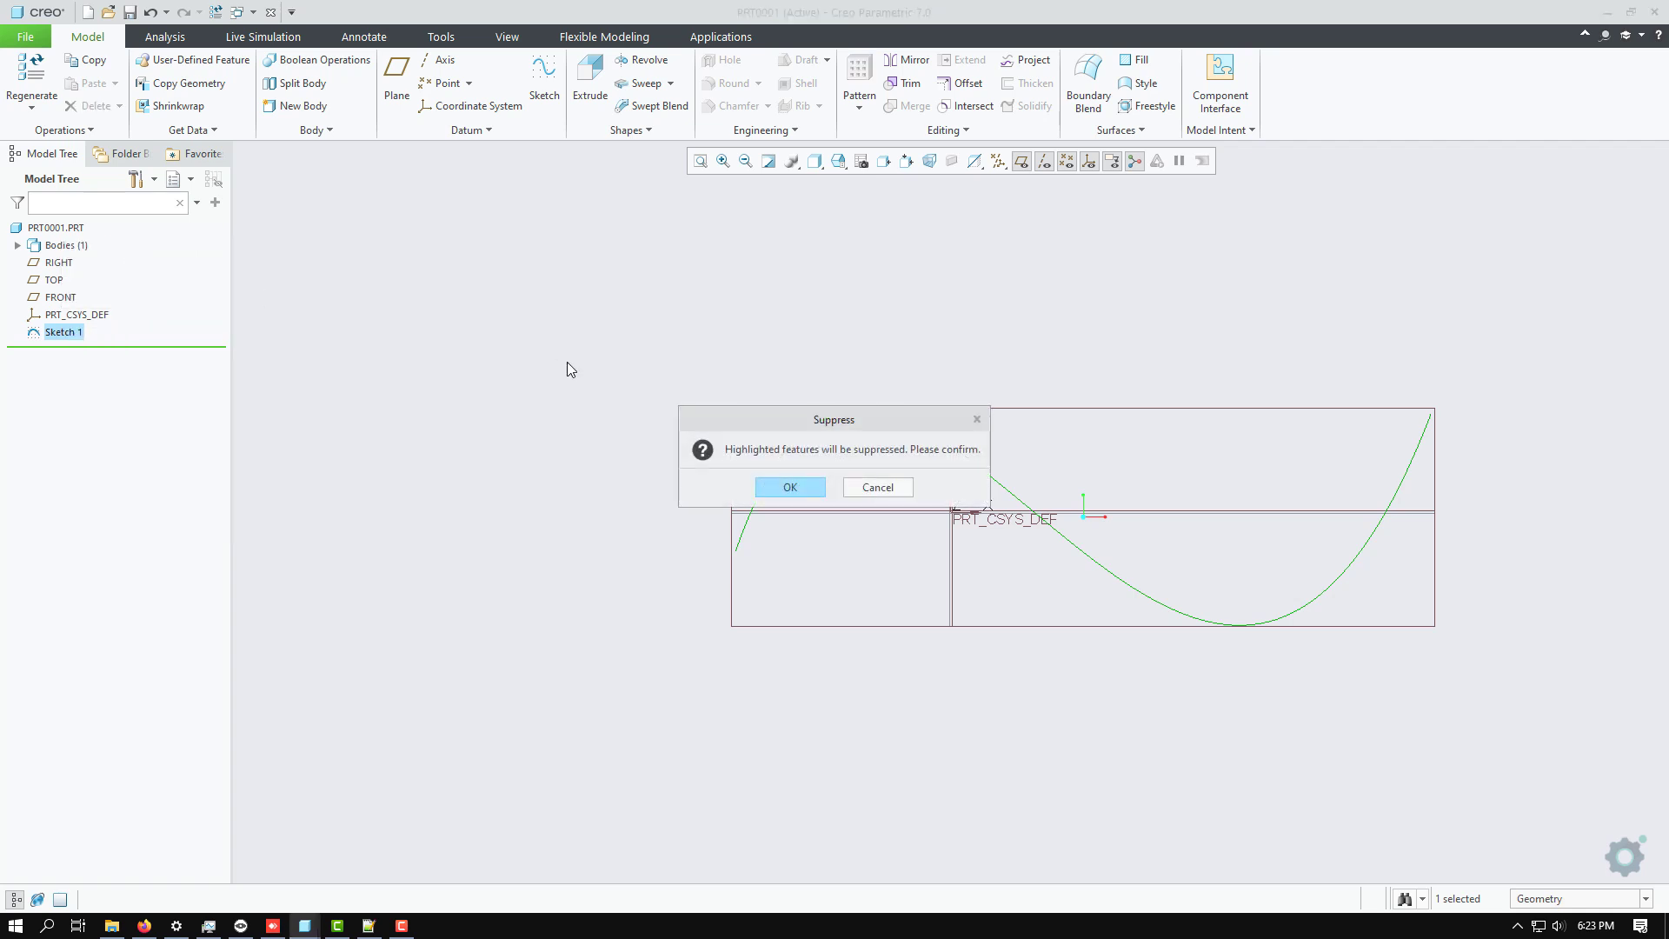
pyautogui.click(787, 485)
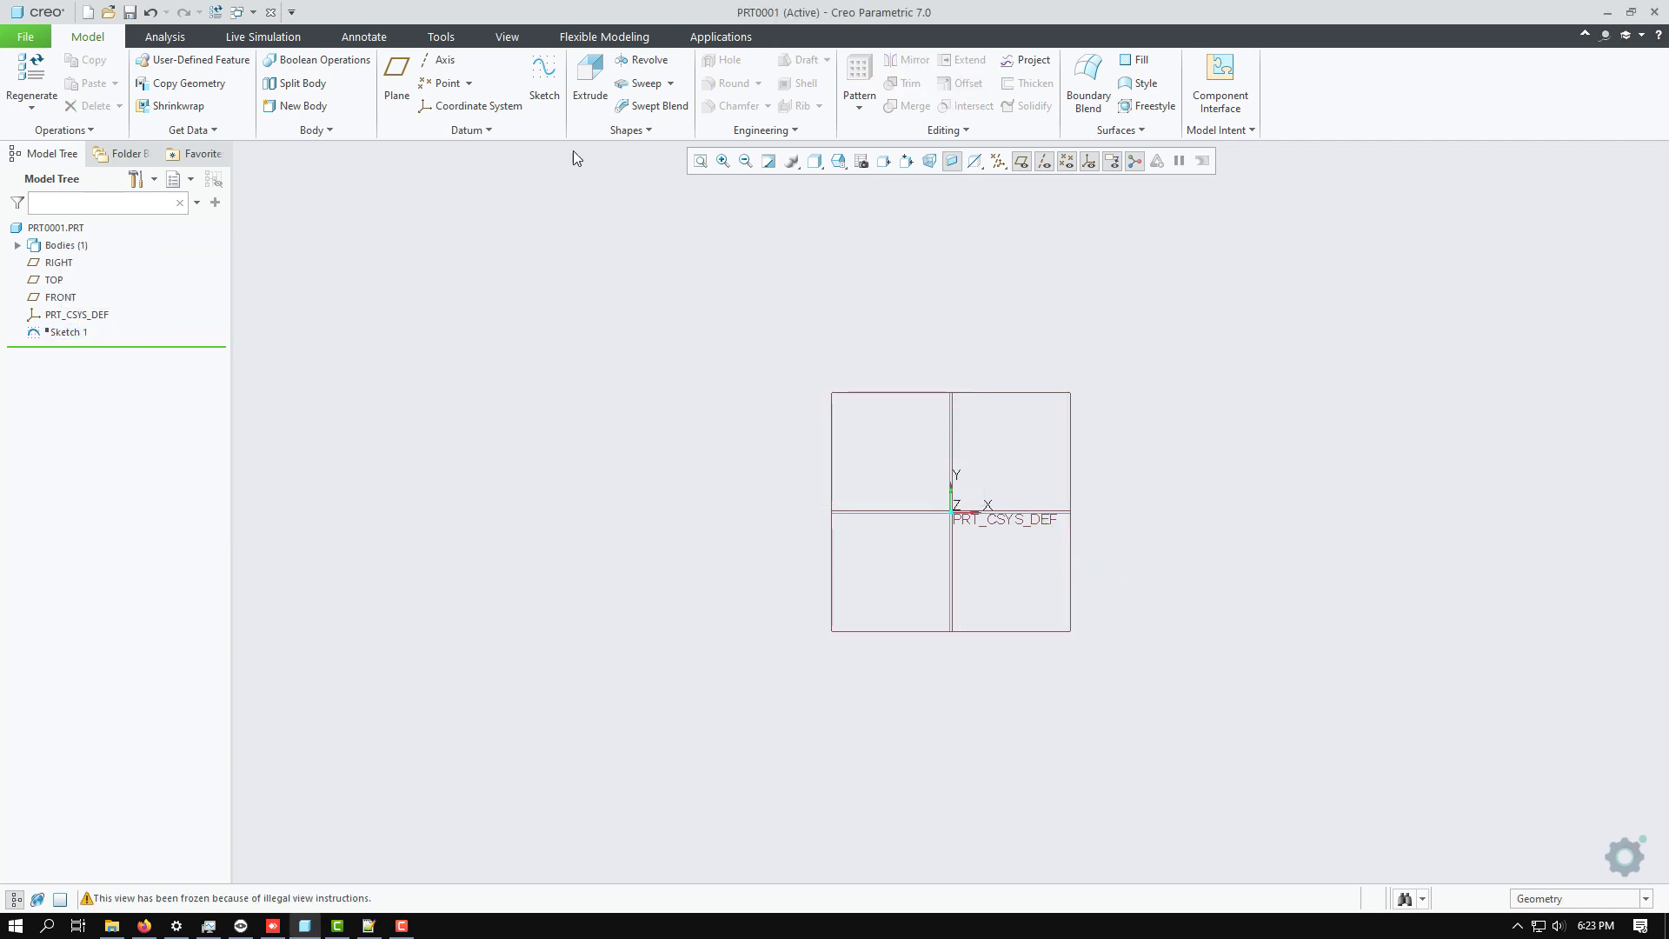
# Start a Swept Blend and, from within it, a new datum sketch on the FRONT plane.
pyautogui.click(653, 106)
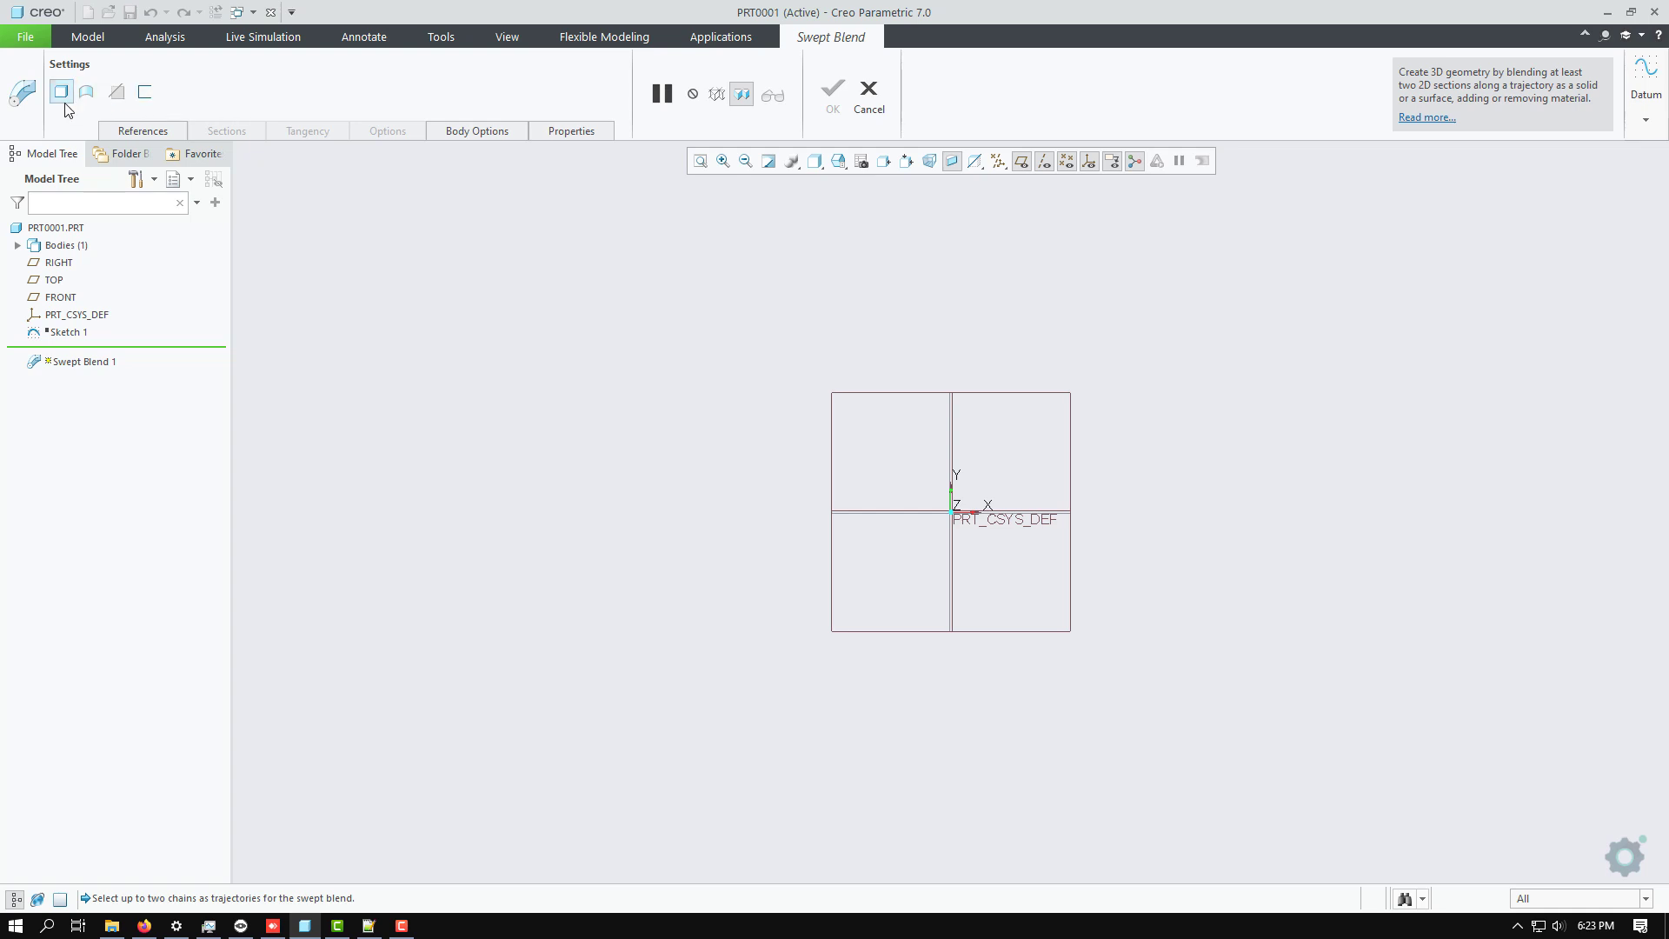
pyautogui.click(1649, 126)
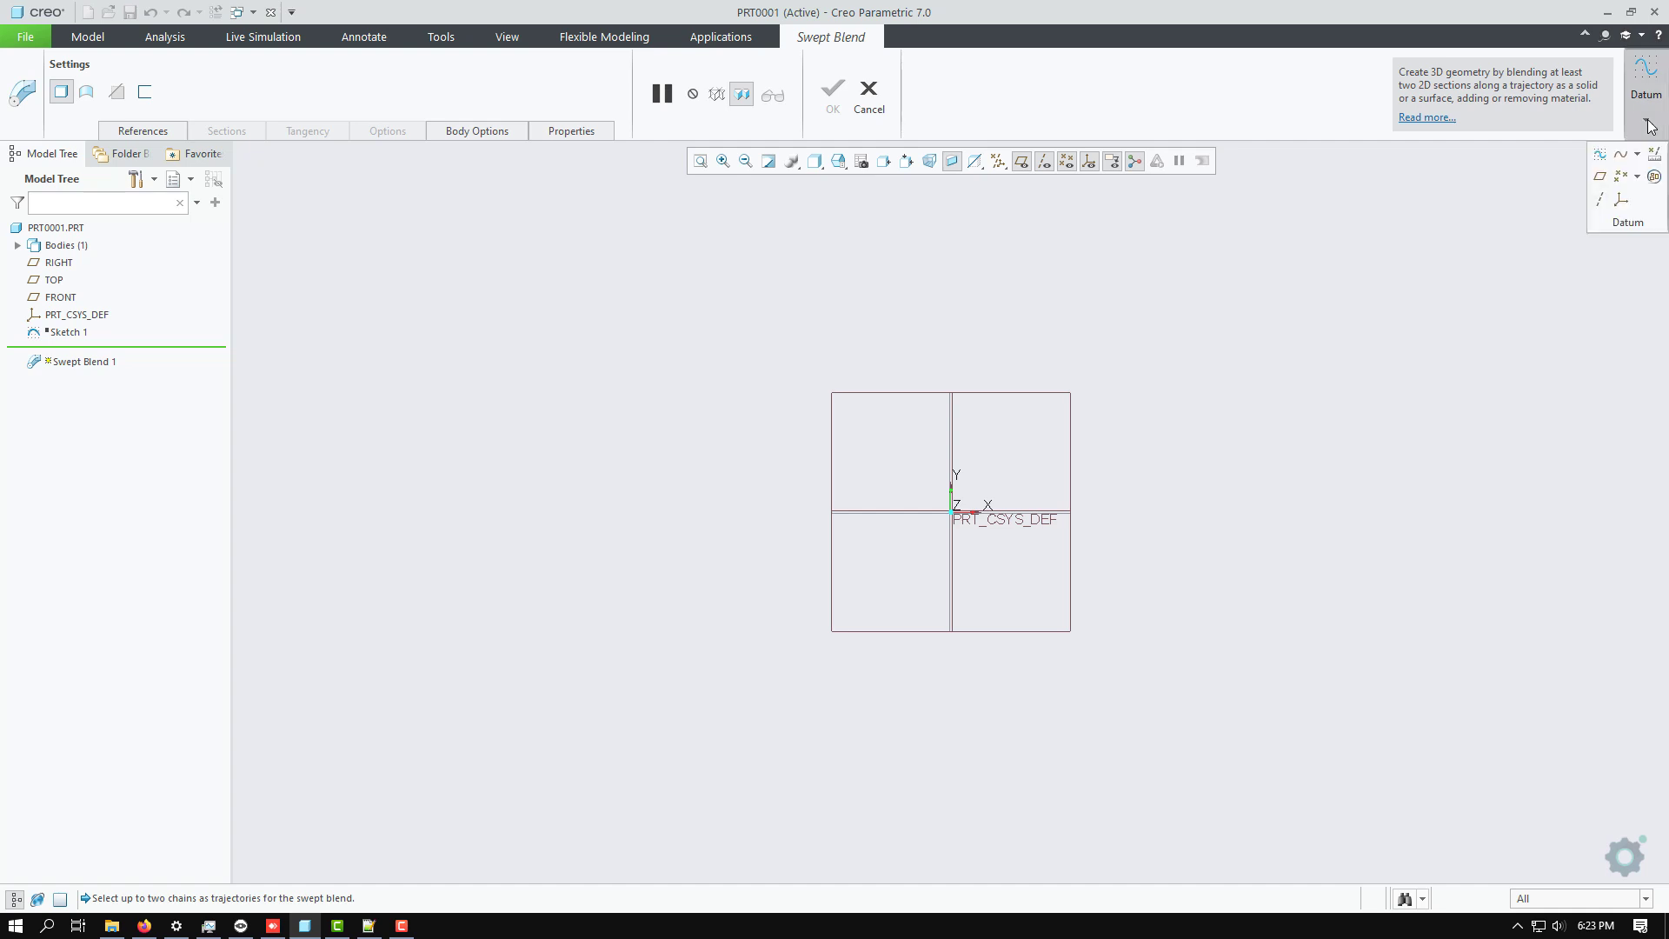
pyautogui.click(1599, 155)
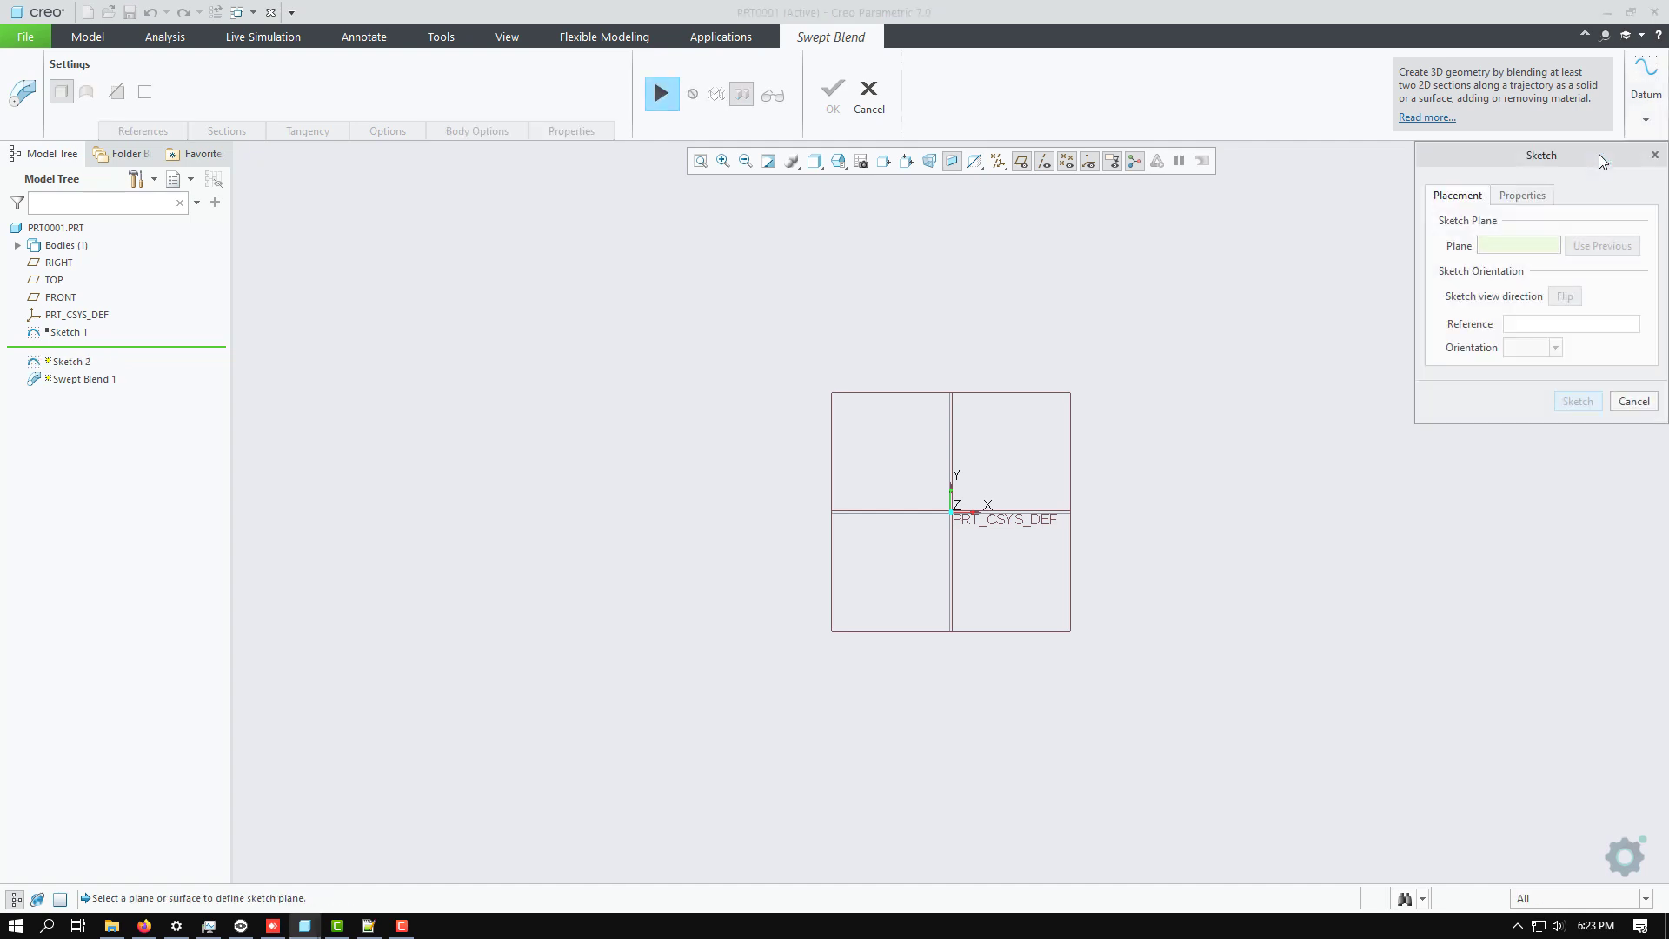
pyautogui.click(77, 301)
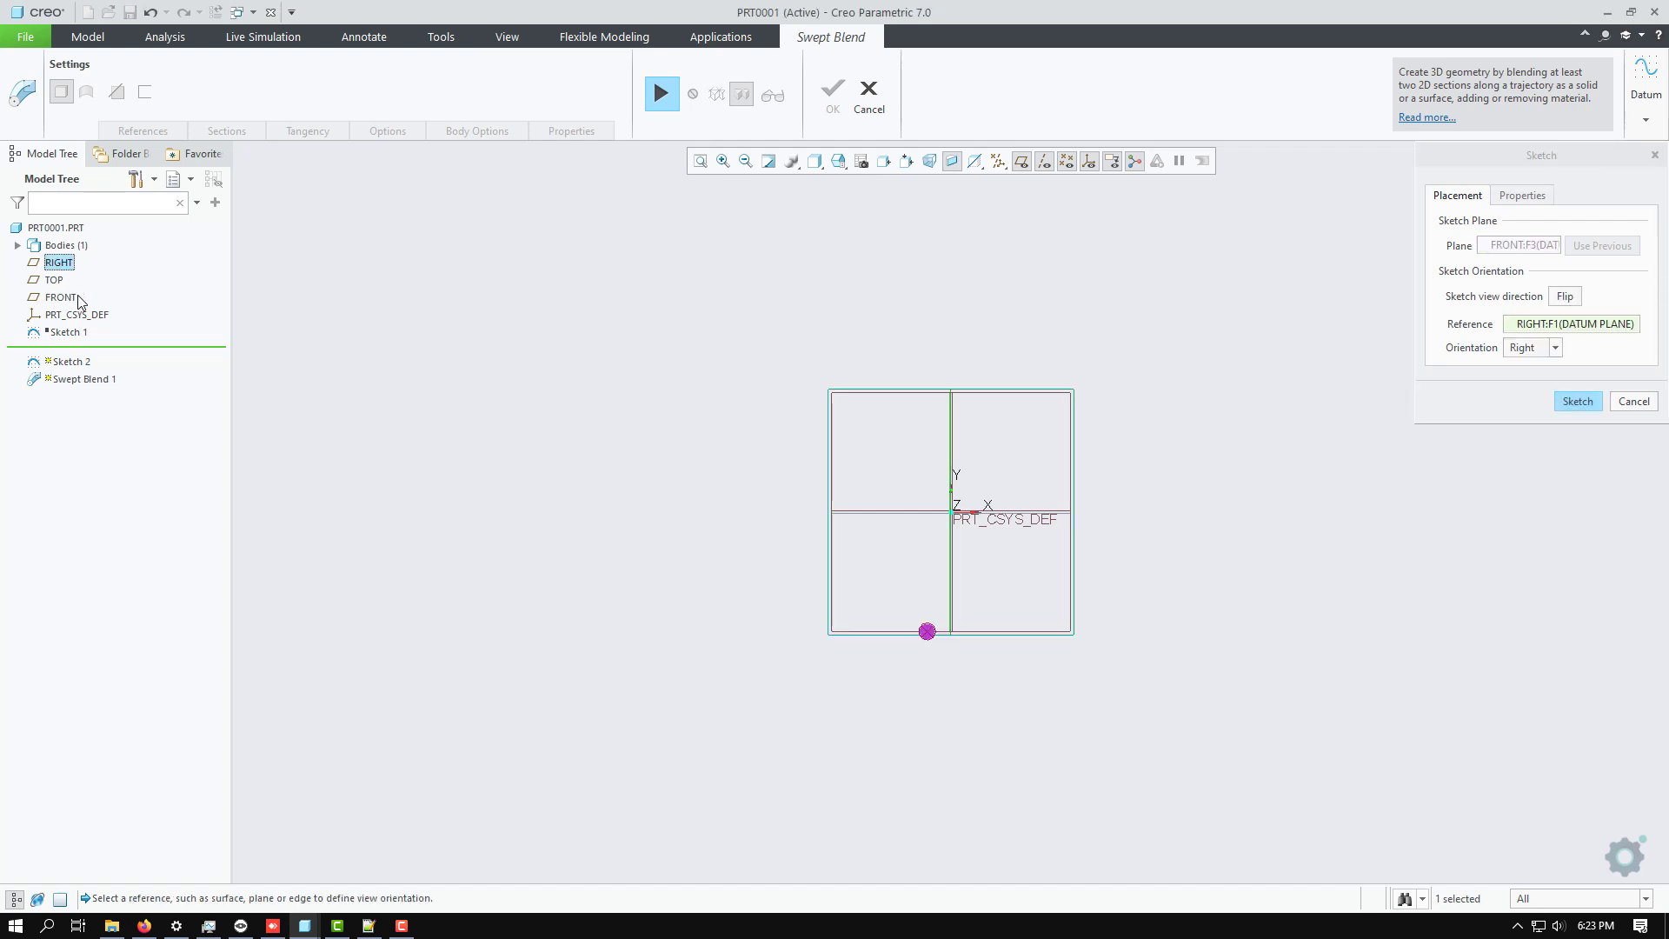
pyautogui.click(1576, 404)
pyautogui.scroll(2, 1129, 513)
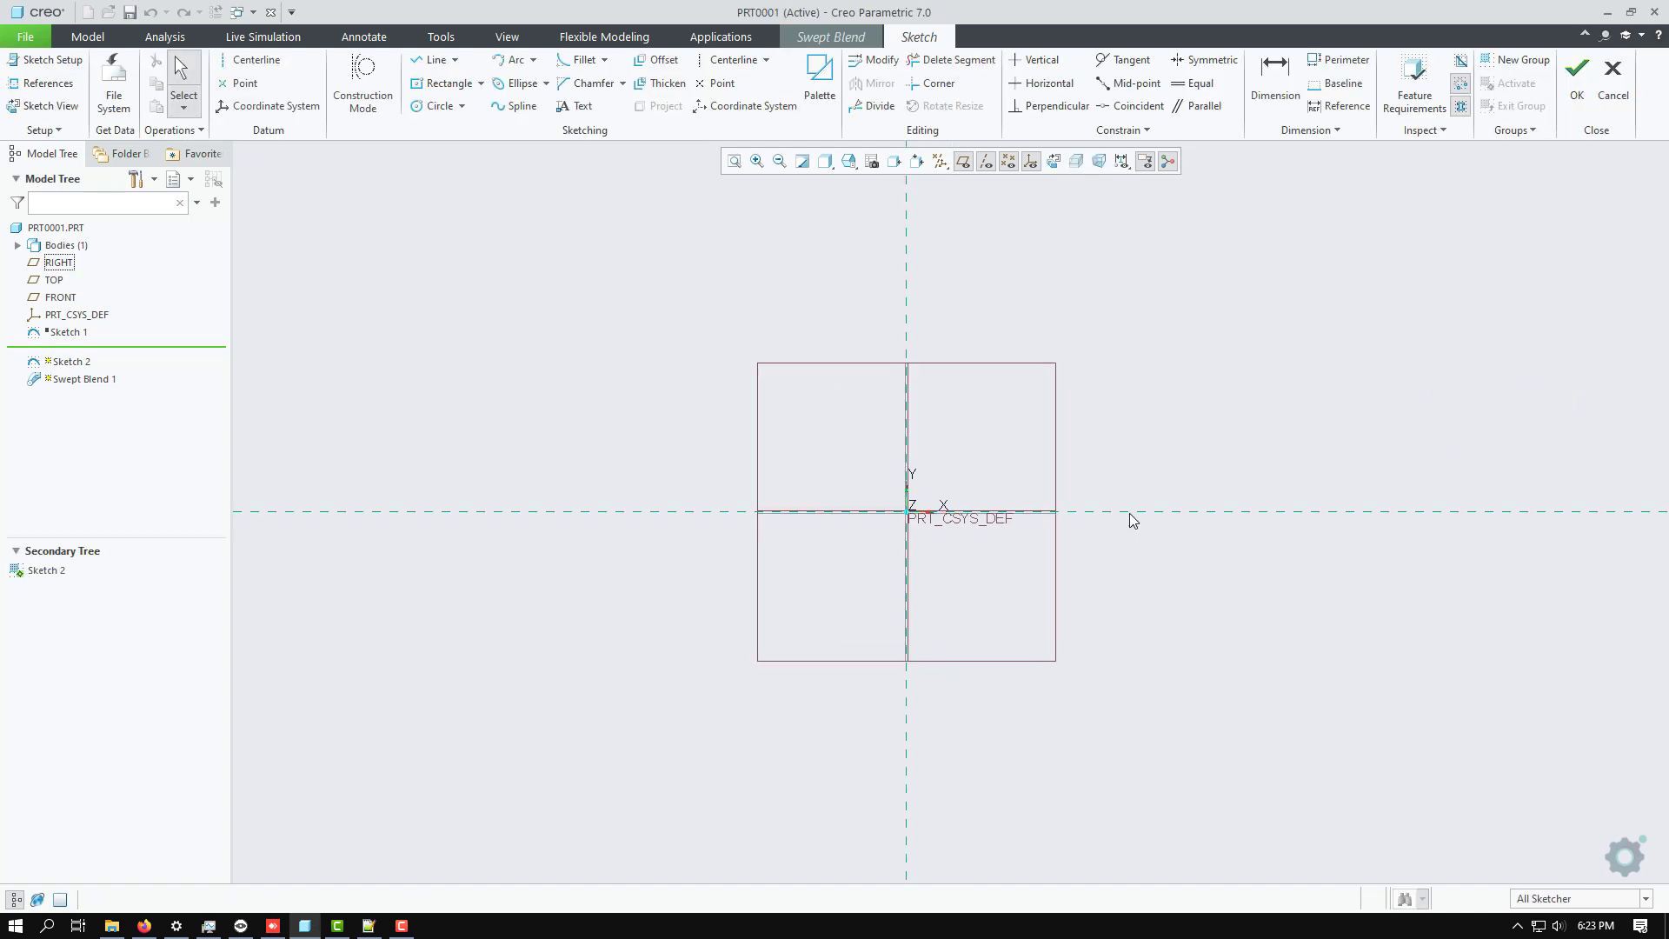
# Sketch a four-point S-shaped spline from about 624 left to 761 right of the vertical reference, and resume the Swept Blend with it as trajectory.
pyautogui.click(523, 106)
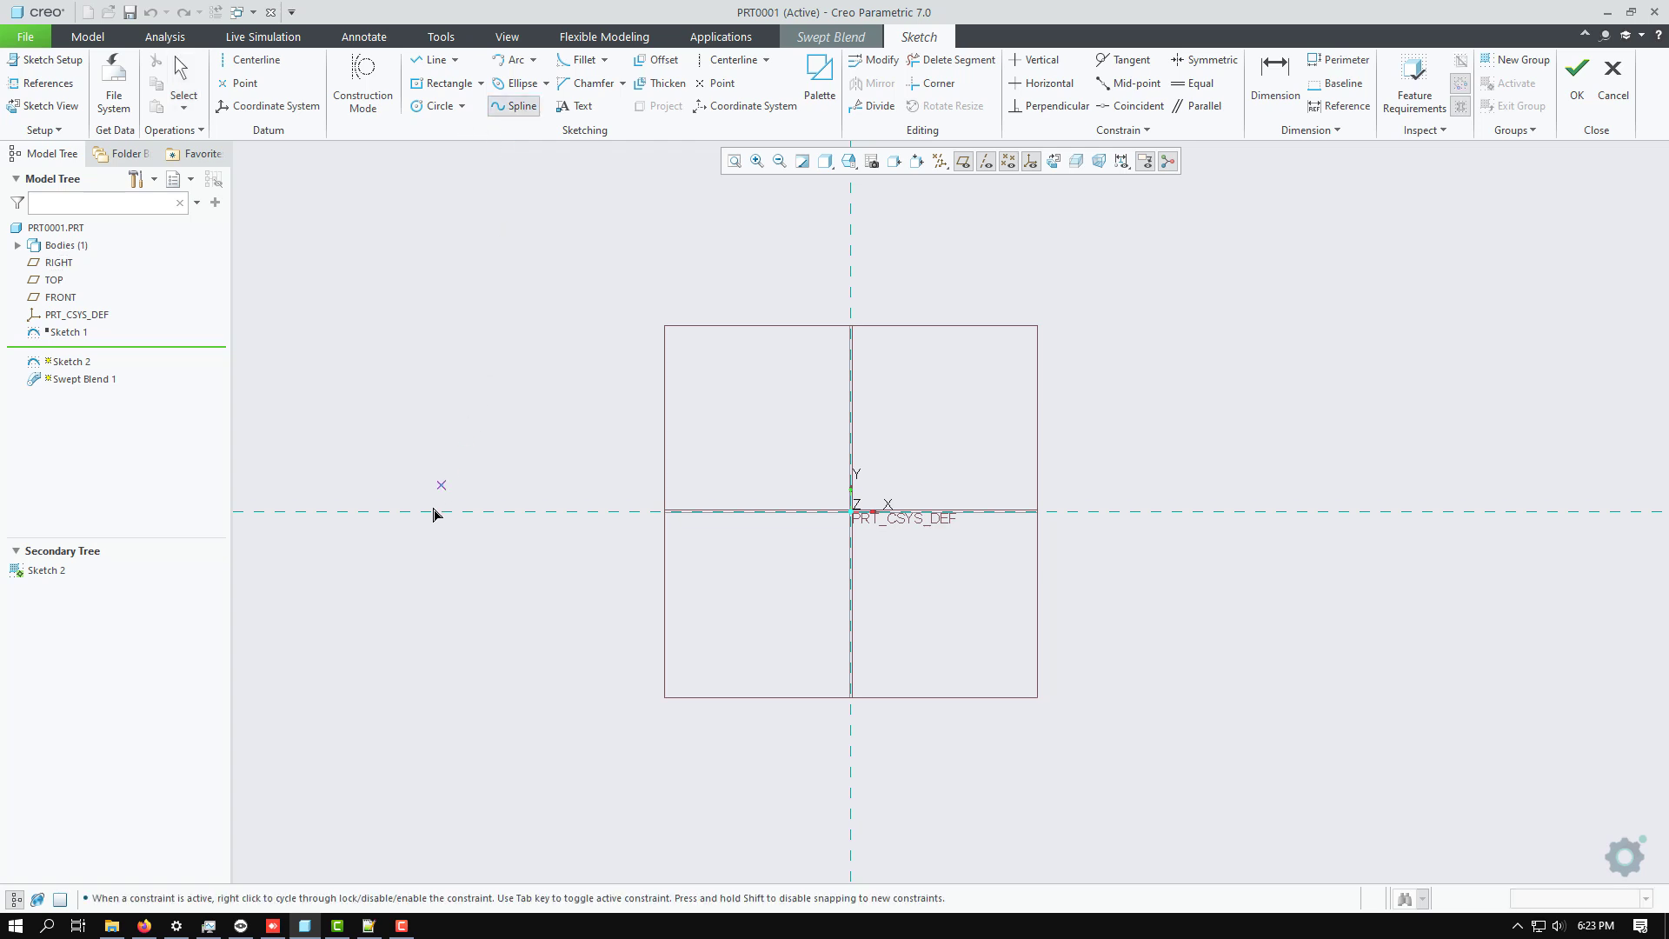
pyautogui.click(394, 574)
pyautogui.click(643, 396)
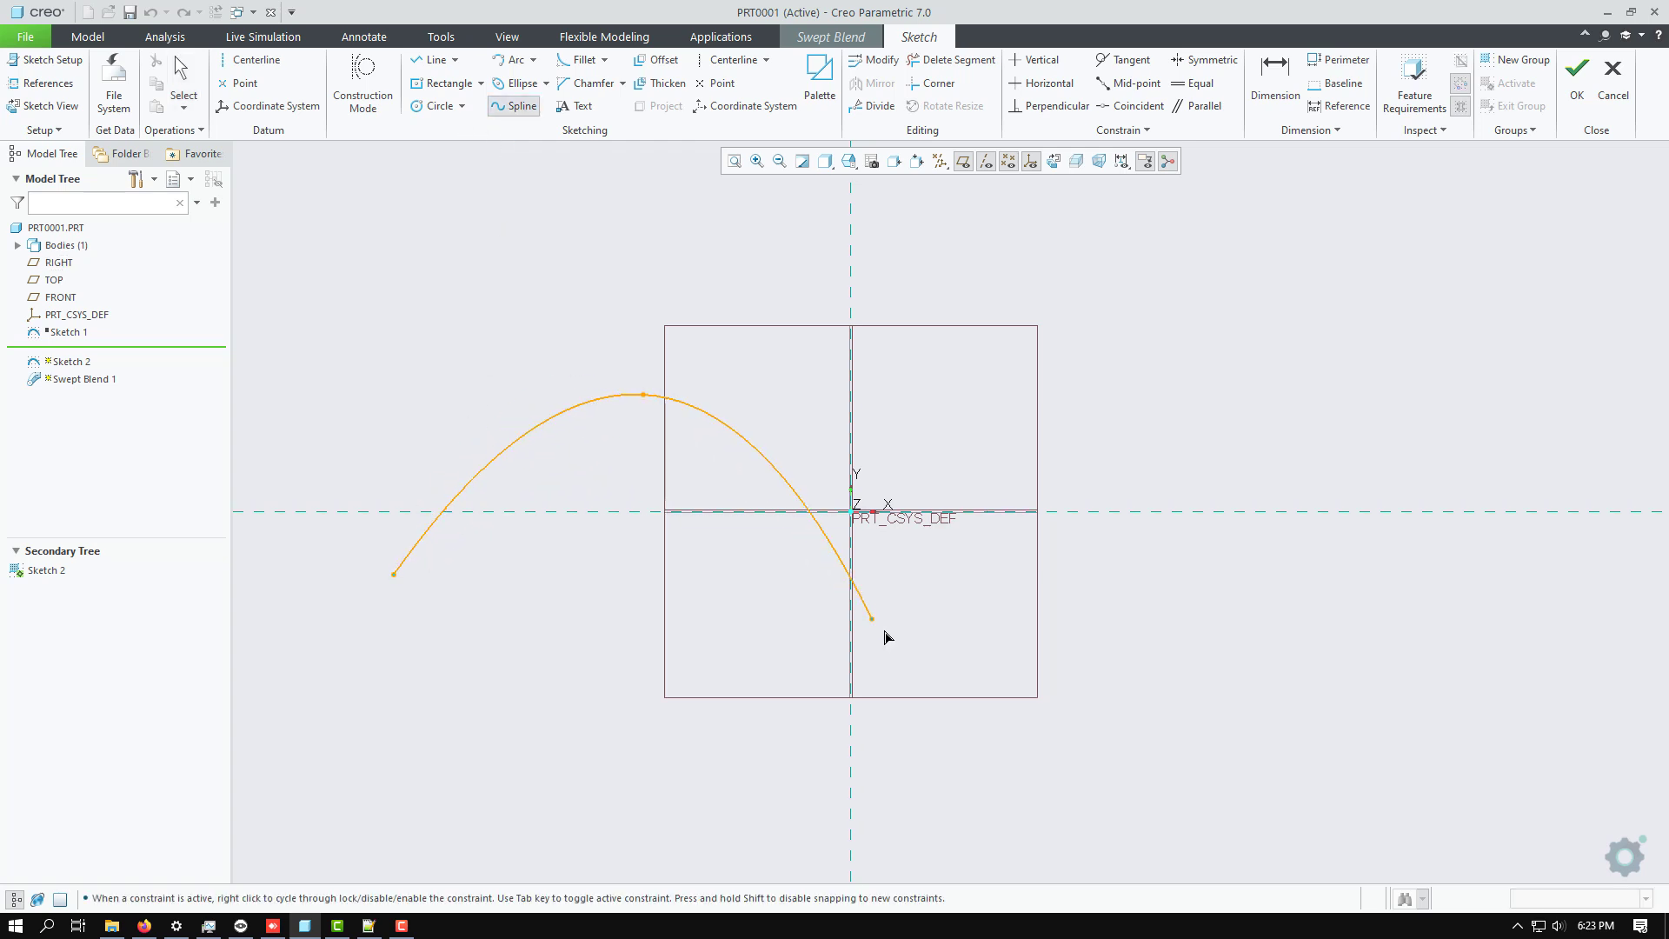
pyautogui.click(939, 686)
pyautogui.click(1422, 385)
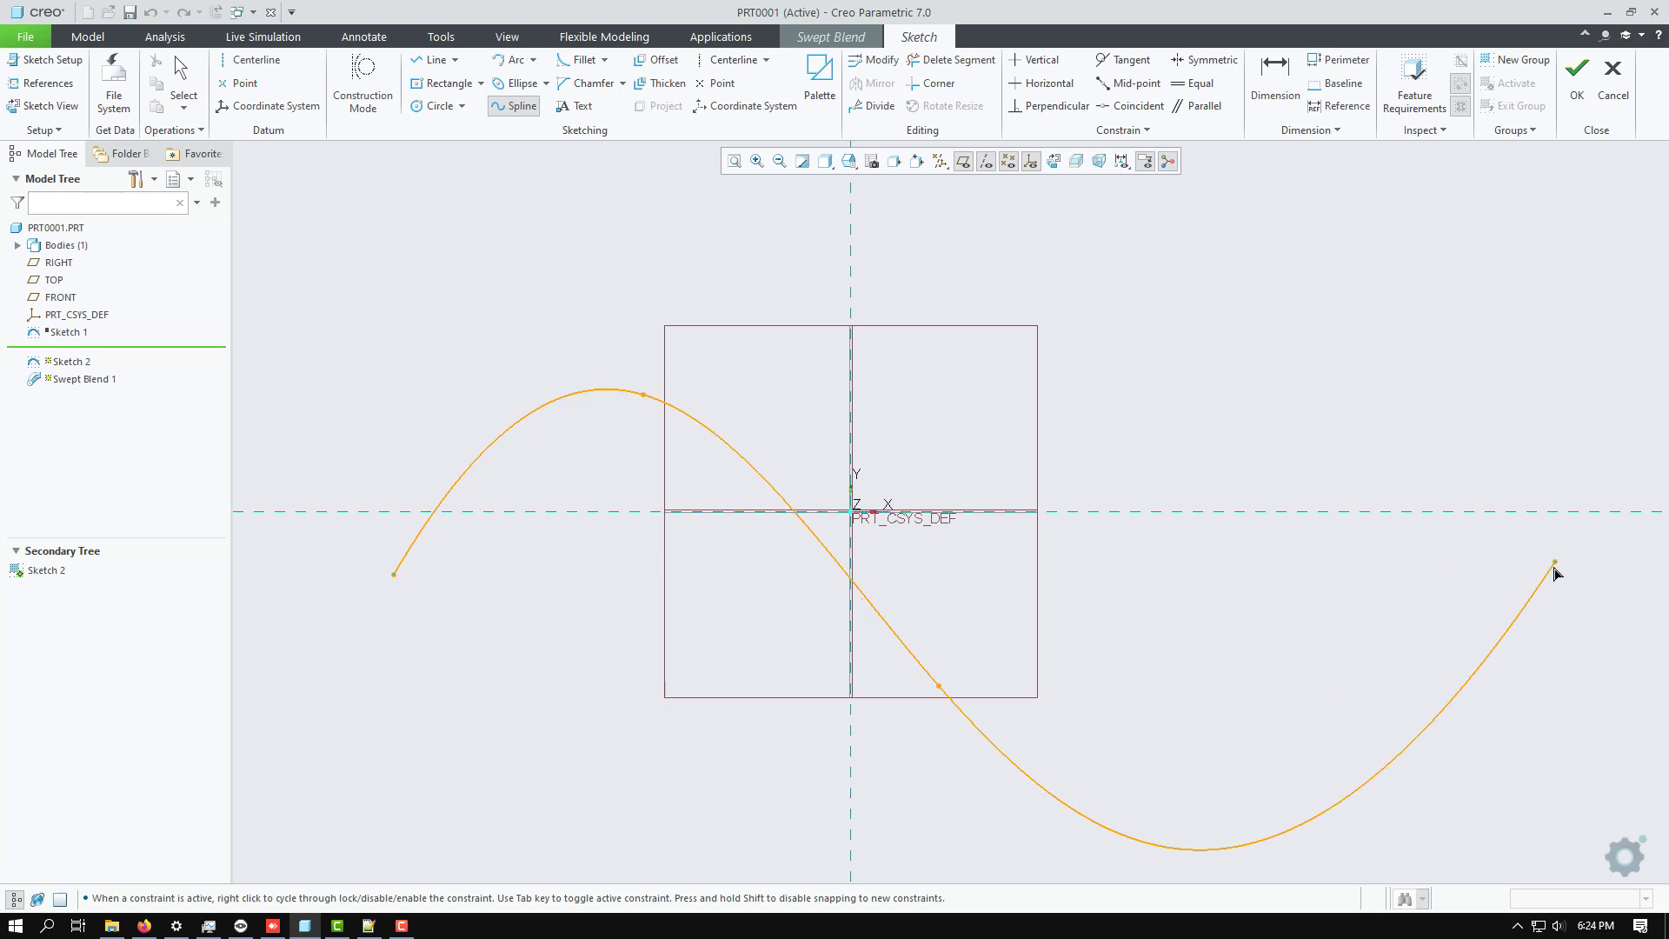
pyautogui.click(1408, 567)
pyautogui.middleClick(1358, 383)
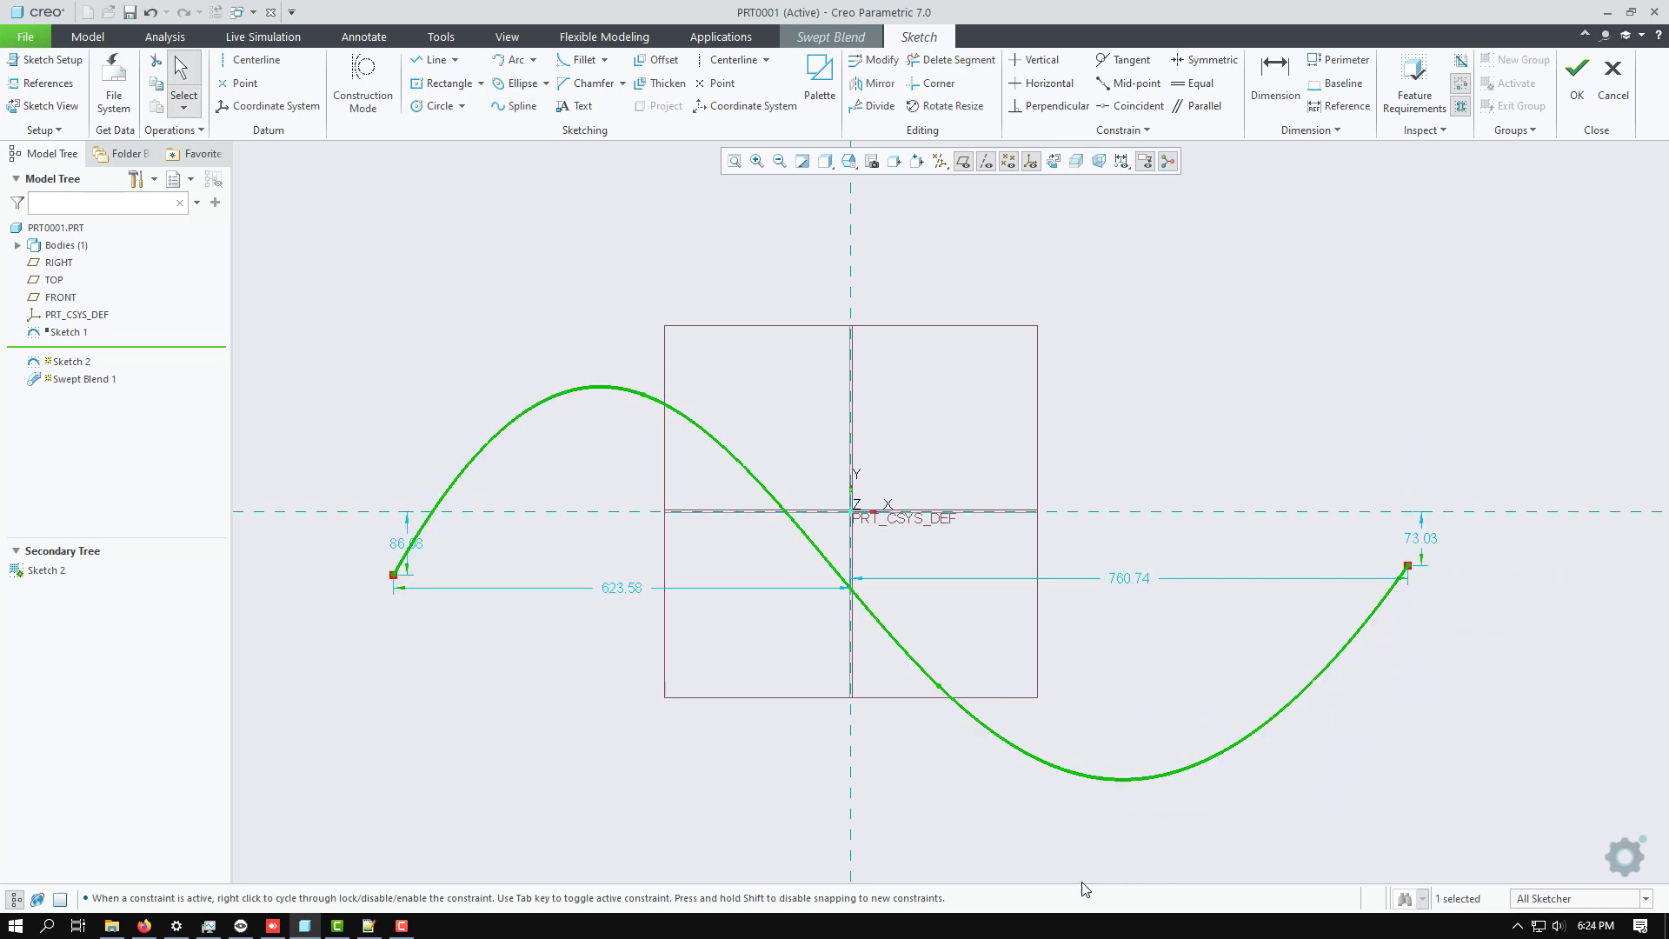
pyautogui.click(1578, 93)
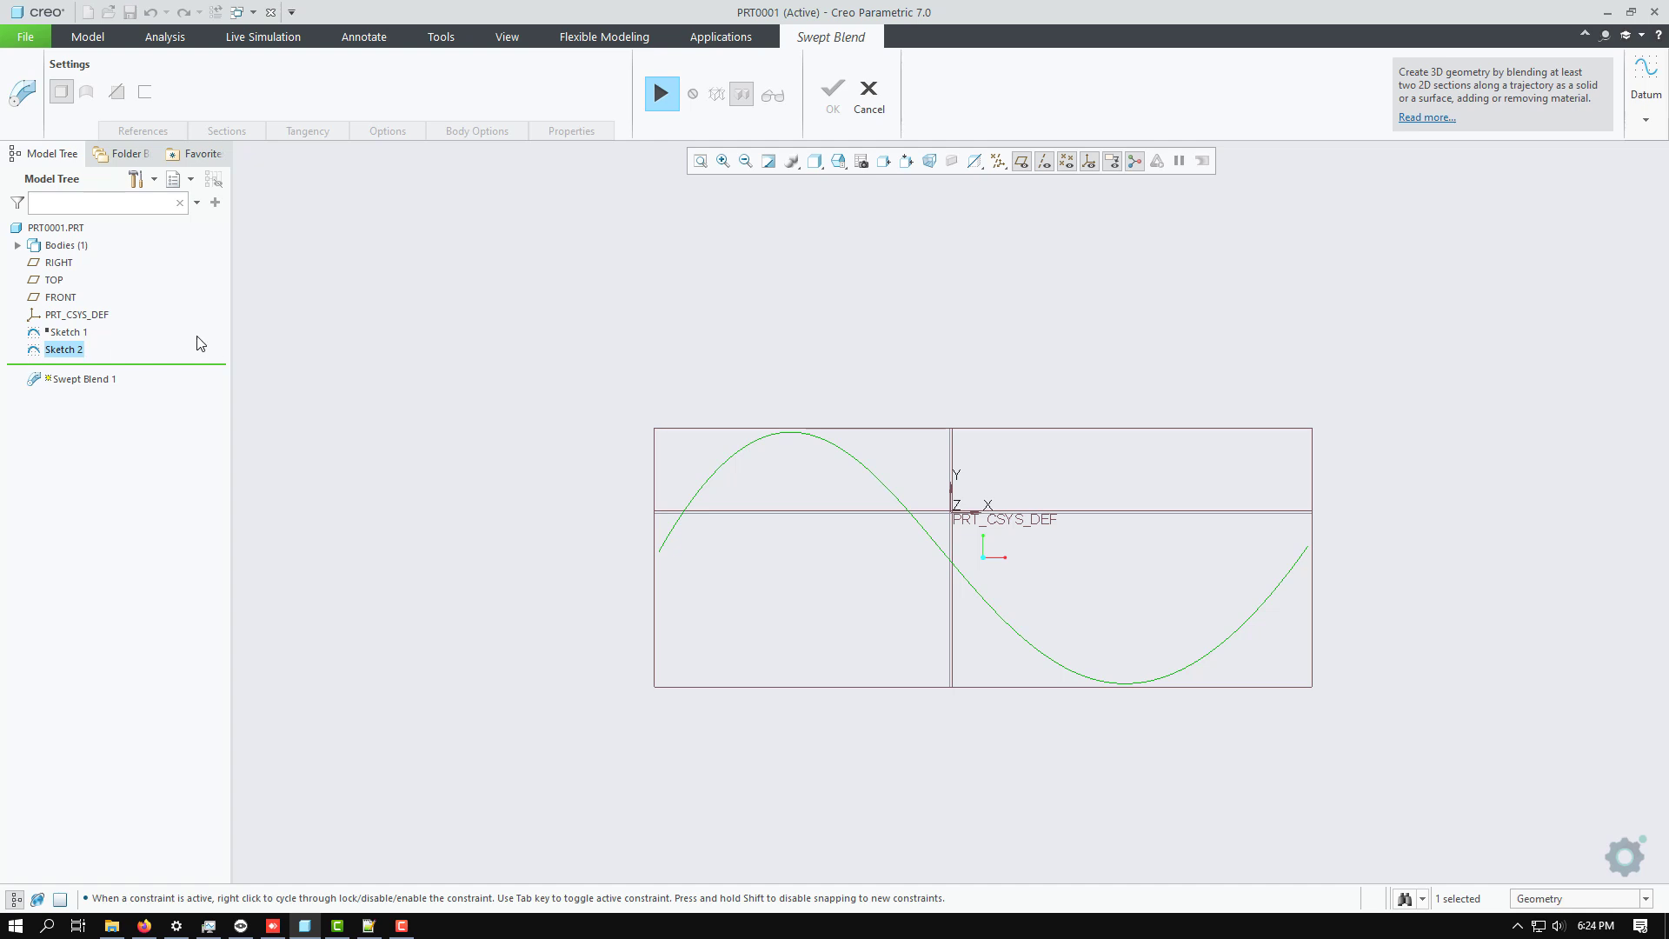
pyautogui.click(664, 92)
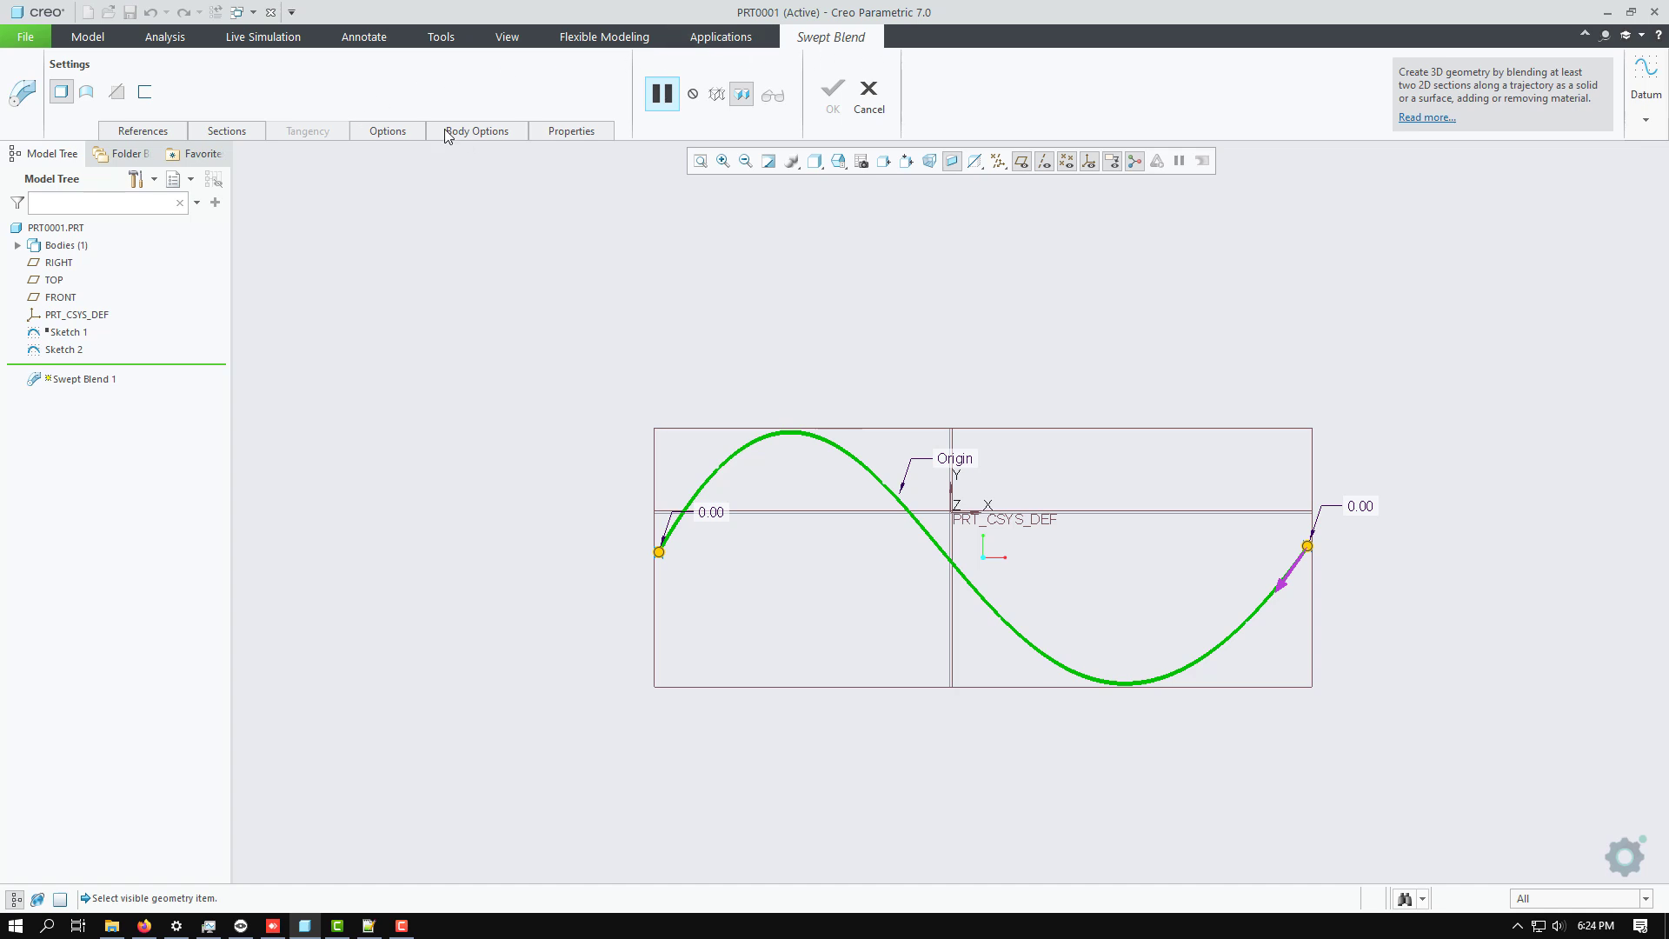
# Open the sketch of Section 1 at the trajectory's start and orient it to the 2D sketch view.
pyautogui.click(235, 130)
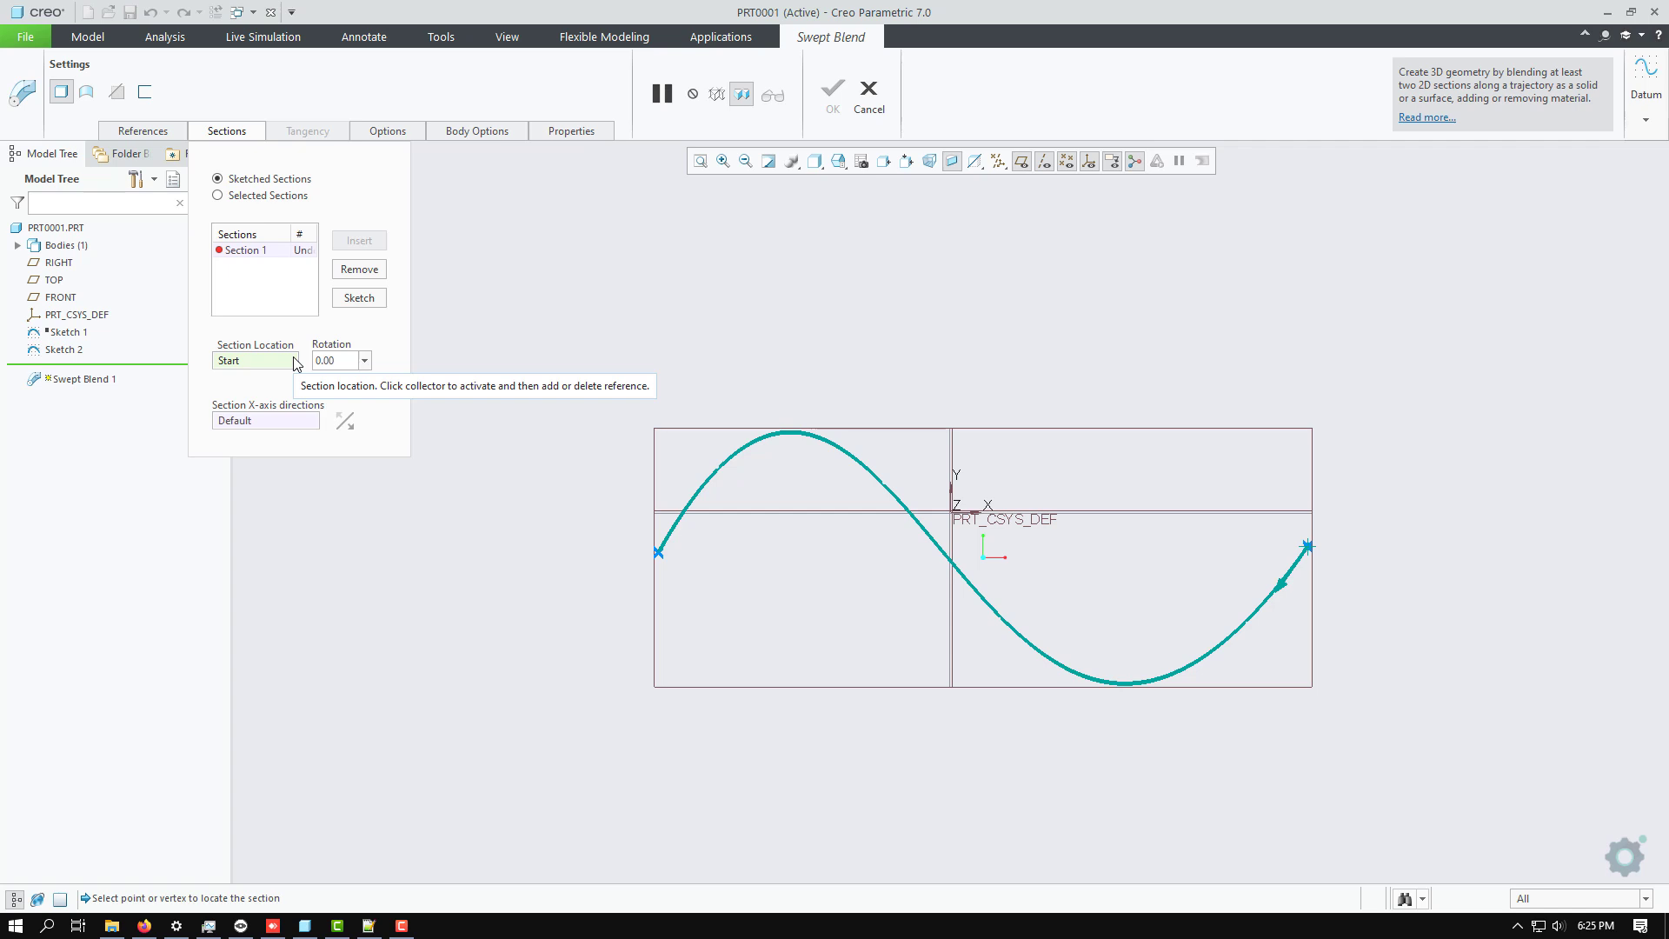
pyautogui.click(265, 252)
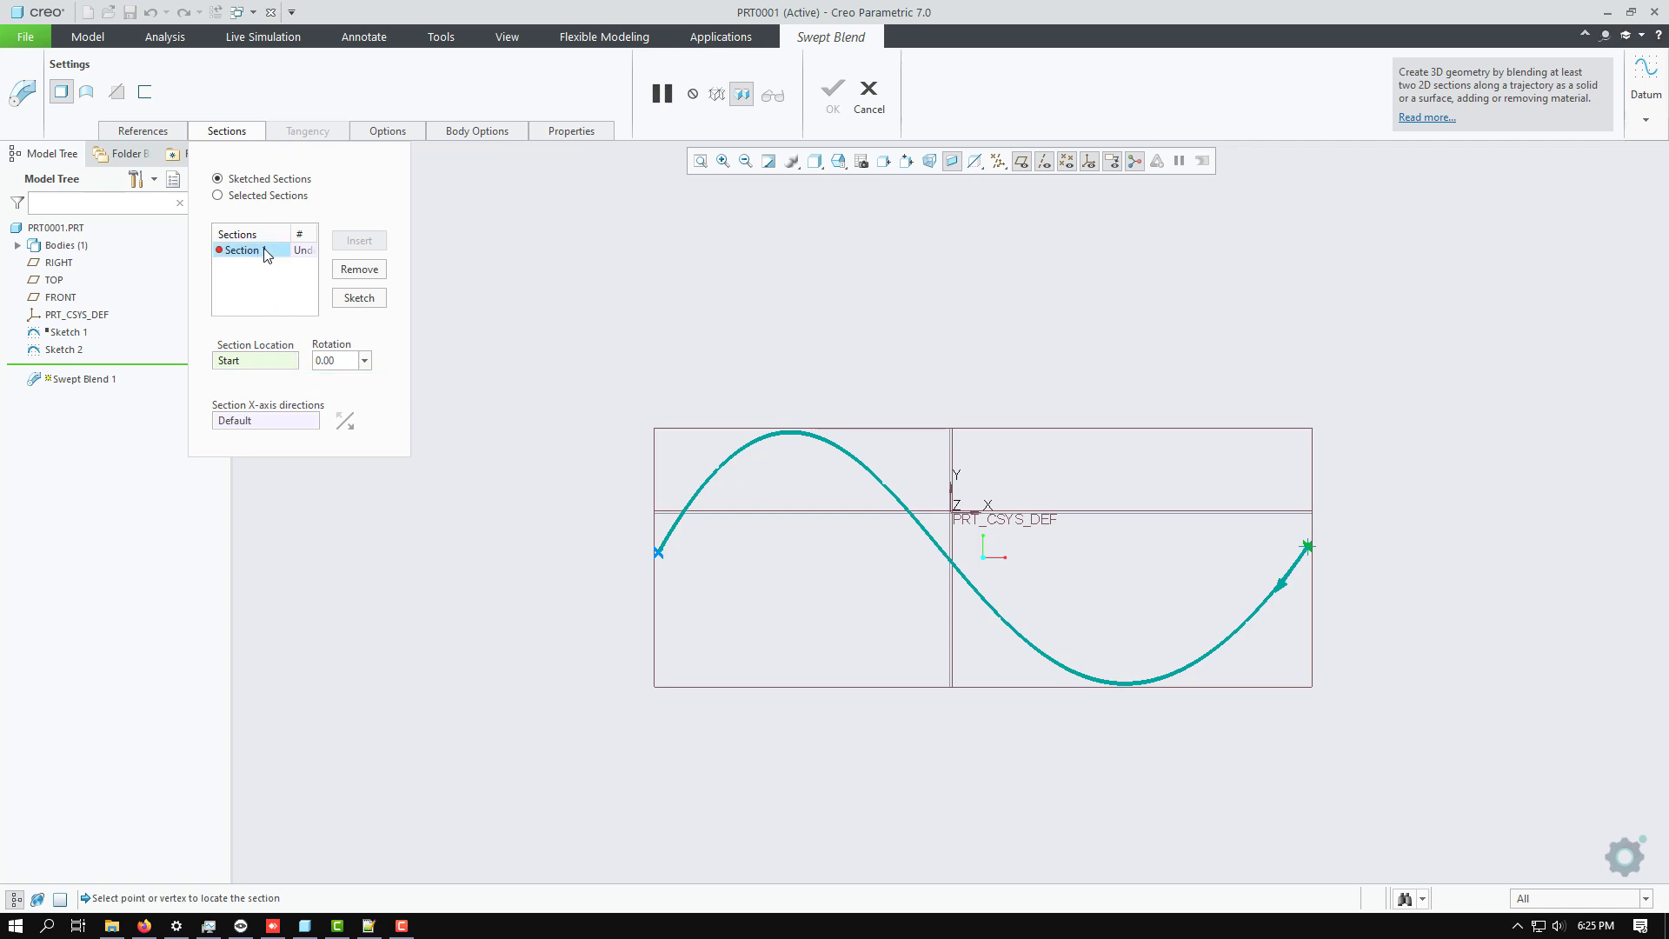
pyautogui.click(359, 298)
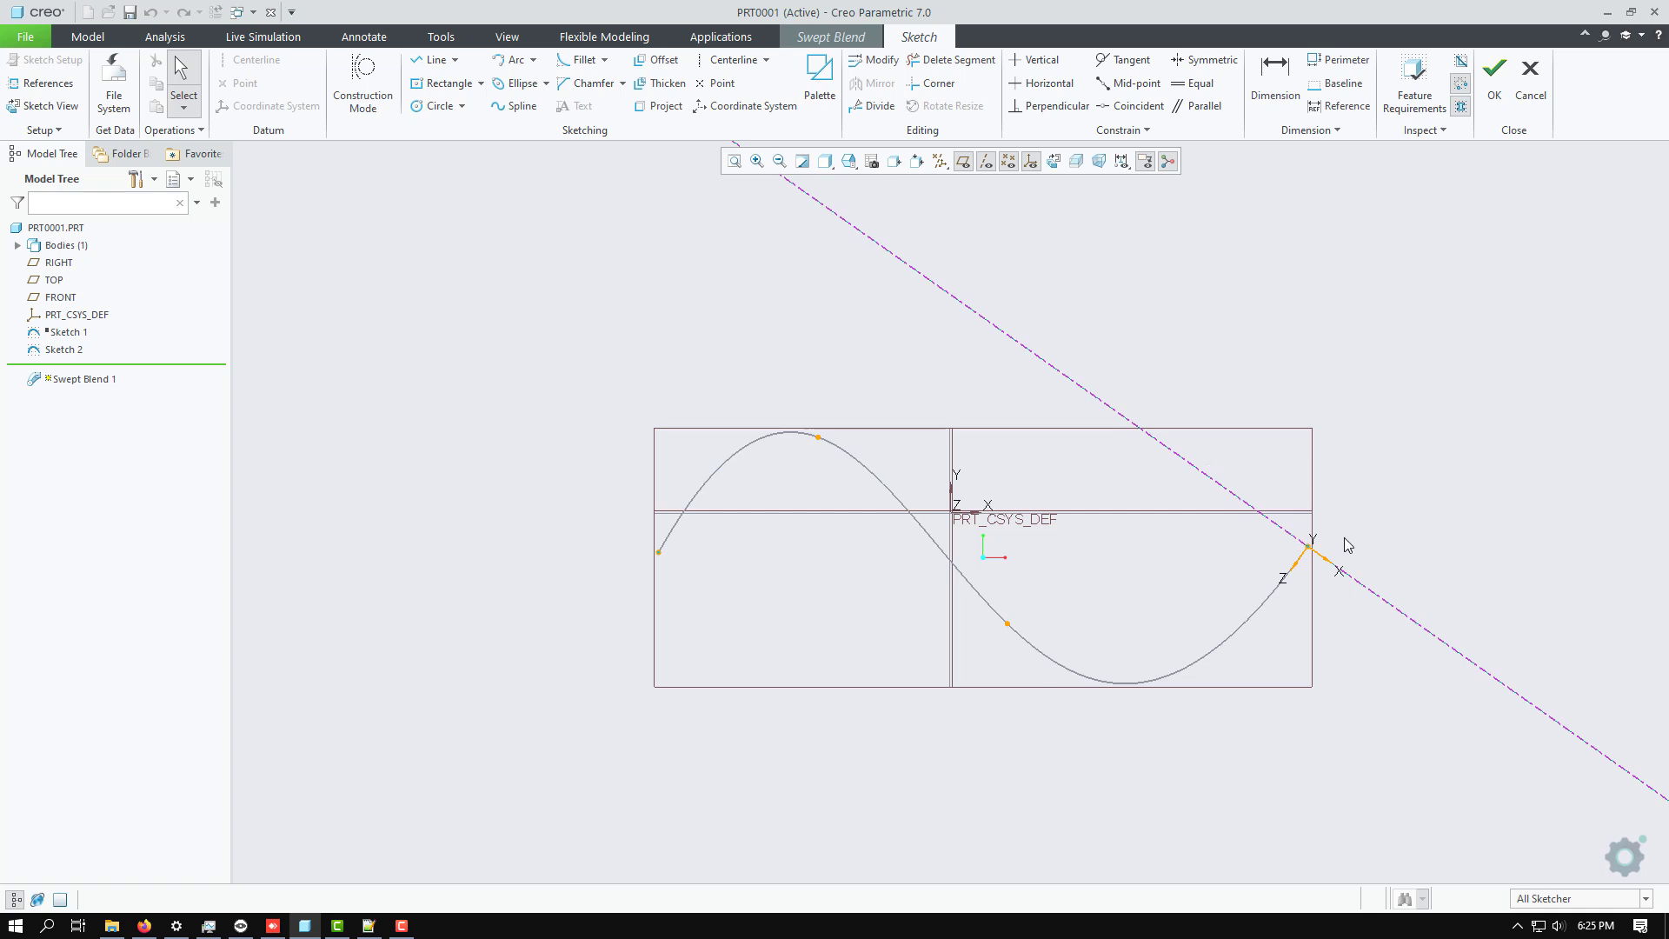
pyautogui.moveTo(1355, 541); pyautogui.dragTo(1345, 536, button='middle')
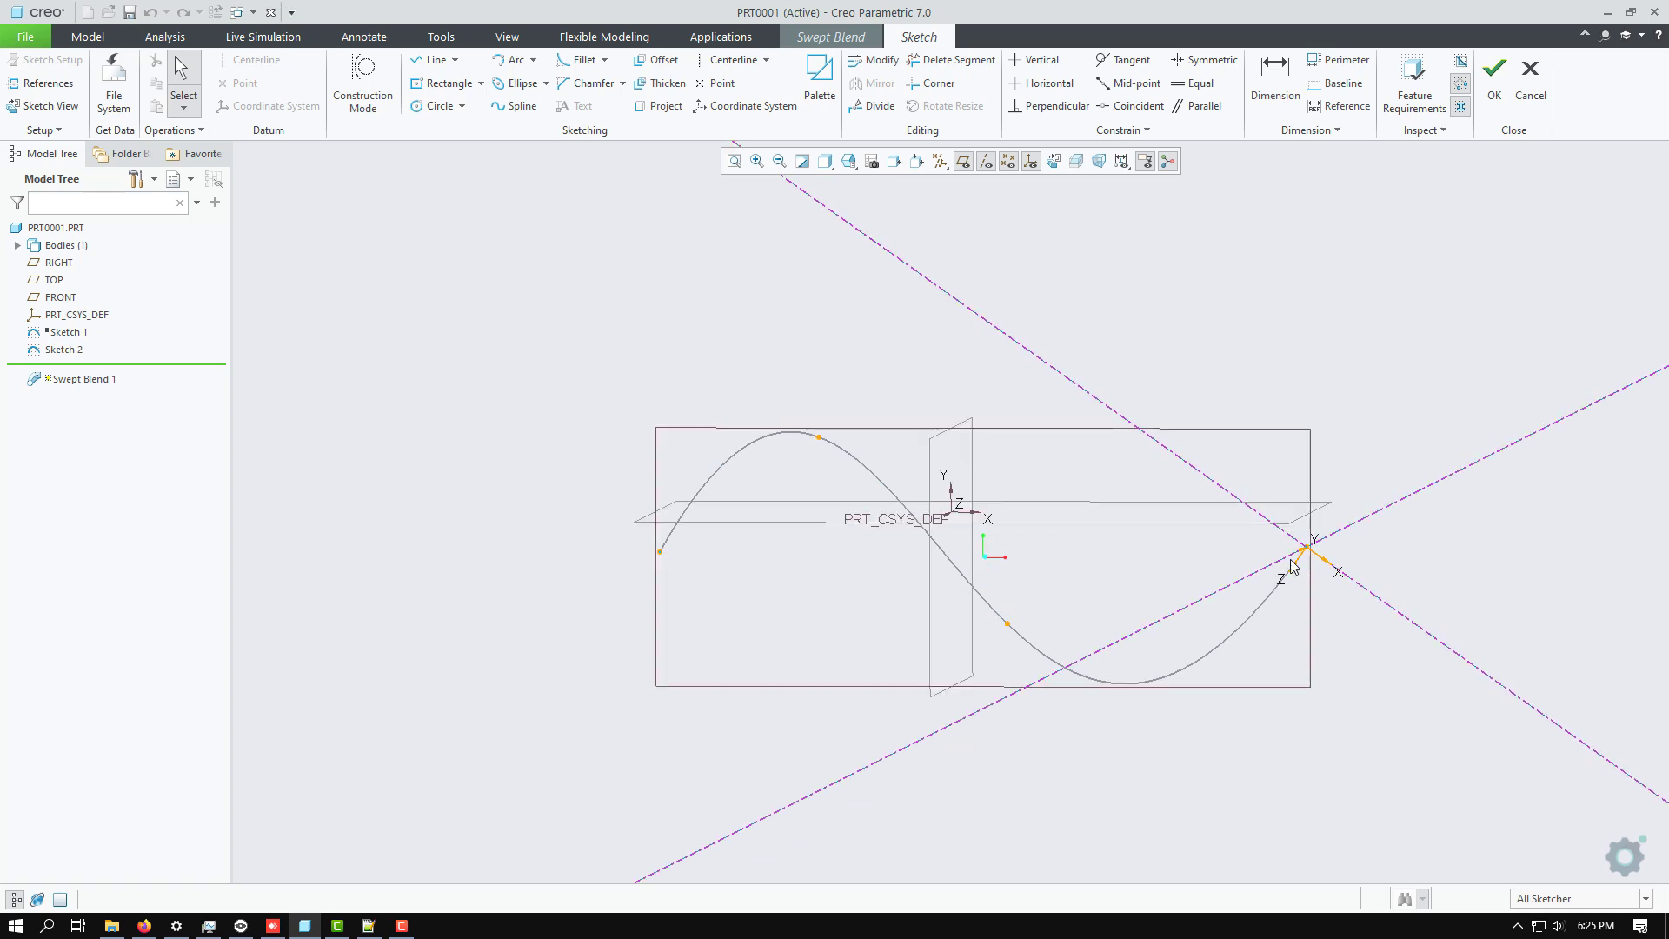
pyautogui.click(45, 106)
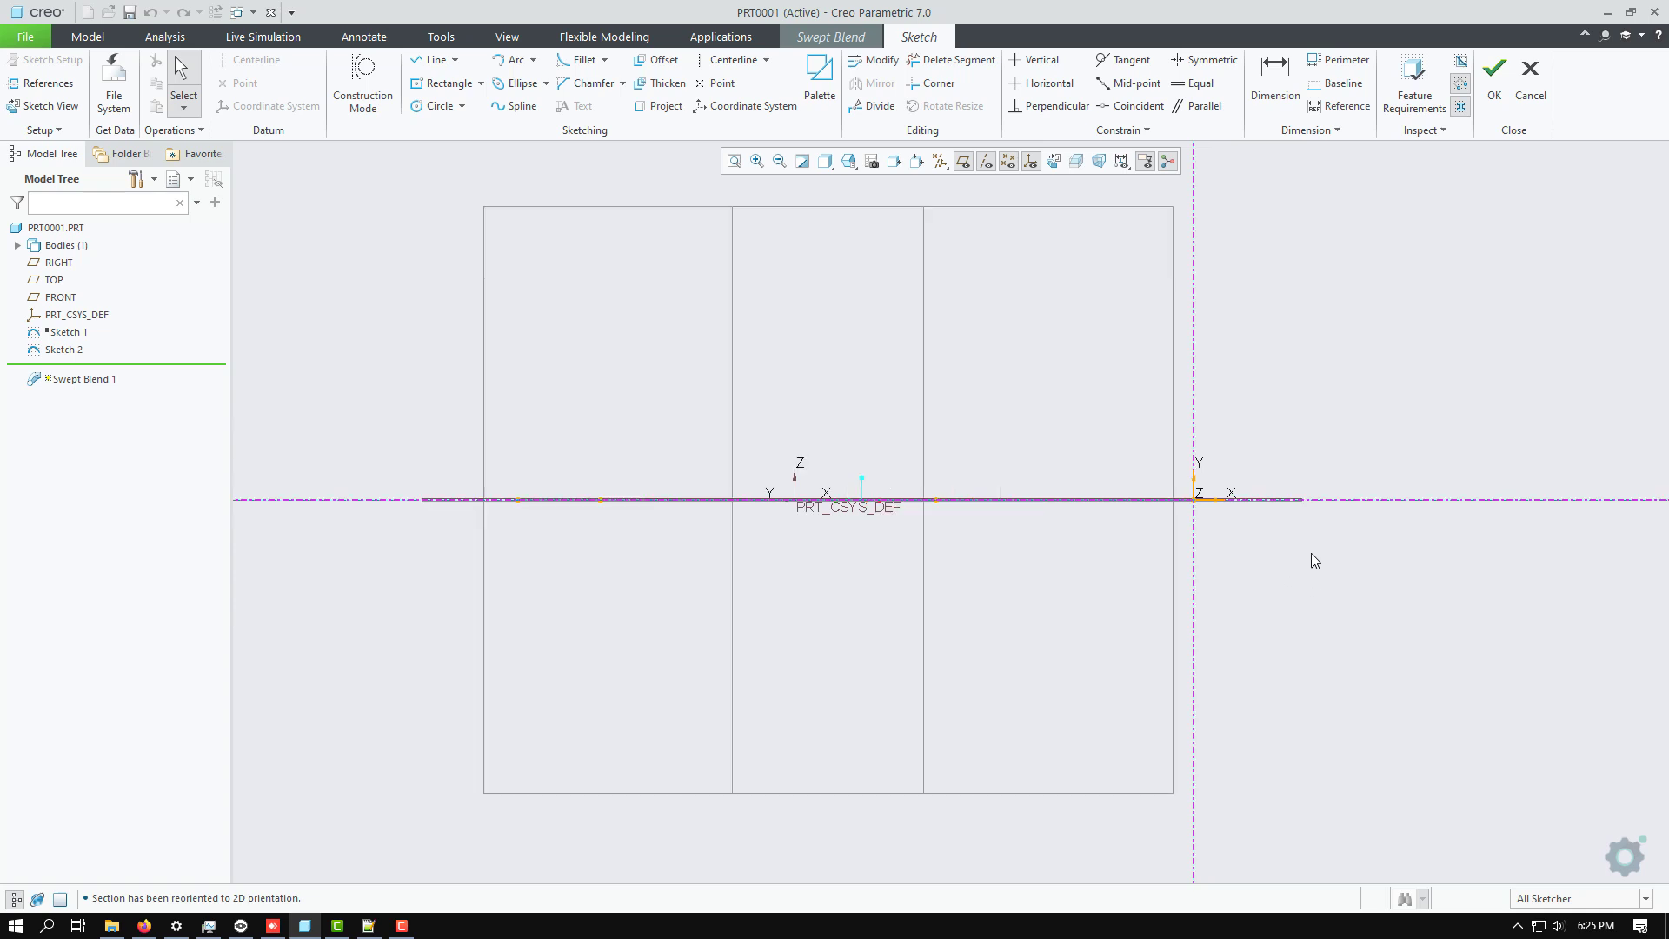
pyautogui.scroll(-4, 1310, 552)
pyautogui.scroll(3, 966, 602)
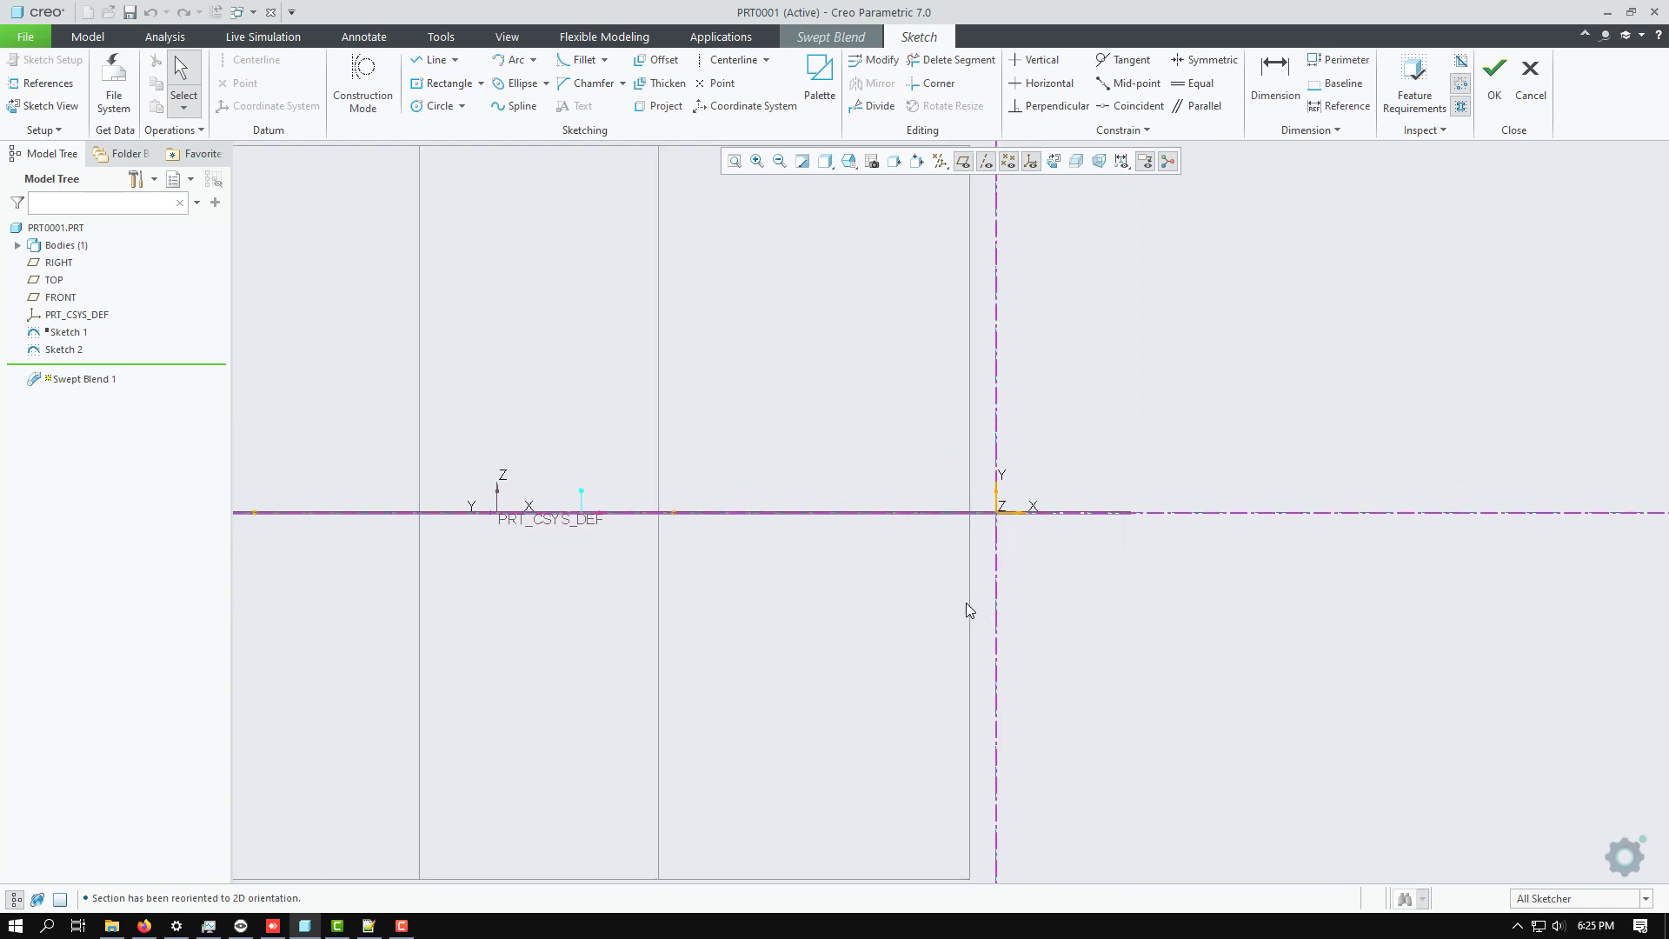
# Draw a center rectangle about 375 wide and 295 high, centred on the section origin.
pyautogui.click(448, 84)
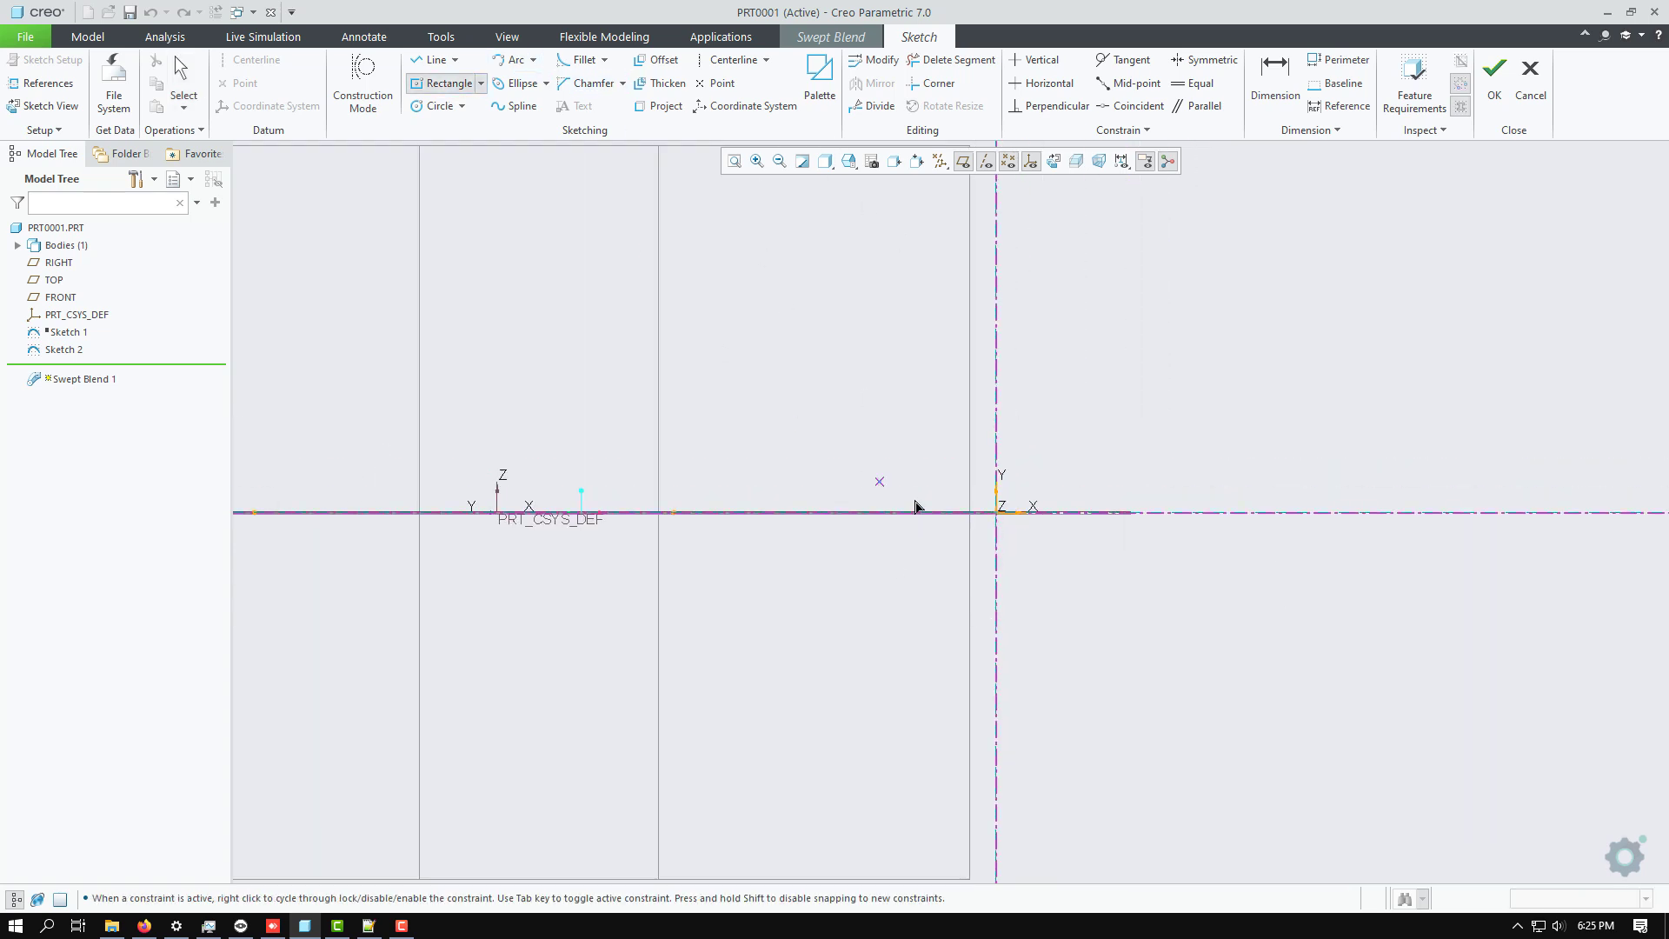
pyautogui.click(997, 512)
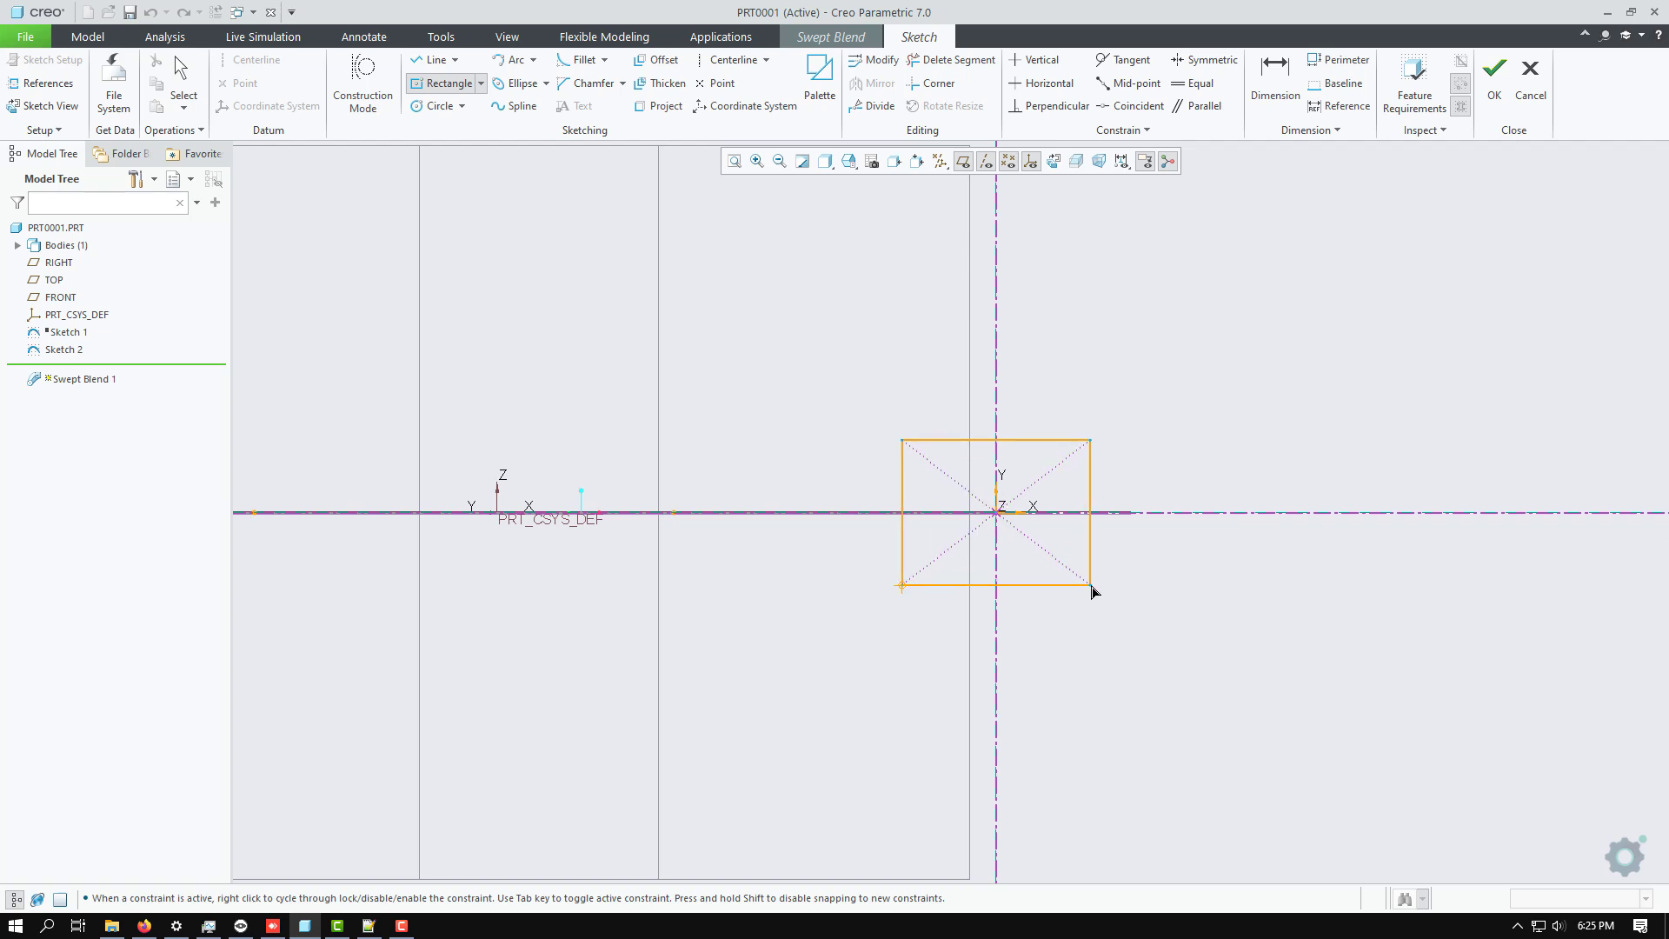
pyautogui.click(1137, 623)
pyautogui.middleClick(1245, 413)
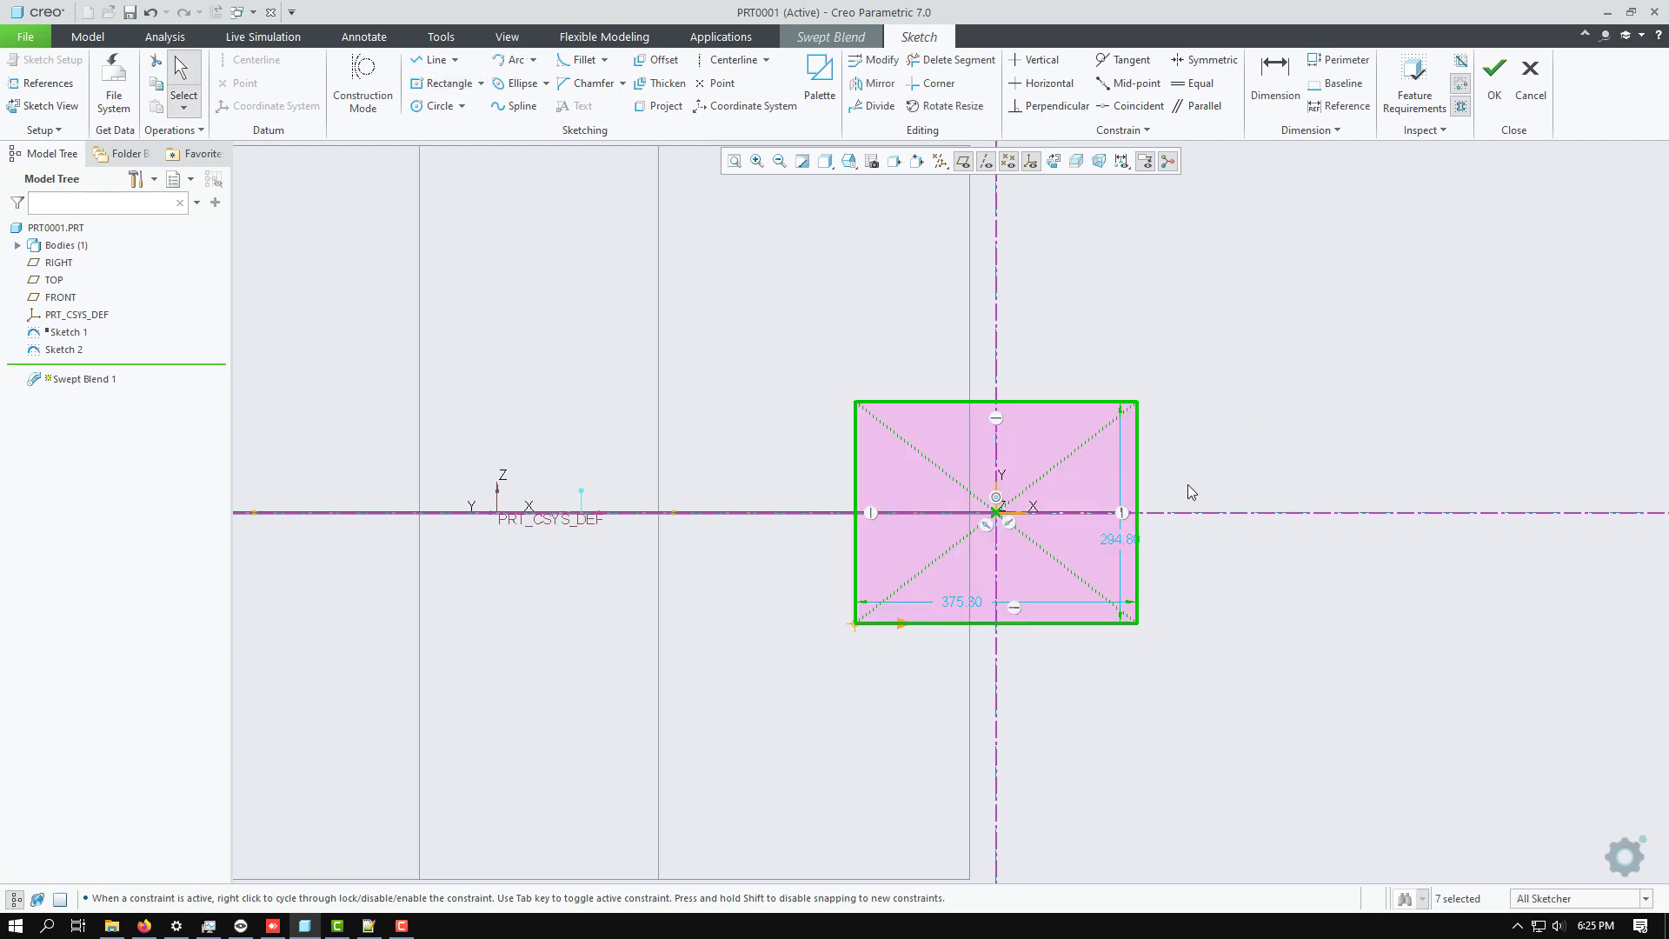
# Shrink the rectangle to about 166 wide by 165 high and finish the Section 1 sketch.
pyautogui.click(1134, 620)
pyautogui.click(1278, 316)
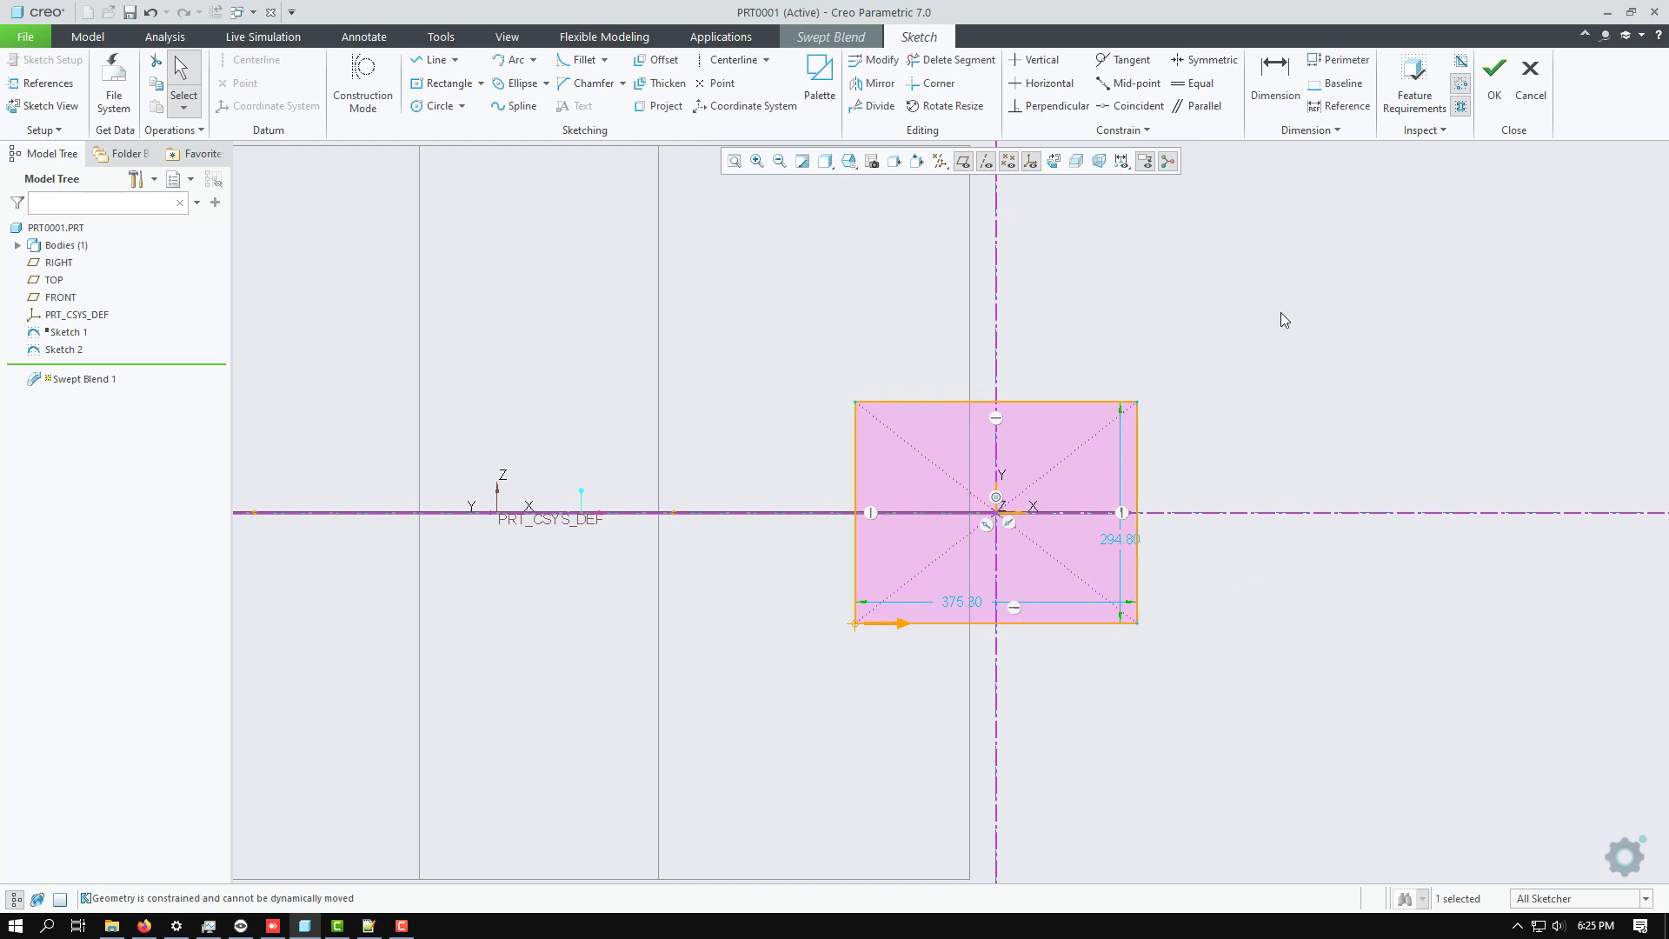
pyautogui.moveTo(1139, 632); pyautogui.dragTo(1089, 589)
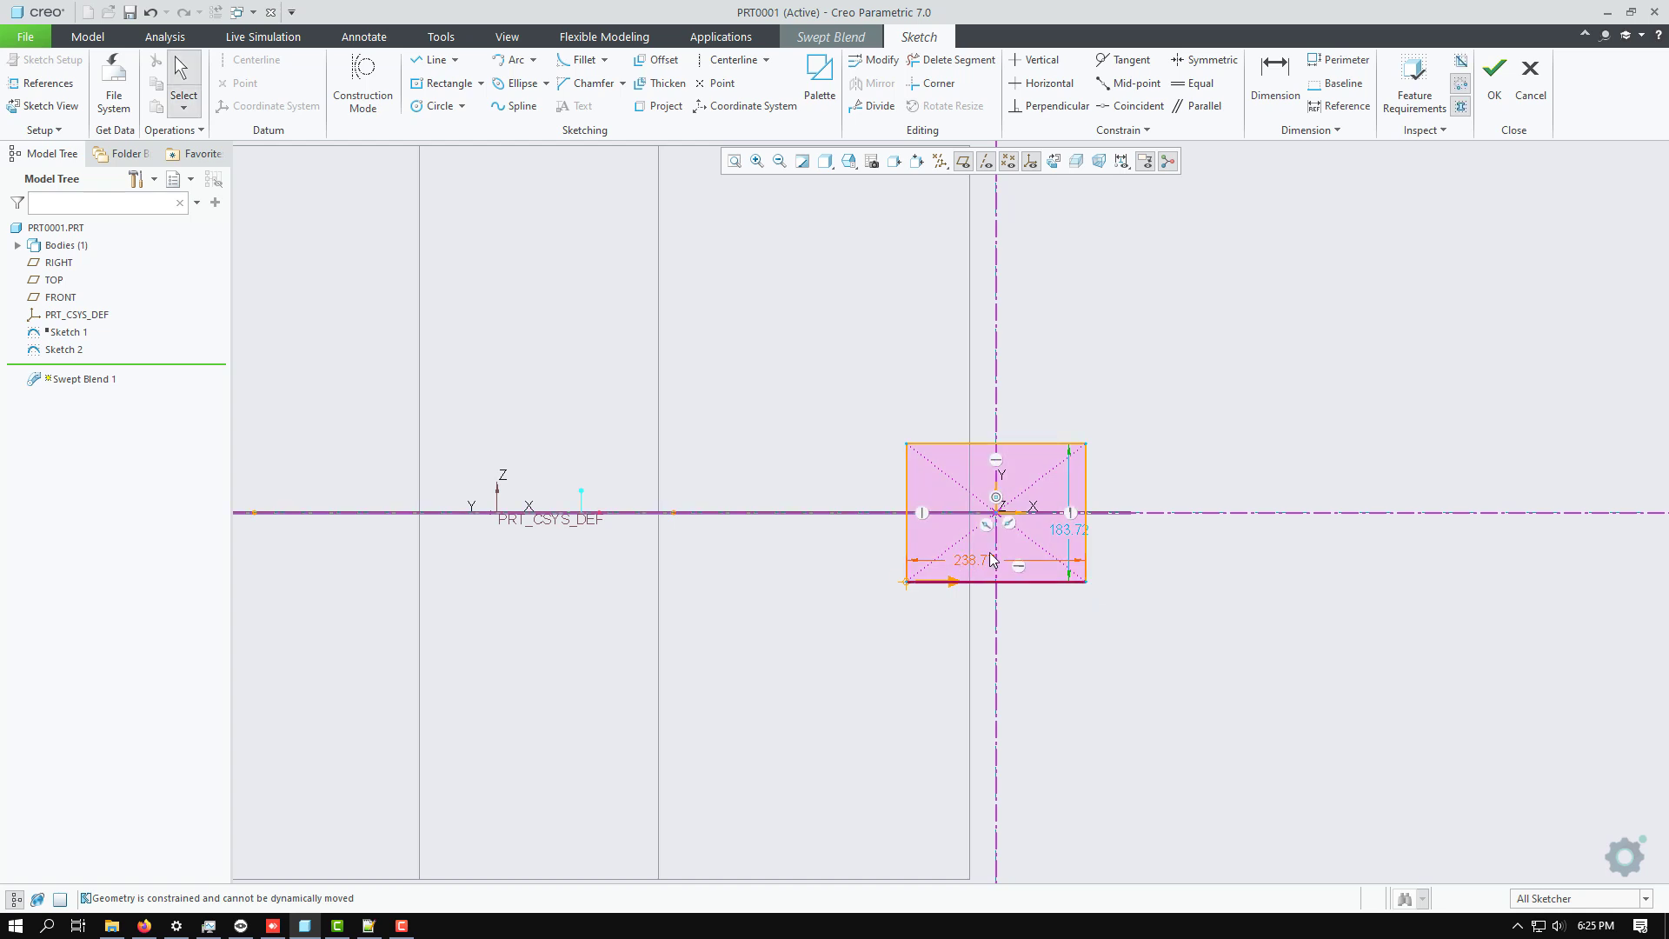
pyautogui.scroll(-5, 1180, 440)
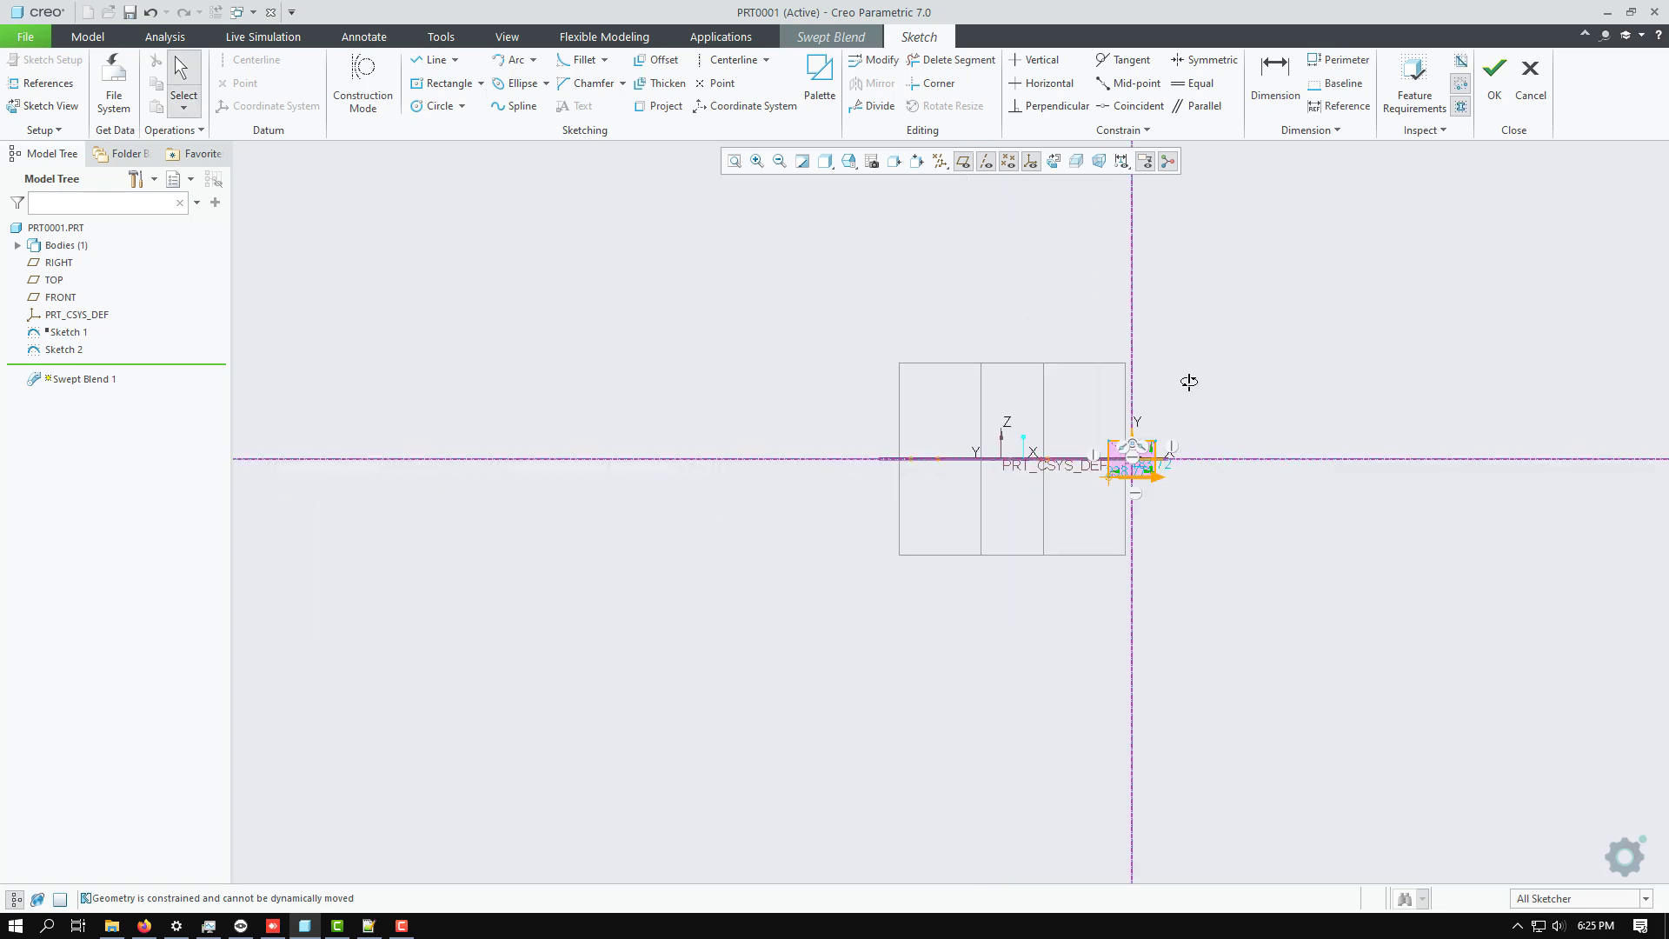
pyautogui.moveTo(1188, 380); pyautogui.dragTo(1163, 458, button='middle')
pyautogui.scroll(5, 1125, 395)
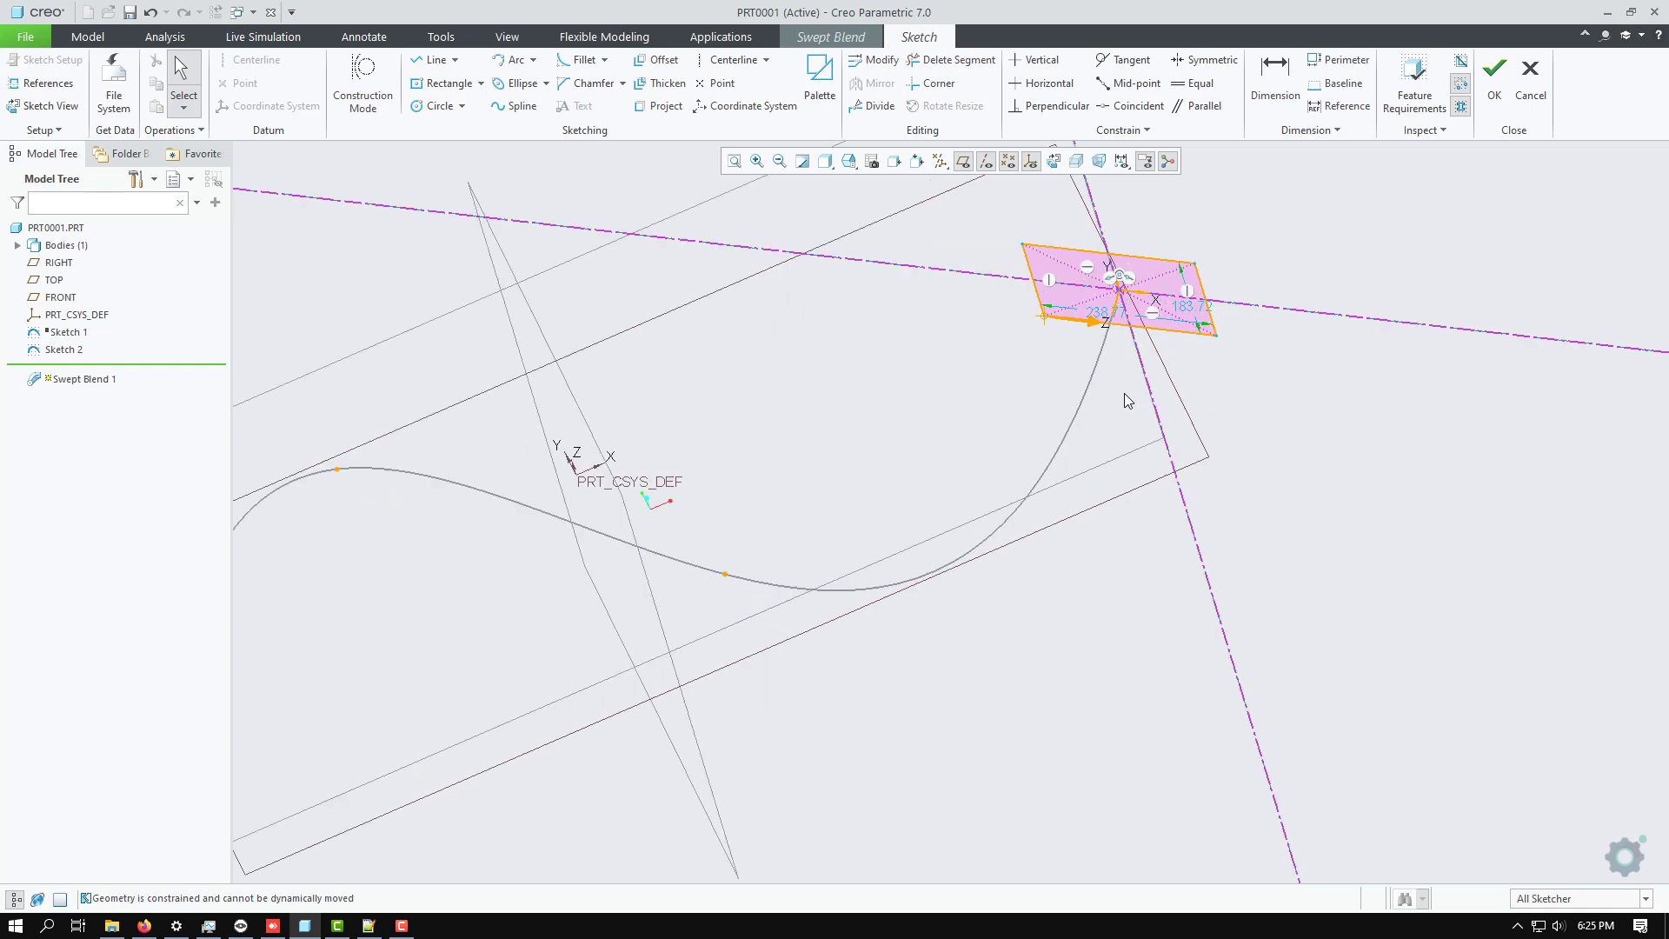
pyautogui.moveTo(1043, 368)
pyautogui.mouseDown(button='middle')
pyautogui.moveTo(1046, 353)
pyautogui.moveTo(1024, 379)
pyautogui.mouseUp(button='middle')
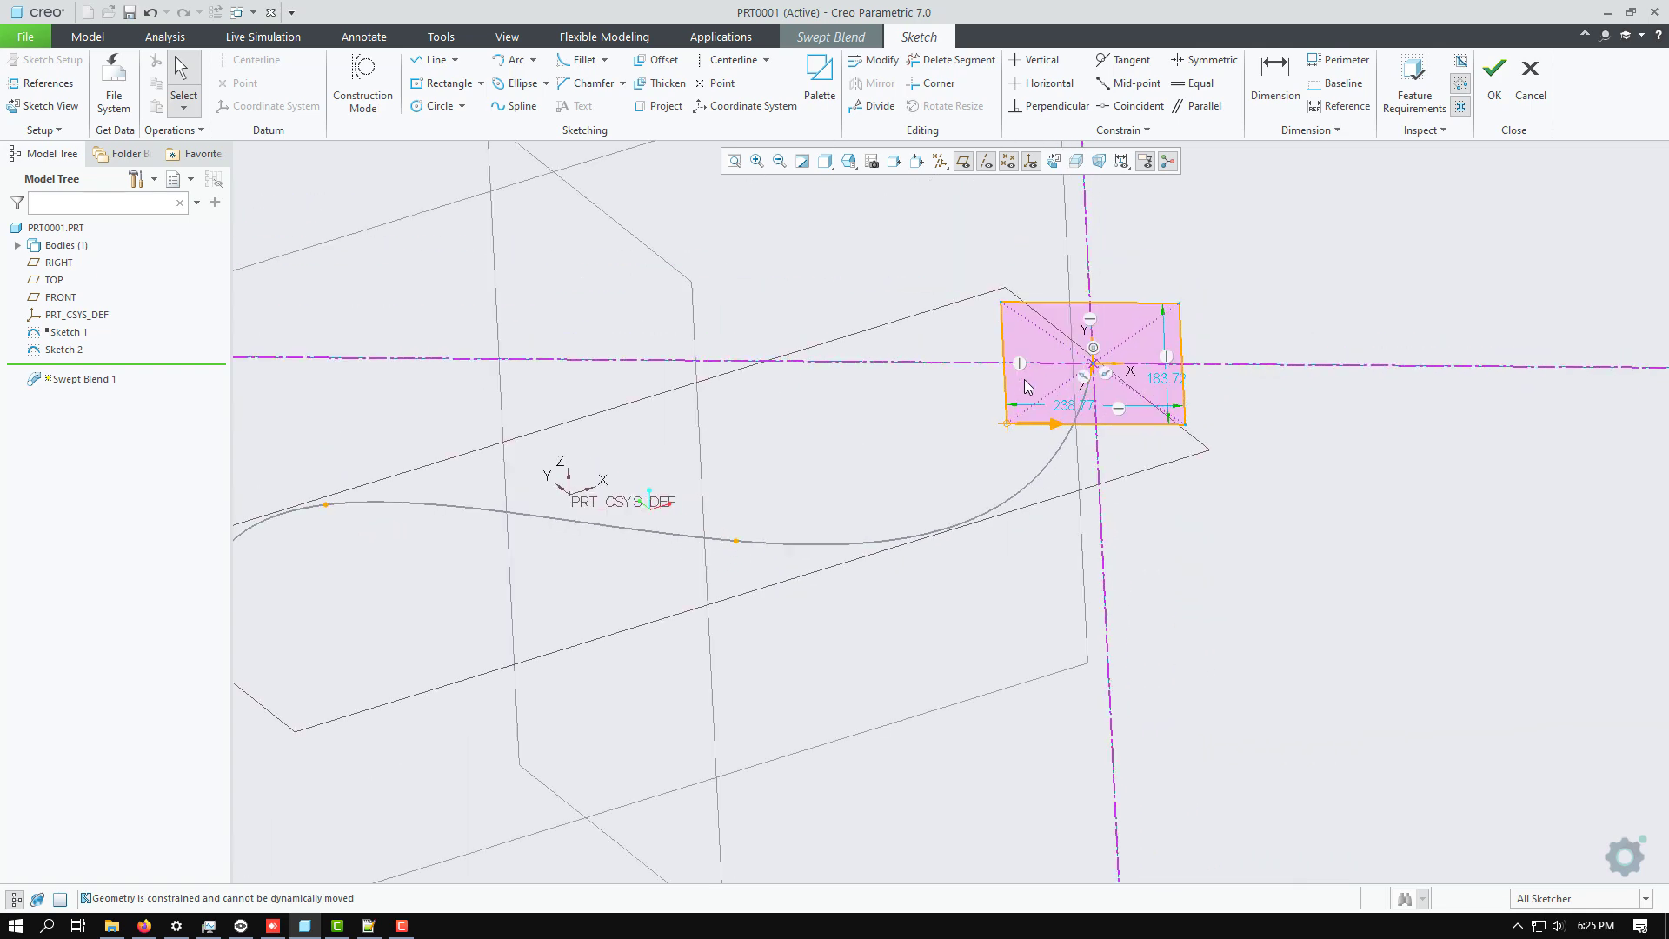
pyautogui.moveTo(1007, 424); pyautogui.dragTo(1035, 422)
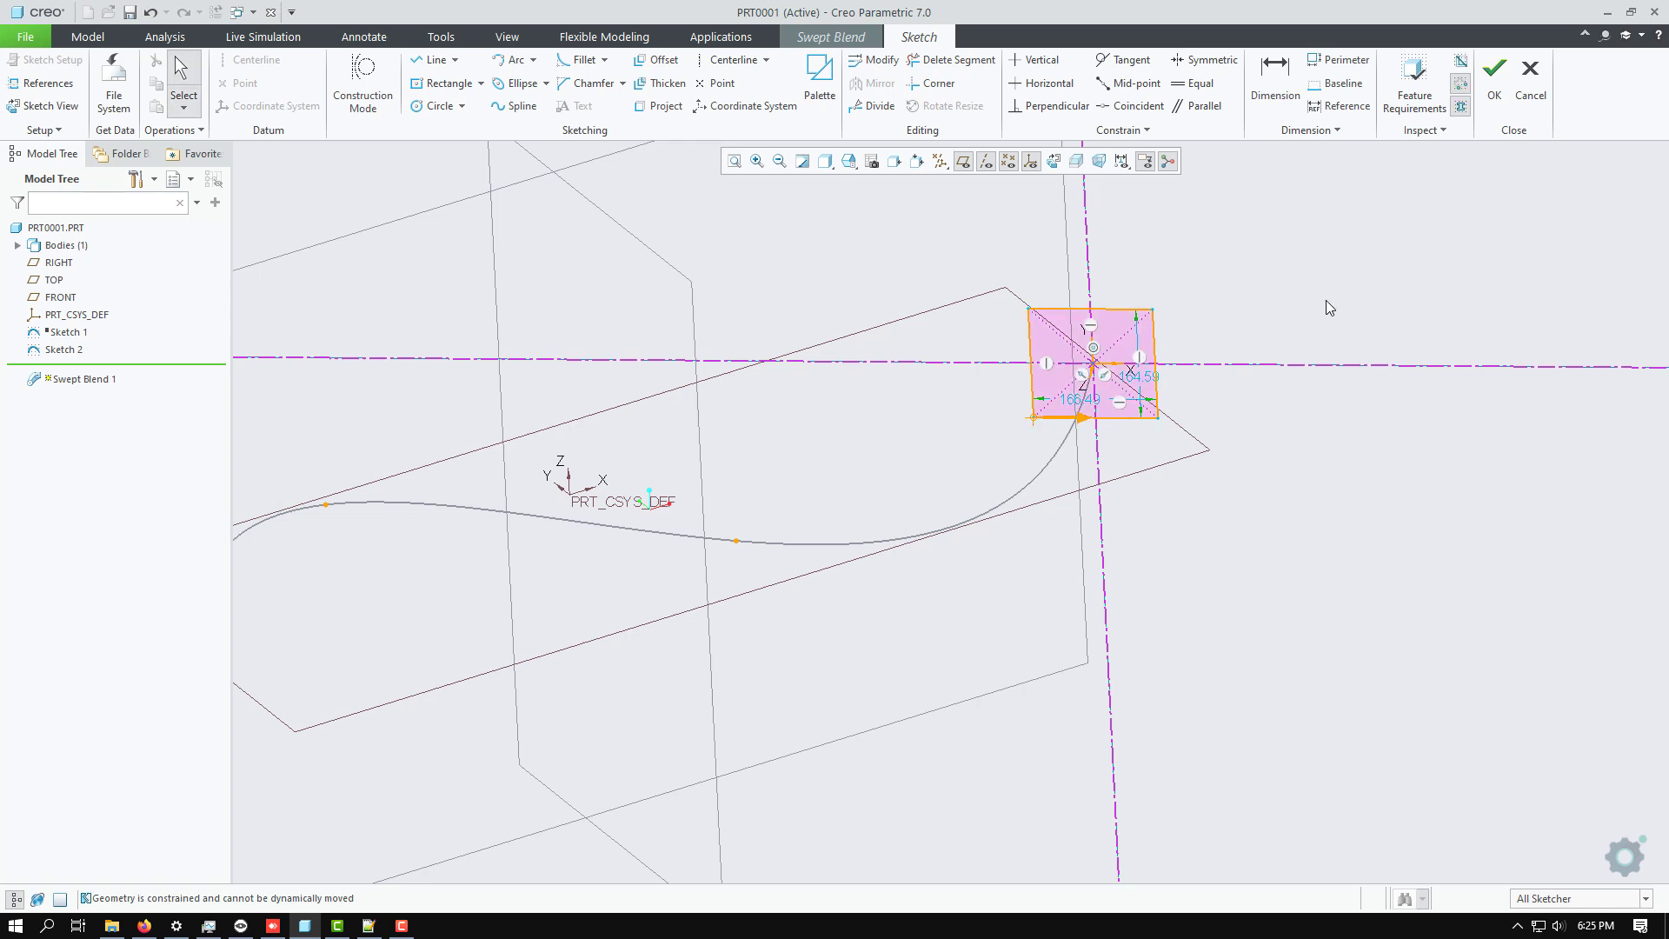
pyautogui.moveTo(1326, 301)
pyautogui.mouseDown(button='middle')
pyautogui.moveTo(1269, 310)
pyautogui.moveTo(1290, 319)
pyautogui.mouseUp(button='middle')
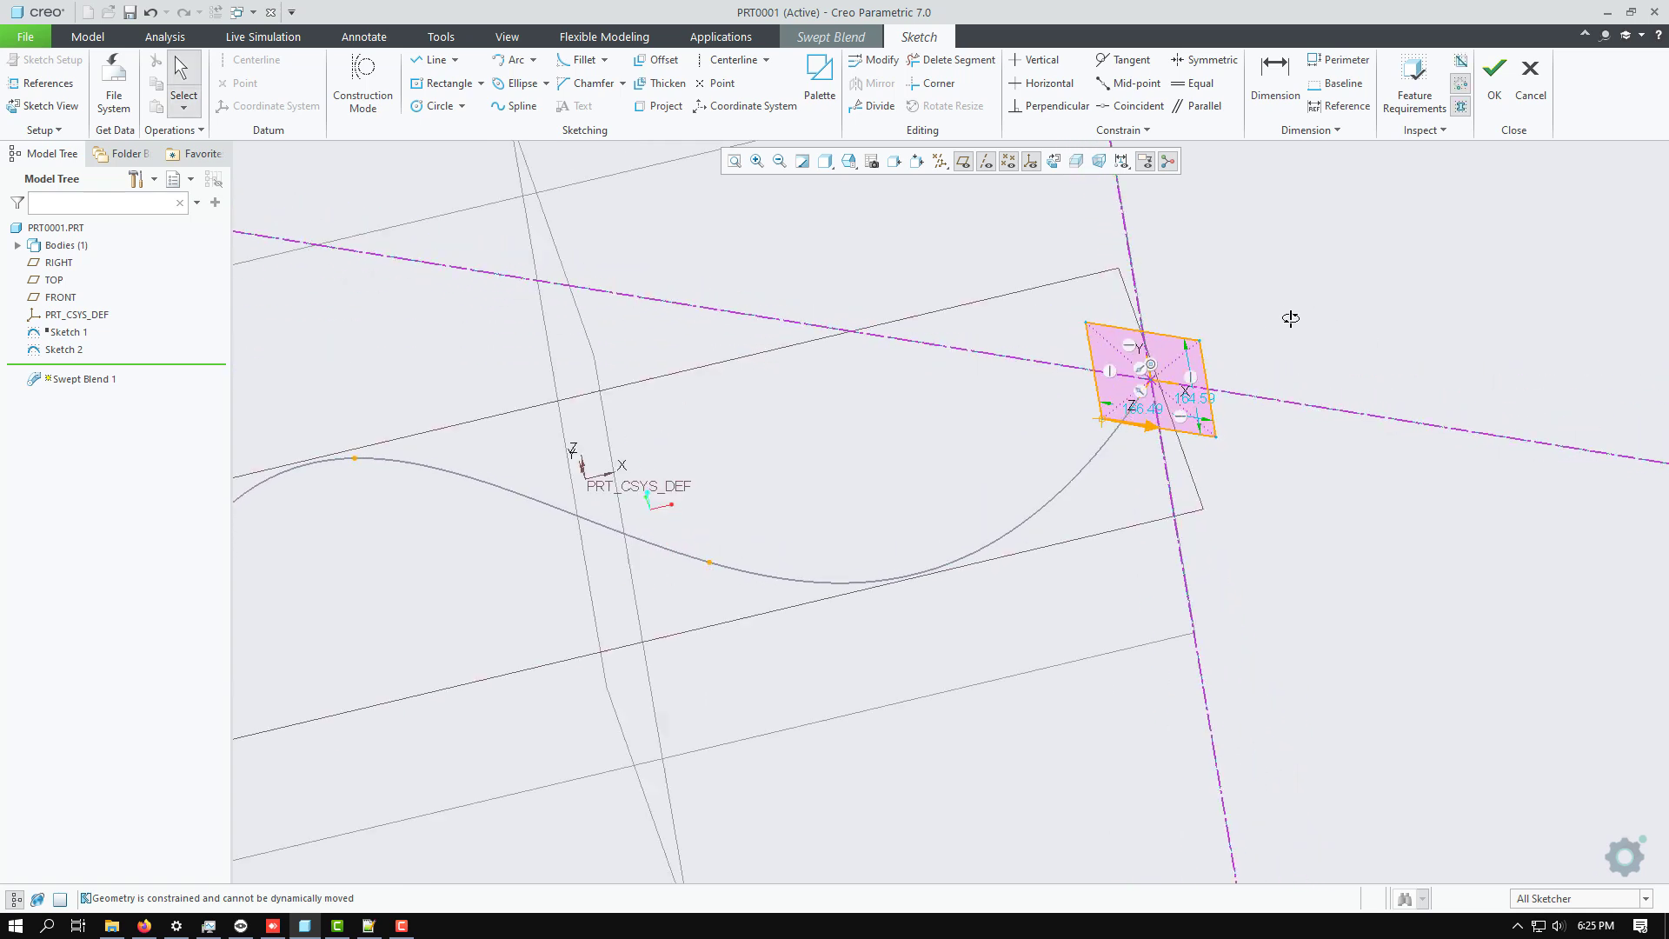
pyautogui.scroll(-2, 1211, 508)
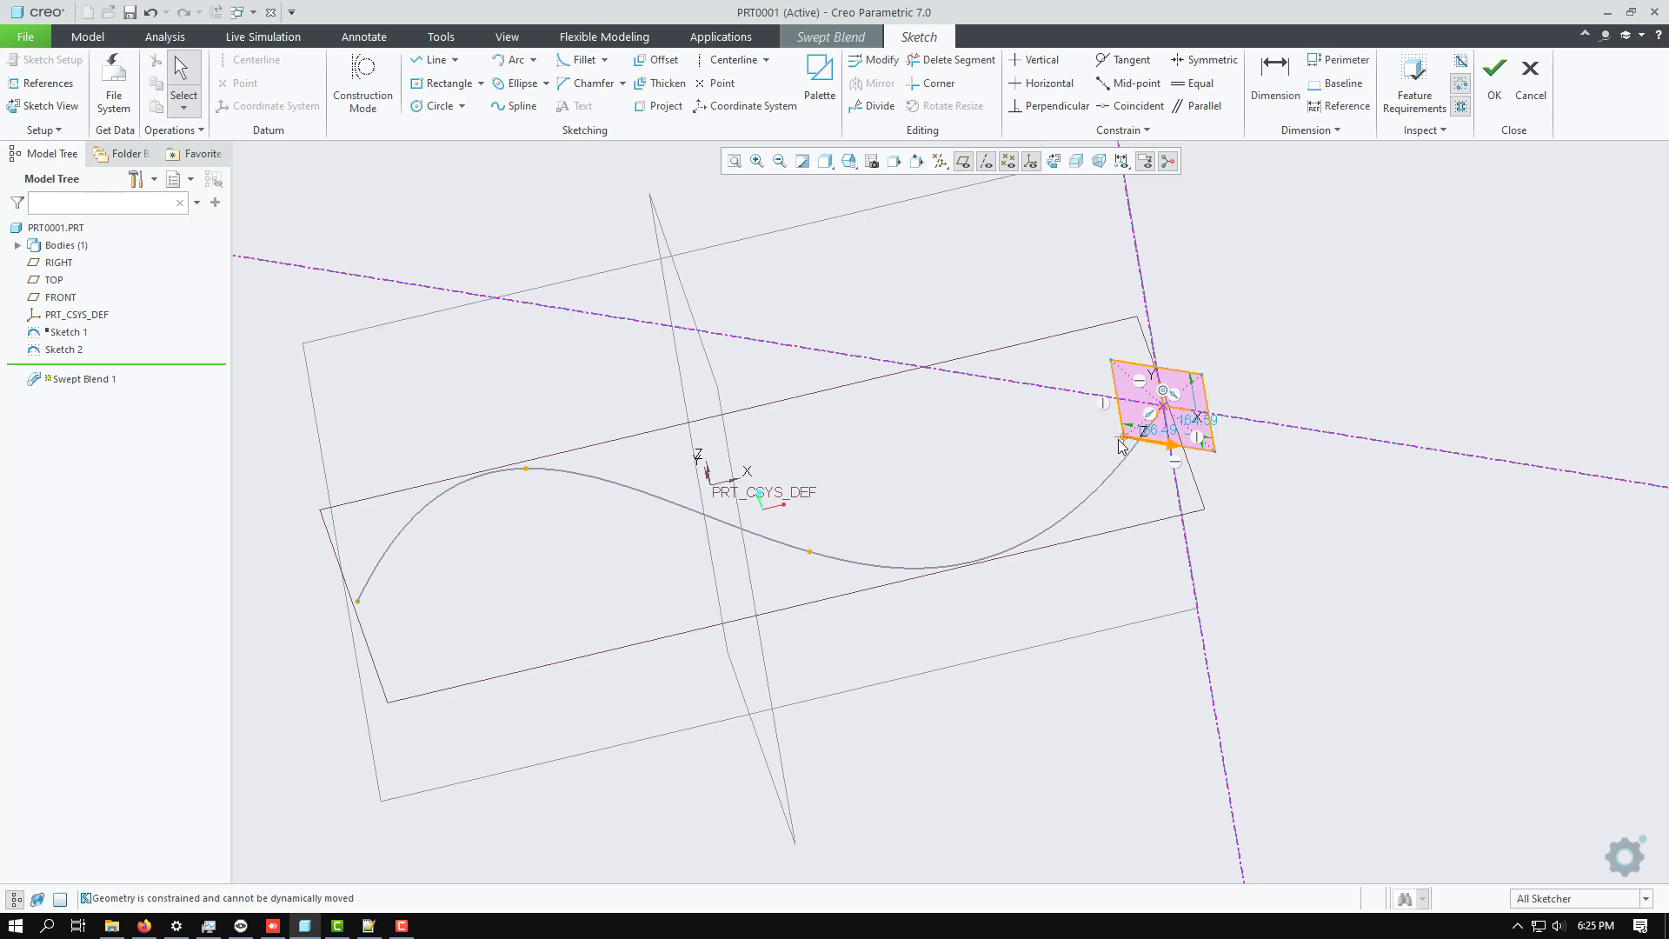
pyautogui.scroll(1, 1124, 447)
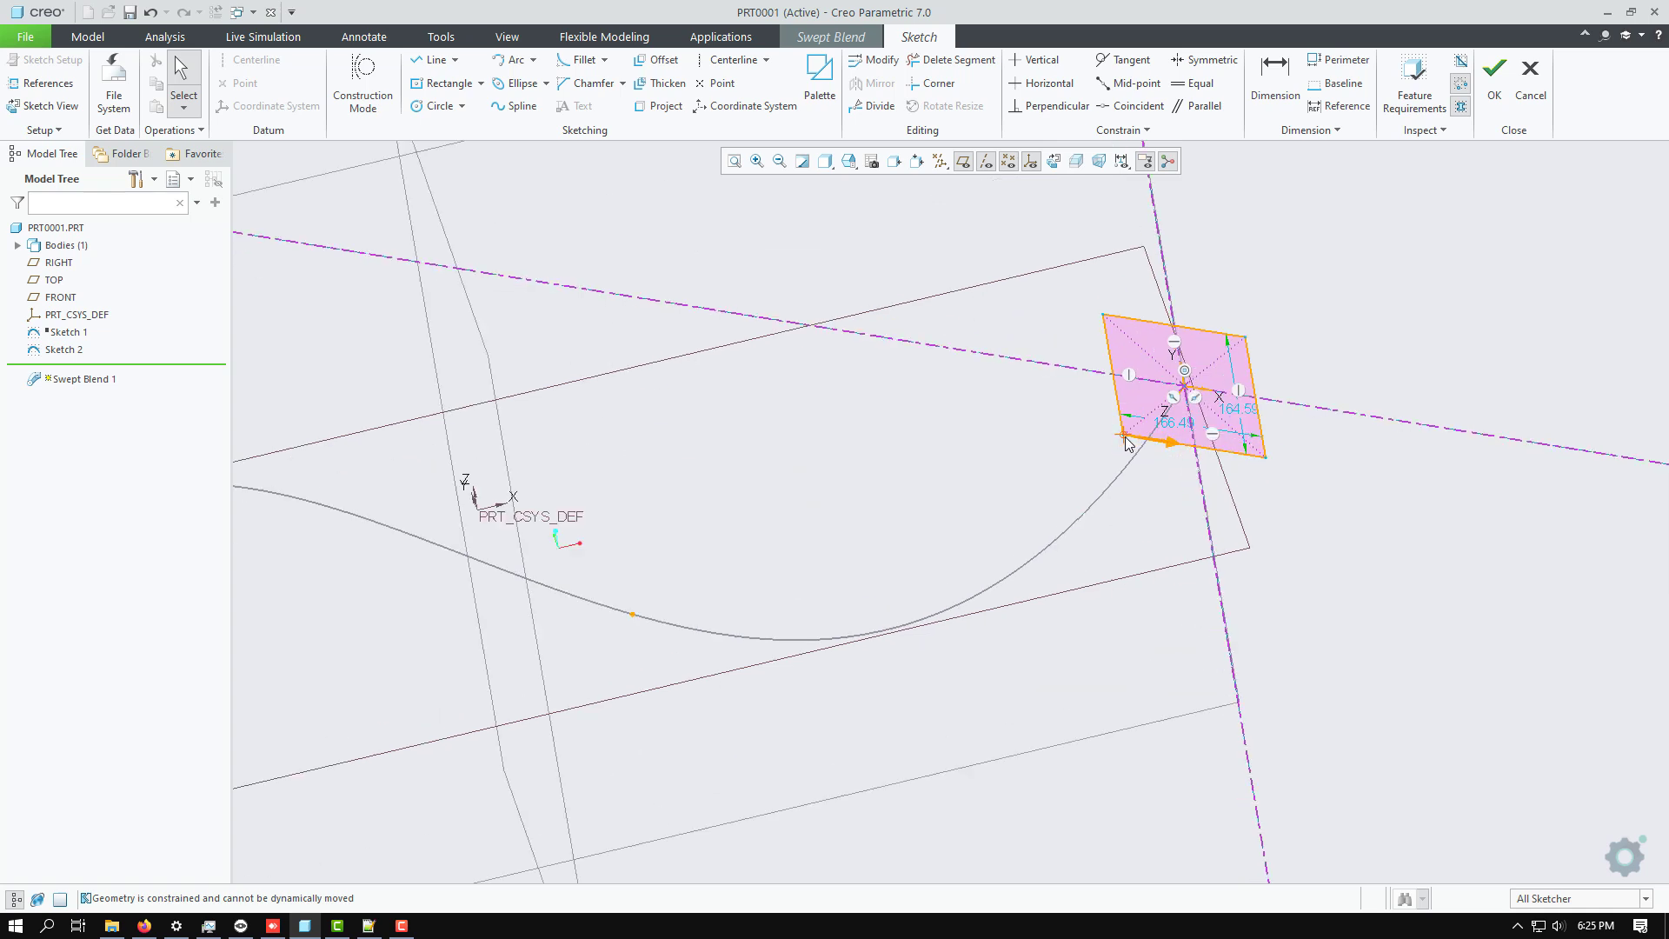
pyautogui.click(1494, 78)
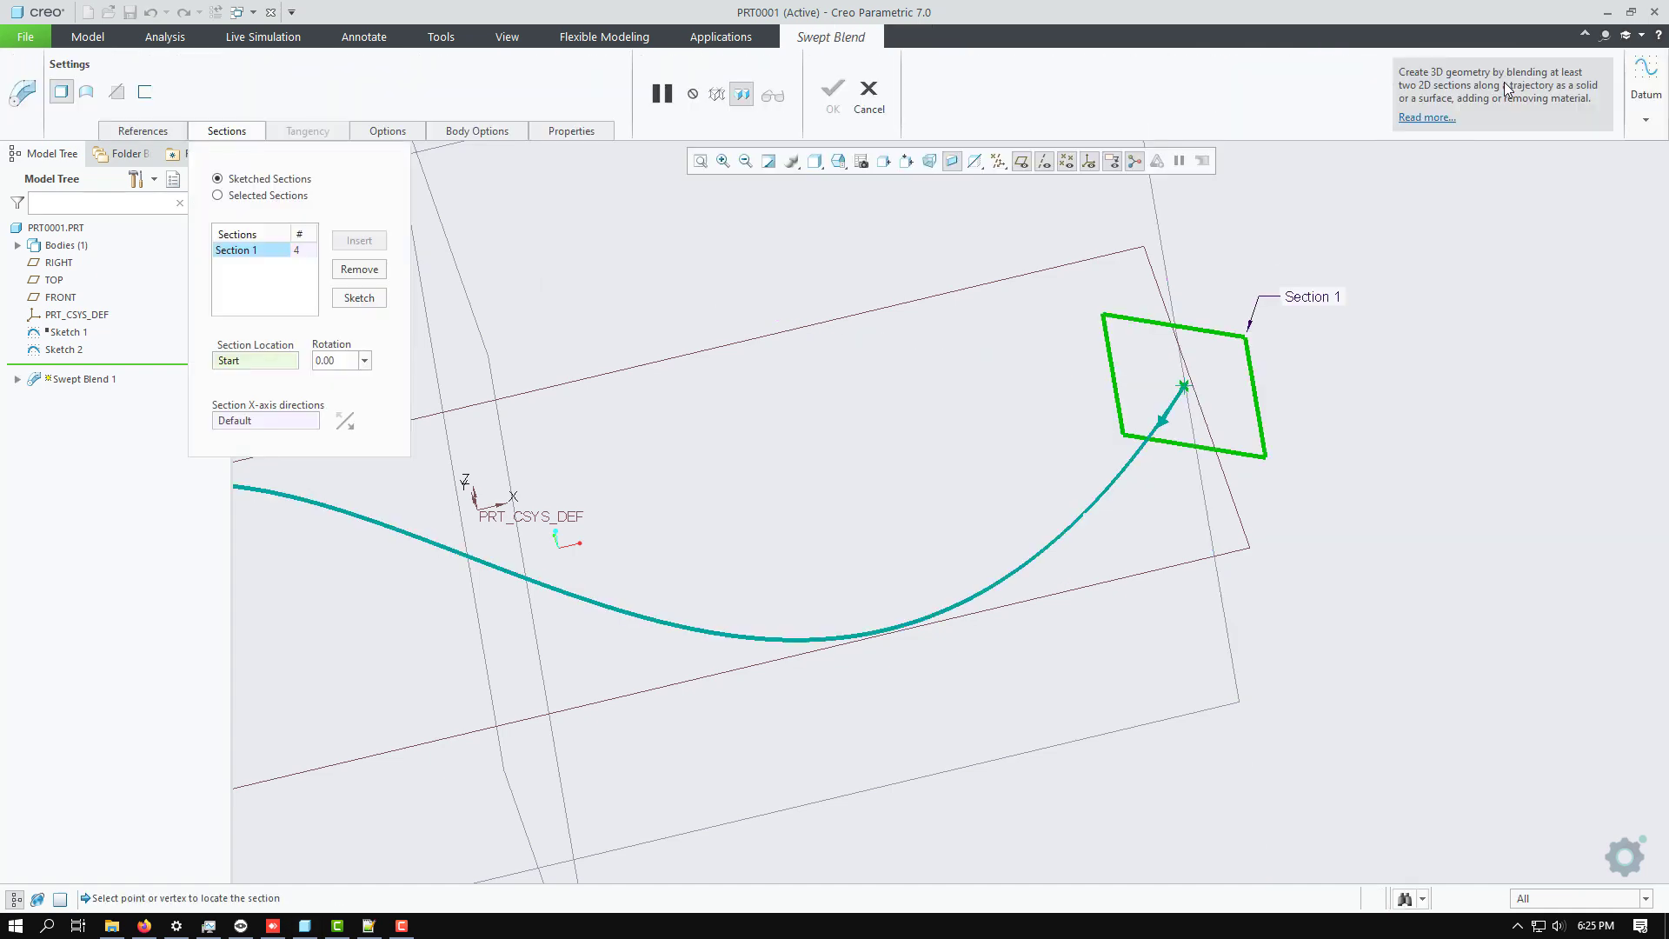
# Insert a second section at the trajectory's end and open its sketch in the 2D sketch view.
pyautogui.hotkey('ctrl', 'd')
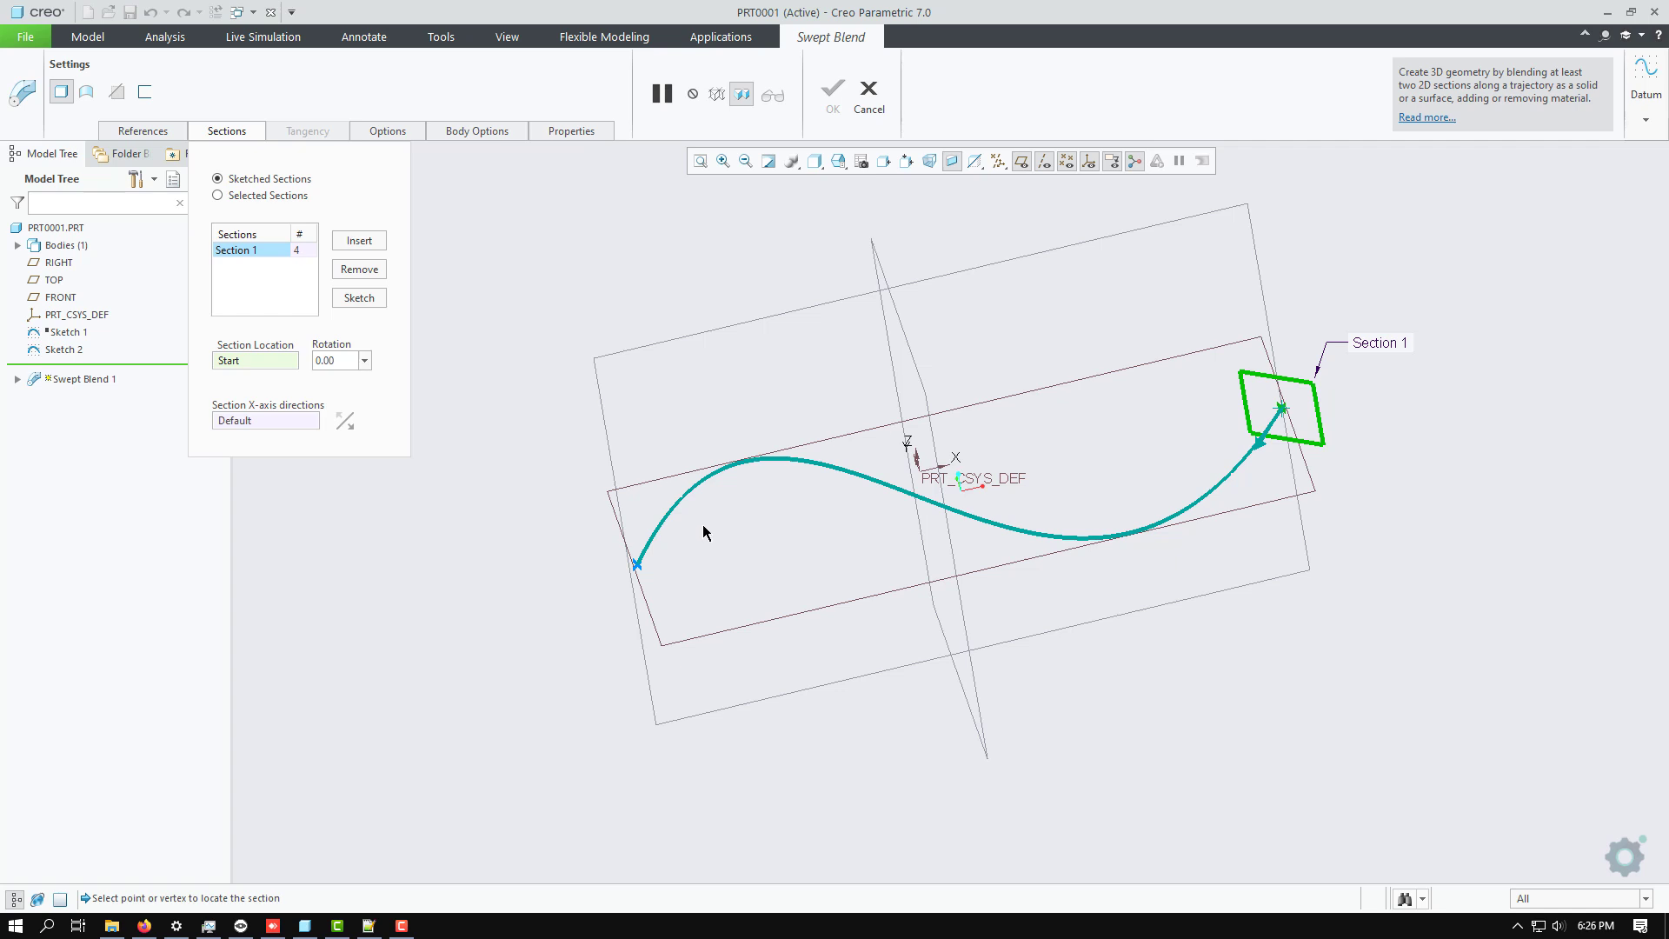
pyautogui.click(359, 243)
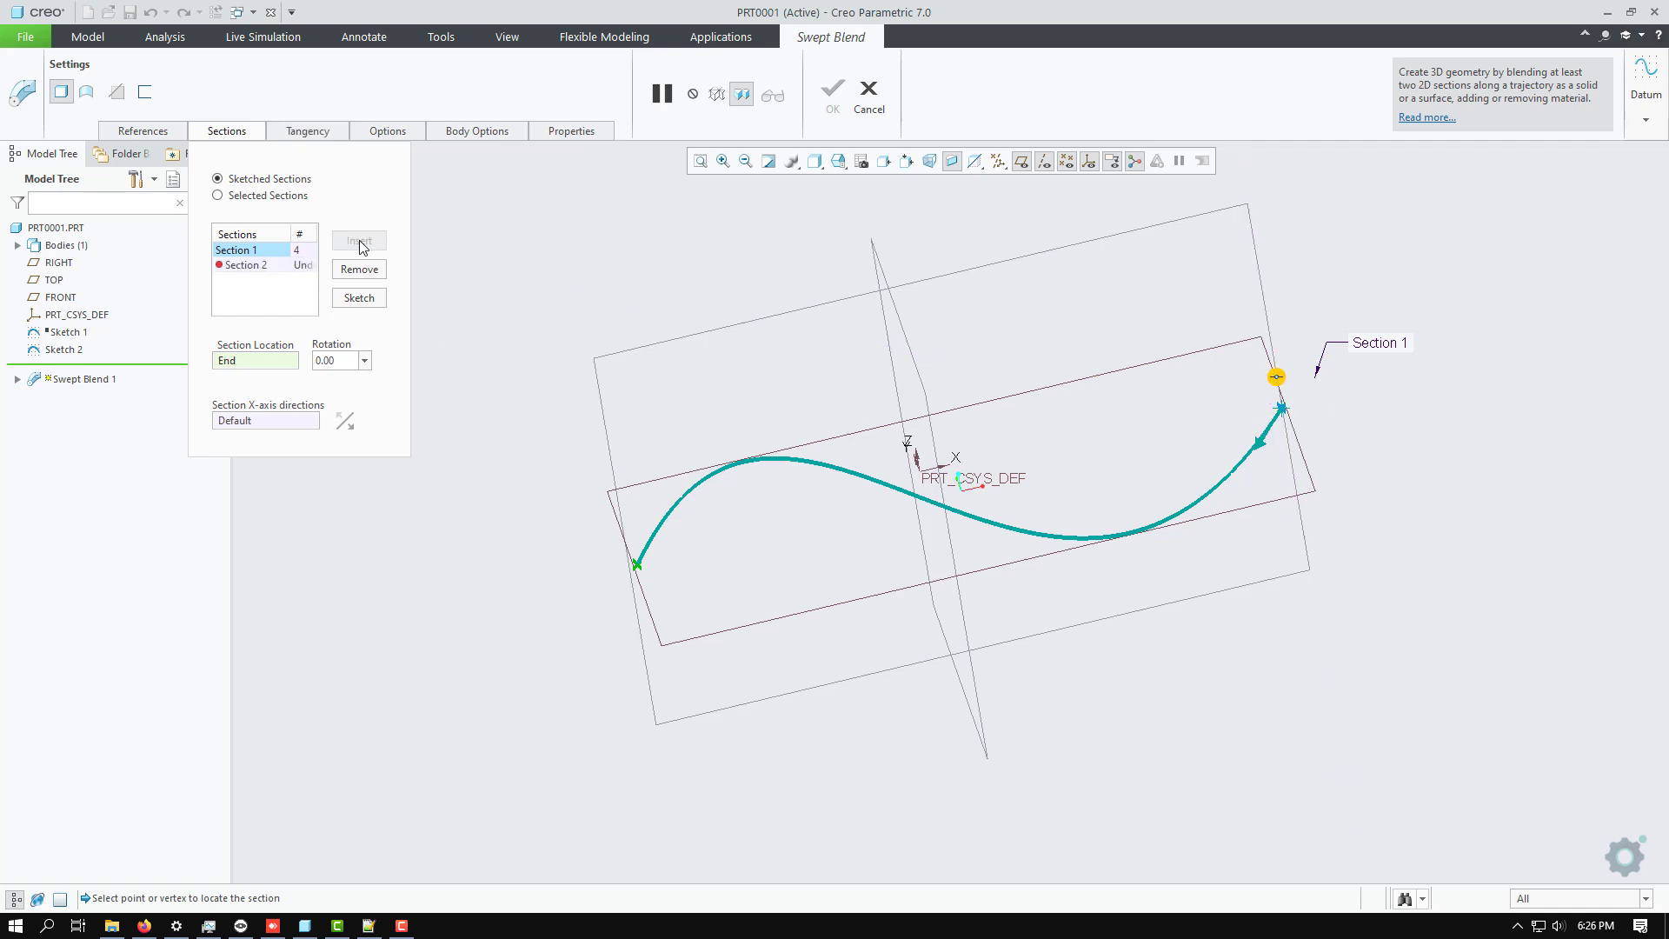
pyautogui.click(247, 265)
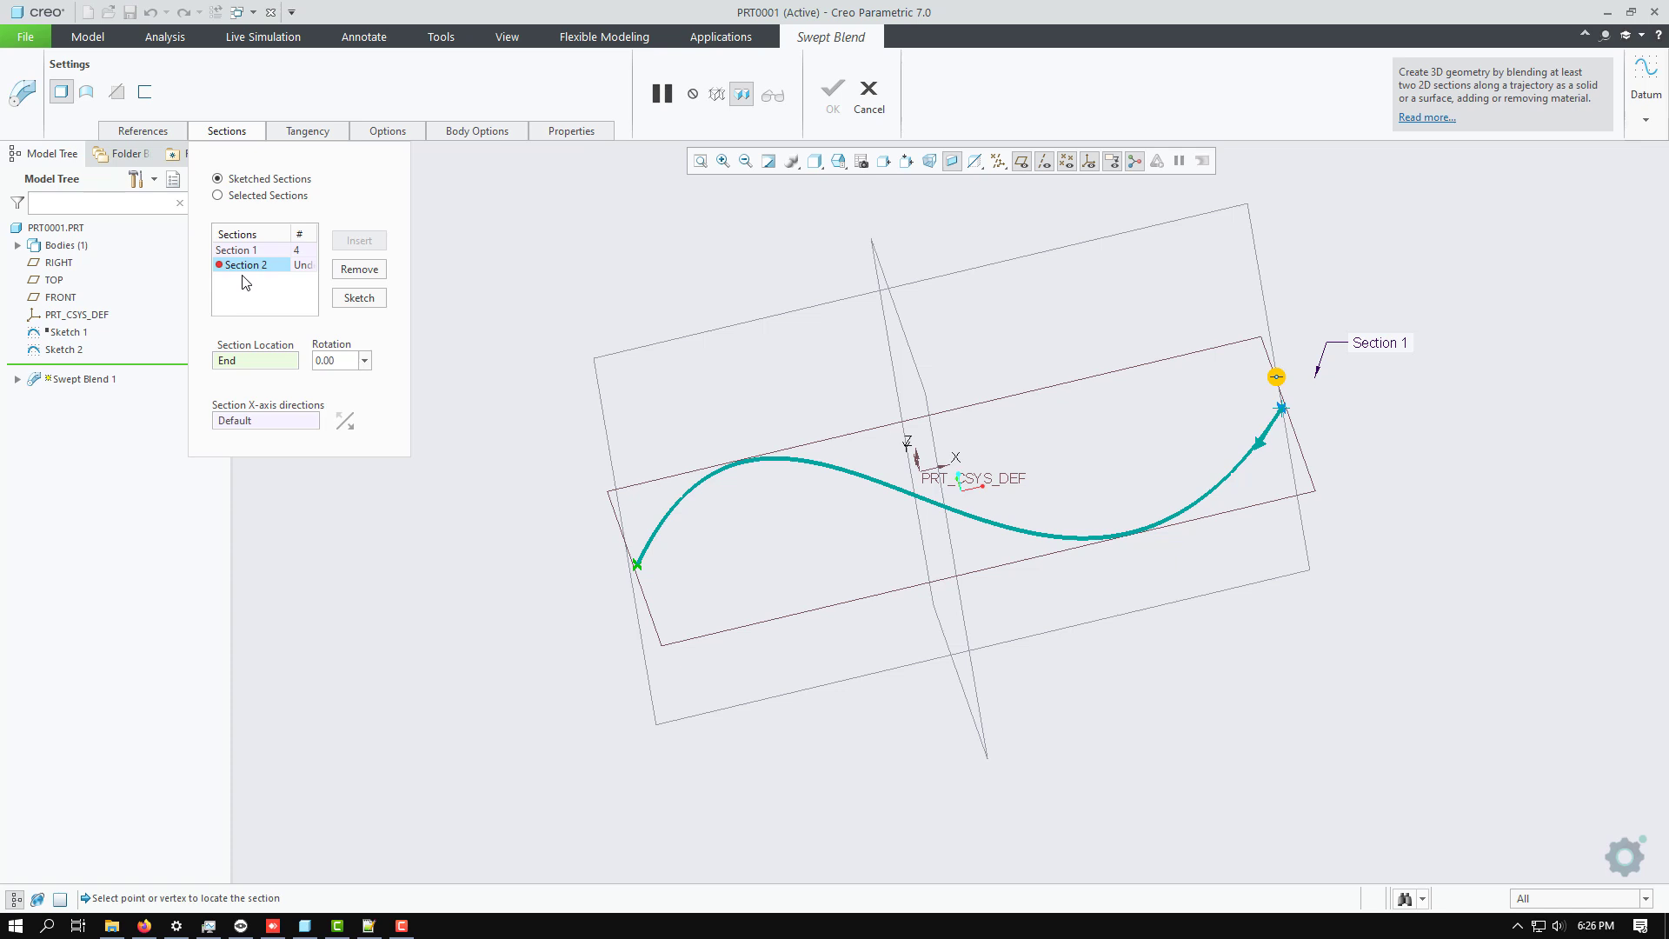
pyautogui.click(356, 299)
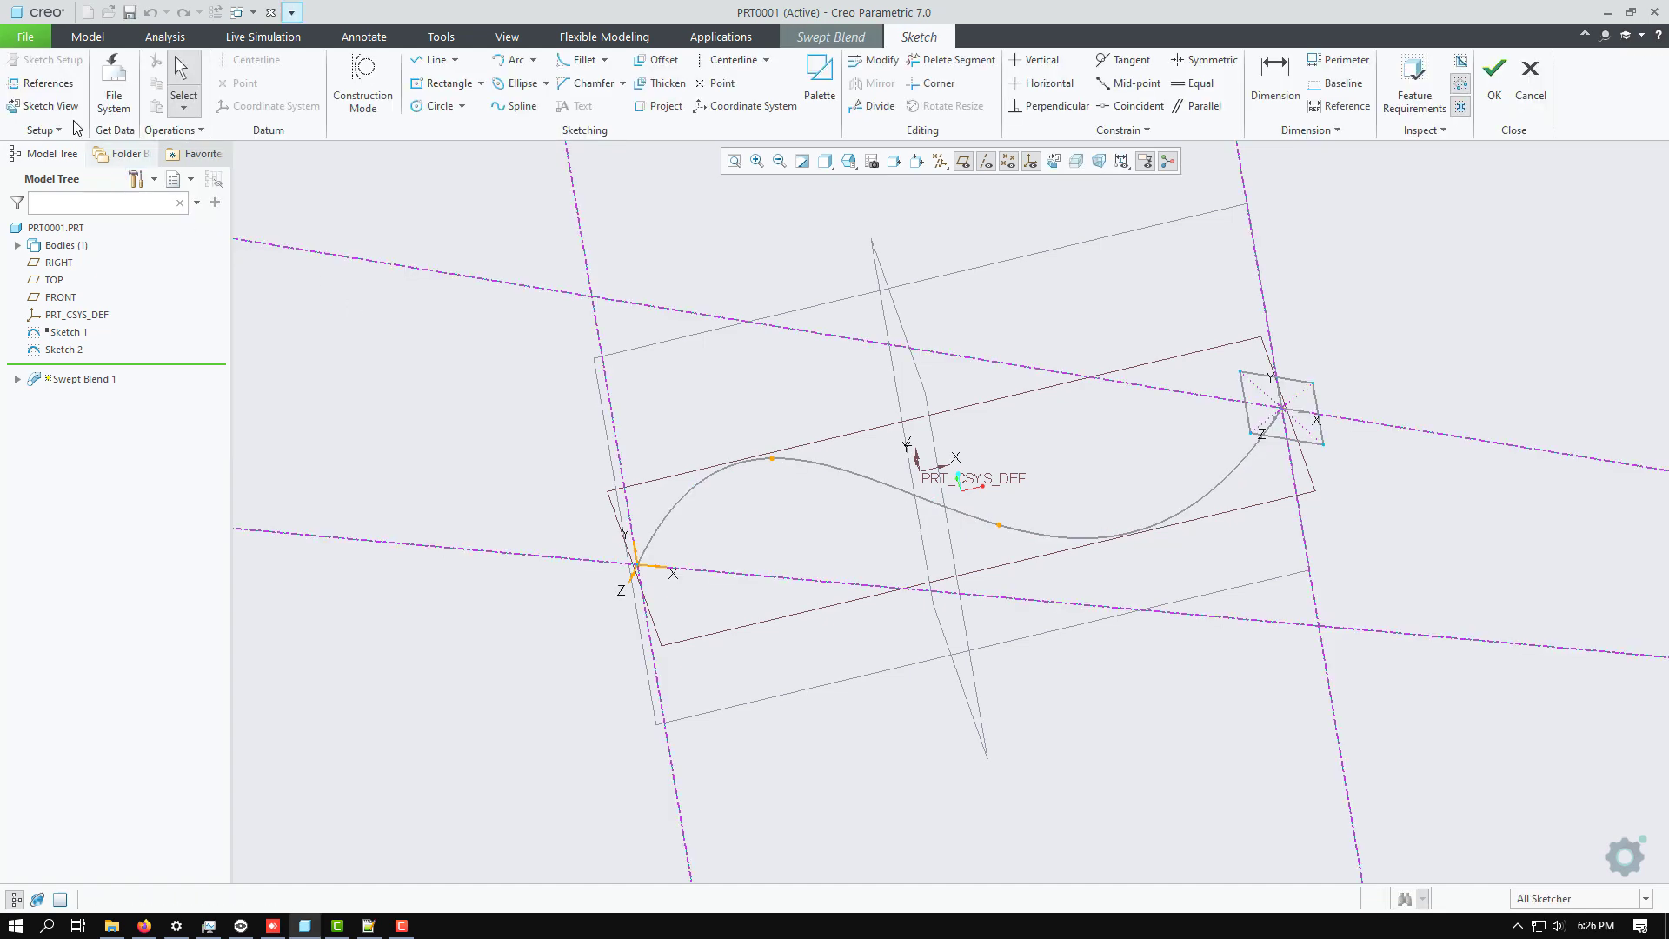
pyautogui.click(38, 106)
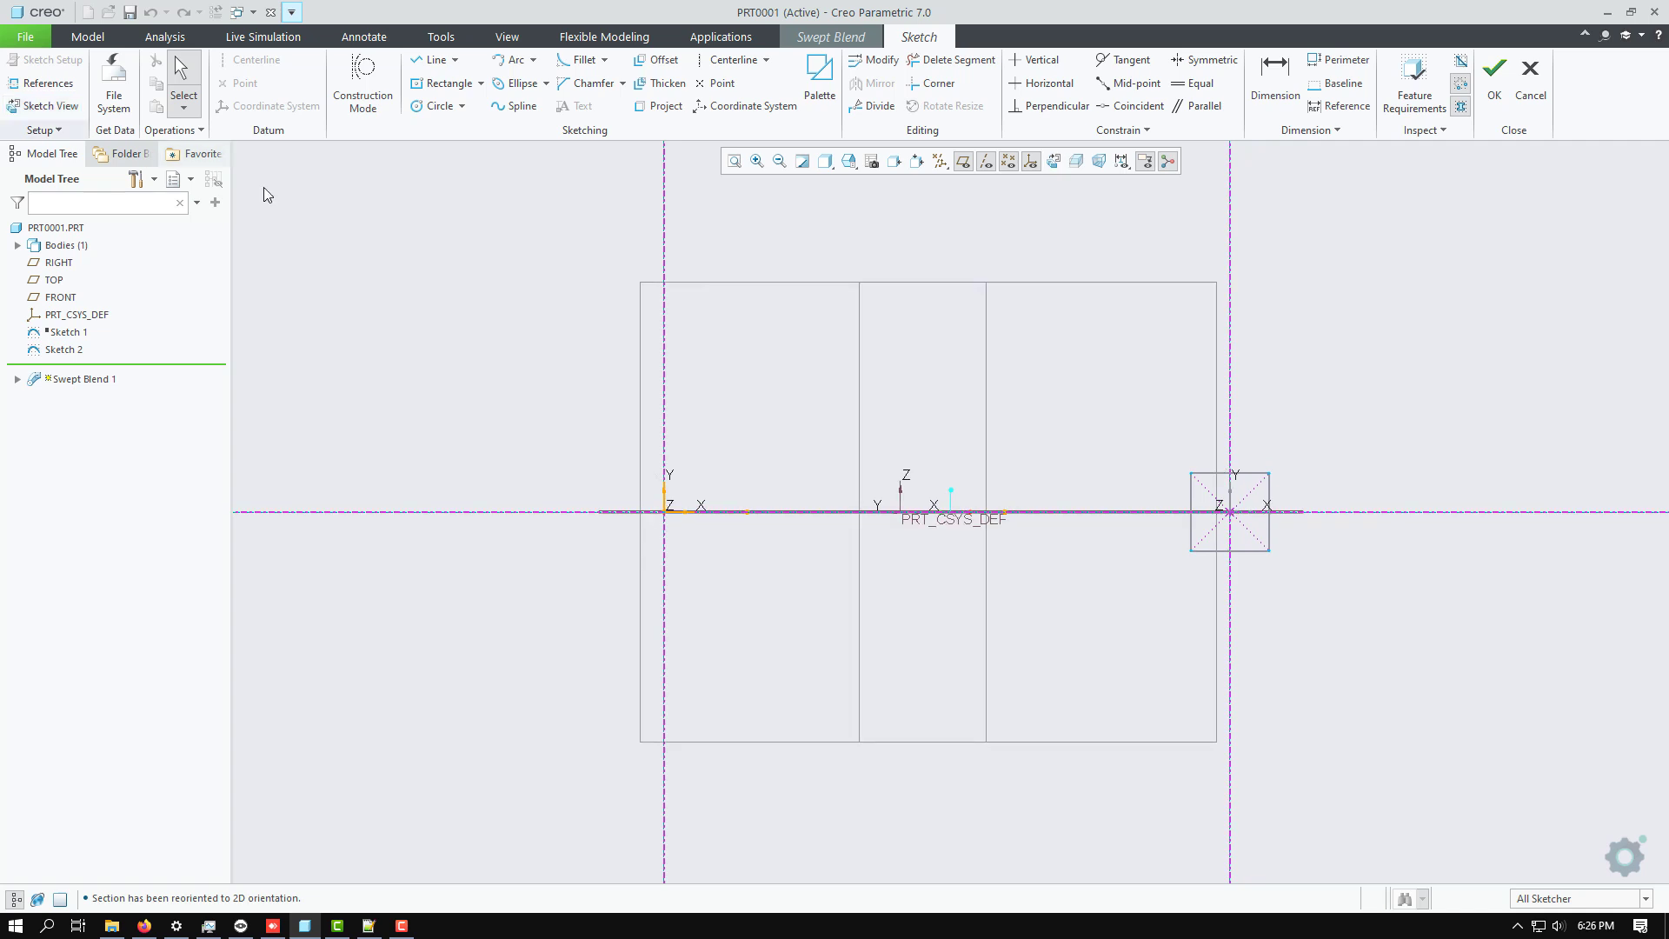
# Draw a circle about 311 in diameter centred on the second section's origin.
pyautogui.click(433, 105)
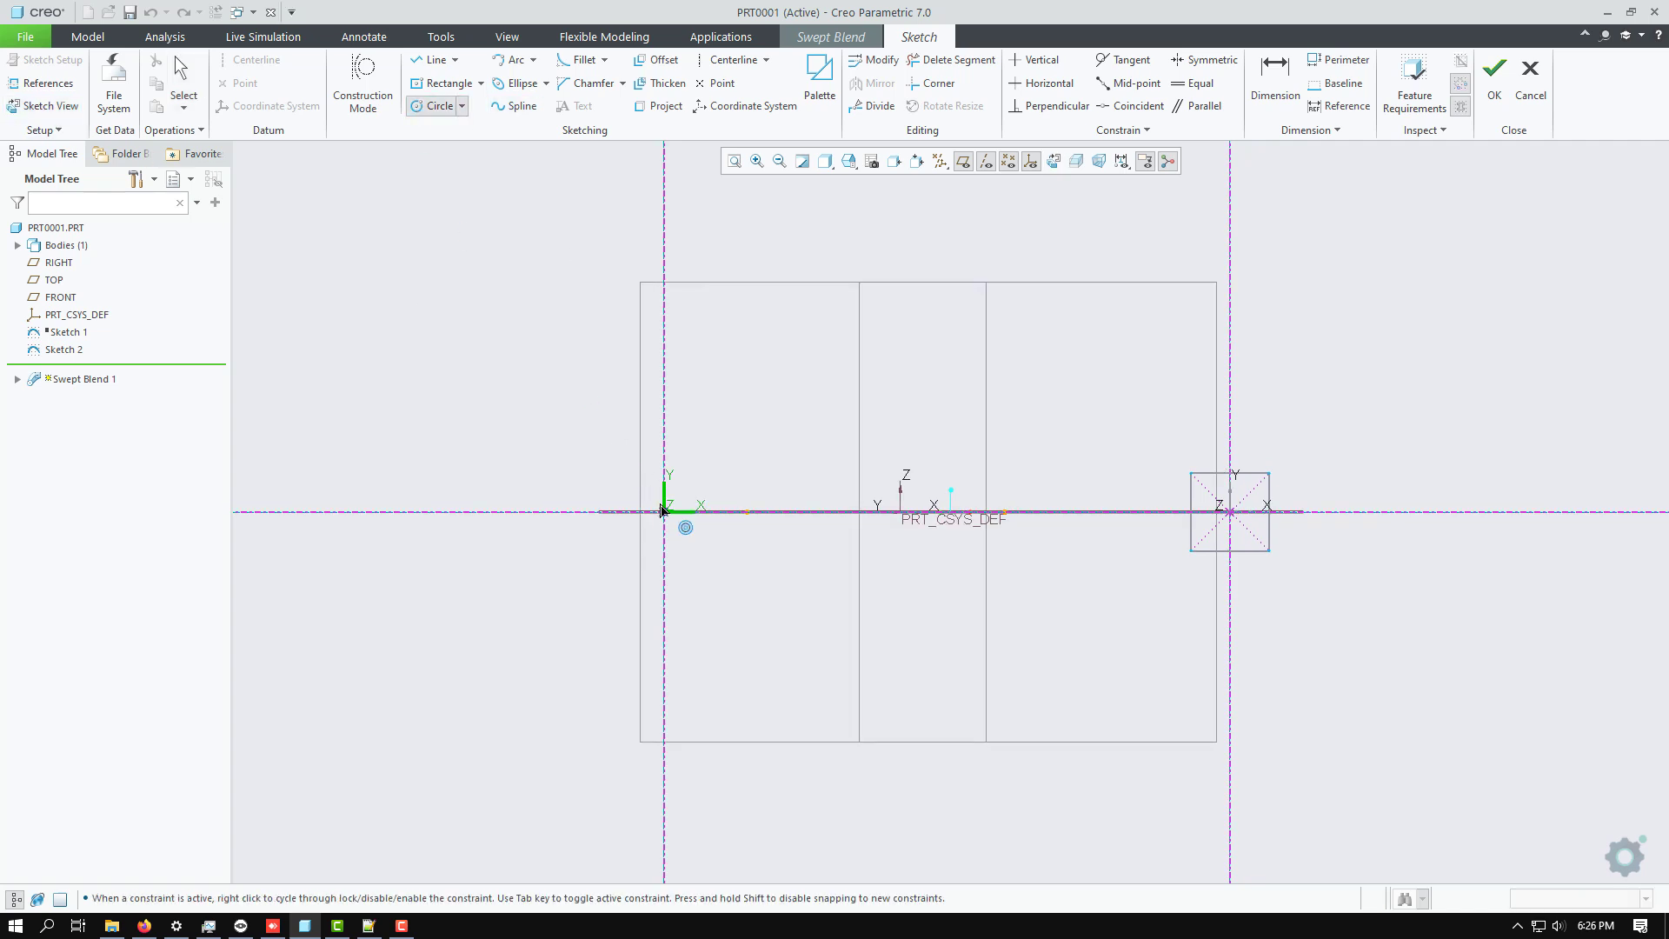
pyautogui.click(664, 513)
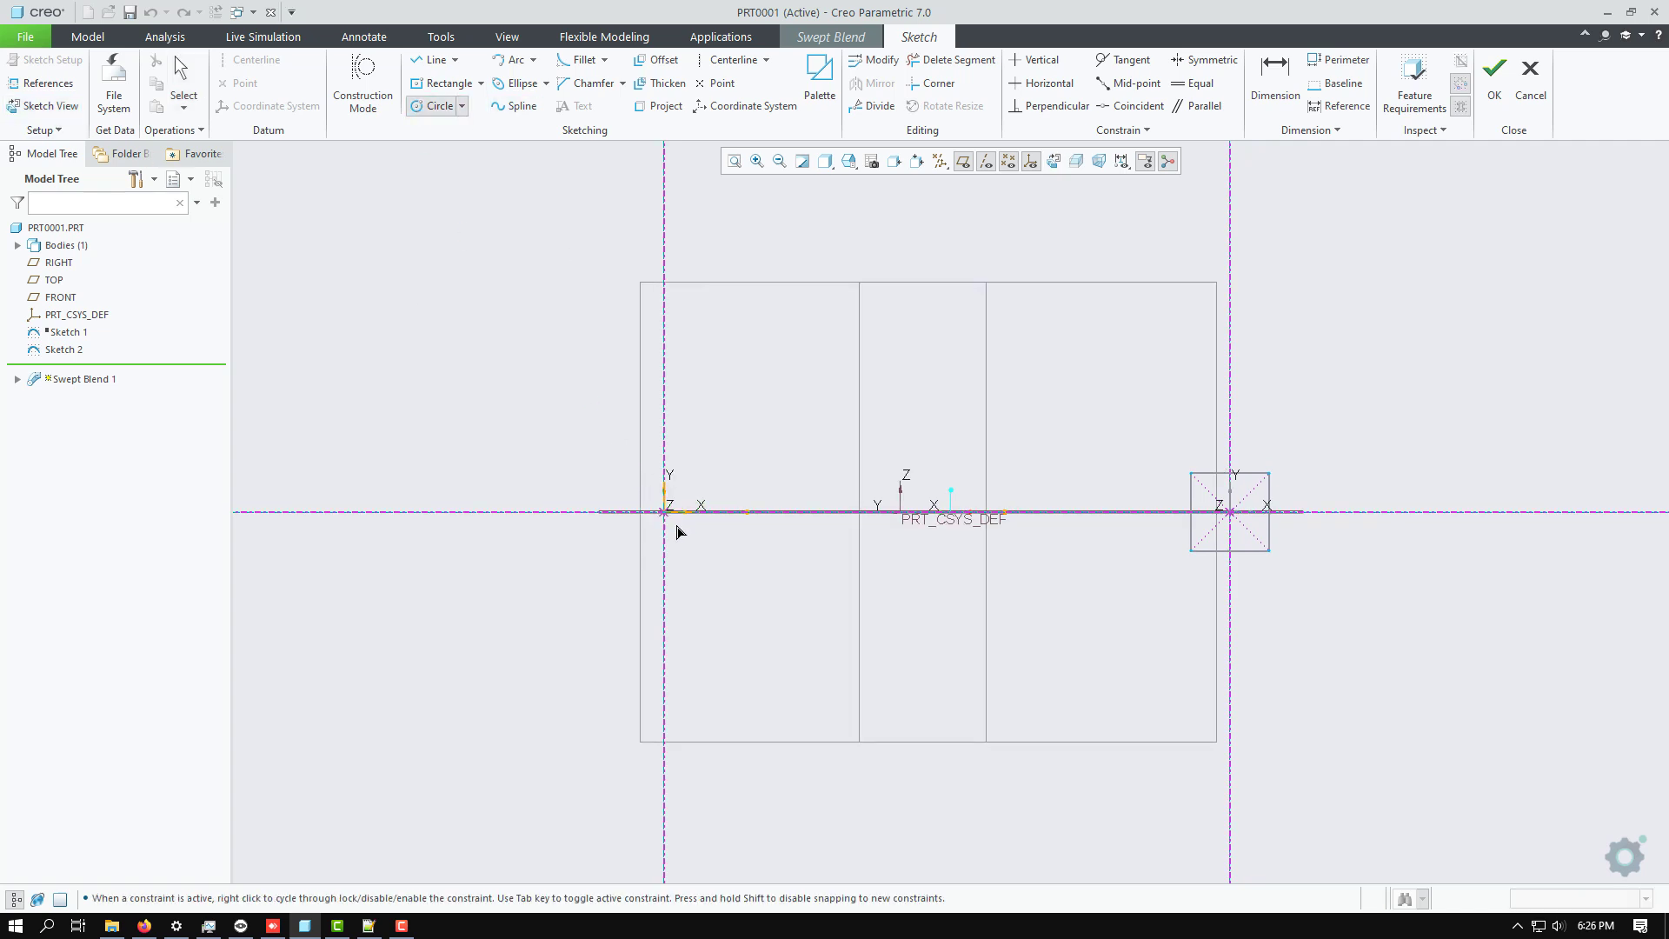
pyautogui.click(720, 569)
pyautogui.middleClick(768, 569)
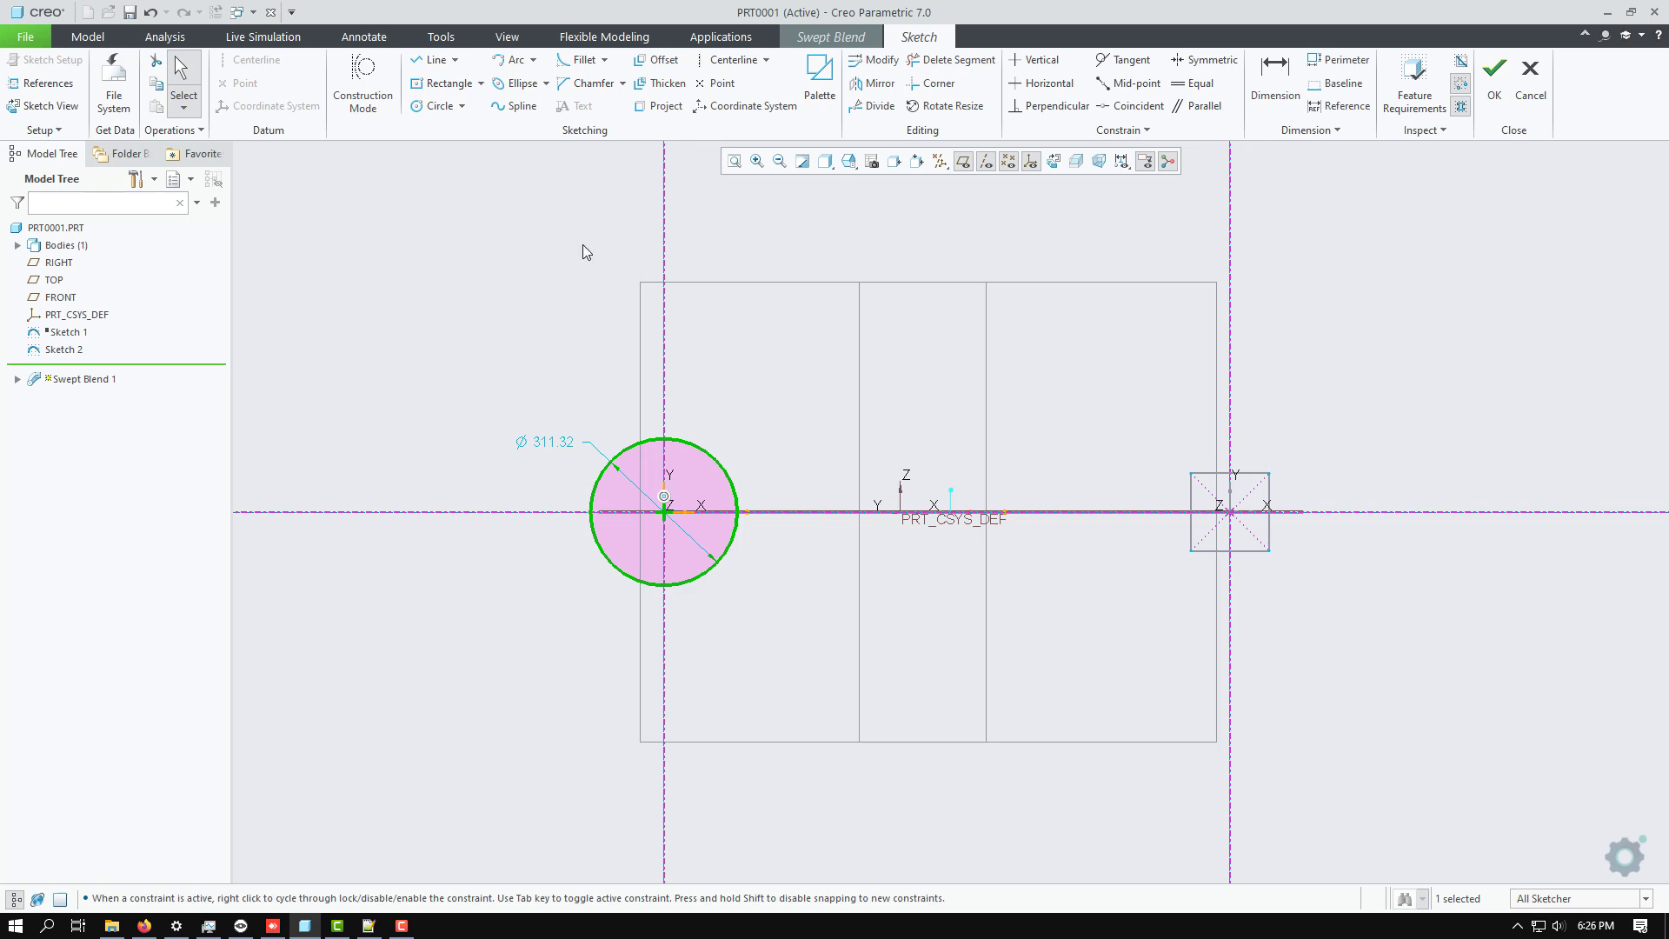
pyautogui.scroll(3, 678, 498)
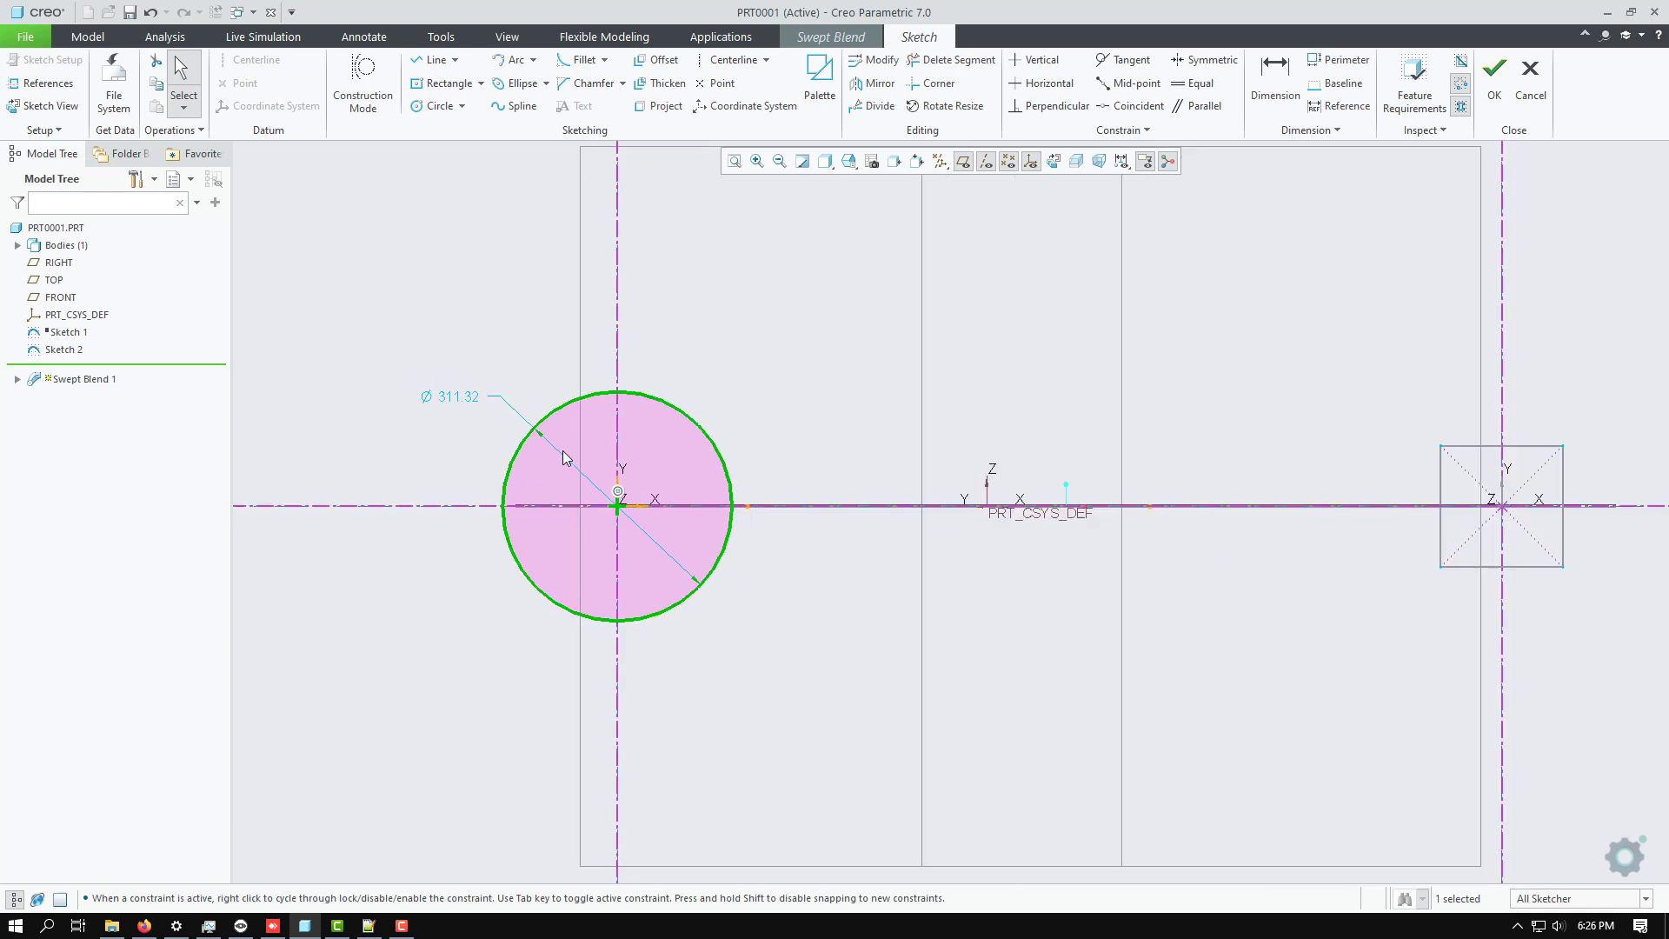
pyautogui.scroll(-1, 800, 432)
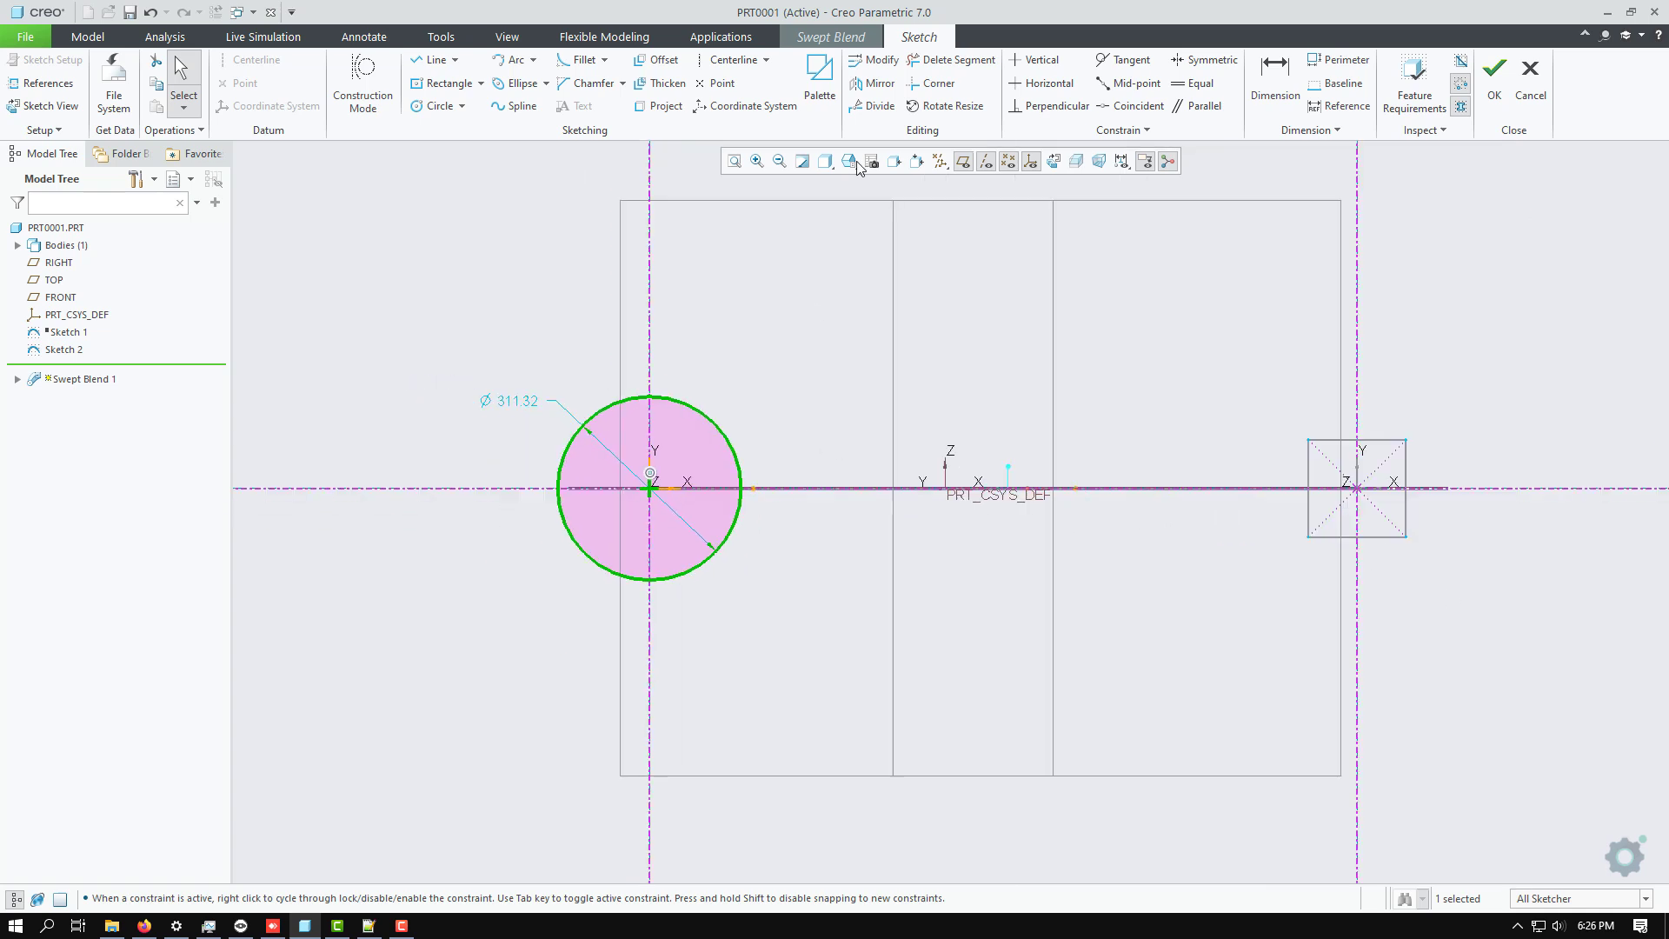
# Divide the circle into four arcs and finish the Section 2 sketch.
pyautogui.click(878, 105)
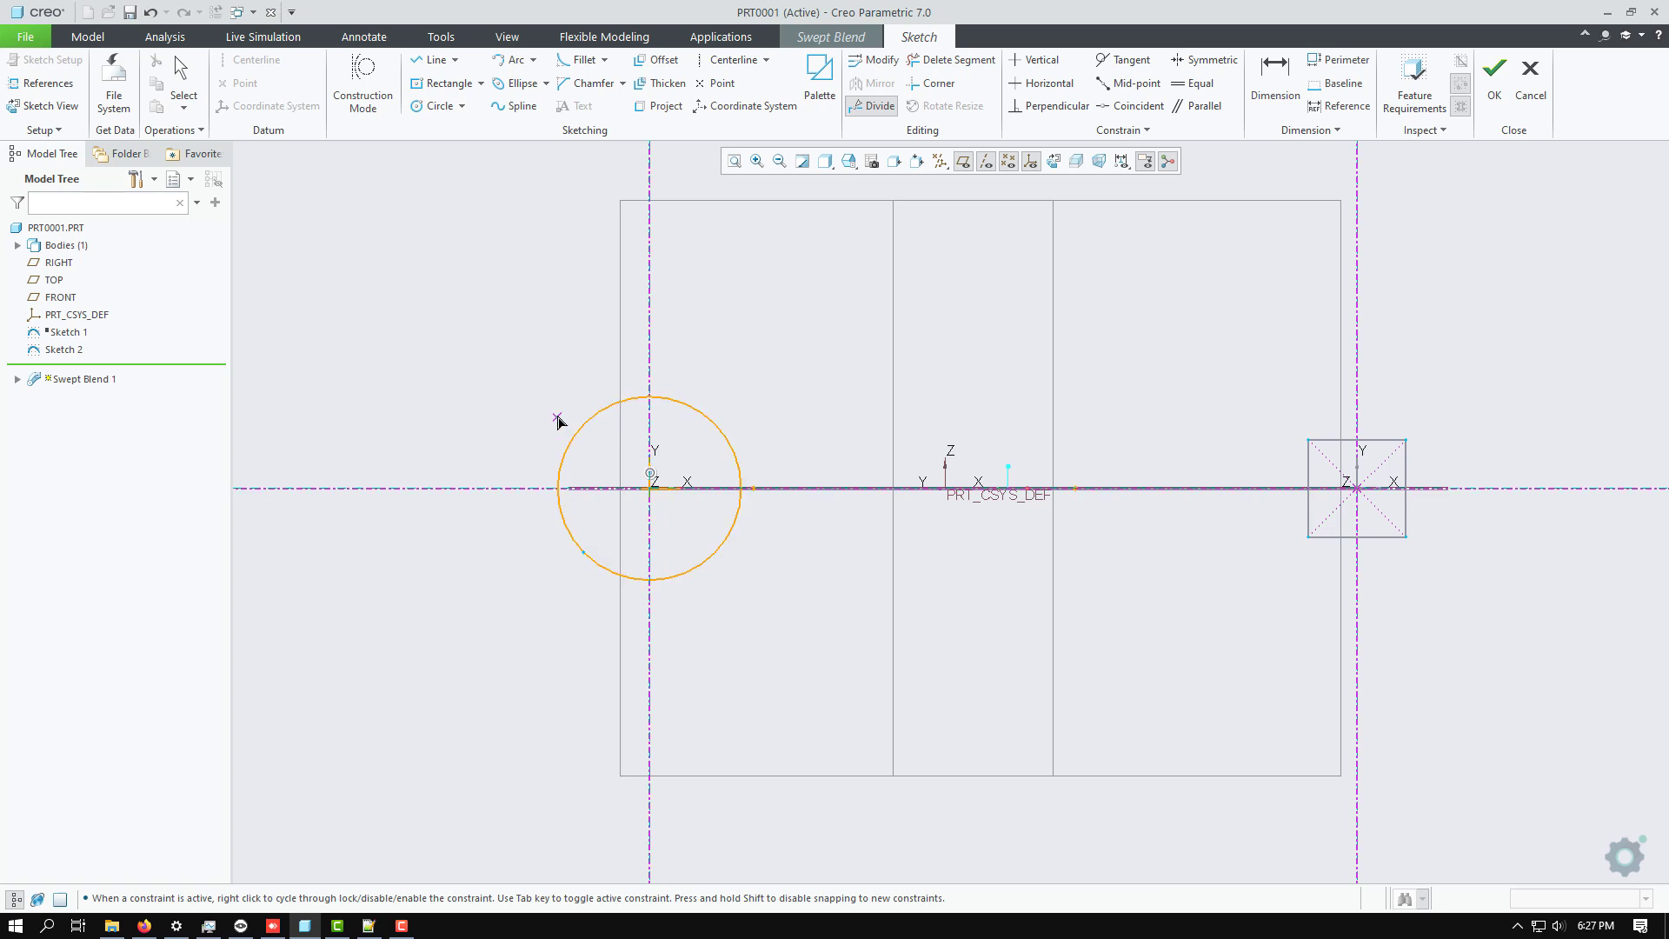
pyautogui.click(731, 554)
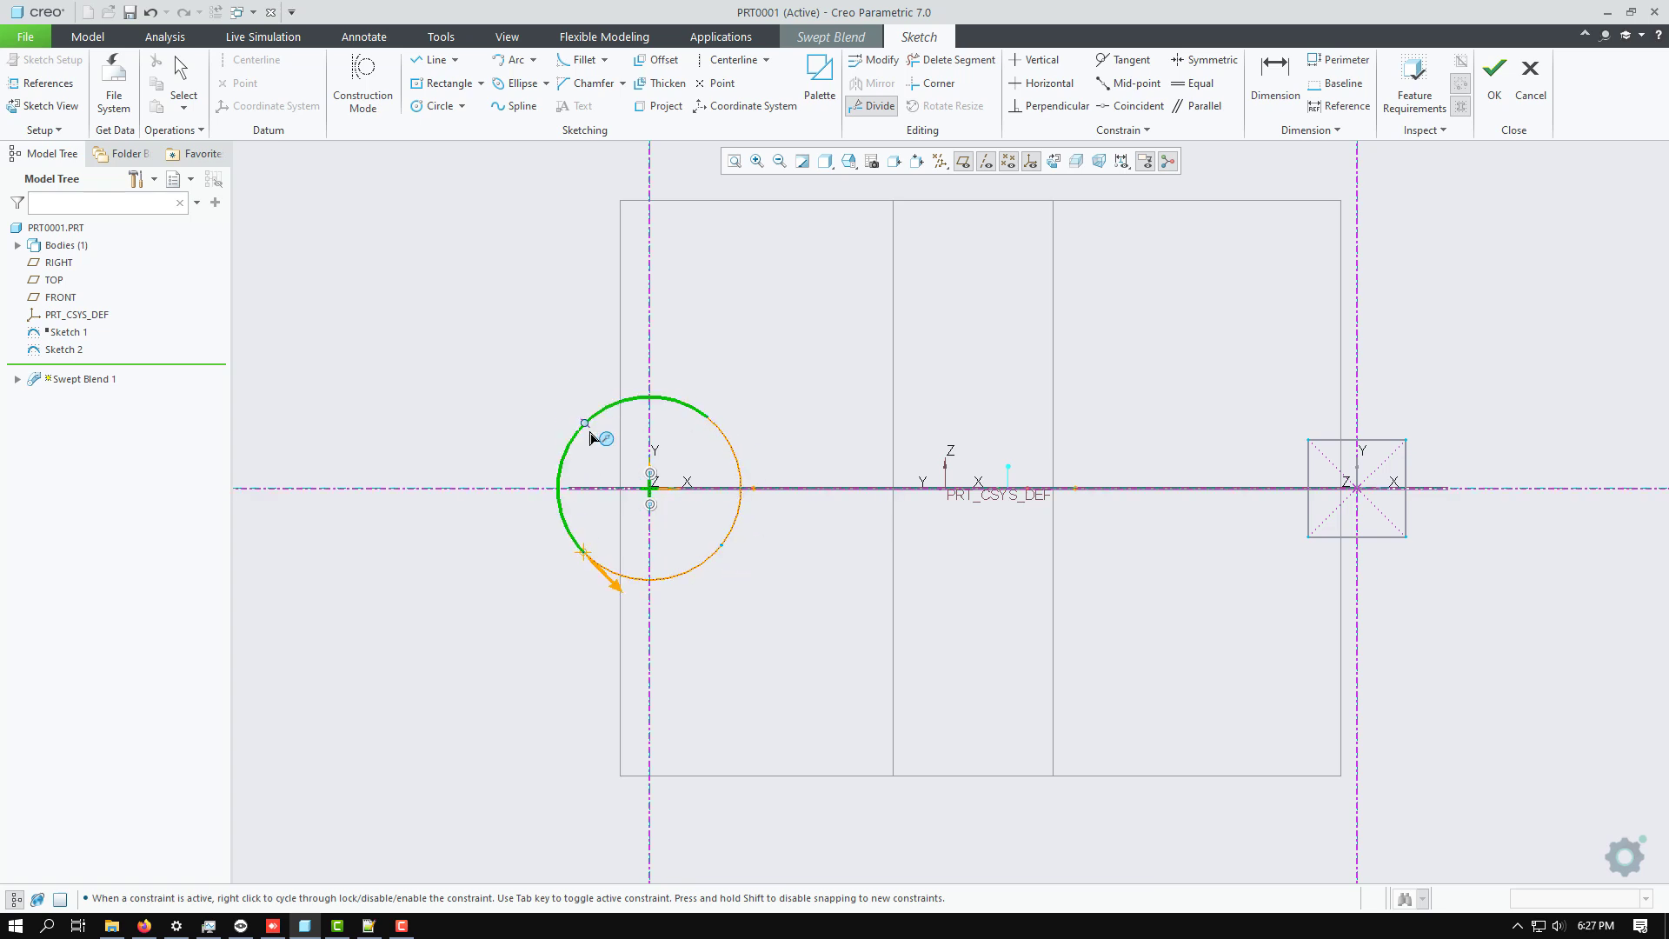
pyautogui.middleClick(389, 382)
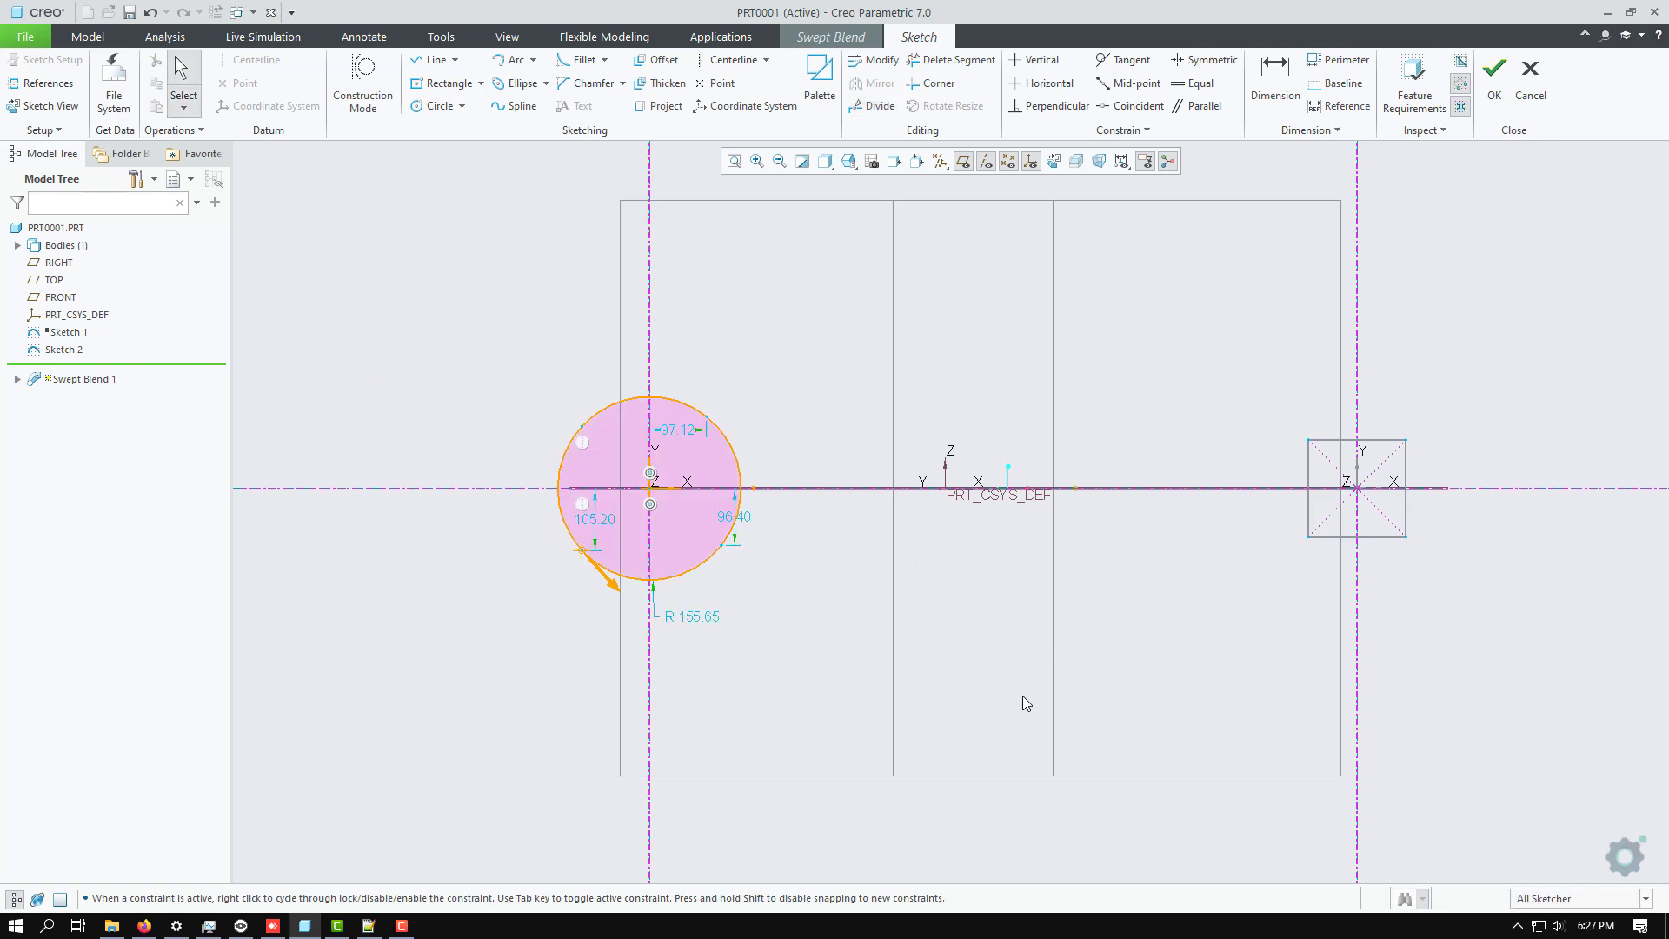
pyautogui.click(1495, 87)
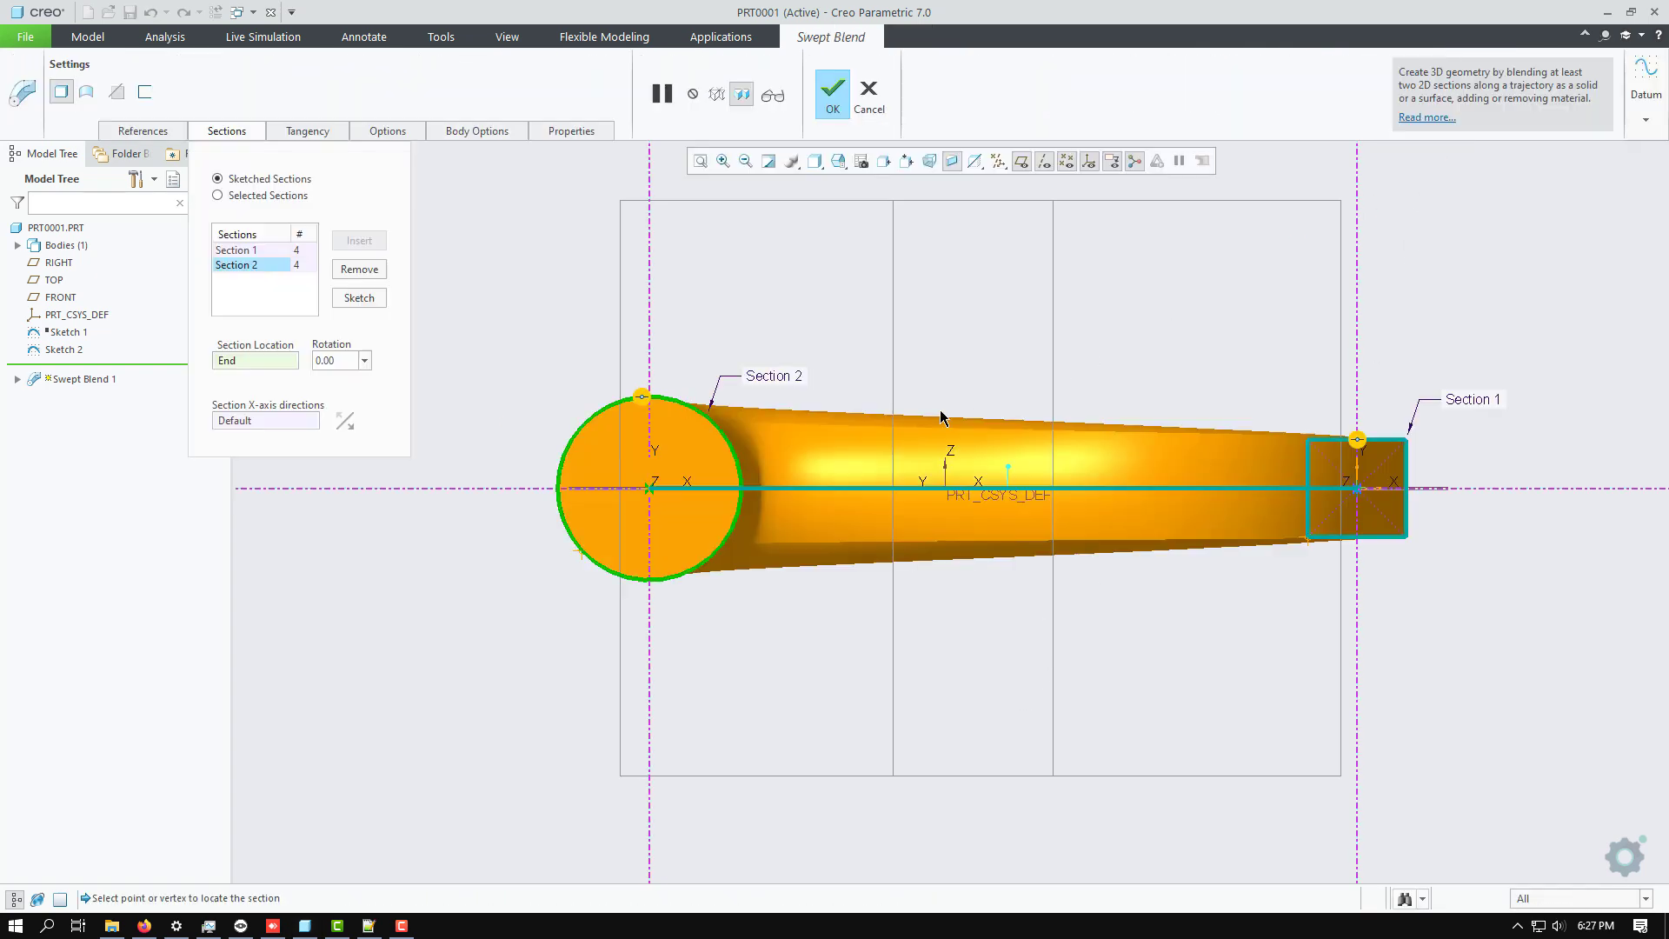
pyautogui.moveTo(782, 310); pyautogui.dragTo(743, 419, button='middle')
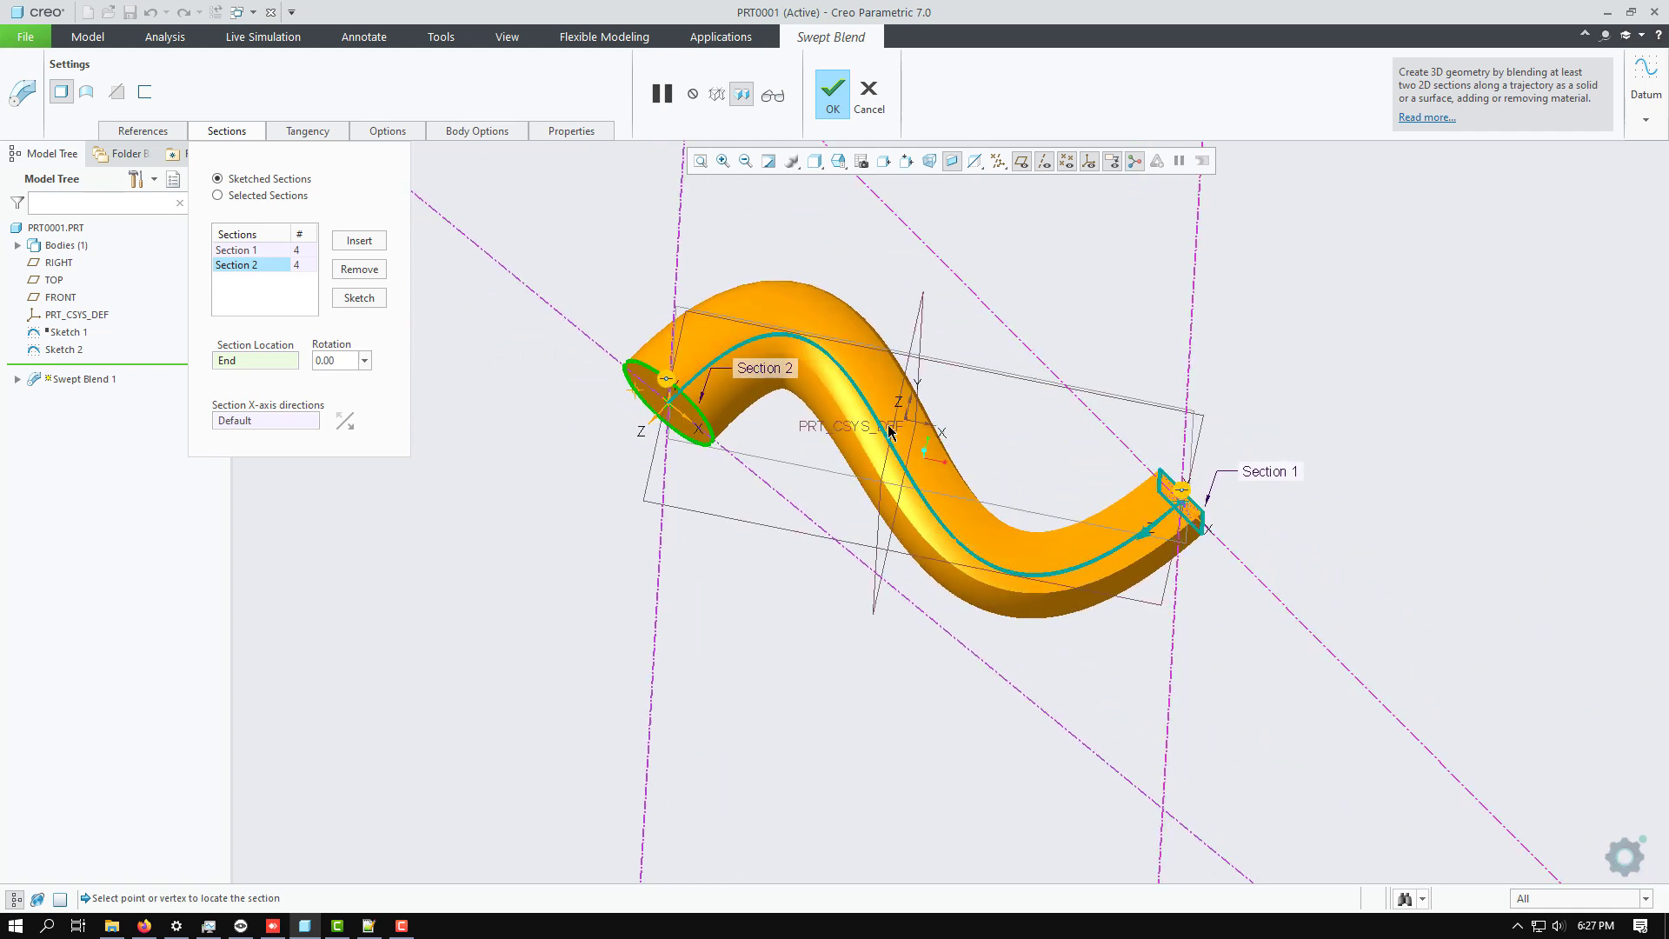
pyautogui.scroll(3, 803, 374)
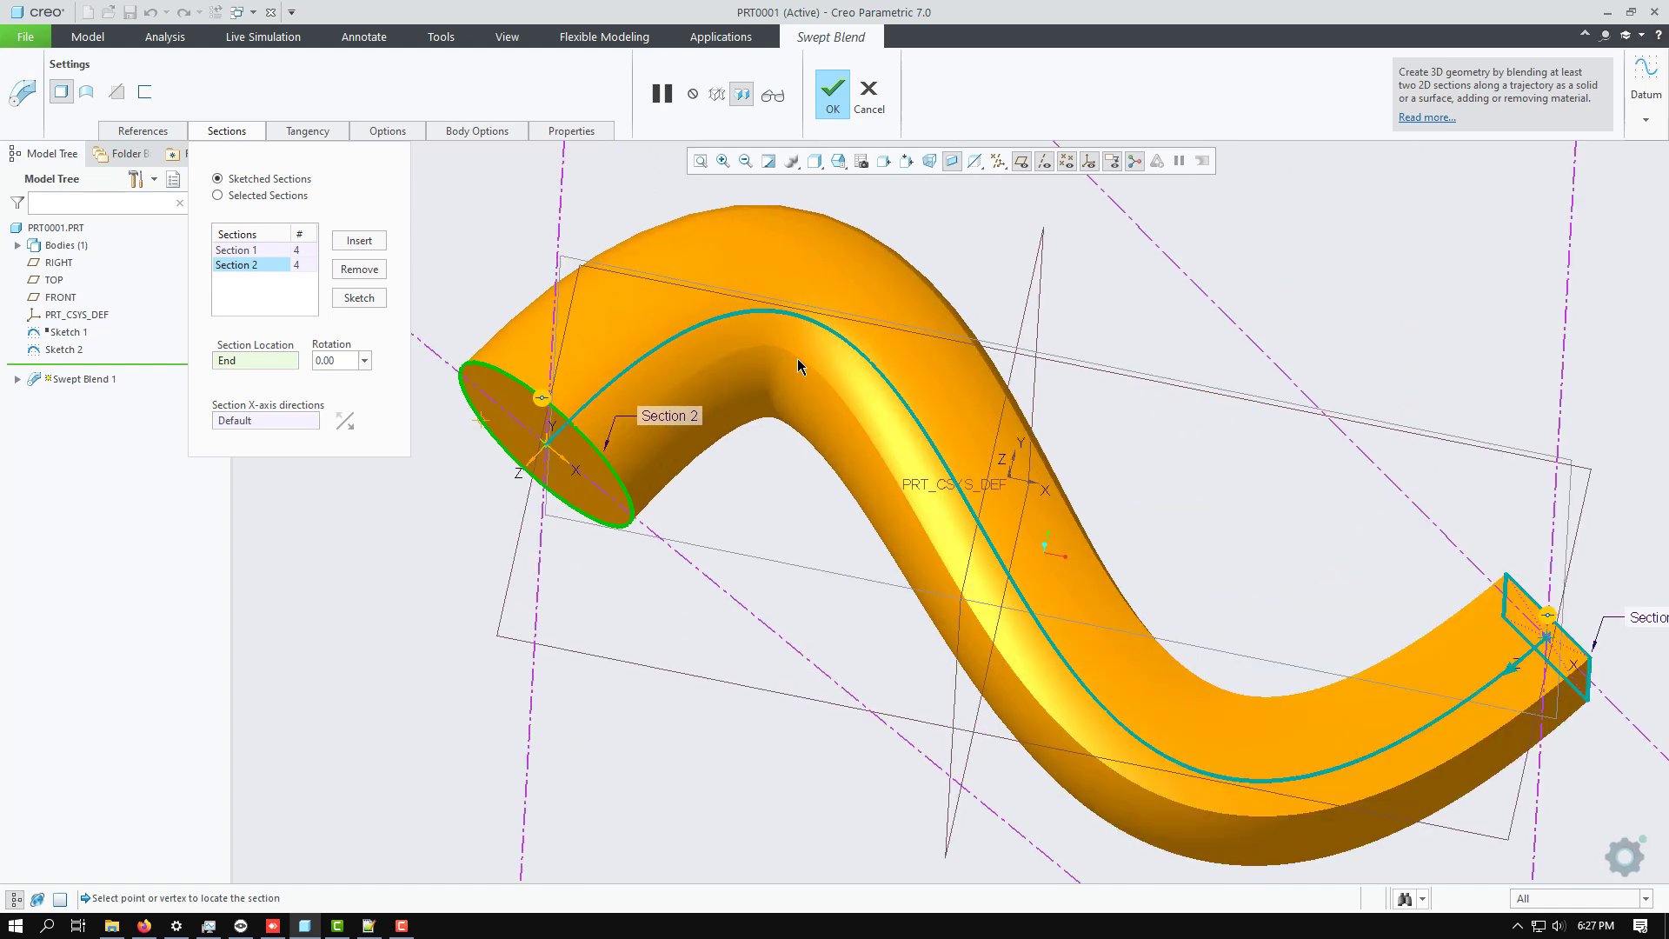
pyautogui.moveTo(750, 439); pyautogui.dragTo(757, 351, button='middle')
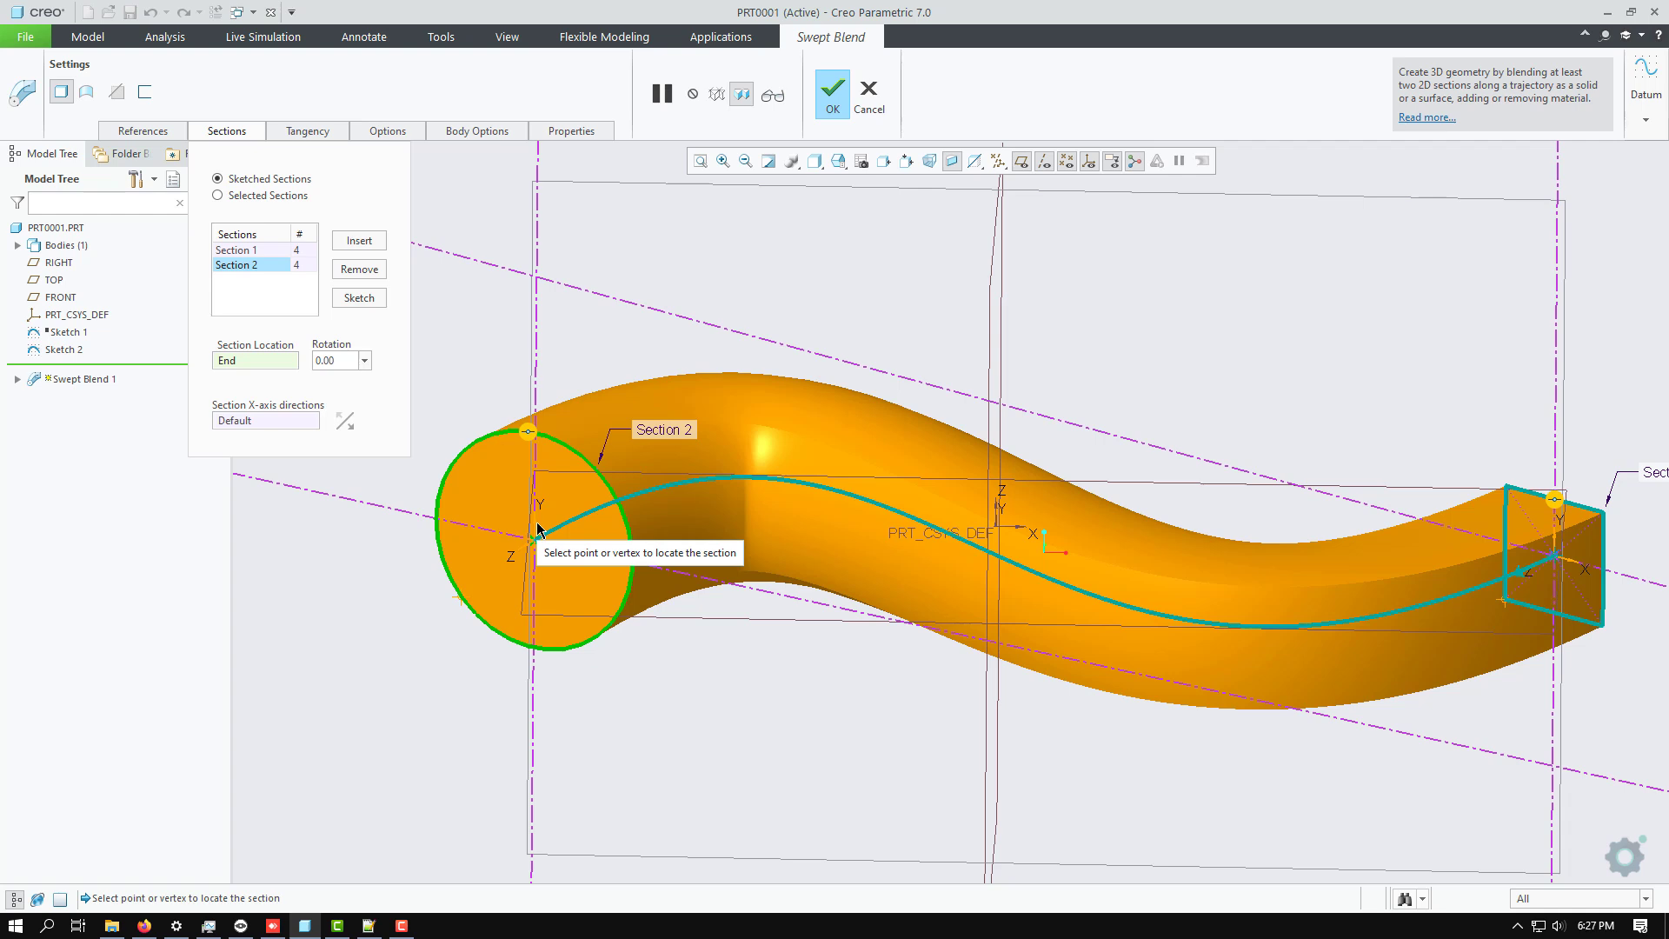
pyautogui.click(361, 243)
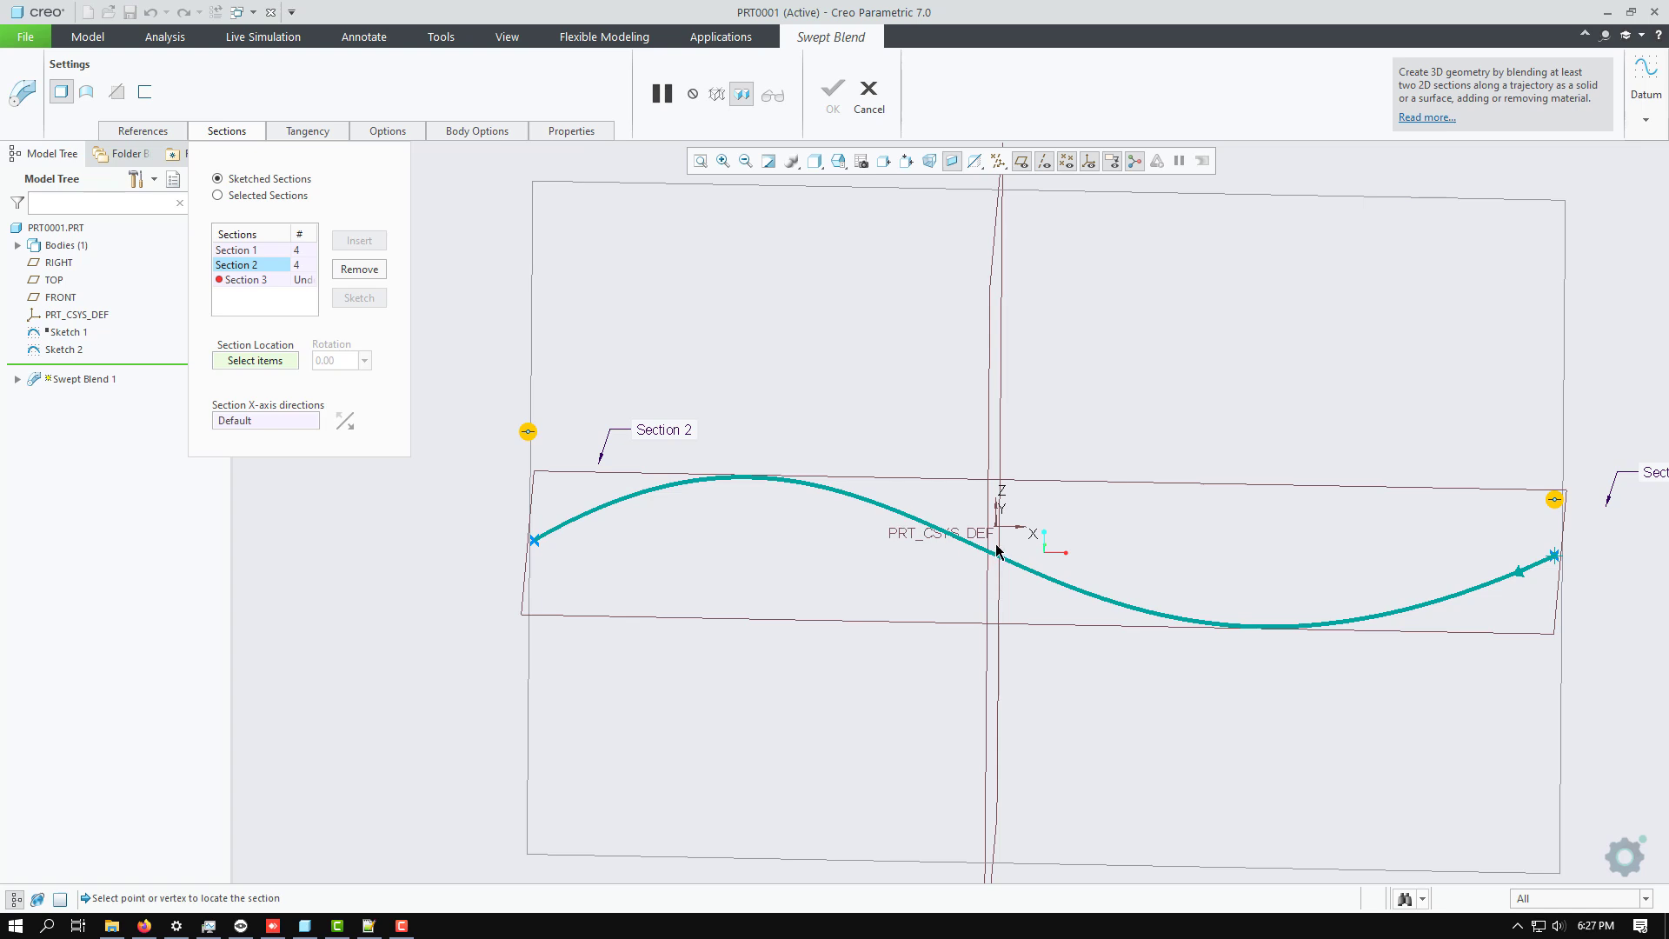
pyautogui.moveTo(907, 567)
pyautogui.mouseDown(button='middle')
pyautogui.moveTo(927, 522)
pyautogui.moveTo(915, 563)
pyautogui.mouseUp(button='middle')
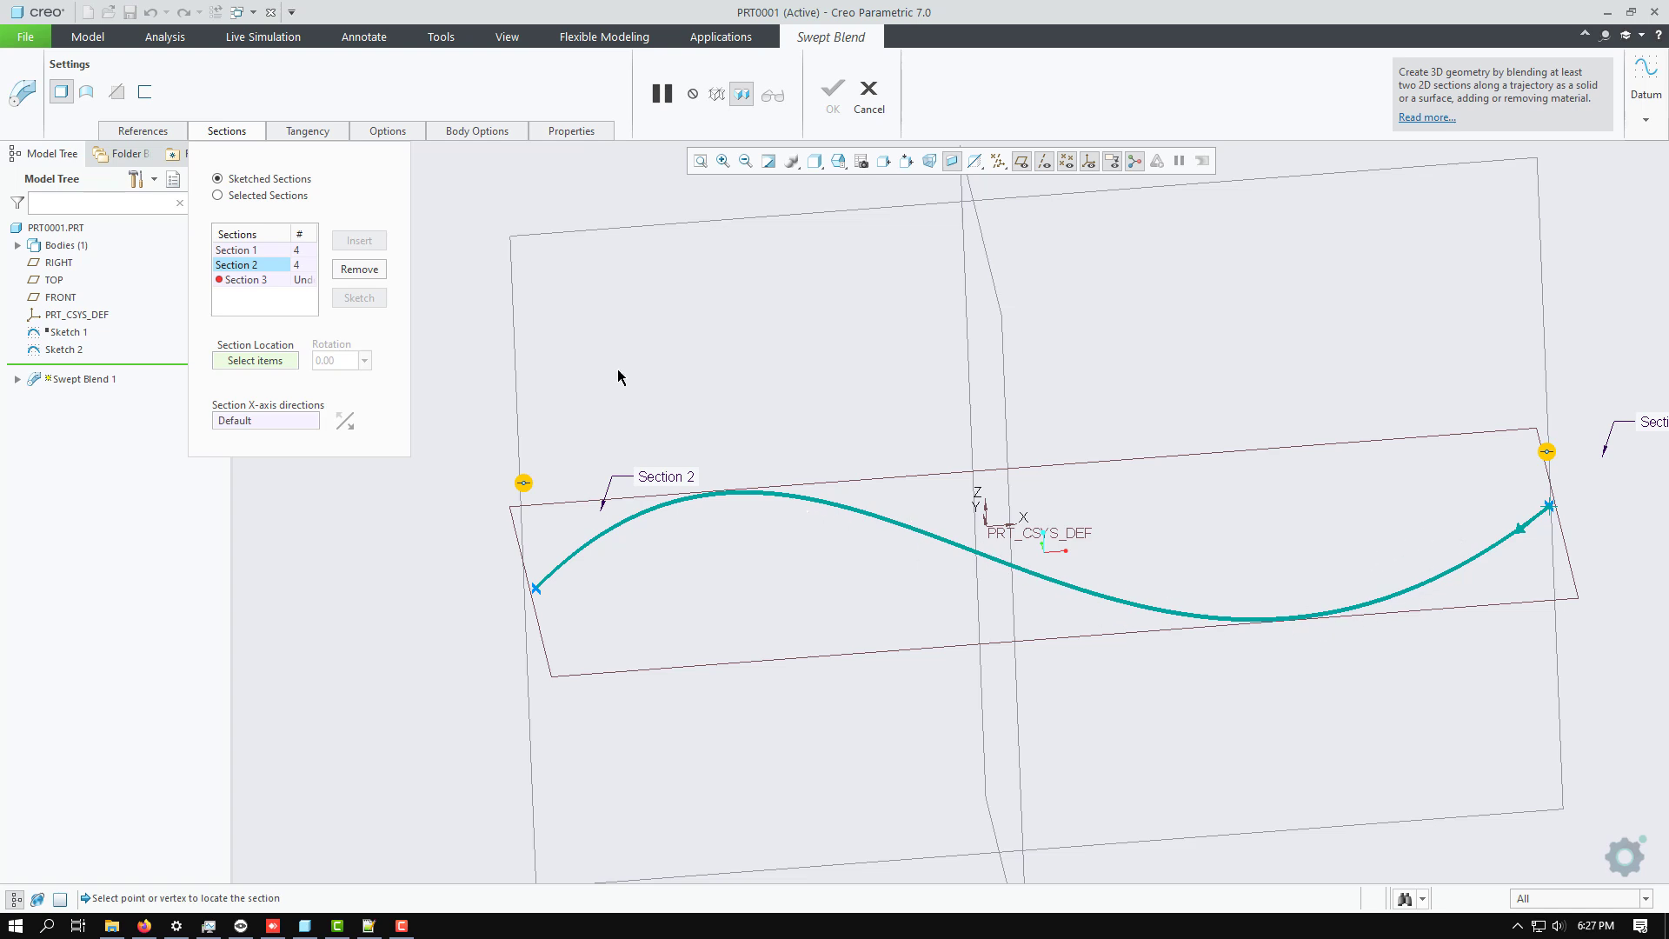
pyautogui.click(229, 133)
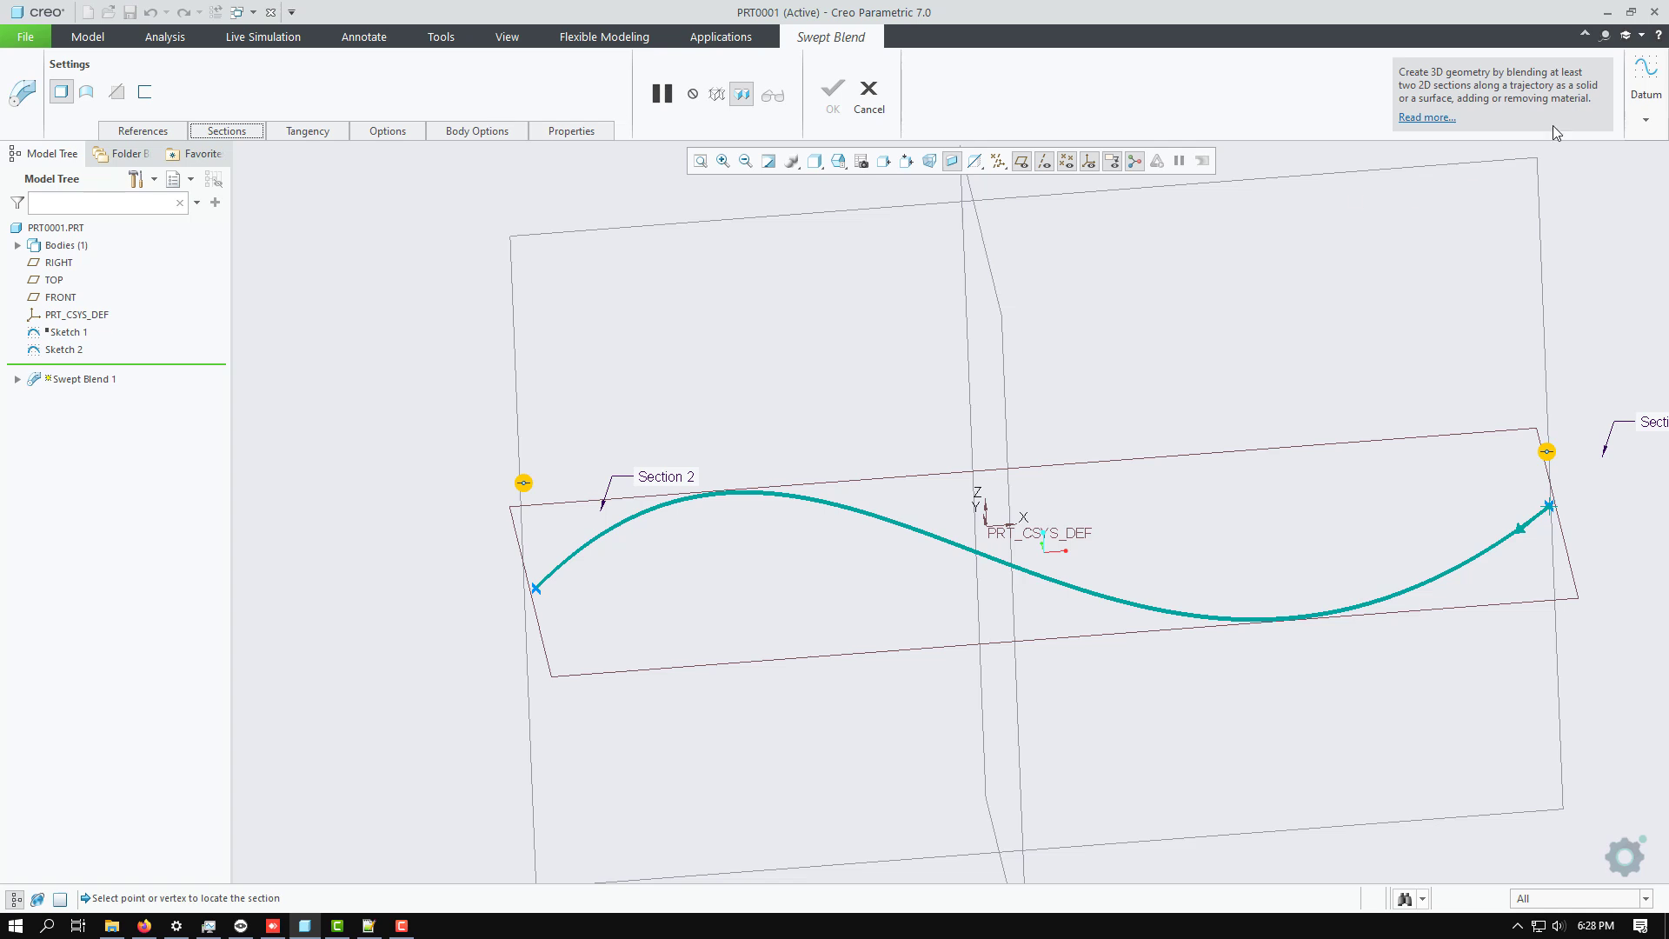
pyautogui.click(1647, 120)
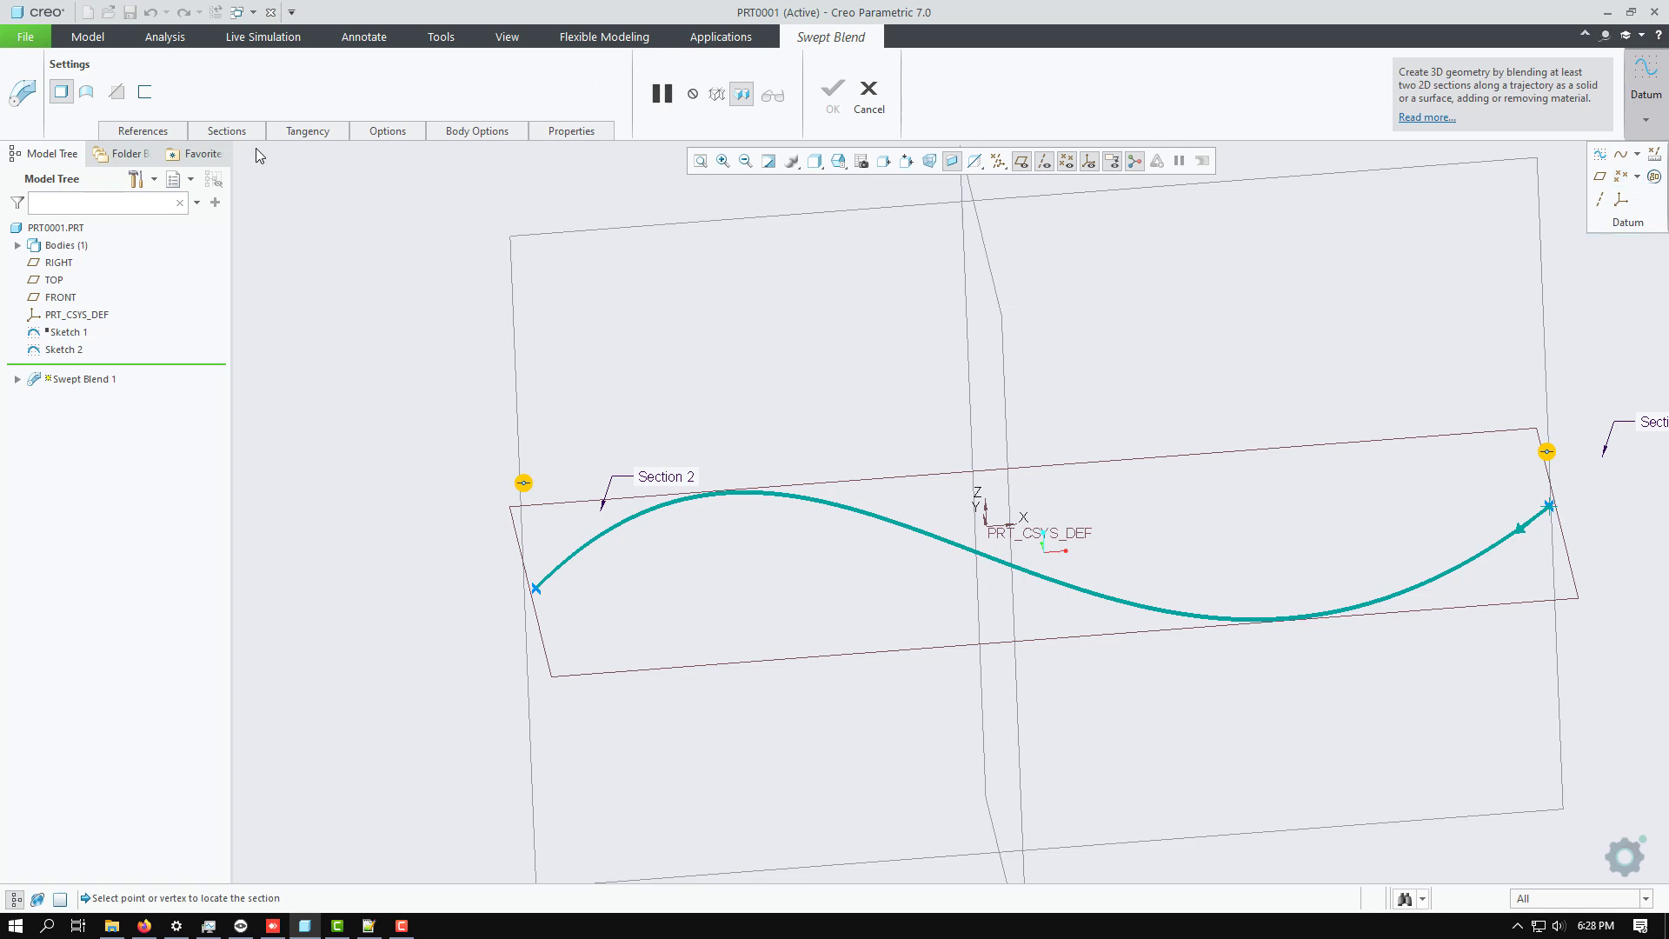
pyautogui.click(216, 132)
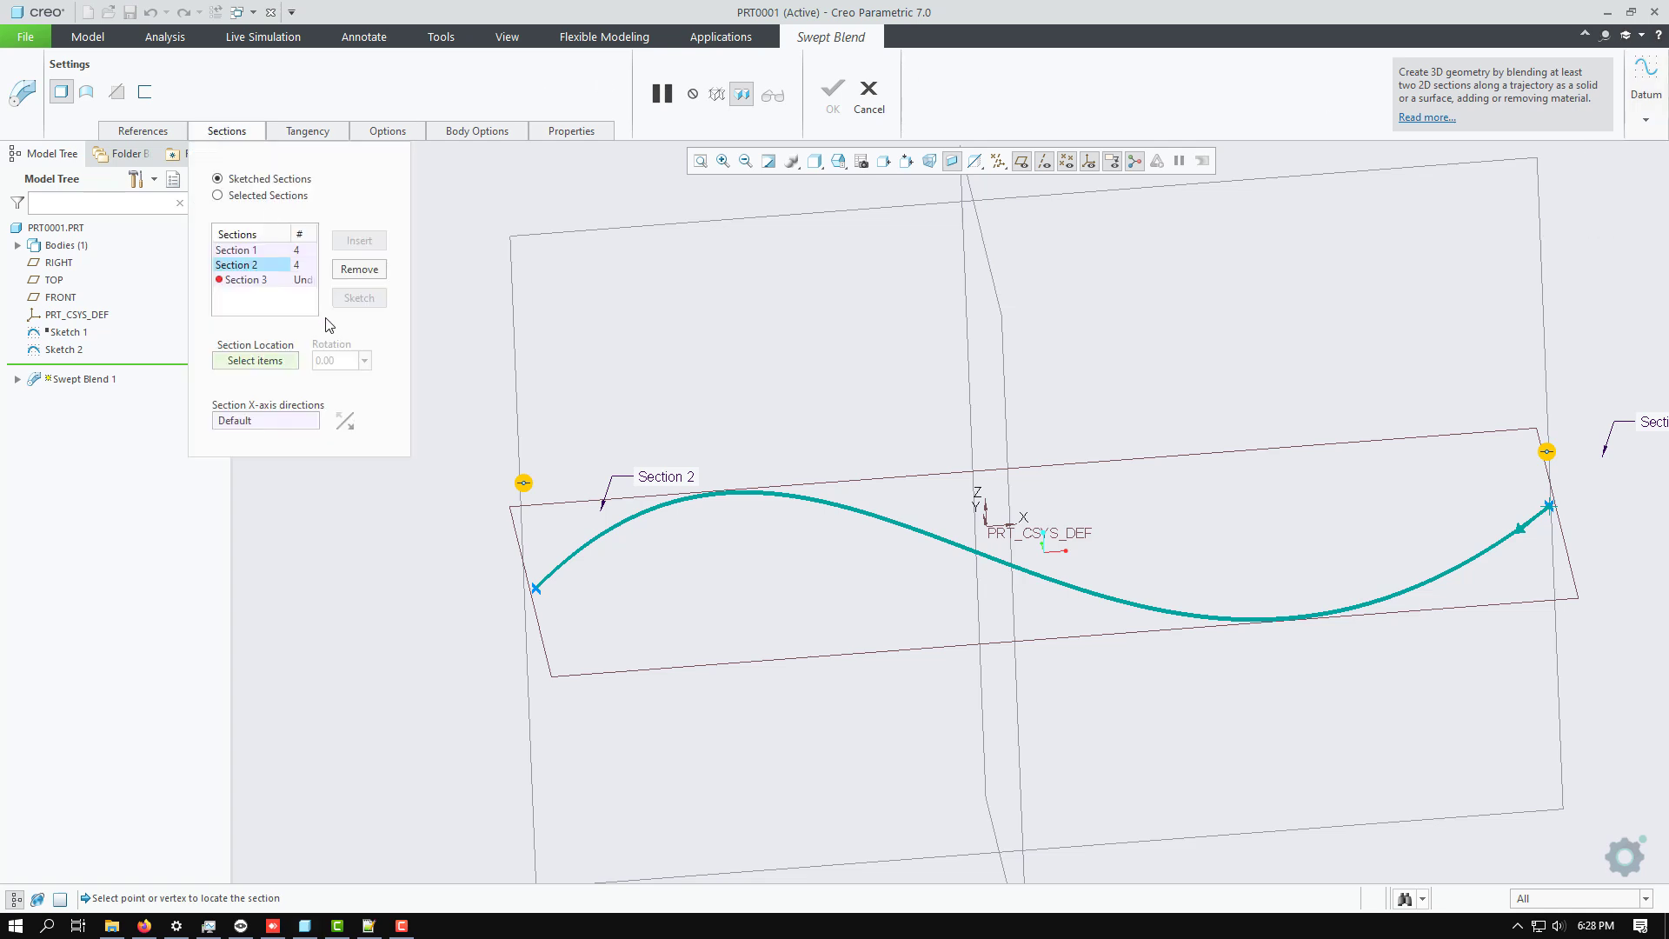
pyautogui.click(250, 280)
pyautogui.click(356, 270)
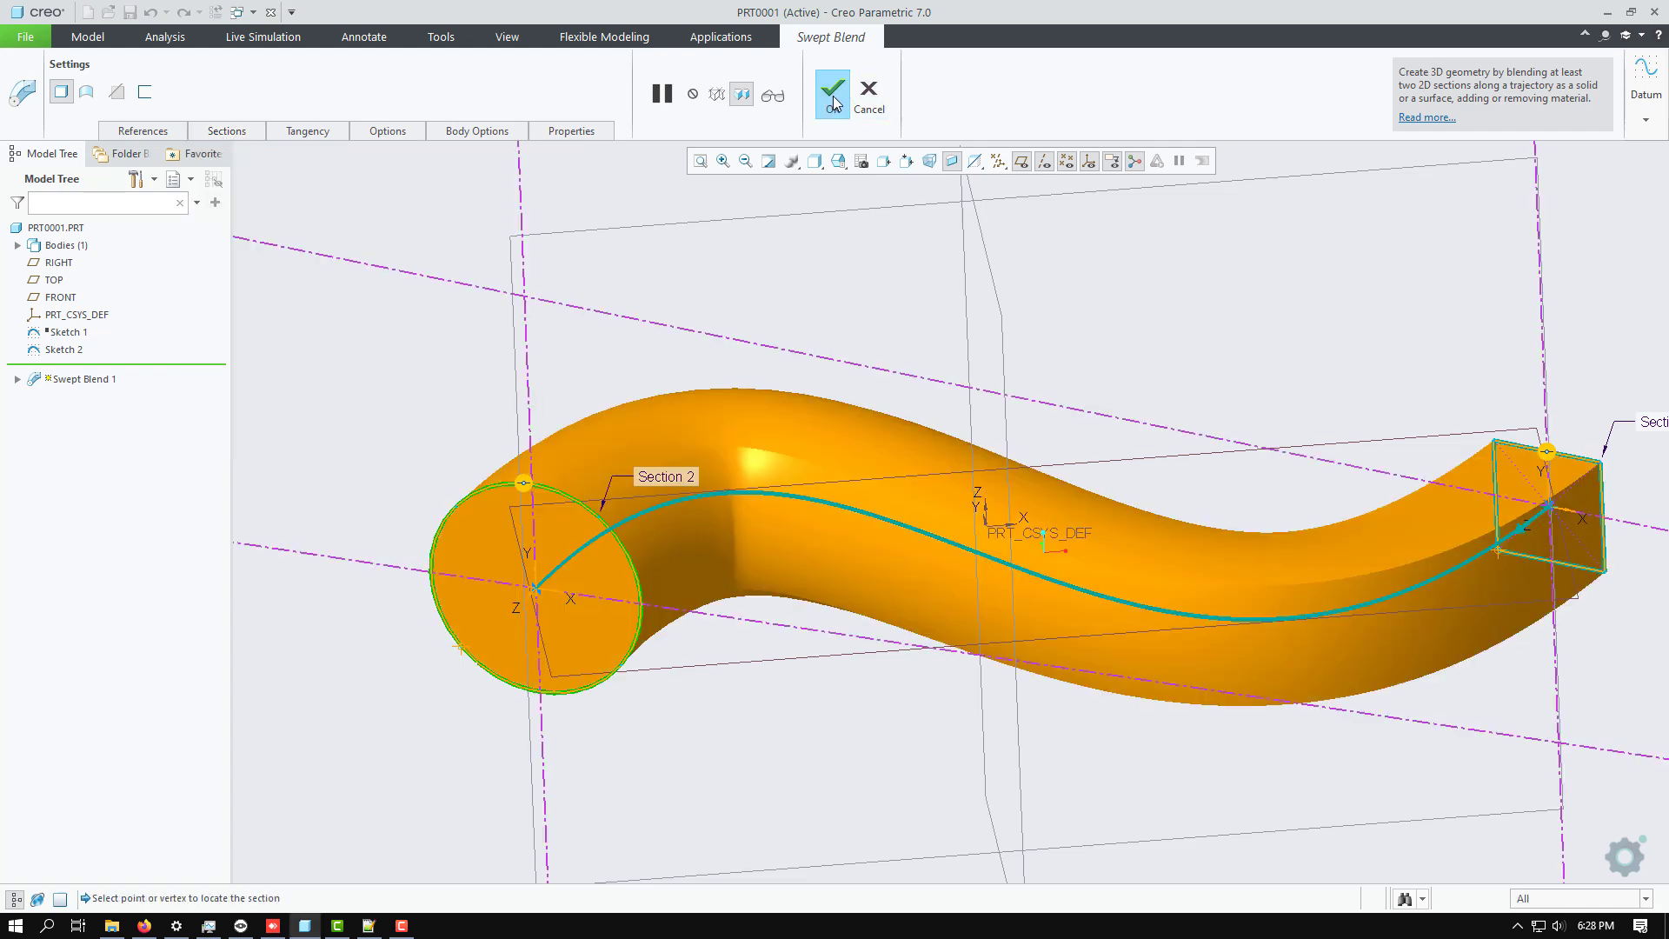
# Finish the two-section Swept Blend feature and suppress it so only its trajectory sketch remains.
pyautogui.click(833, 94)
pyautogui.click(419, 330)
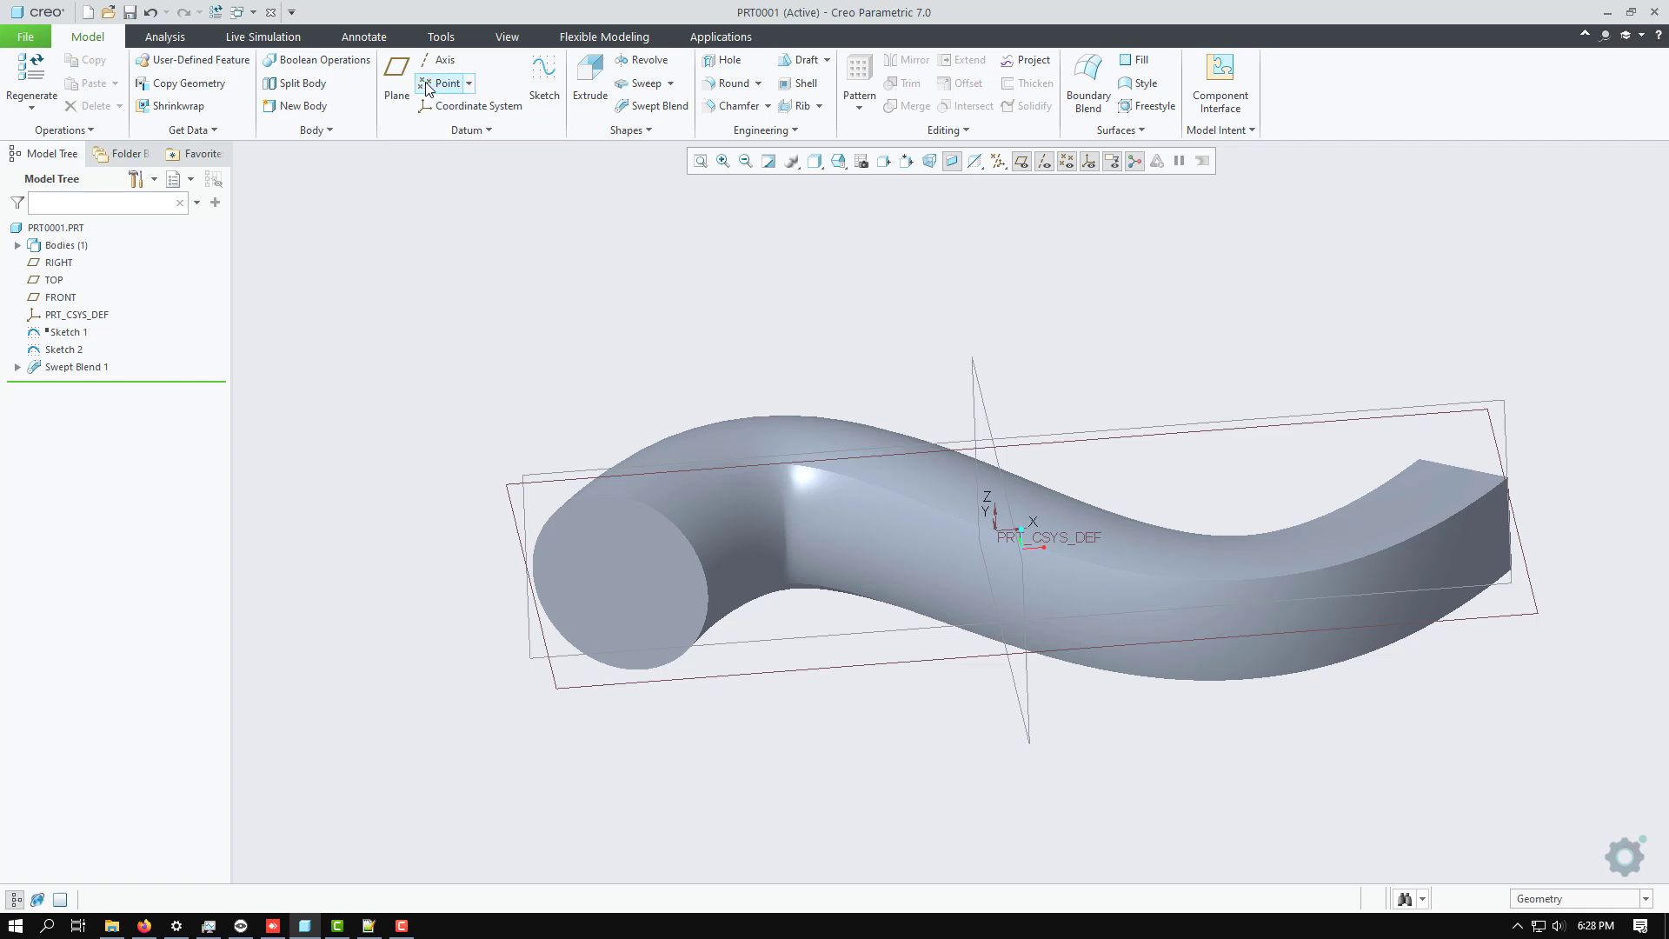
pyautogui.rightClick(73, 370)
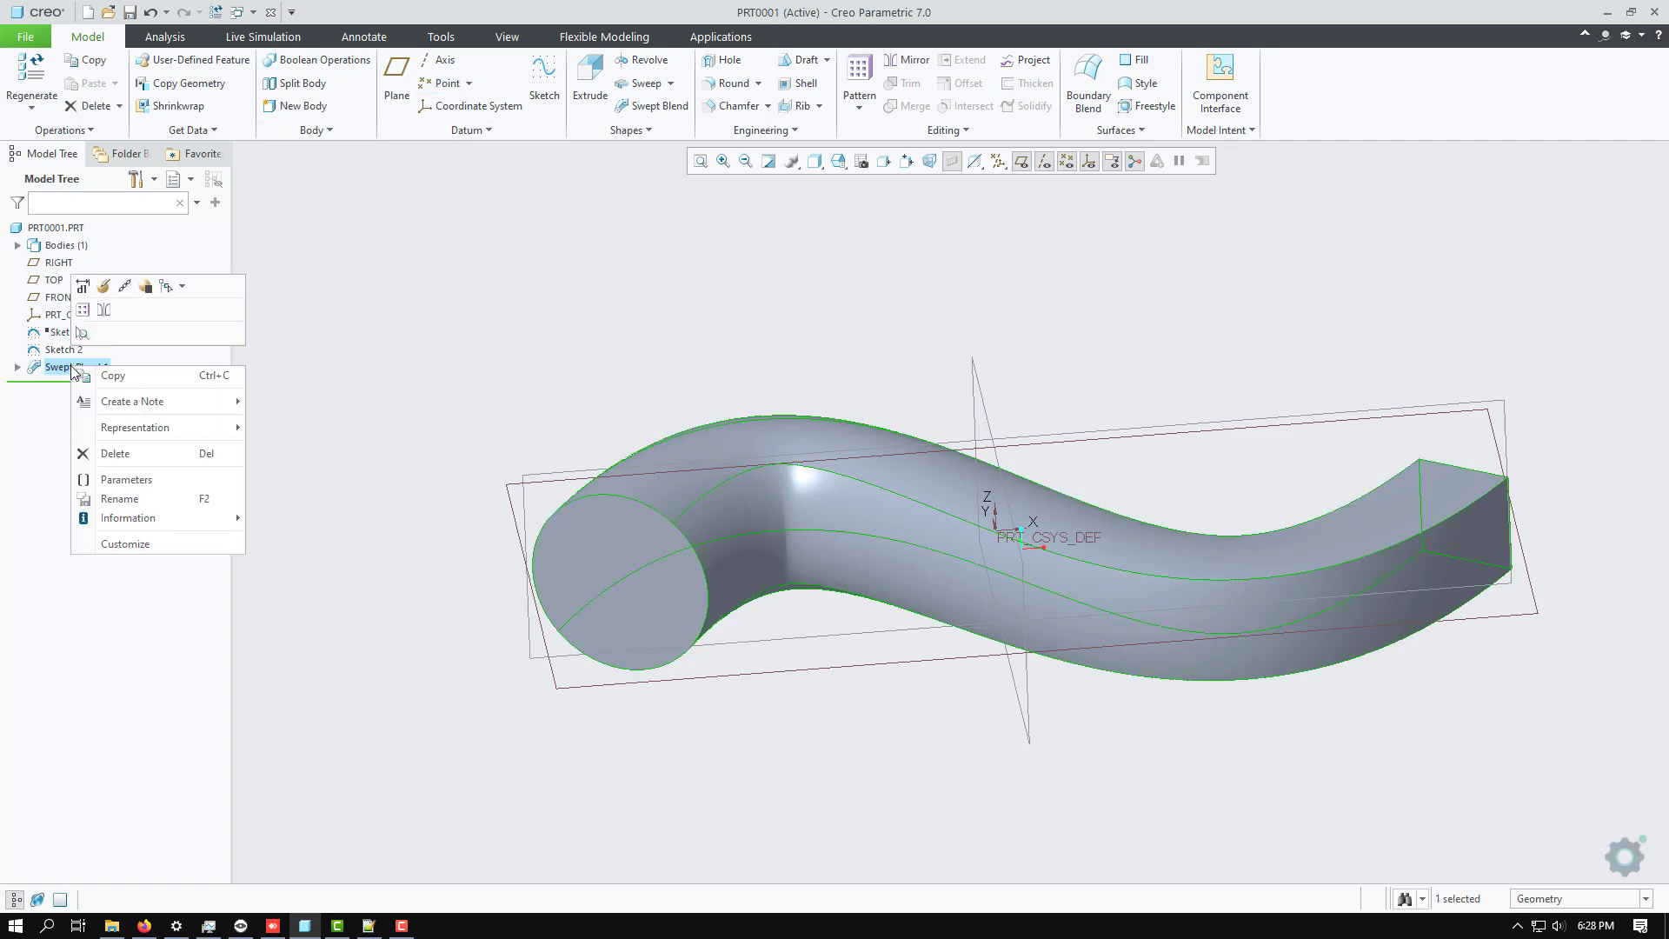
pyautogui.click(144, 287)
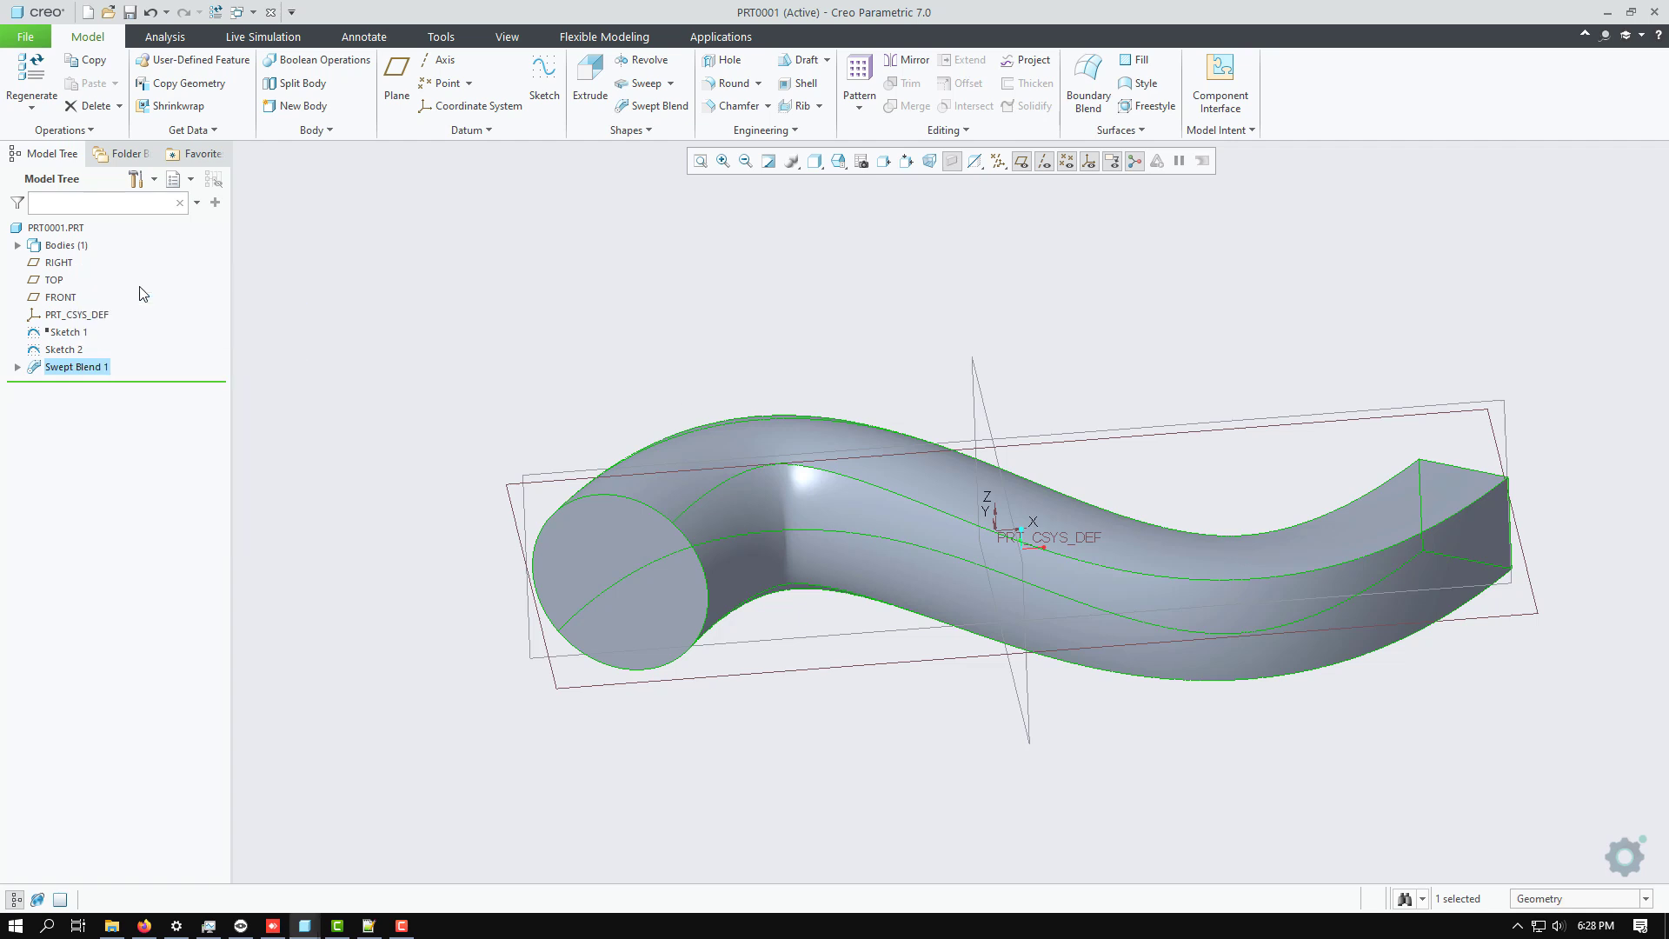
pyautogui.click(768, 489)
pyautogui.click(603, 376)
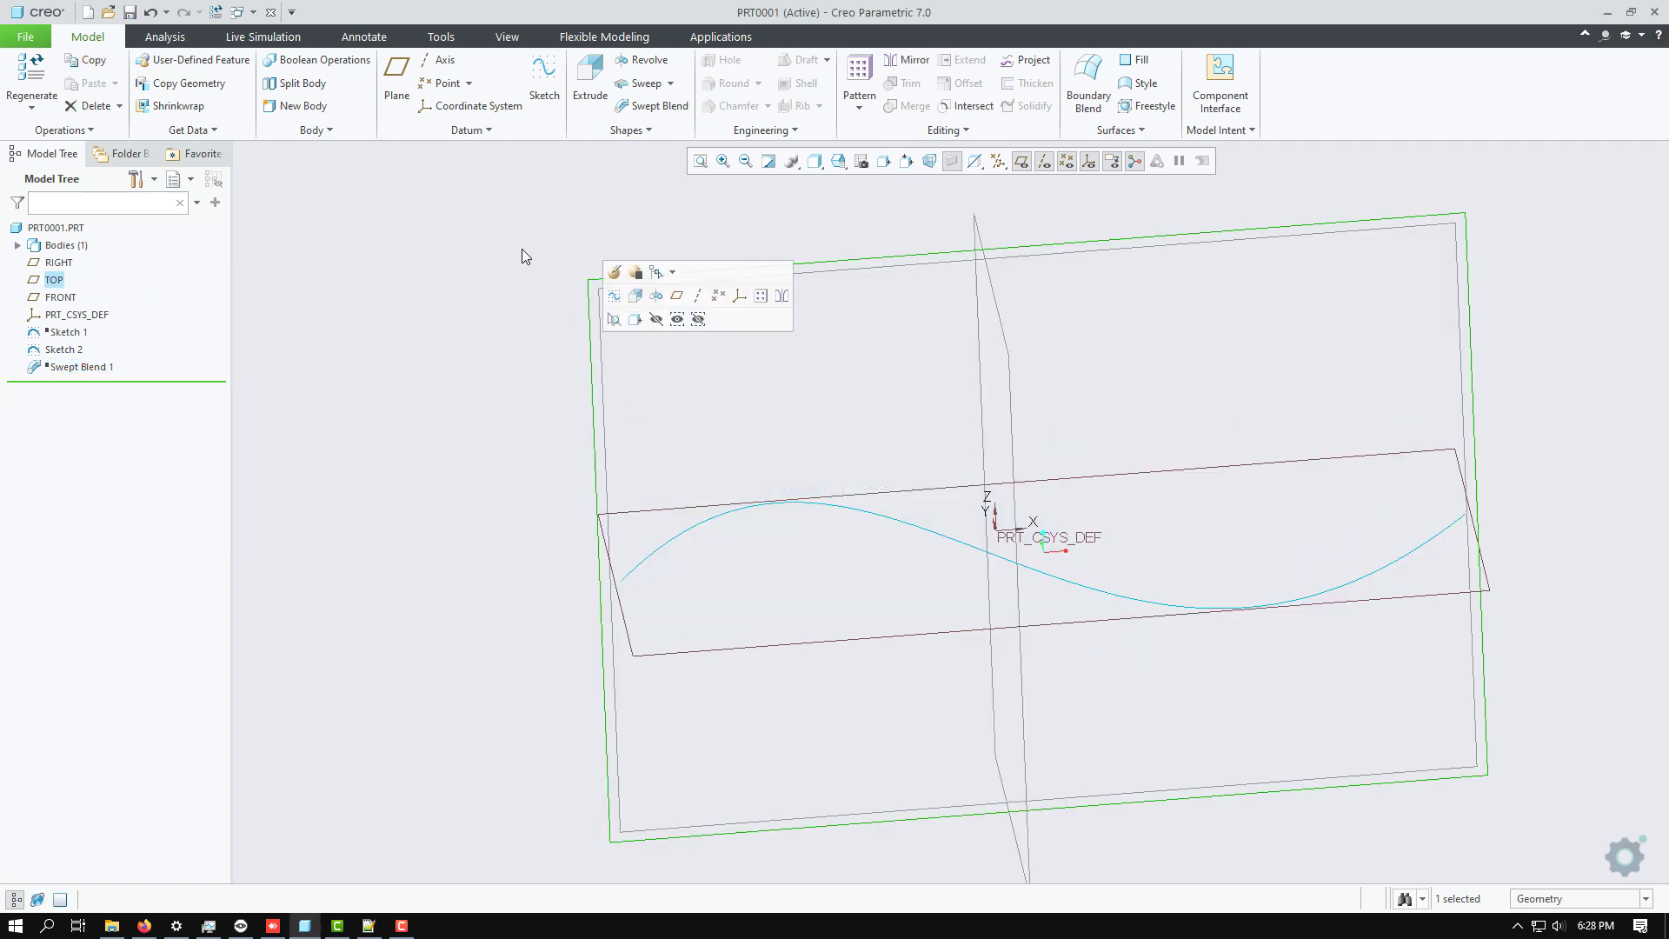
pyautogui.click(522, 249)
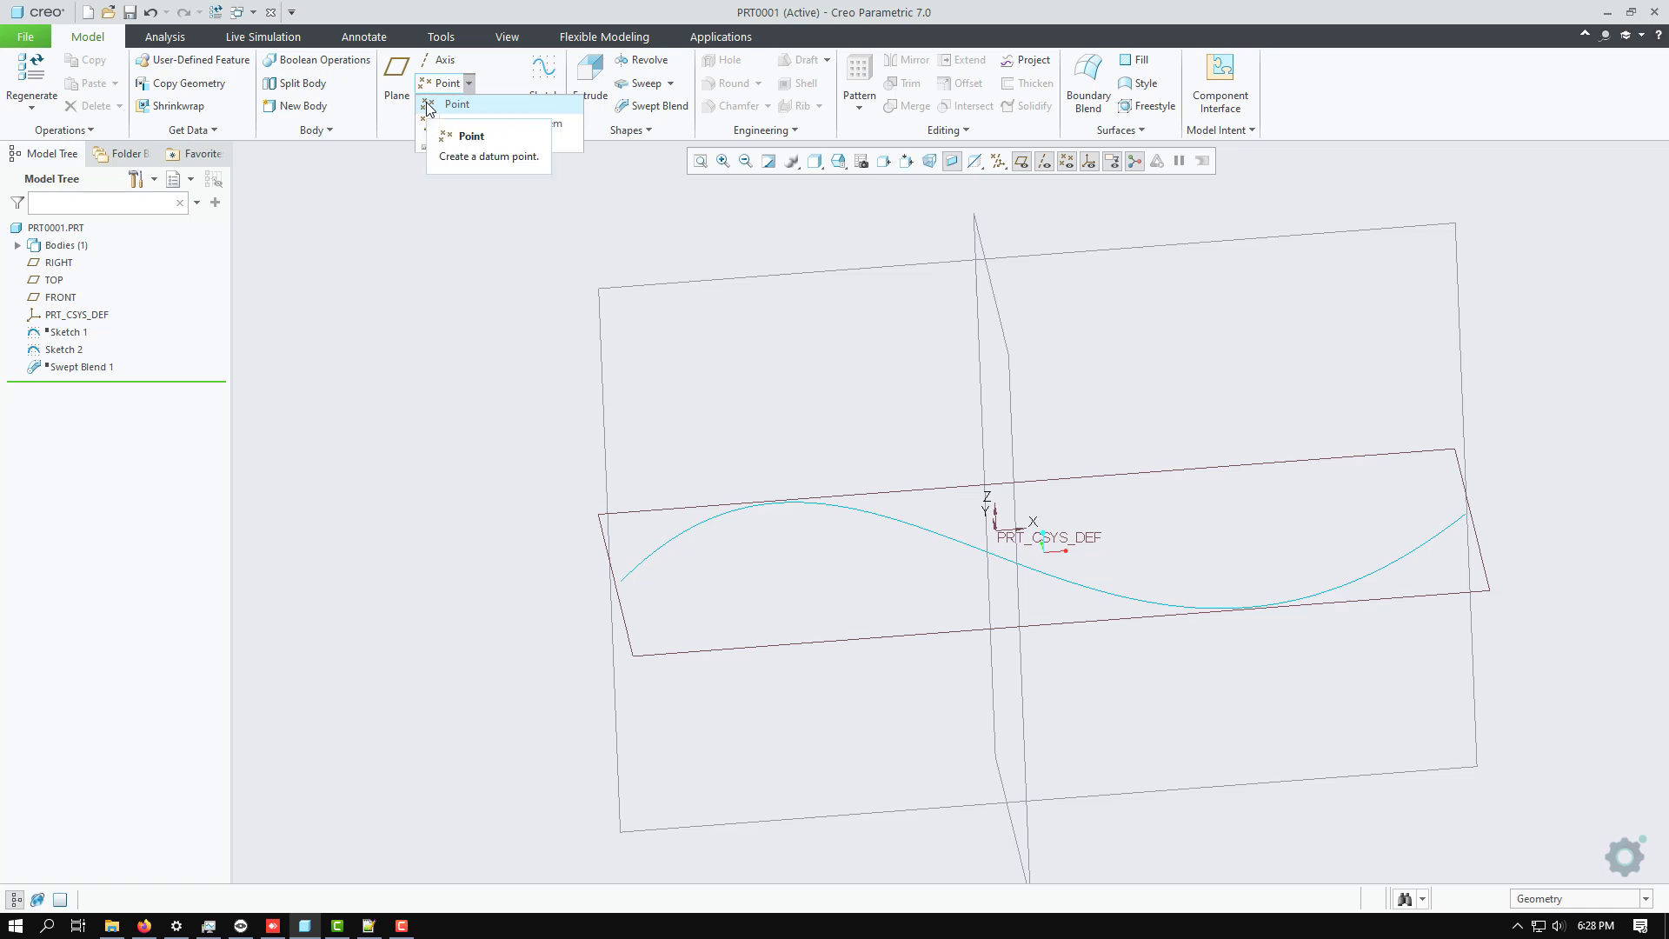
# Create a datum point on the Sketch 2 spline near its midpoint, at an offset ratio of about 0.52.
pyautogui.click(457, 105)
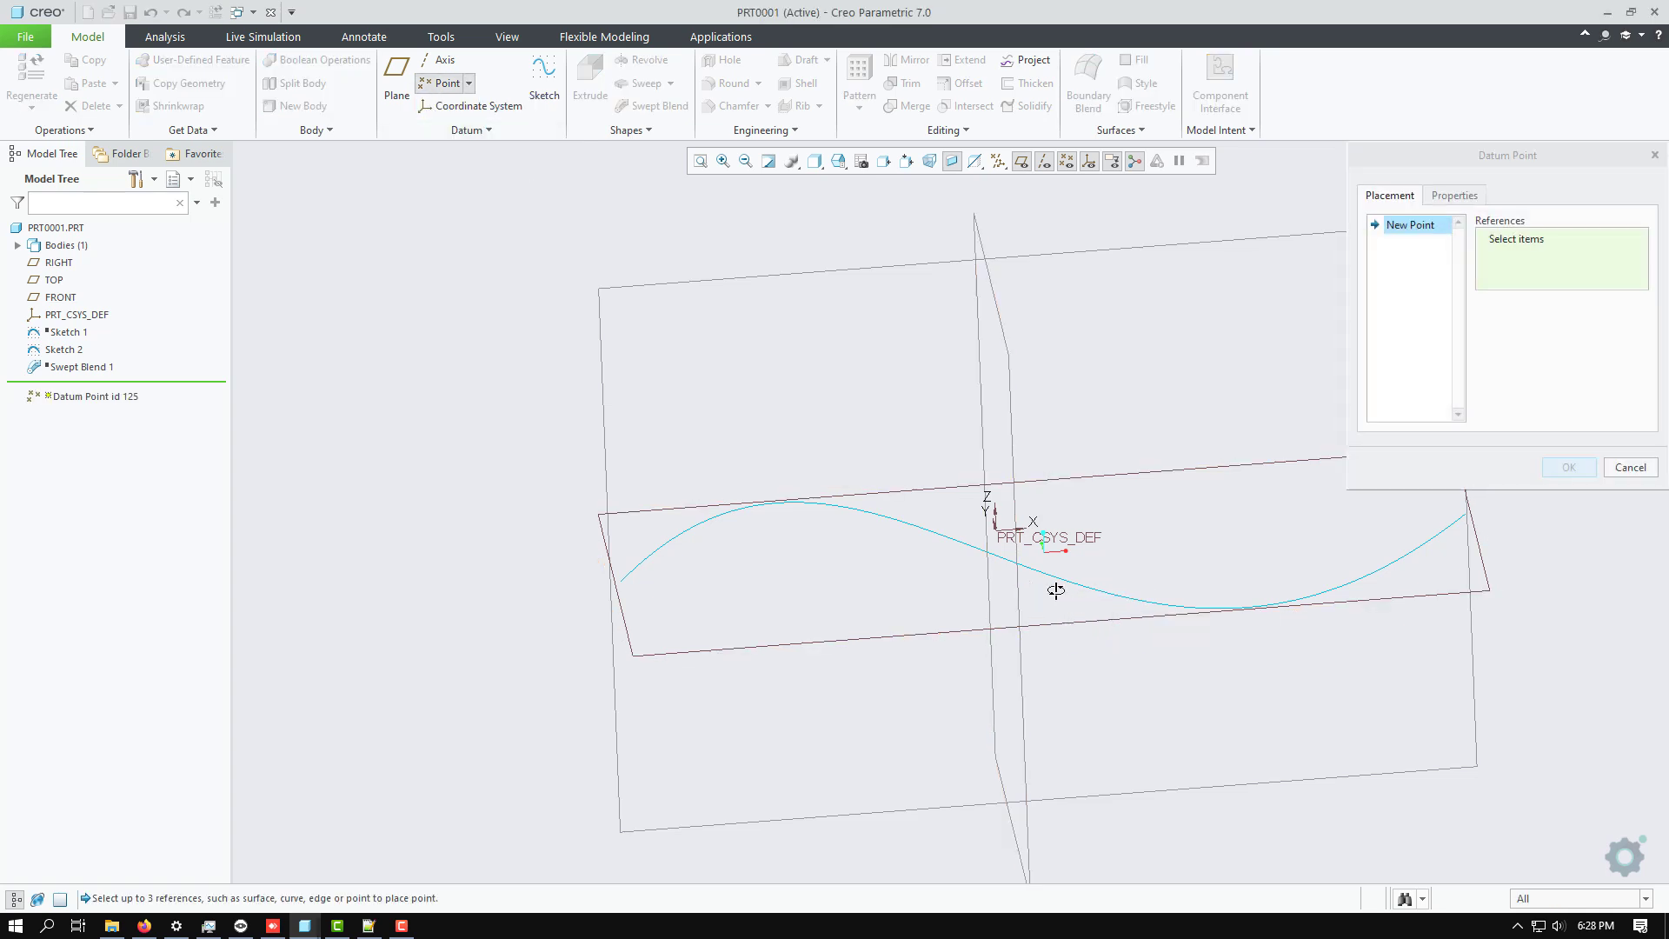
pyautogui.moveTo(1055, 590); pyautogui.dragTo(1078, 609, button='middle')
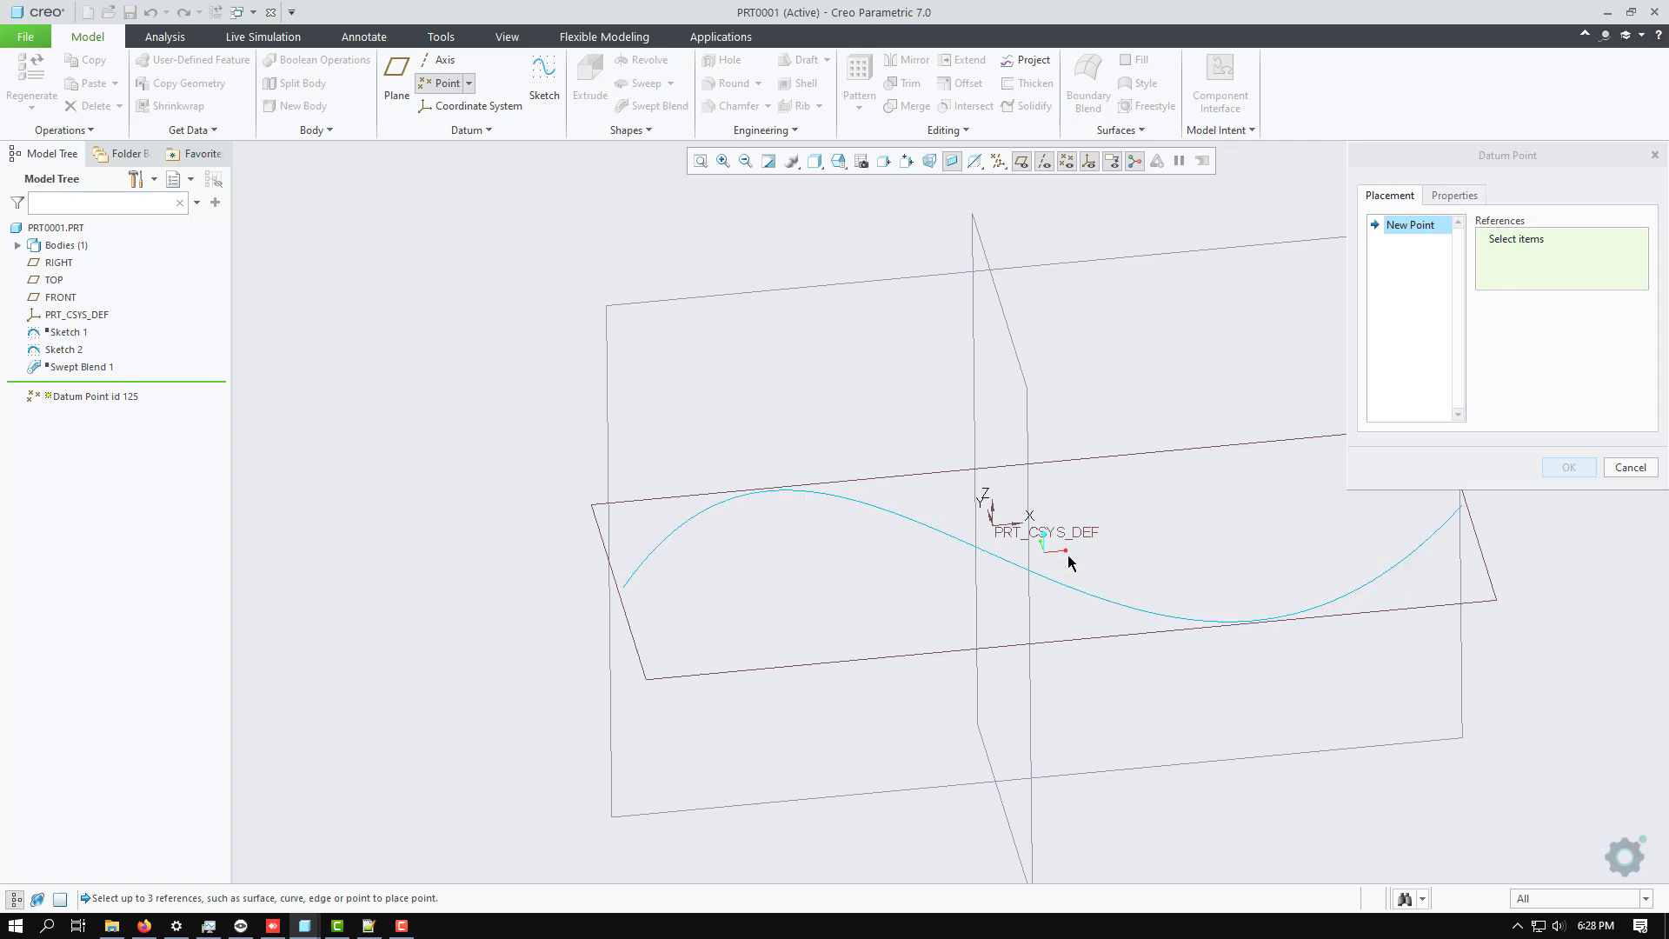
pyautogui.moveTo(1044, 580)
pyautogui.mouseDown(button='middle')
pyautogui.moveTo(1047, 557)
pyautogui.moveTo(1051, 580)
pyautogui.mouseUp(button='middle')
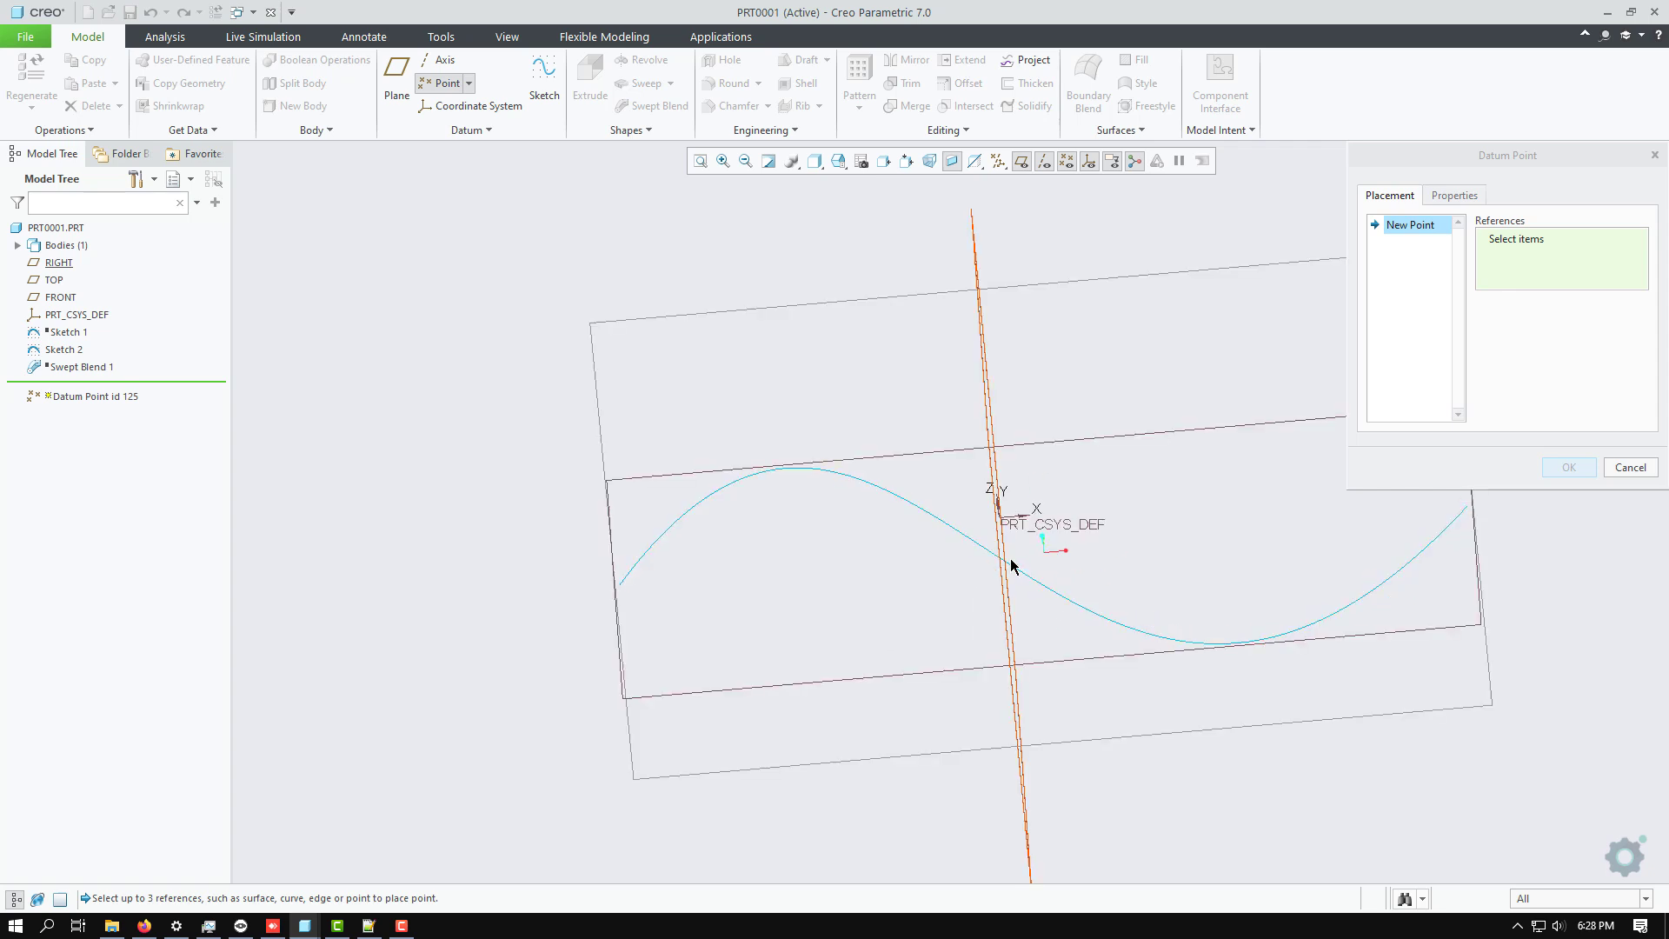
pyautogui.click(1015, 574)
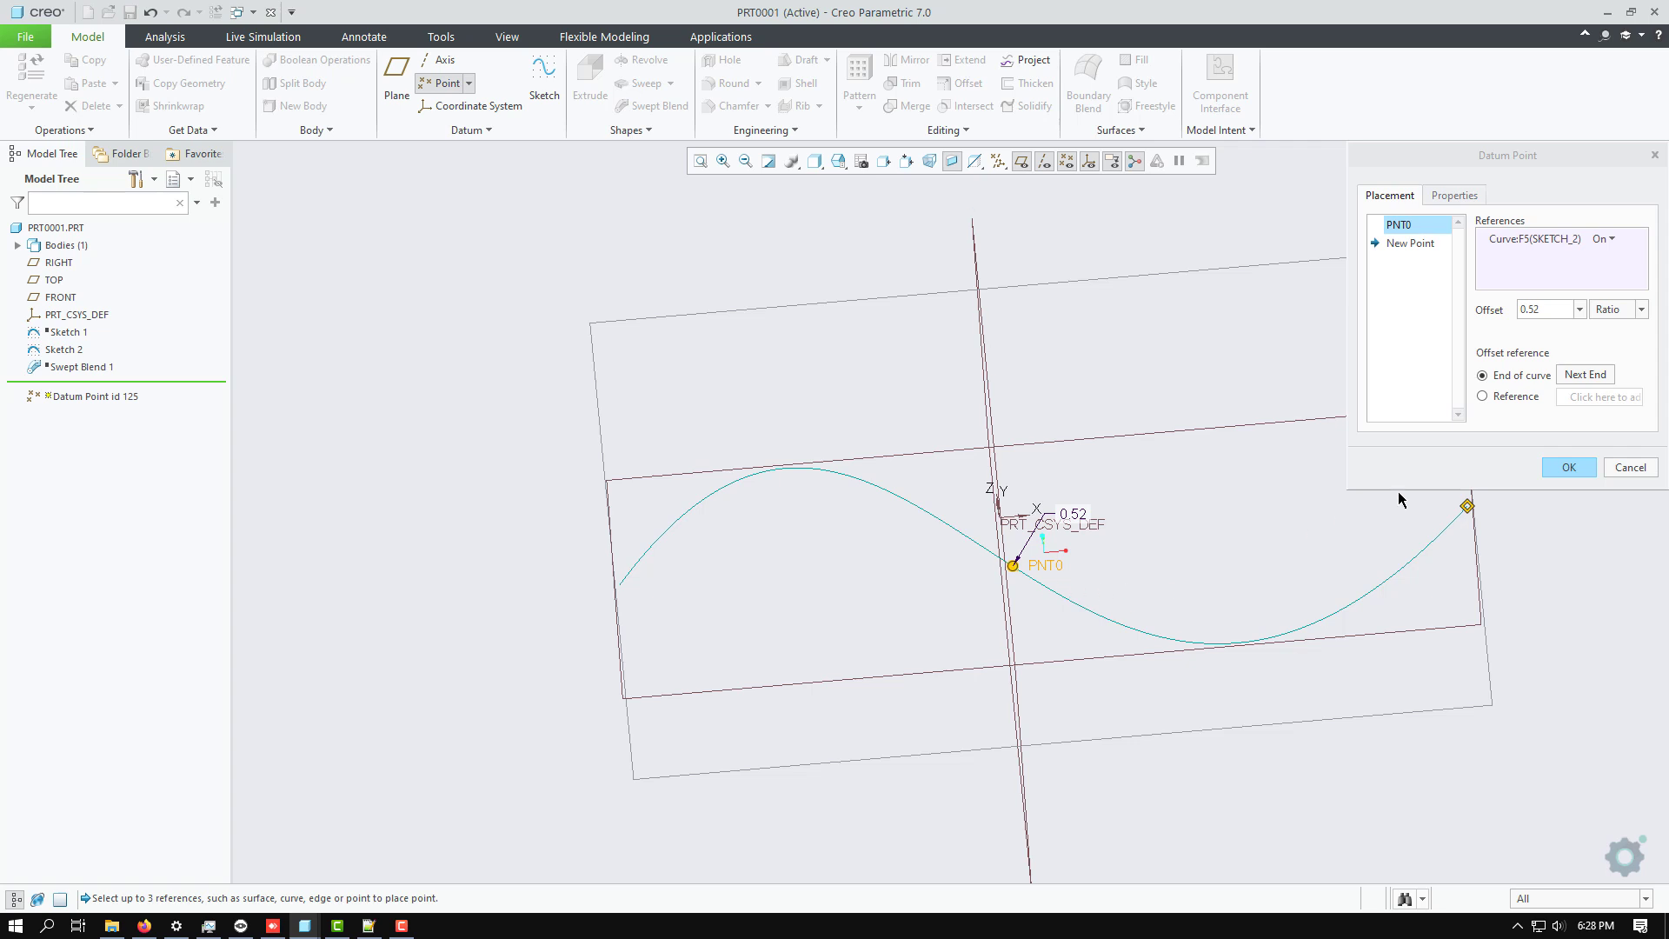
pyautogui.moveTo(1556, 156); pyautogui.dragTo(1556, 70)
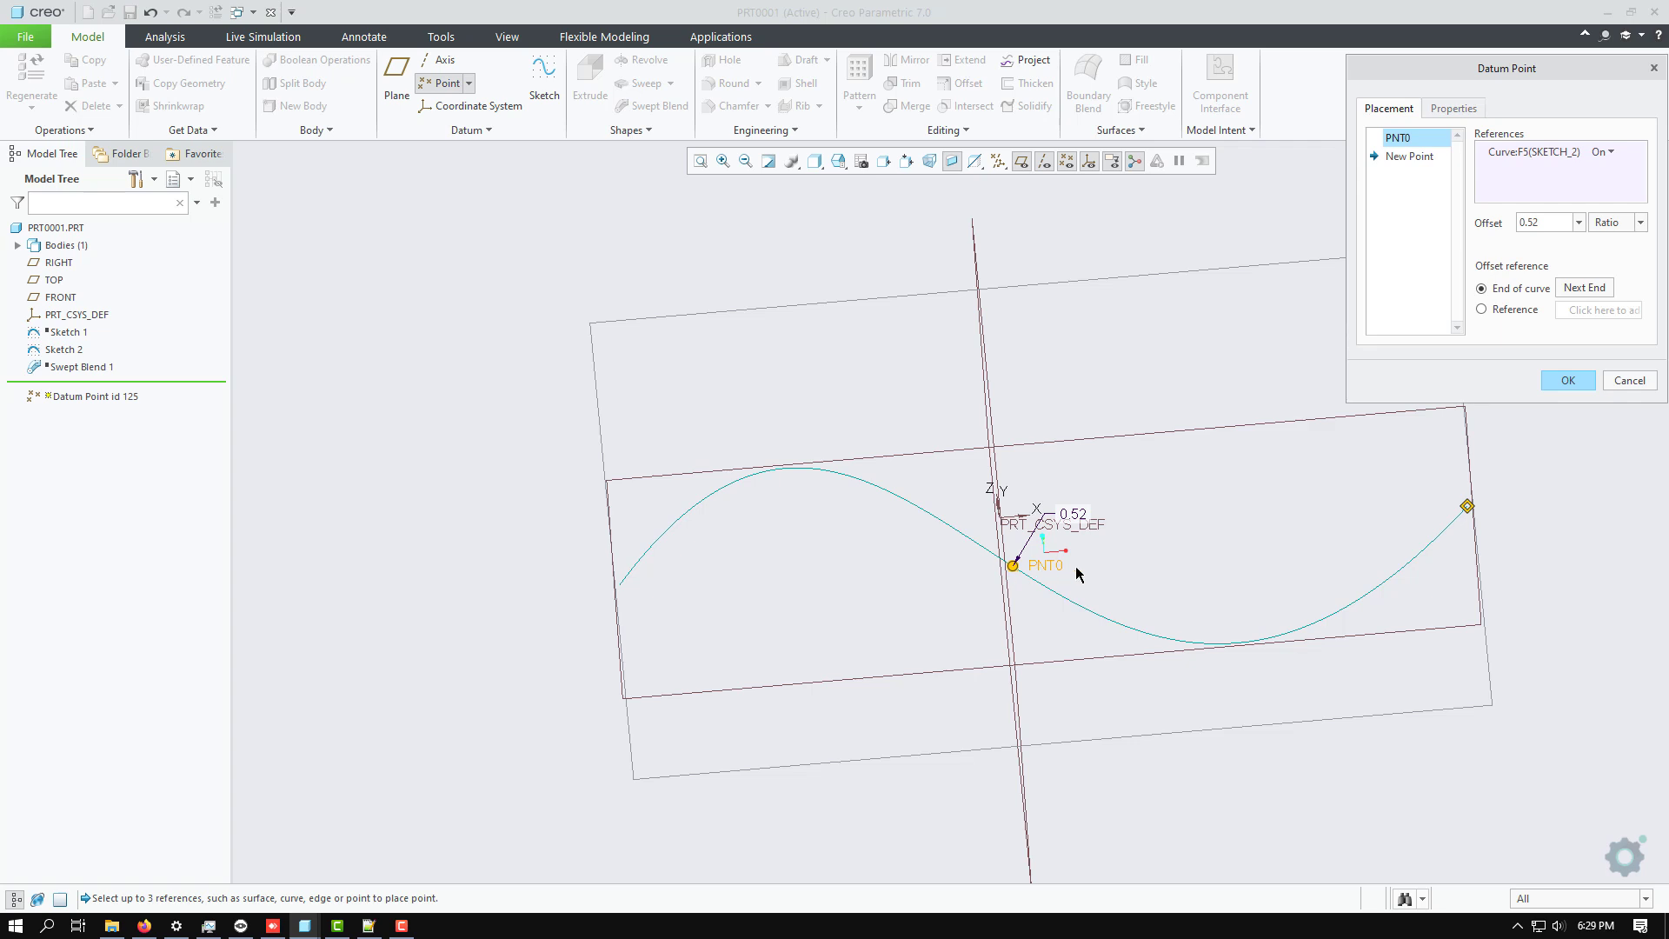
# Set the datum point's offset ratio to 0.3 from the end of the curve.
pyautogui.moveTo(1156, 437); pyautogui.dragTo(1221, 418, button='middle')
pyautogui.click(1577, 224)
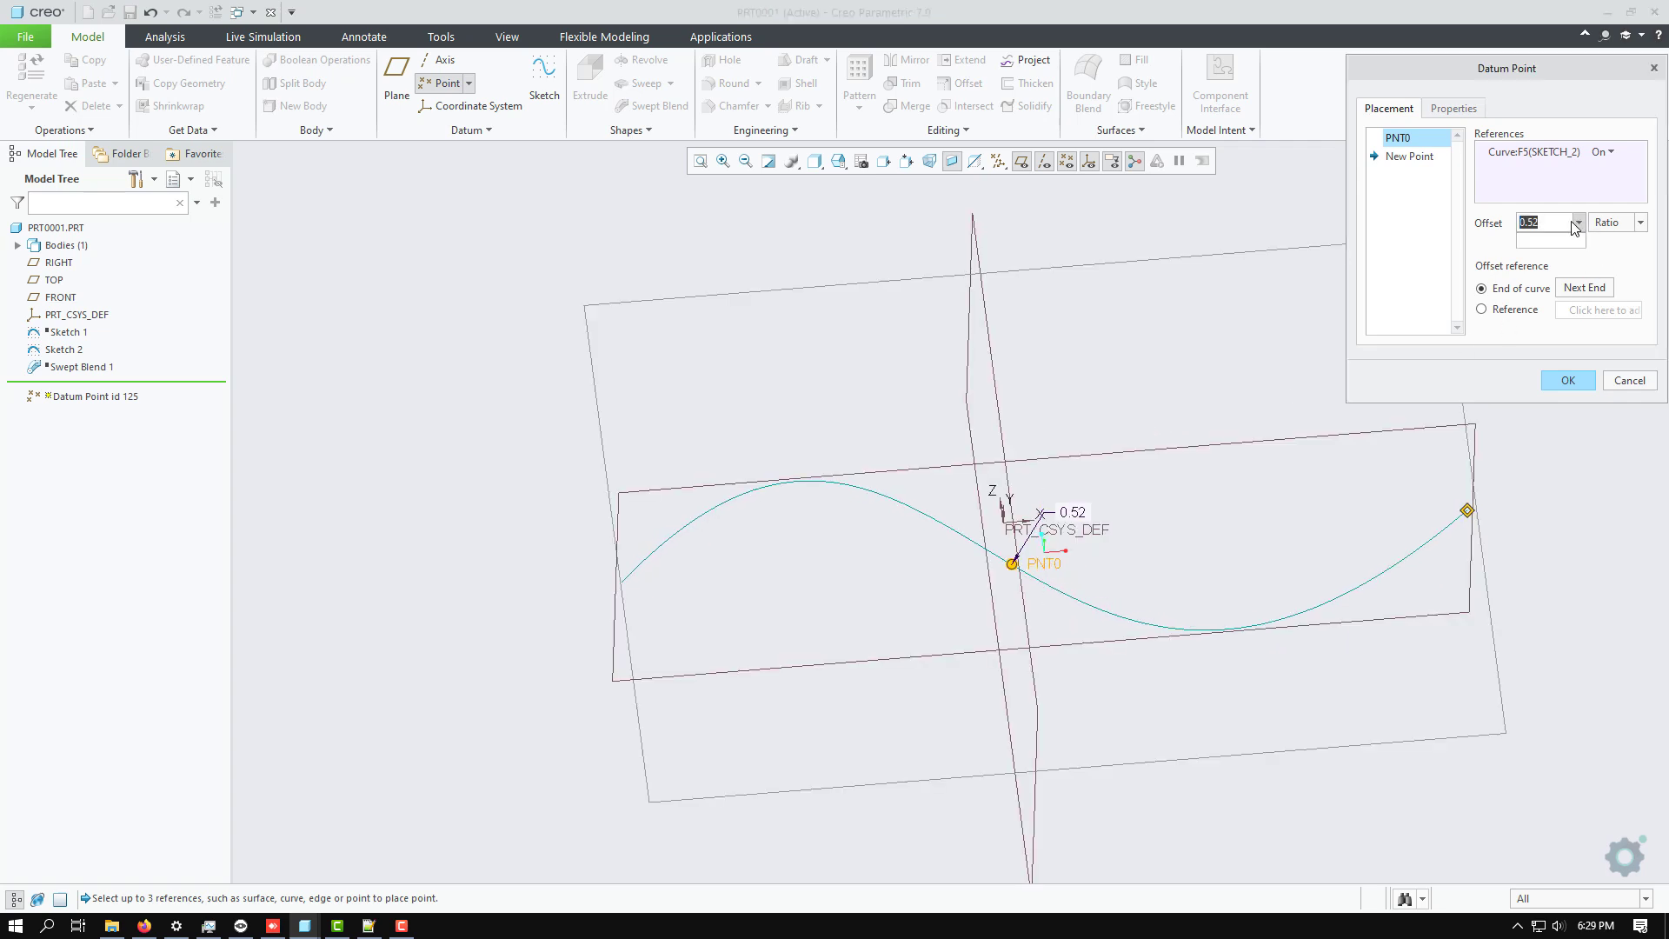
pyautogui.write('0')
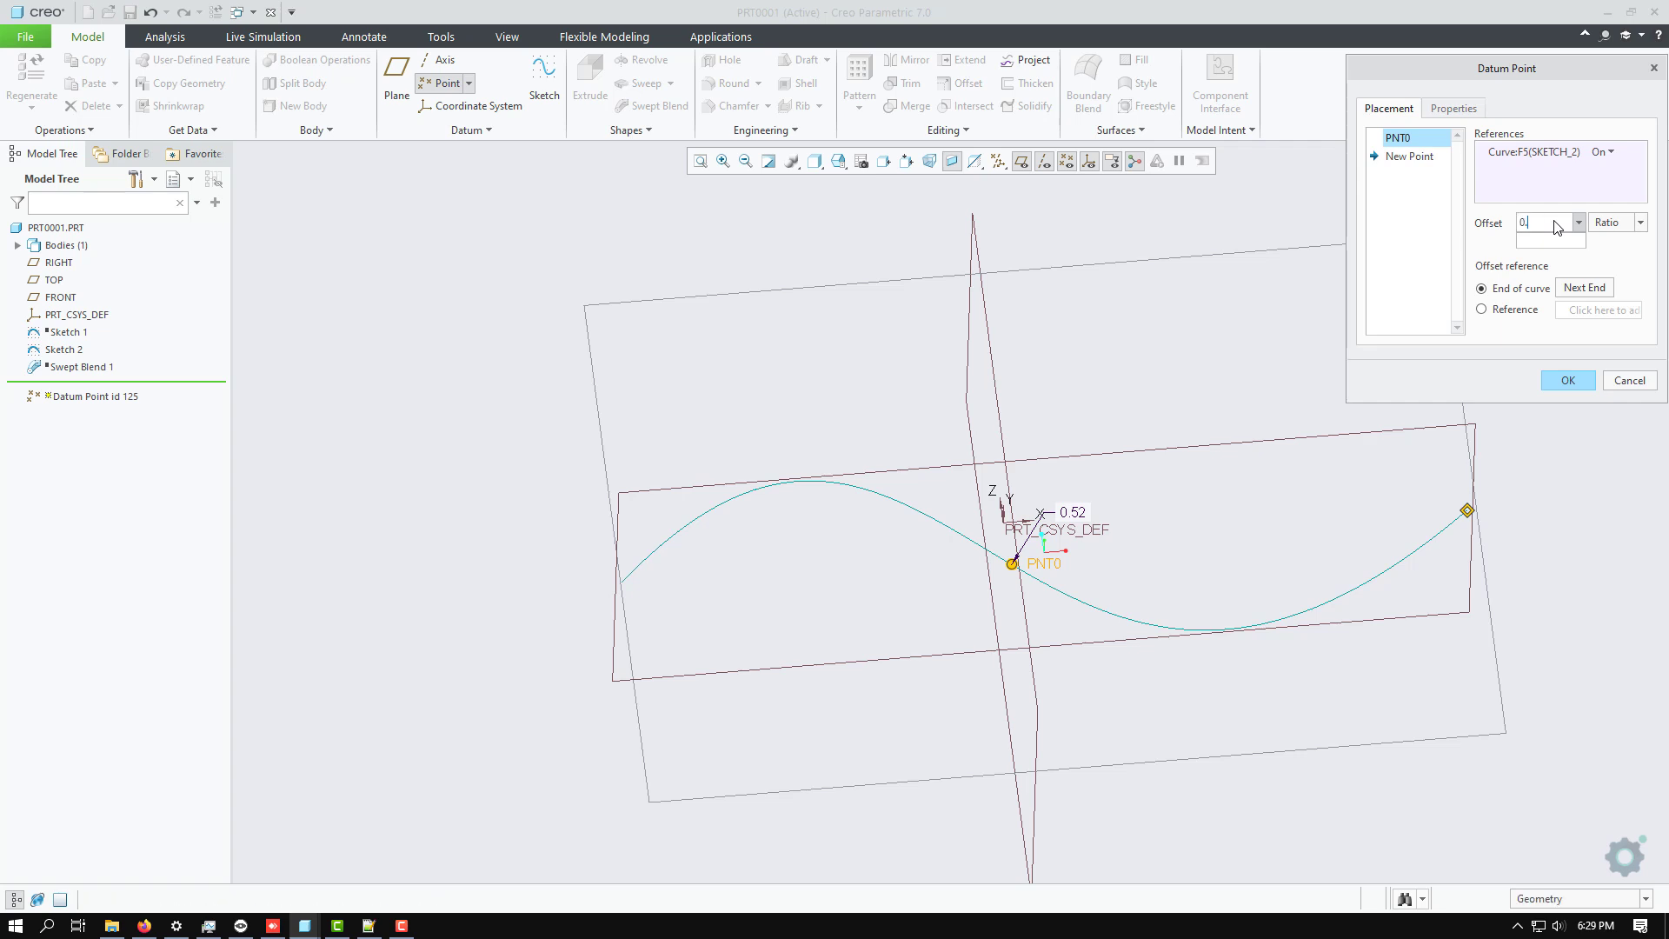
pyautogui.write('.3')
pyautogui.press('Return')
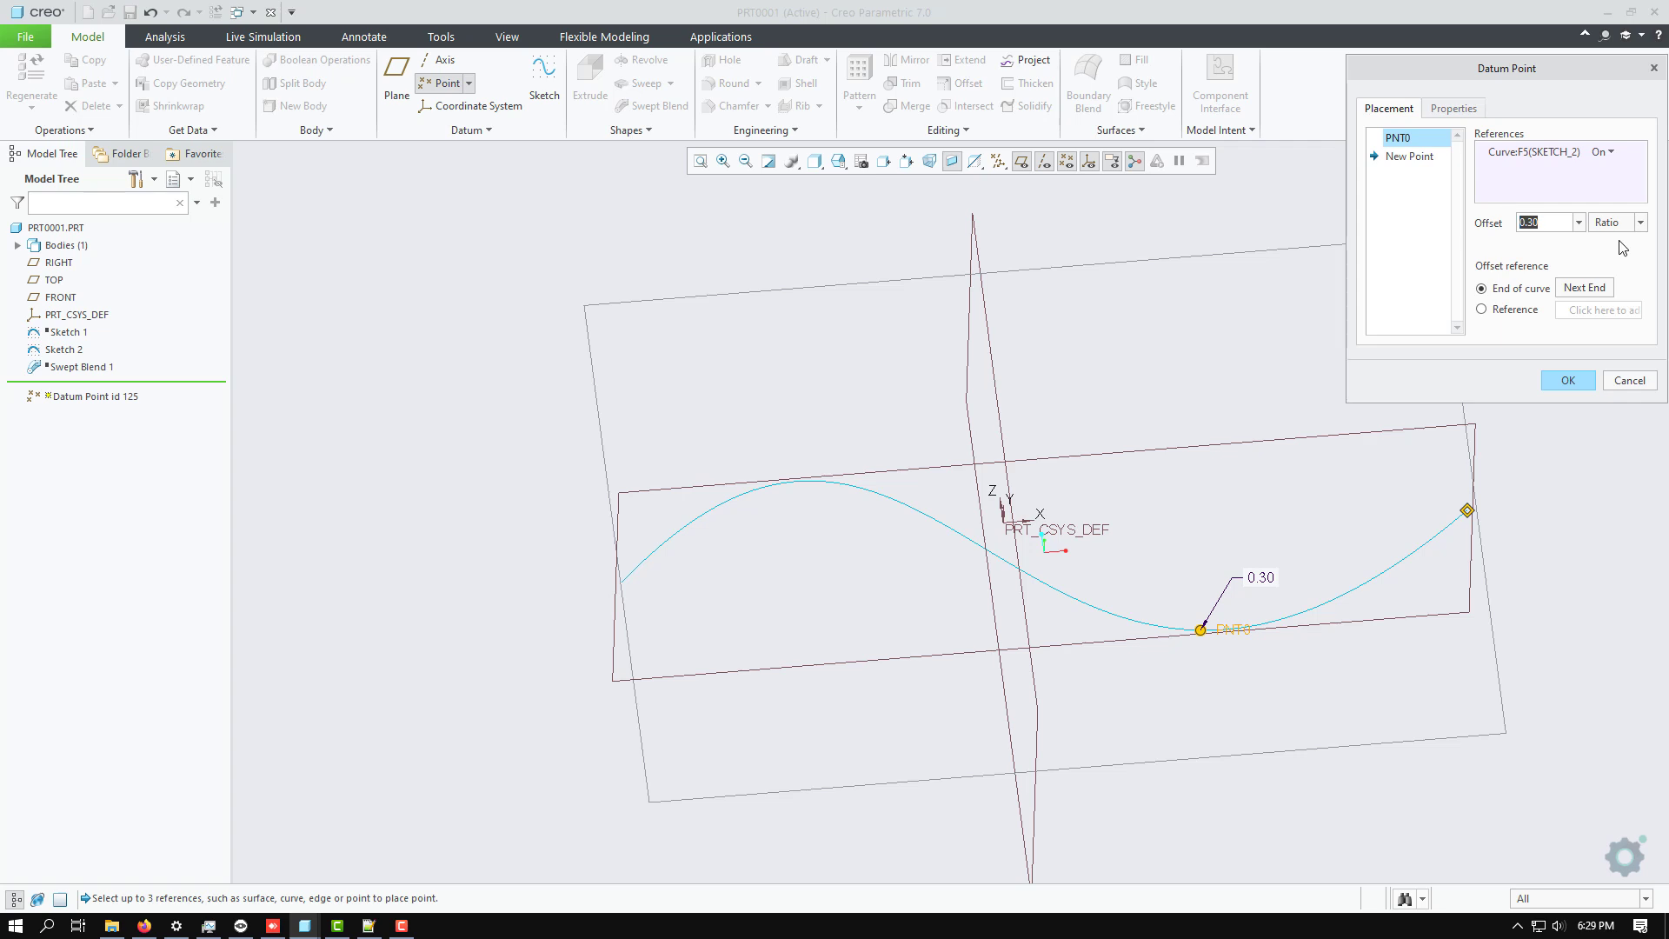
# Set the datum point's offset ratio to 0.5 along the spline.
pyautogui.write('50')
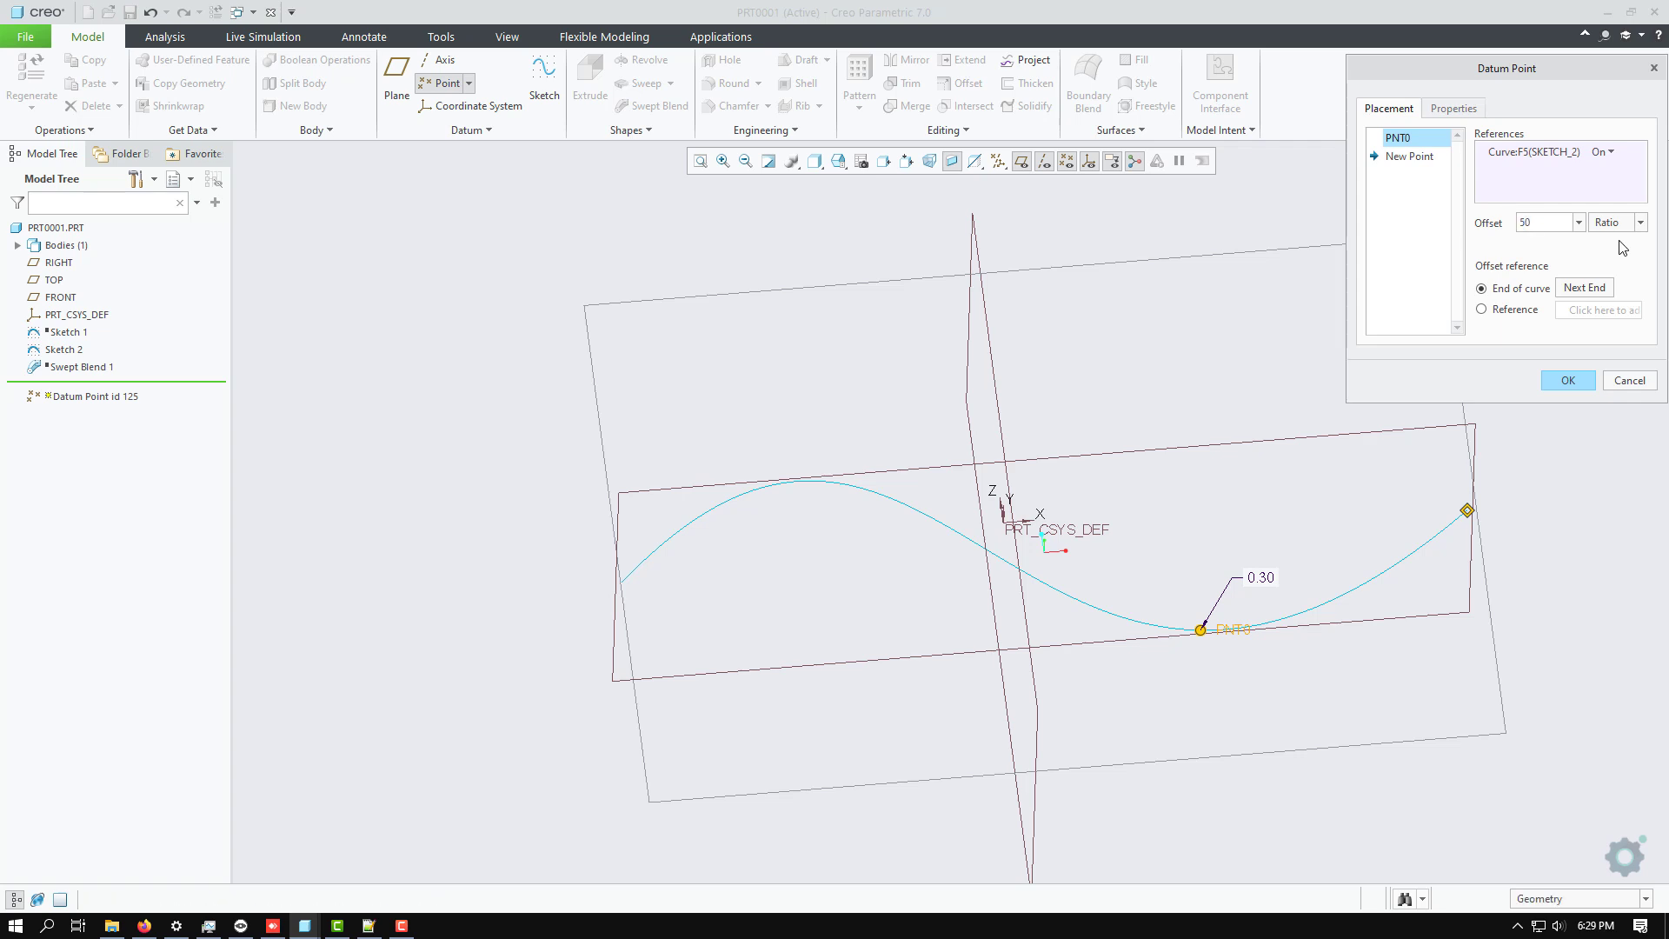
pyautogui.press('Return')
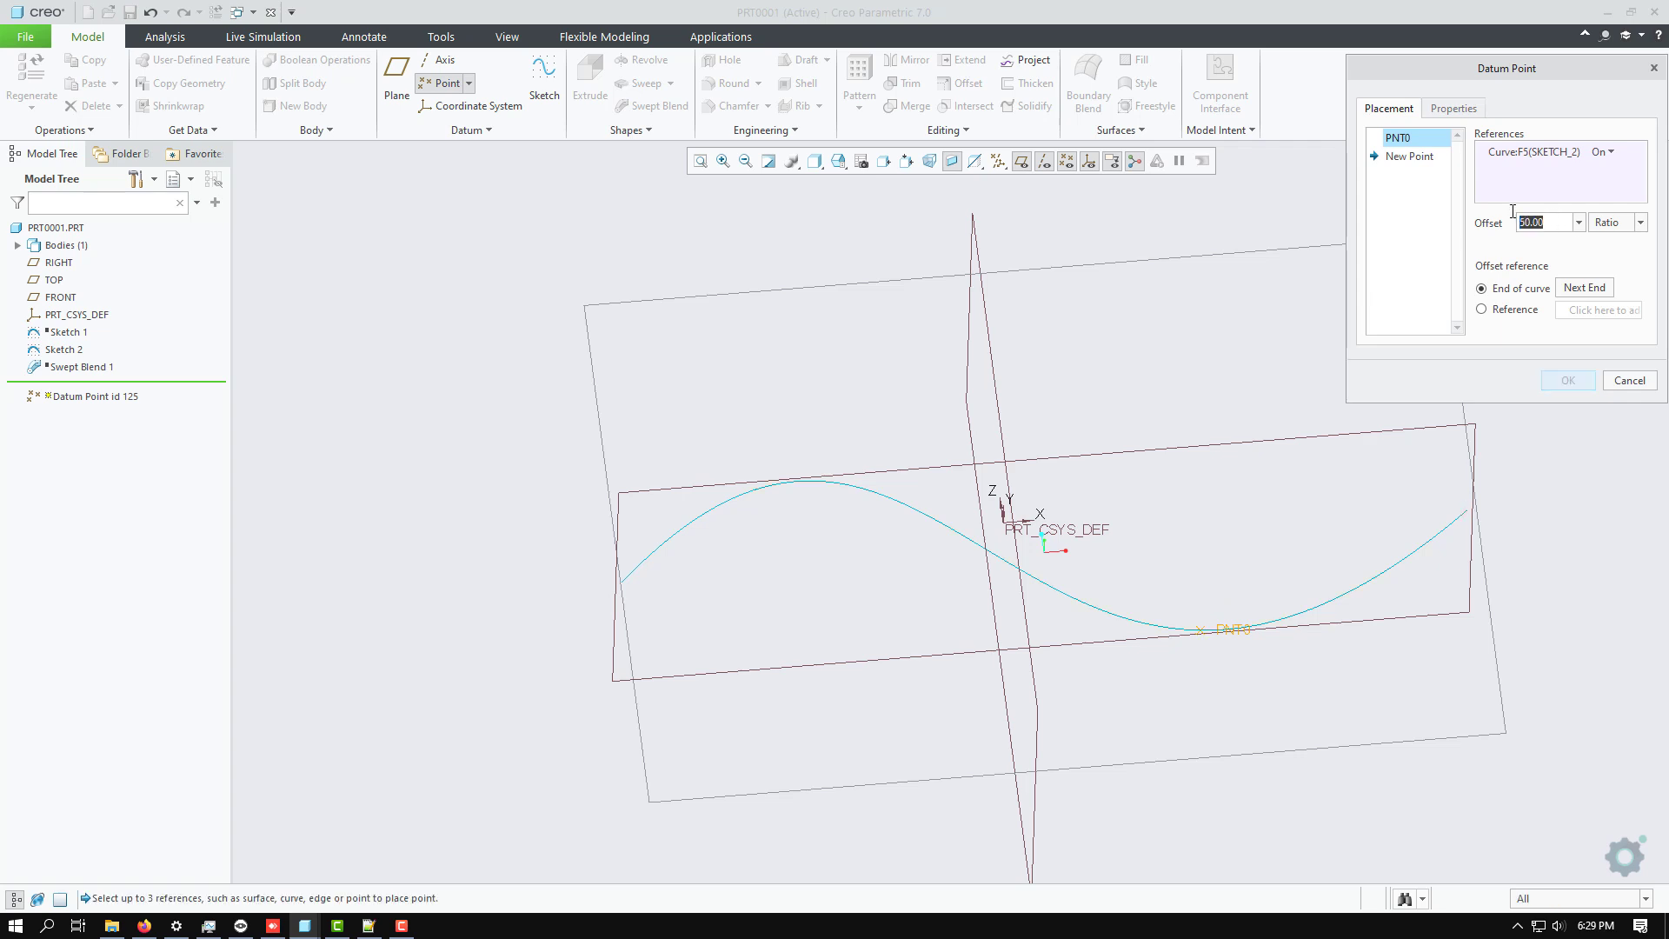
pyautogui.write('0.')
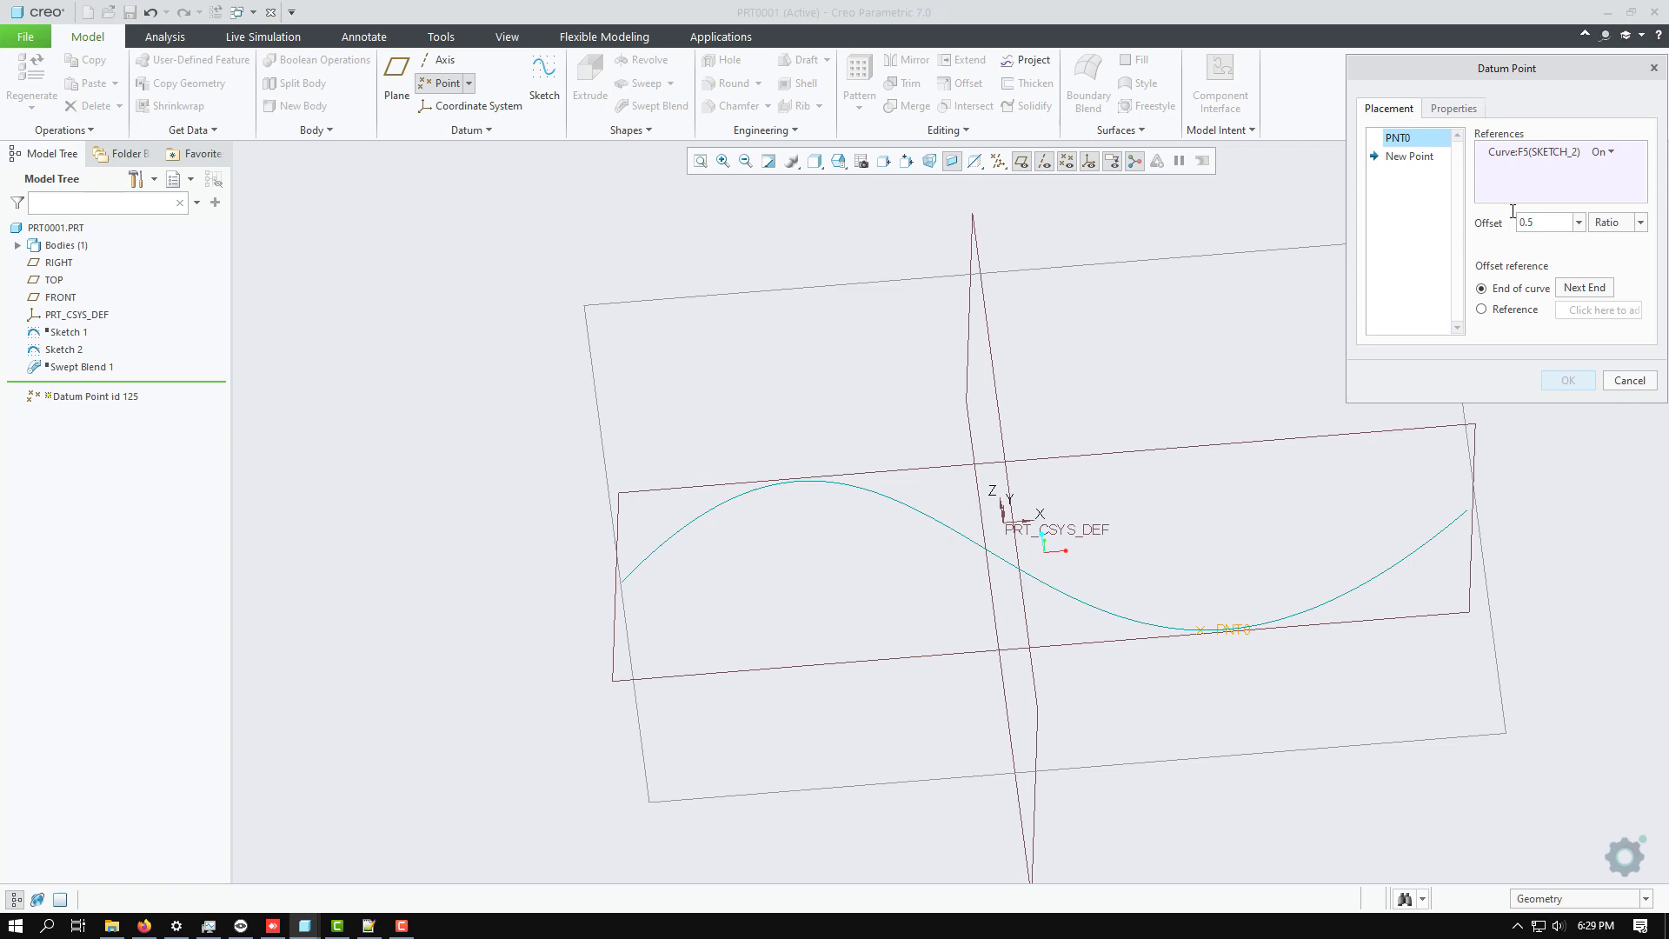
pyautogui.write('5')
pyautogui.press('Return')
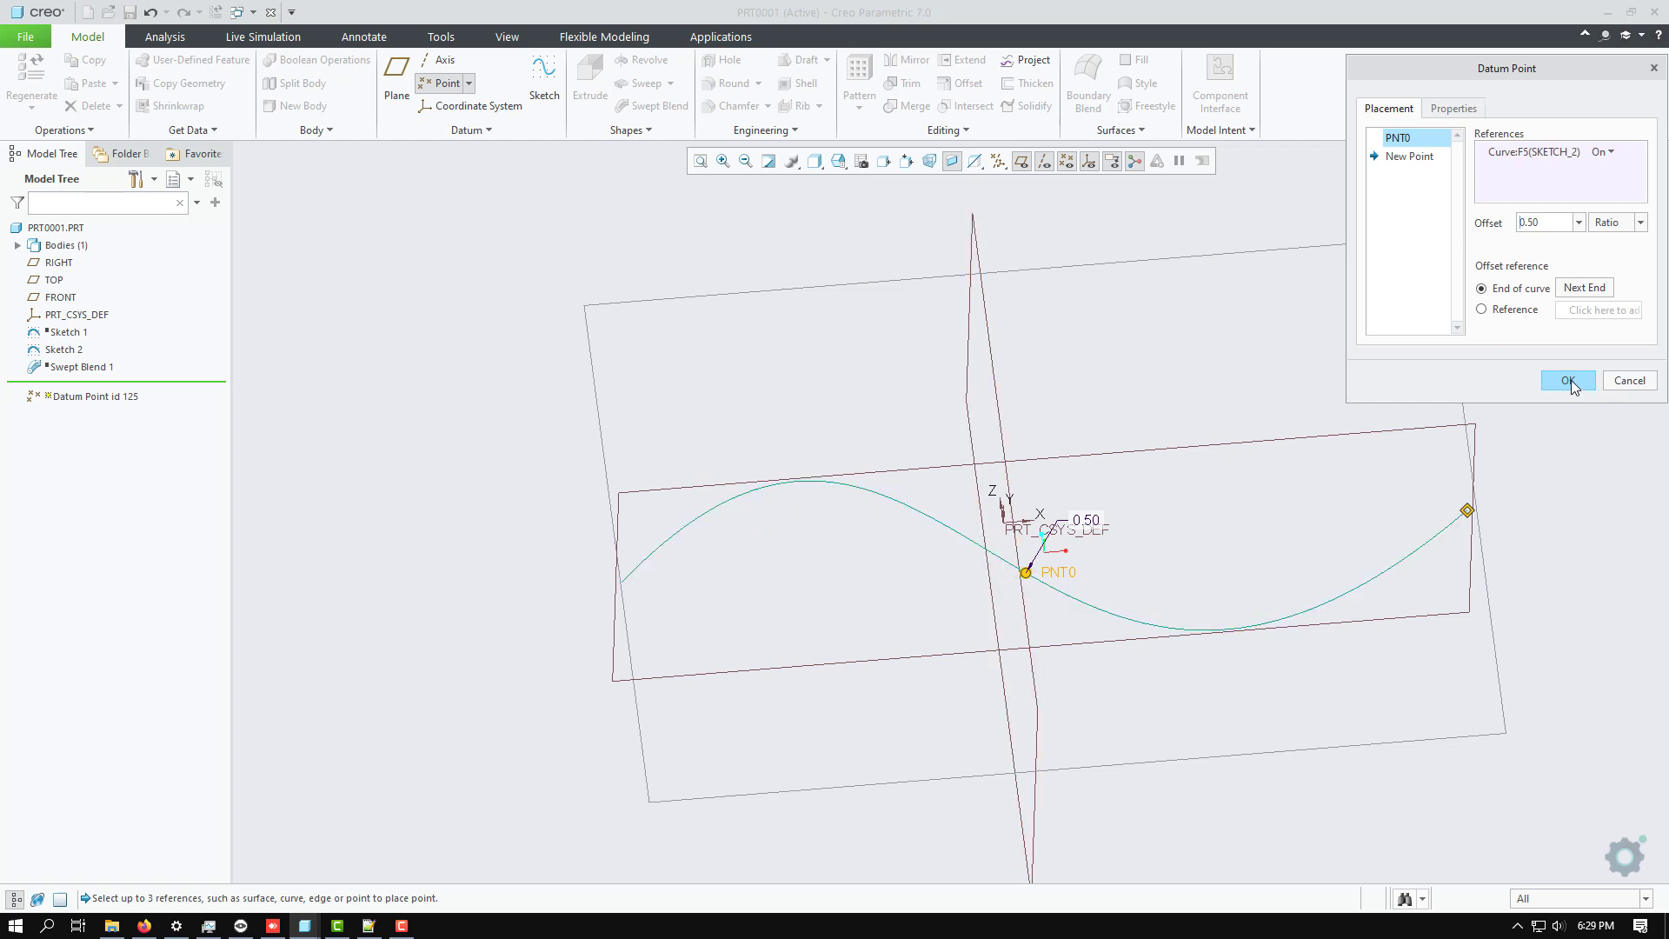
# Place a trial second point on the spline, delete it, and confirm the datum point feature with only the first point.
pyautogui.click(1409, 156)
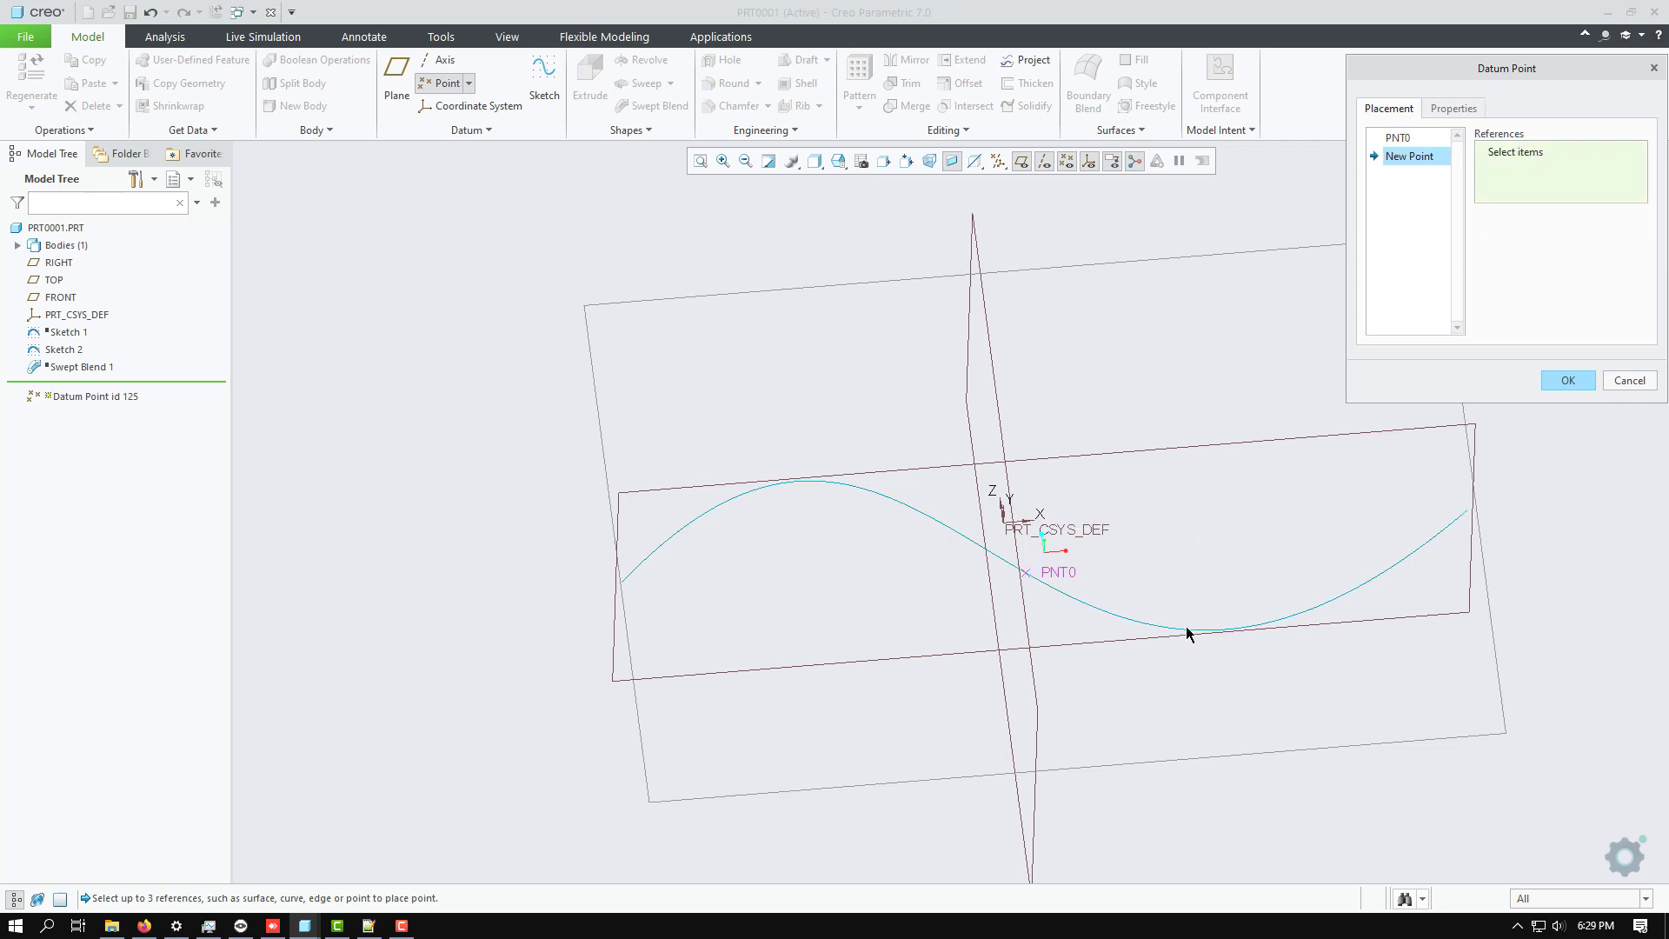
pyautogui.click(896, 499)
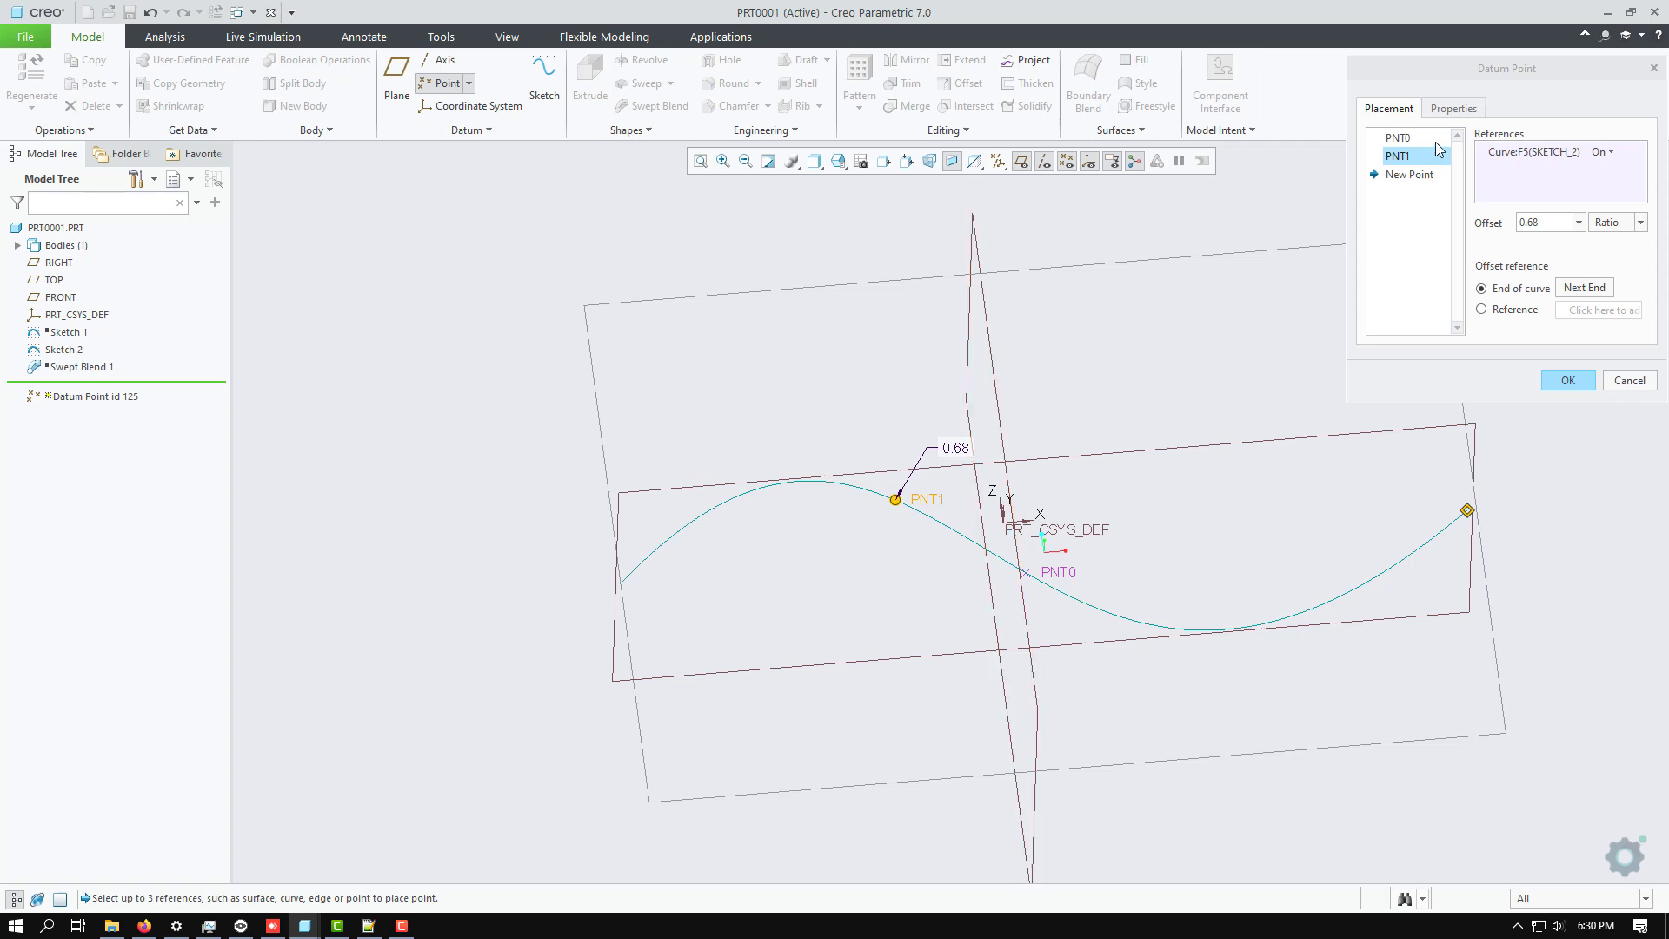
pyautogui.rightClick(1395, 159)
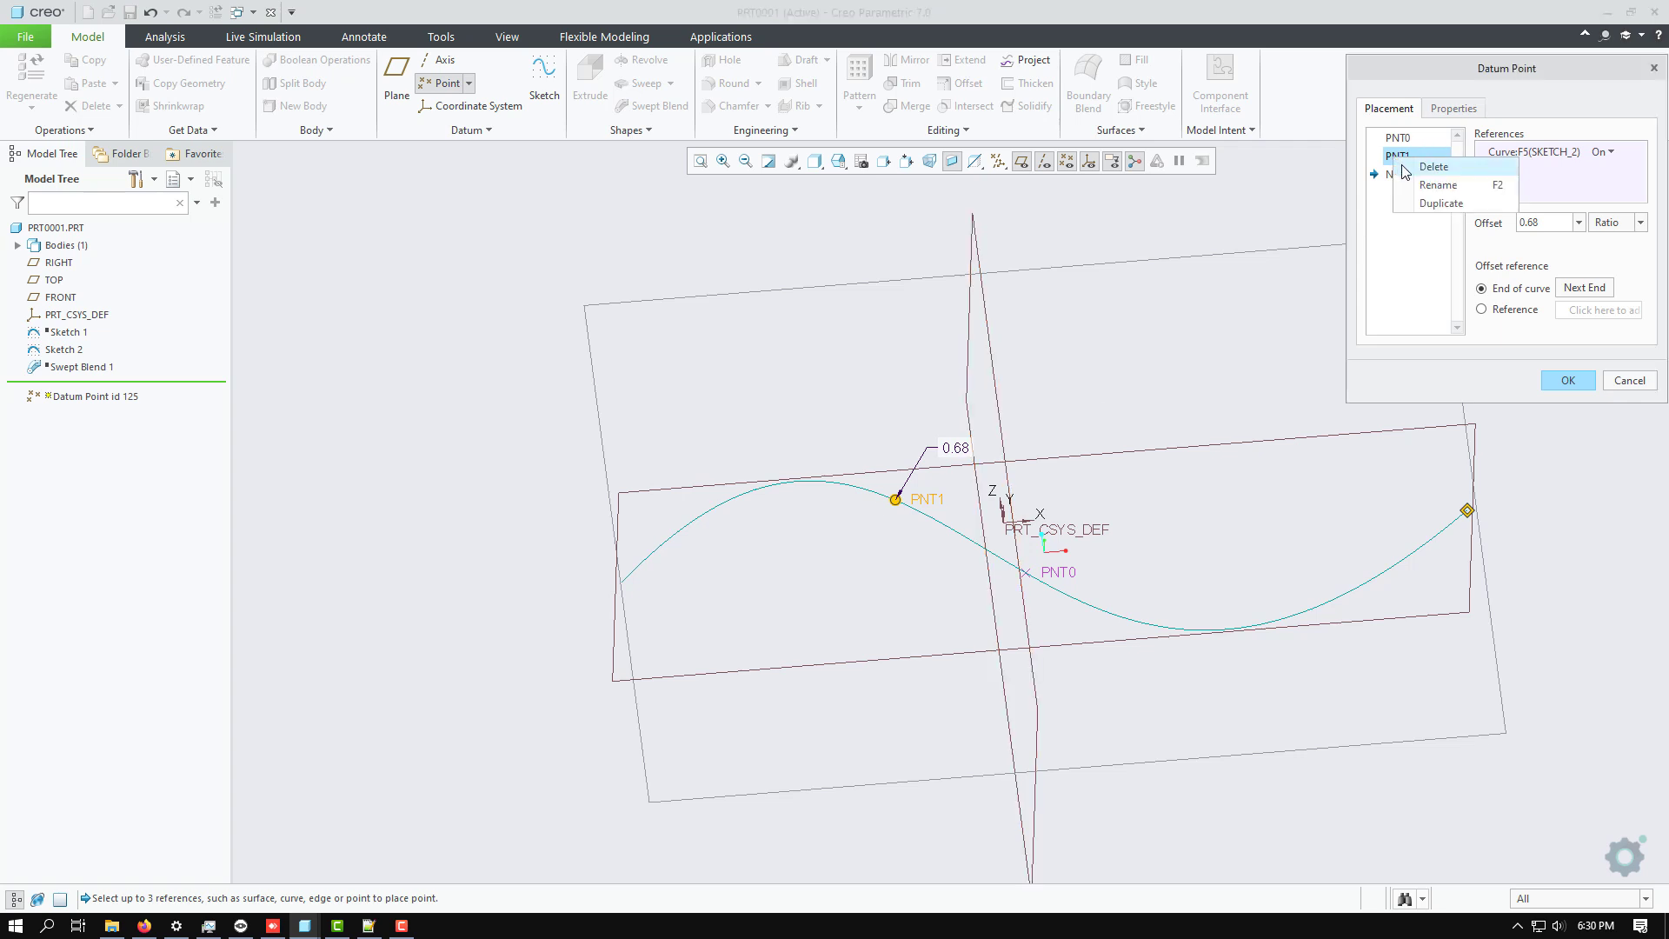
pyautogui.click(1433, 167)
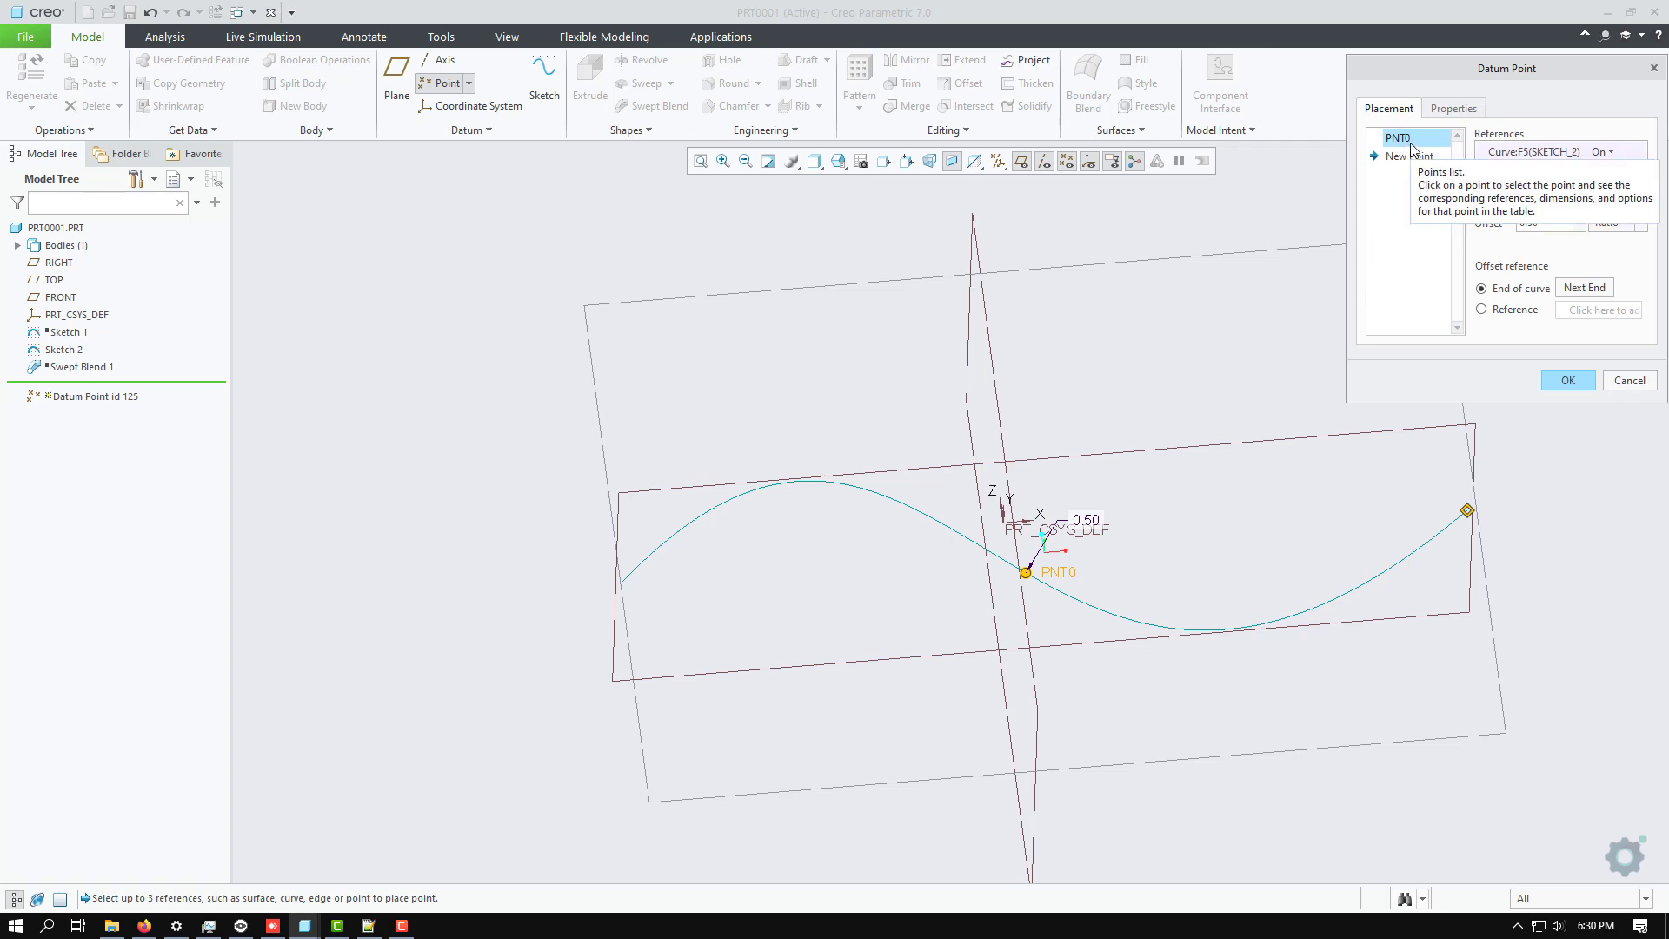
pyautogui.click(1567, 379)
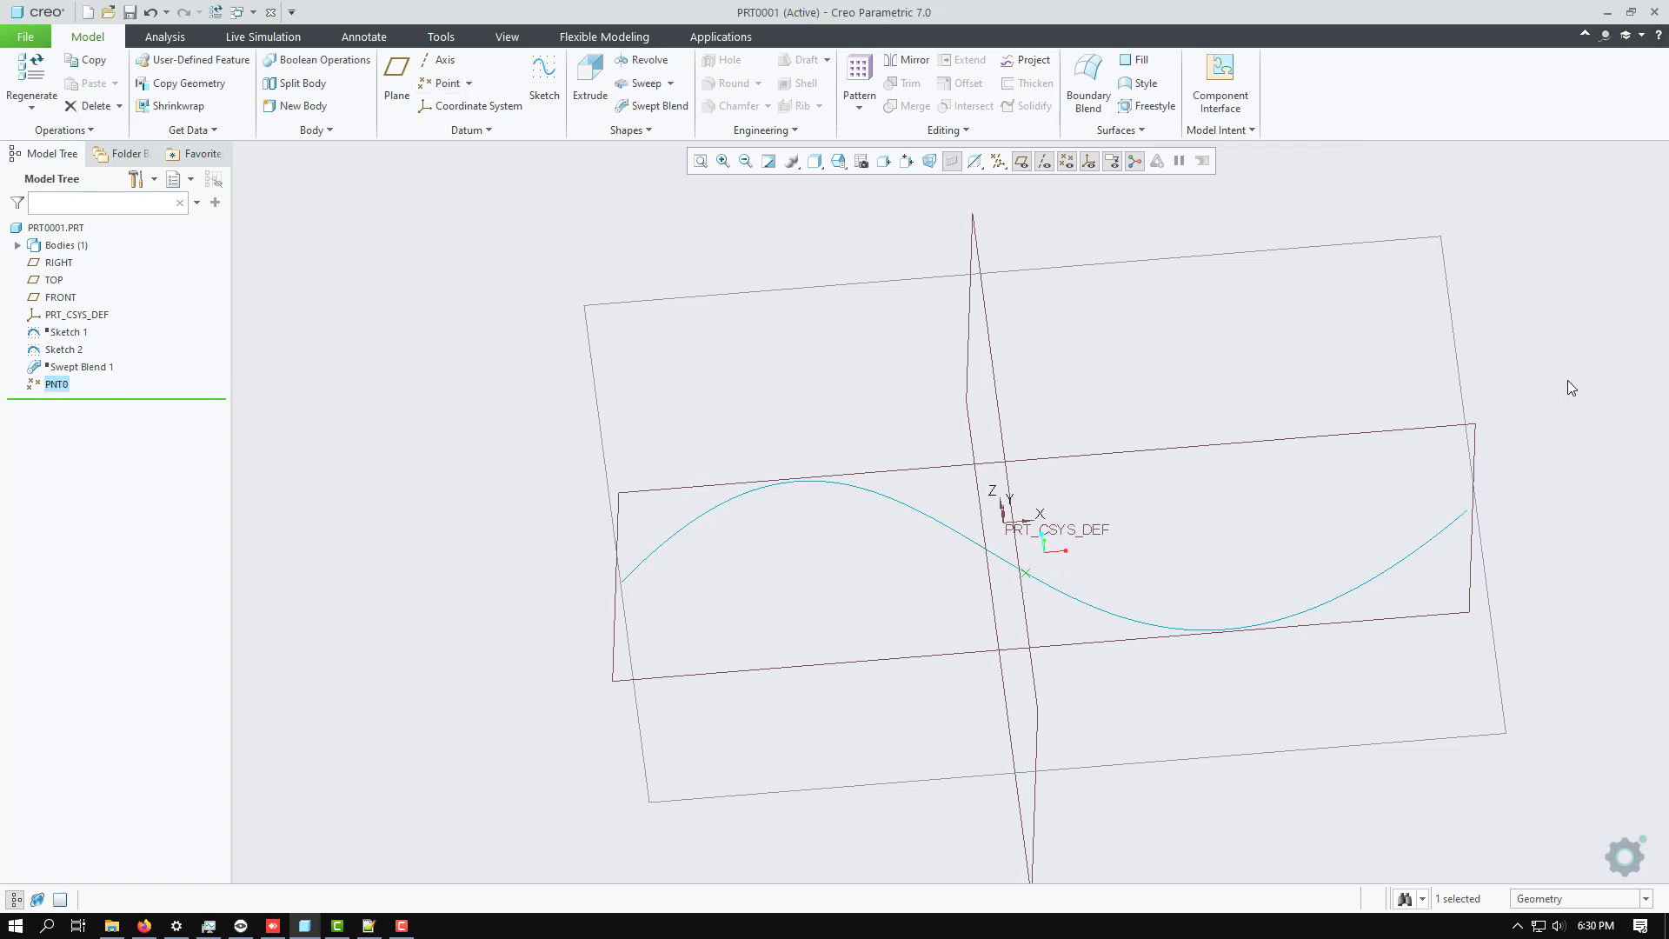
# Try to move the suppressed Swept Blend 1 below datum point PNT0 in the feature order.
pyautogui.click(83, 369)
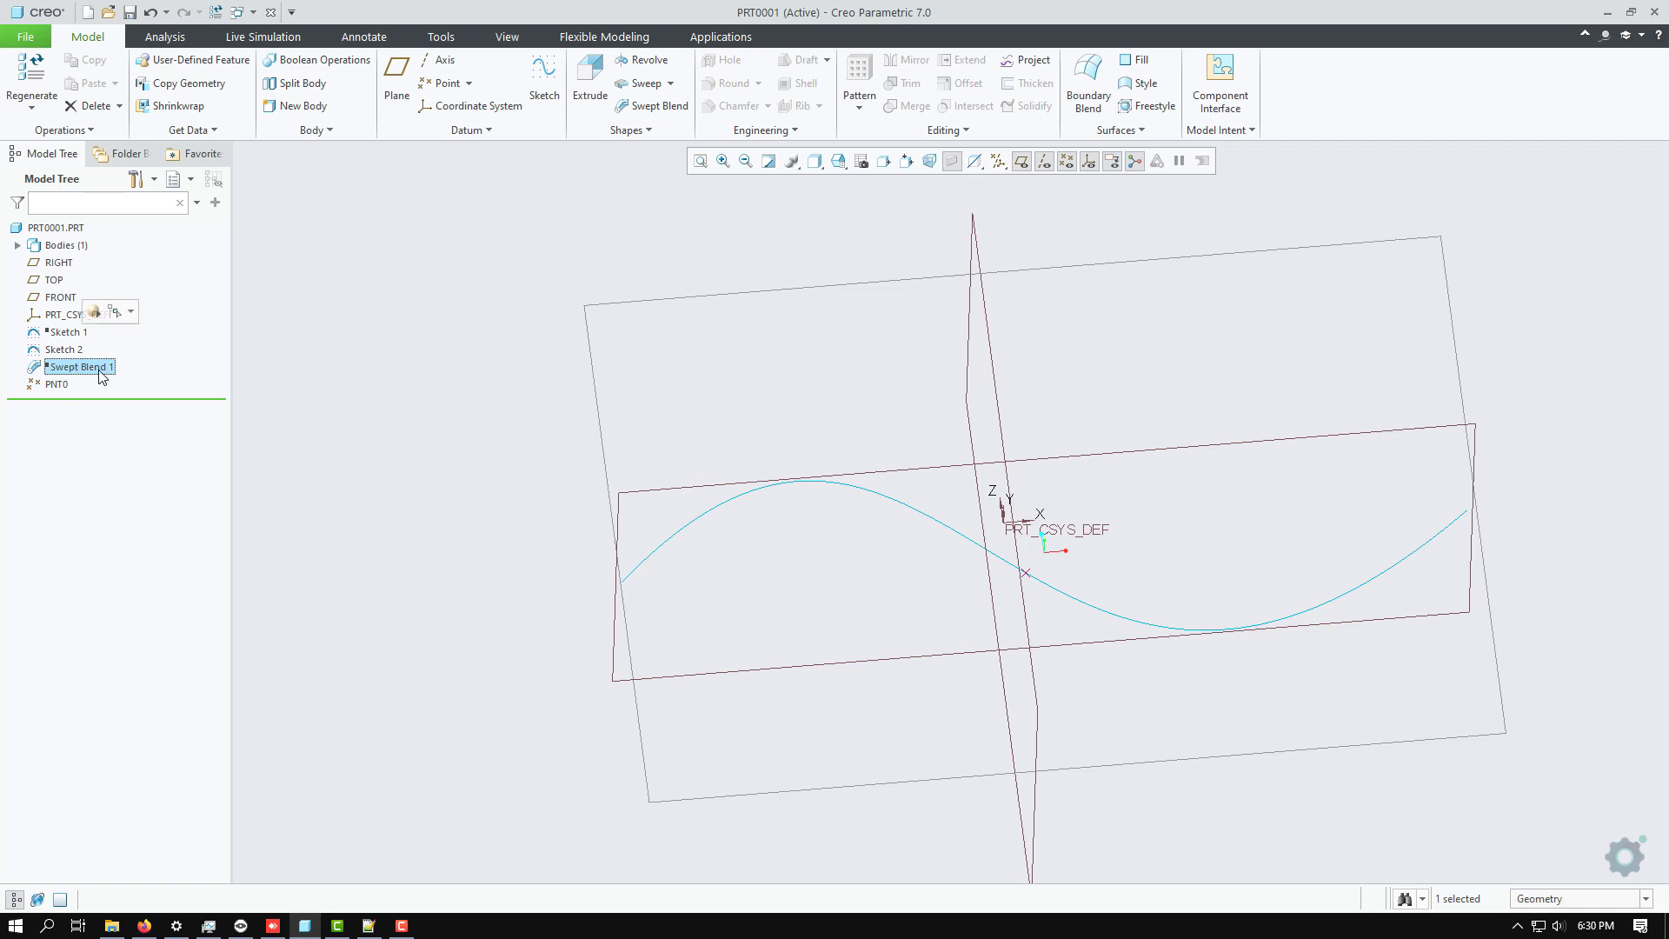
pyautogui.click(64, 368)
pyautogui.click(58, 386)
pyautogui.click(67, 368)
pyautogui.moveTo(69, 370); pyautogui.dragTo(52, 386)
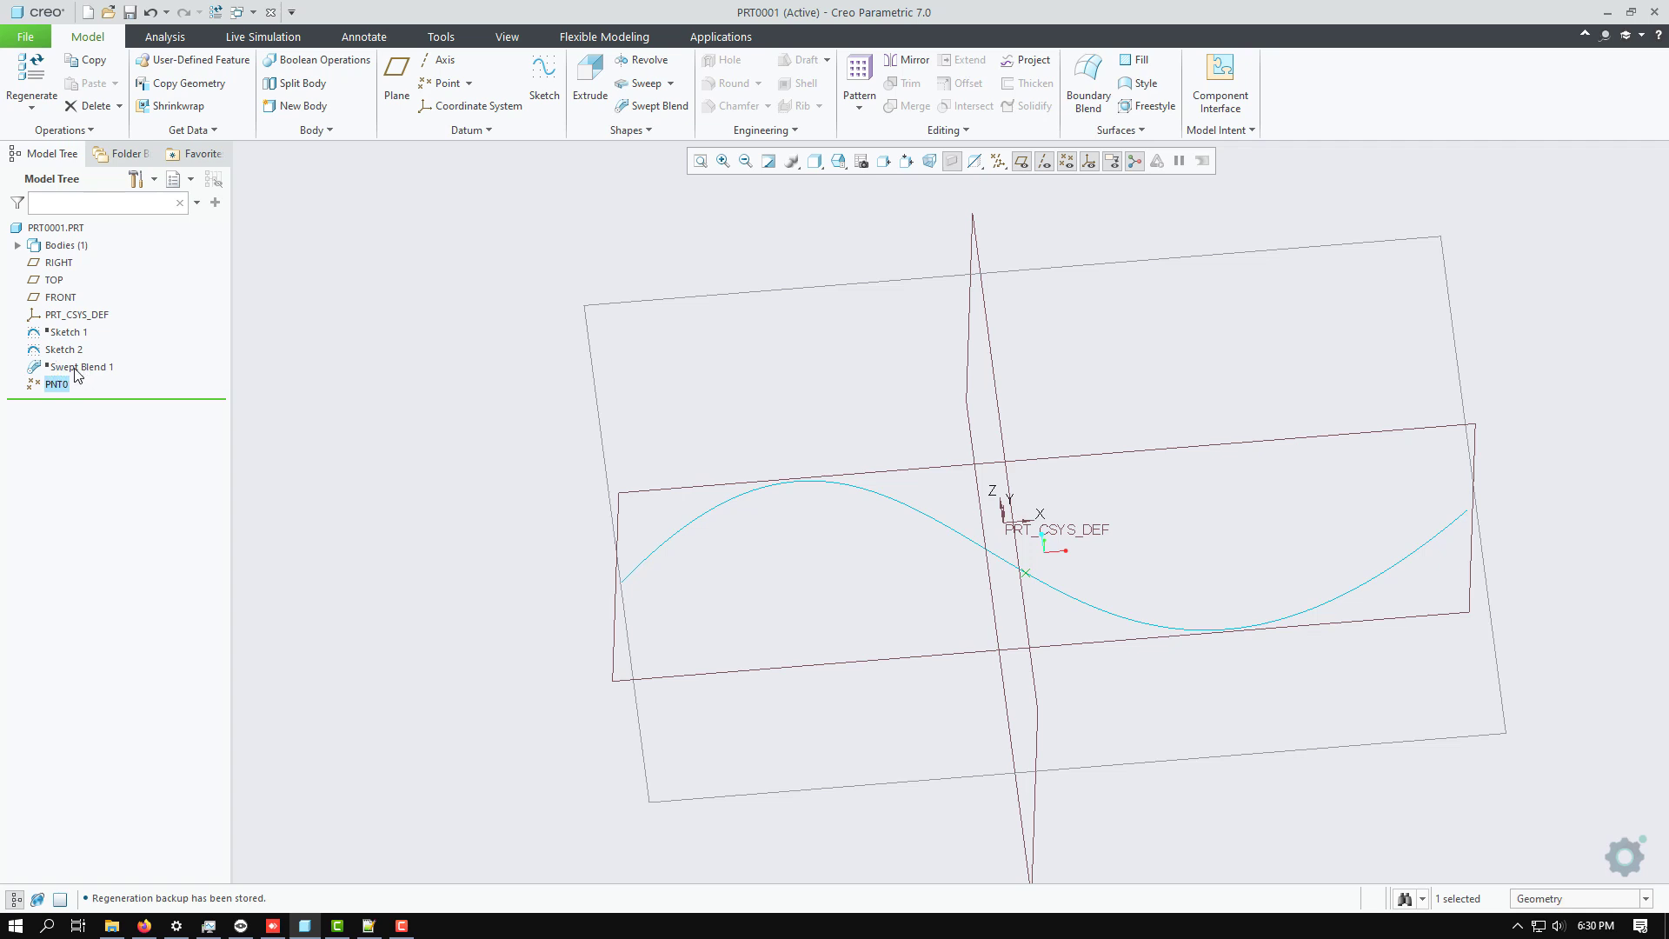
# Resume the suppressed Swept Blend 1 feature.
pyautogui.rightClick(77, 372)
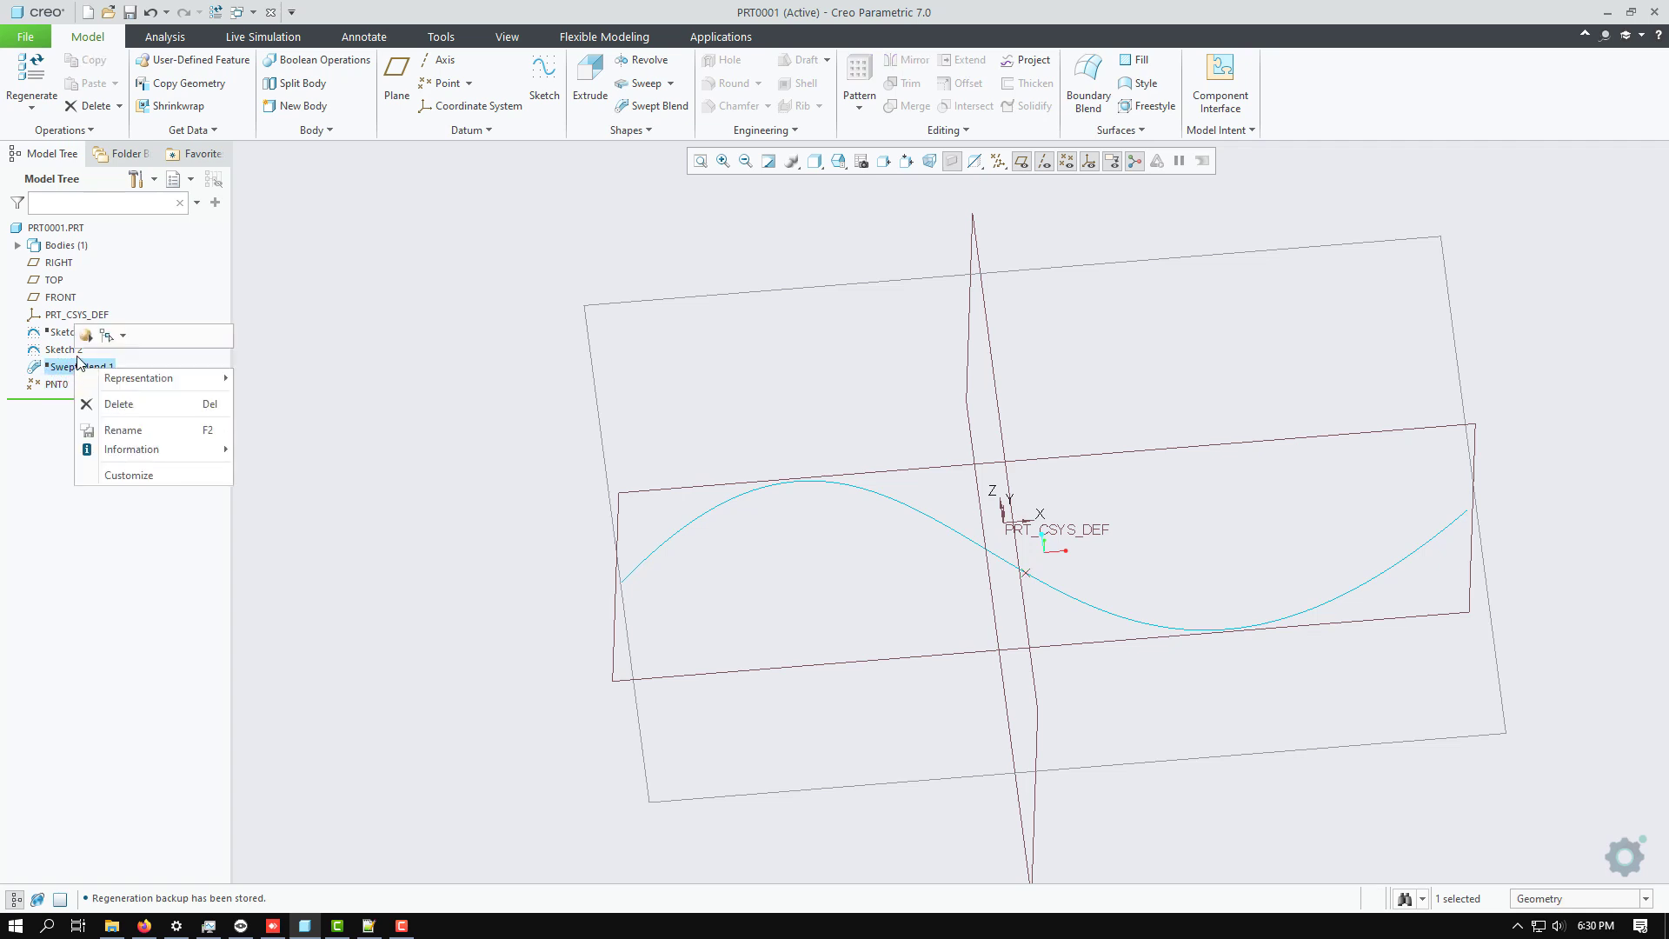
pyautogui.click(85, 336)
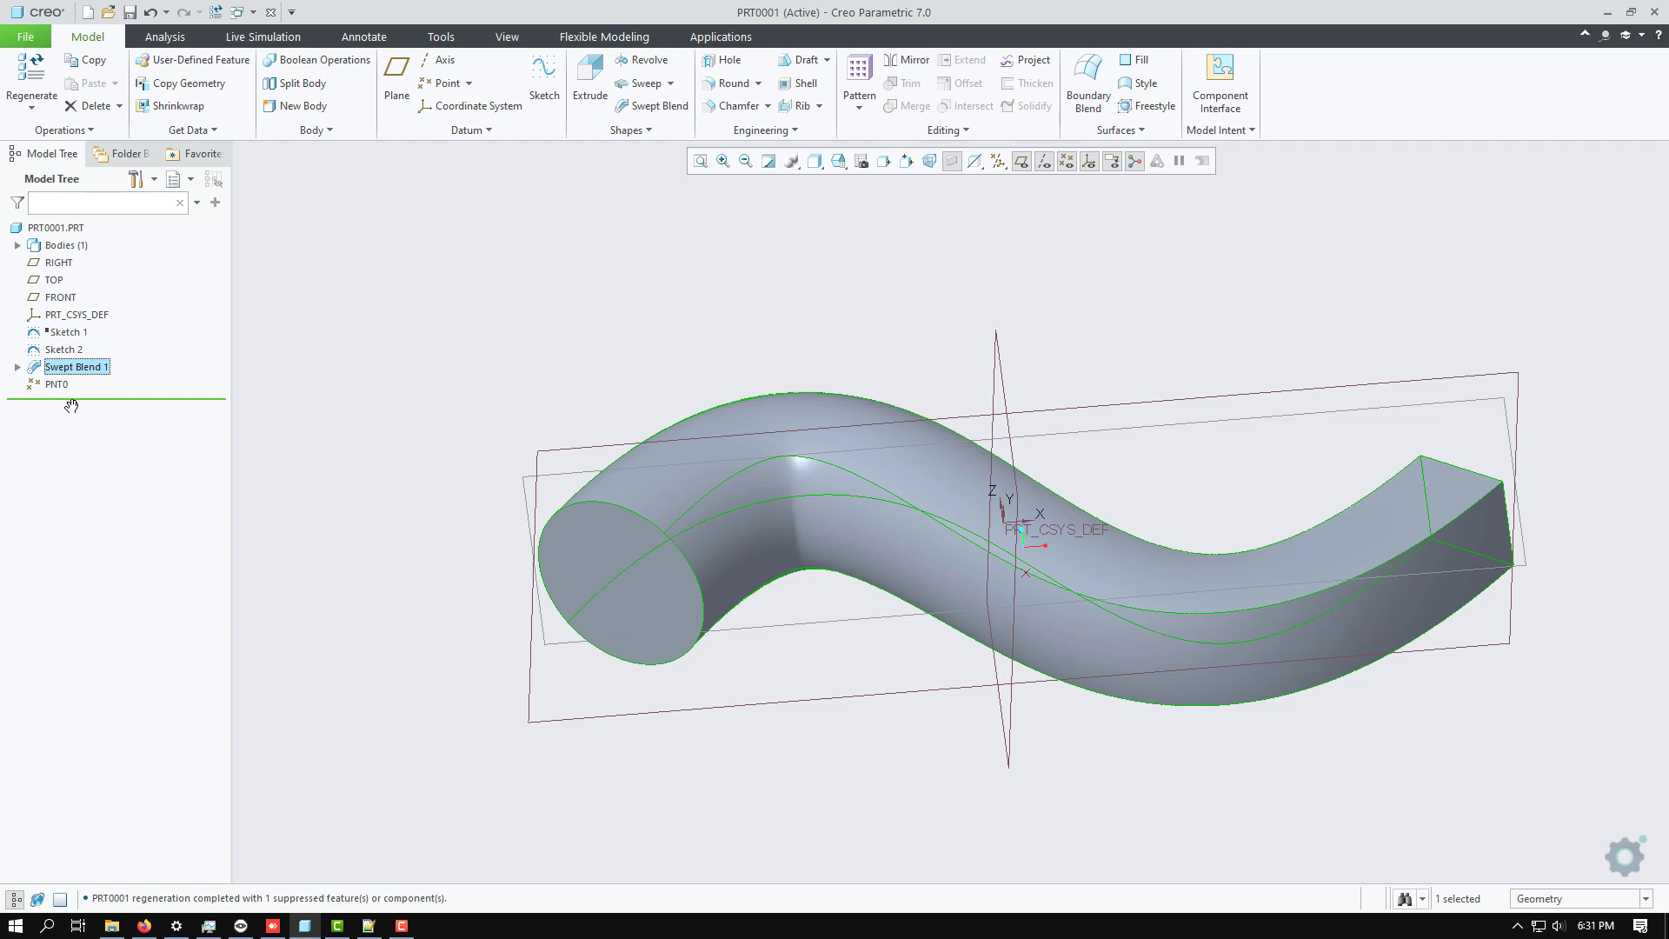
# Move Swept Blend 1 below datum point PNT0 in the feature order and return it to its place above the point.
pyautogui.moveTo(54, 372); pyautogui.dragTo(52, 391)
pyautogui.moveTo(53, 391); pyautogui.dragTo(53, 392)
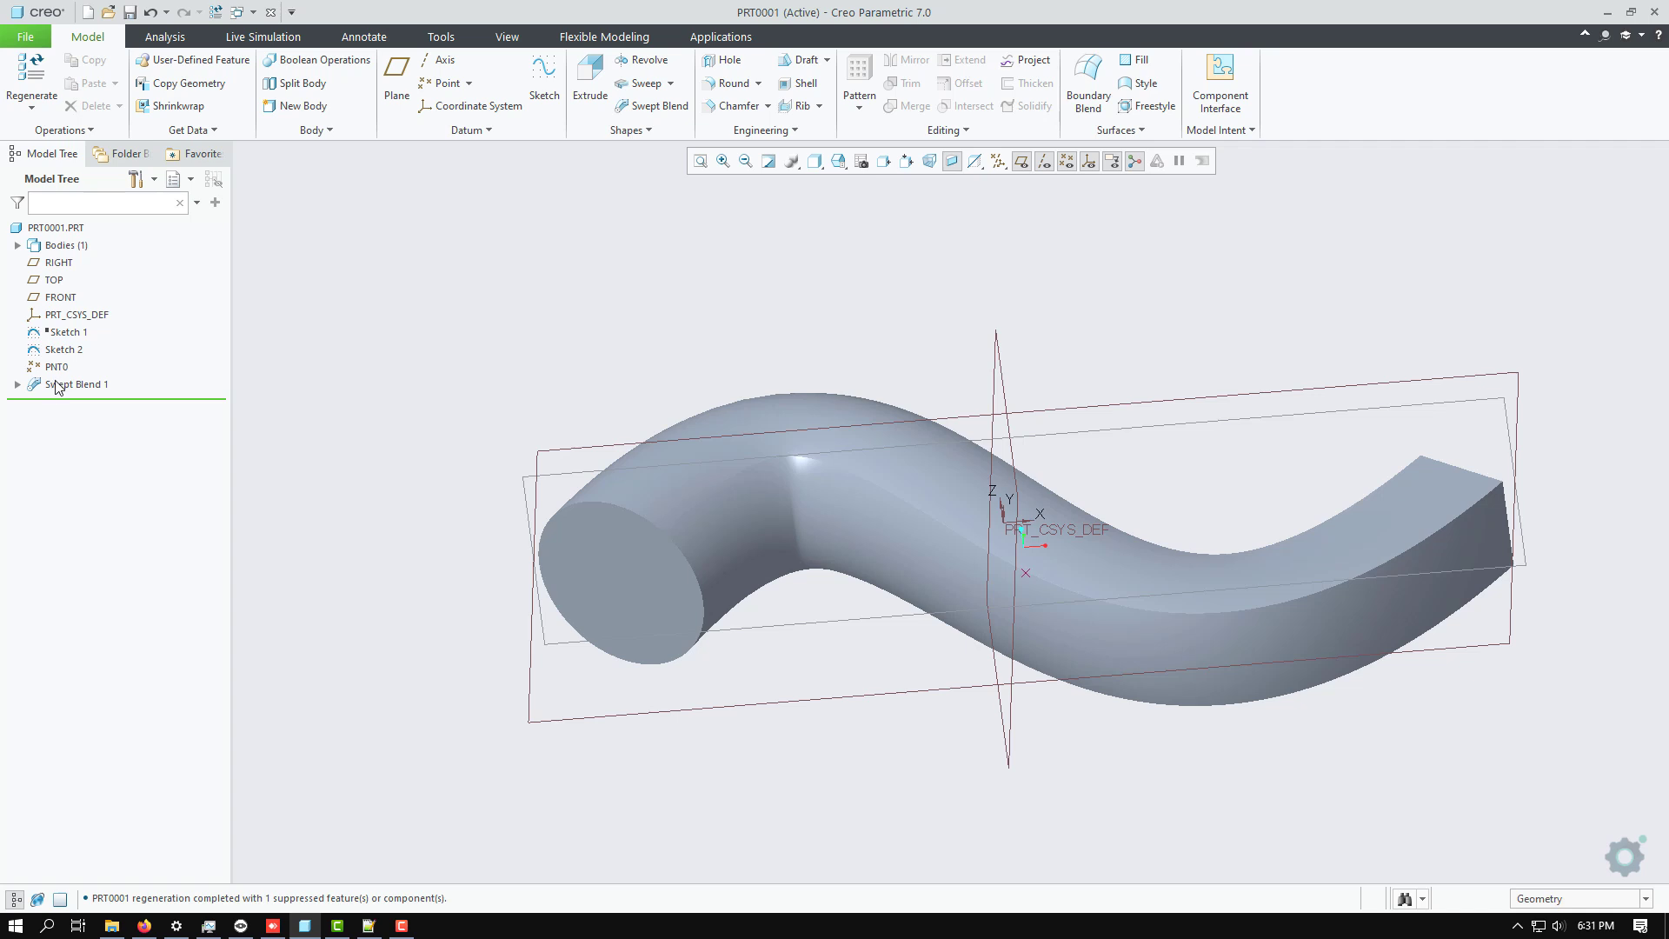
pyautogui.click(59, 384)
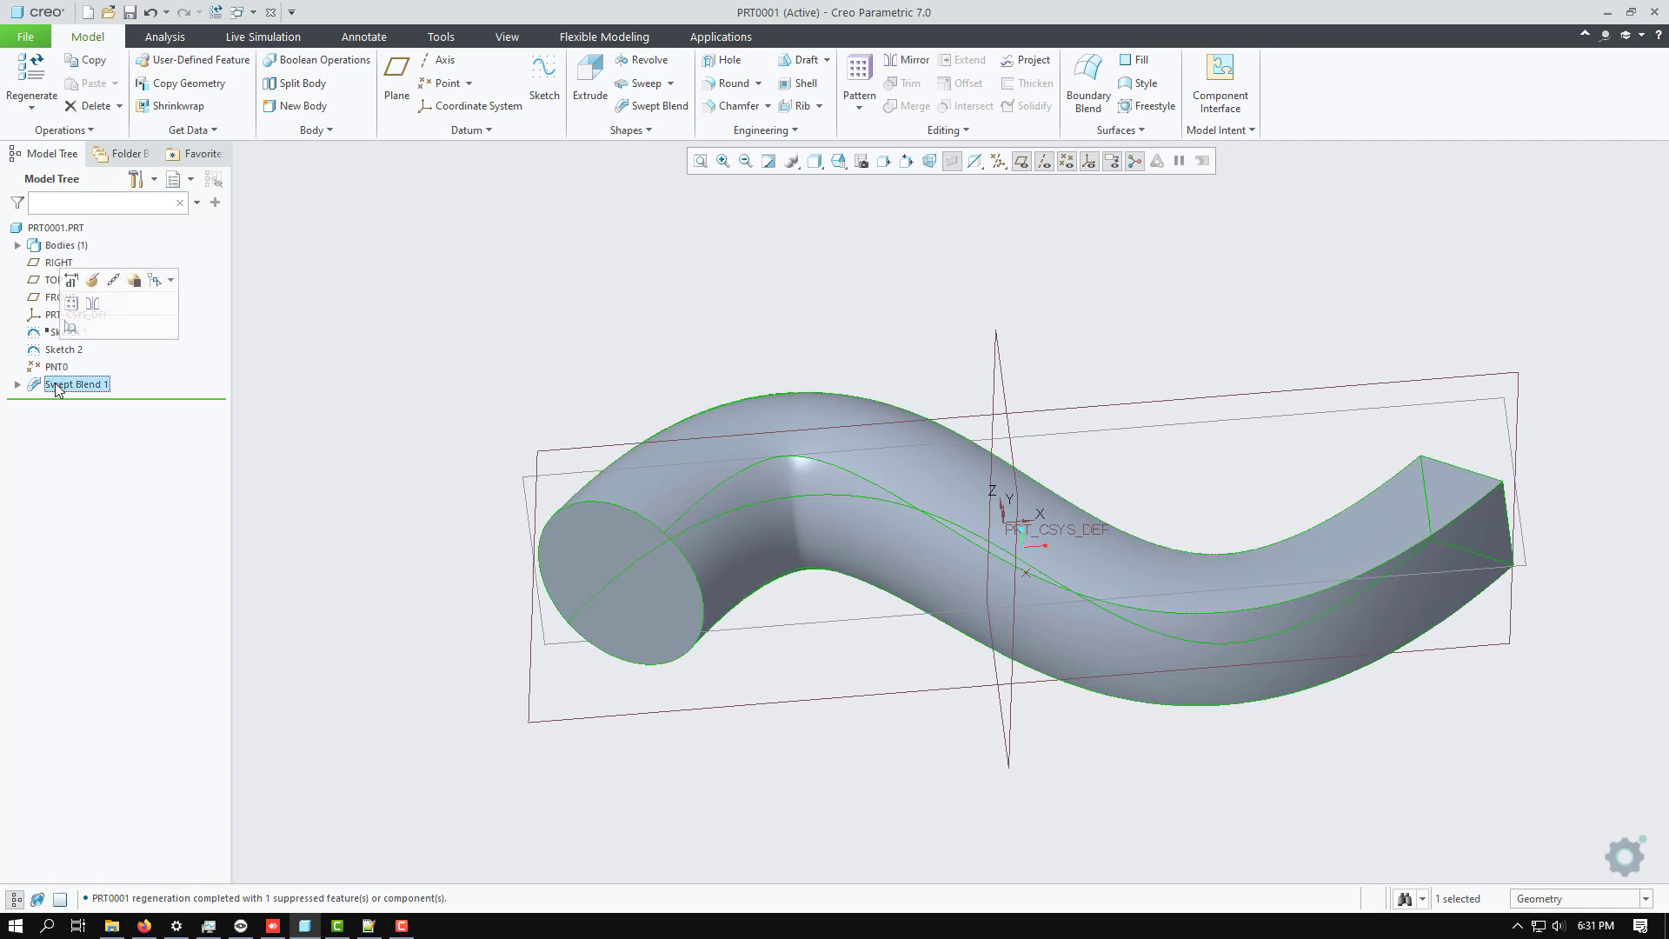
pyautogui.moveTo(61, 388); pyautogui.dragTo(55, 356)
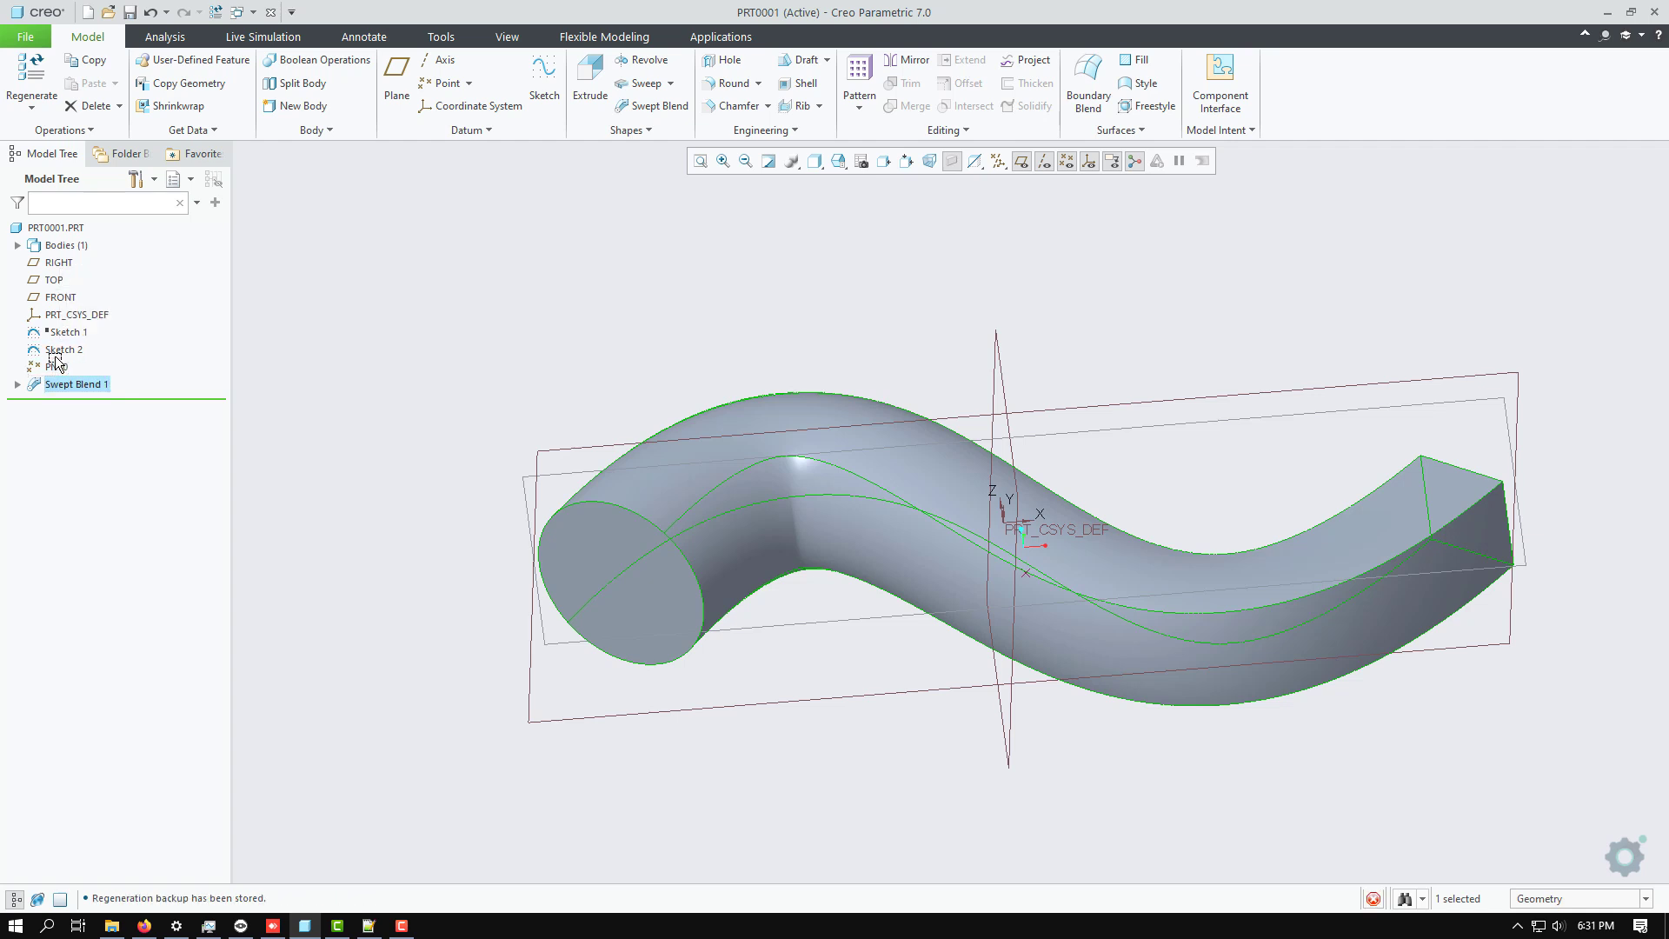
# Redefine Swept Blend 1 while it still precedes PNT0, compare its preview modes, and accept the feature without edits.
pyautogui.click(92, 369)
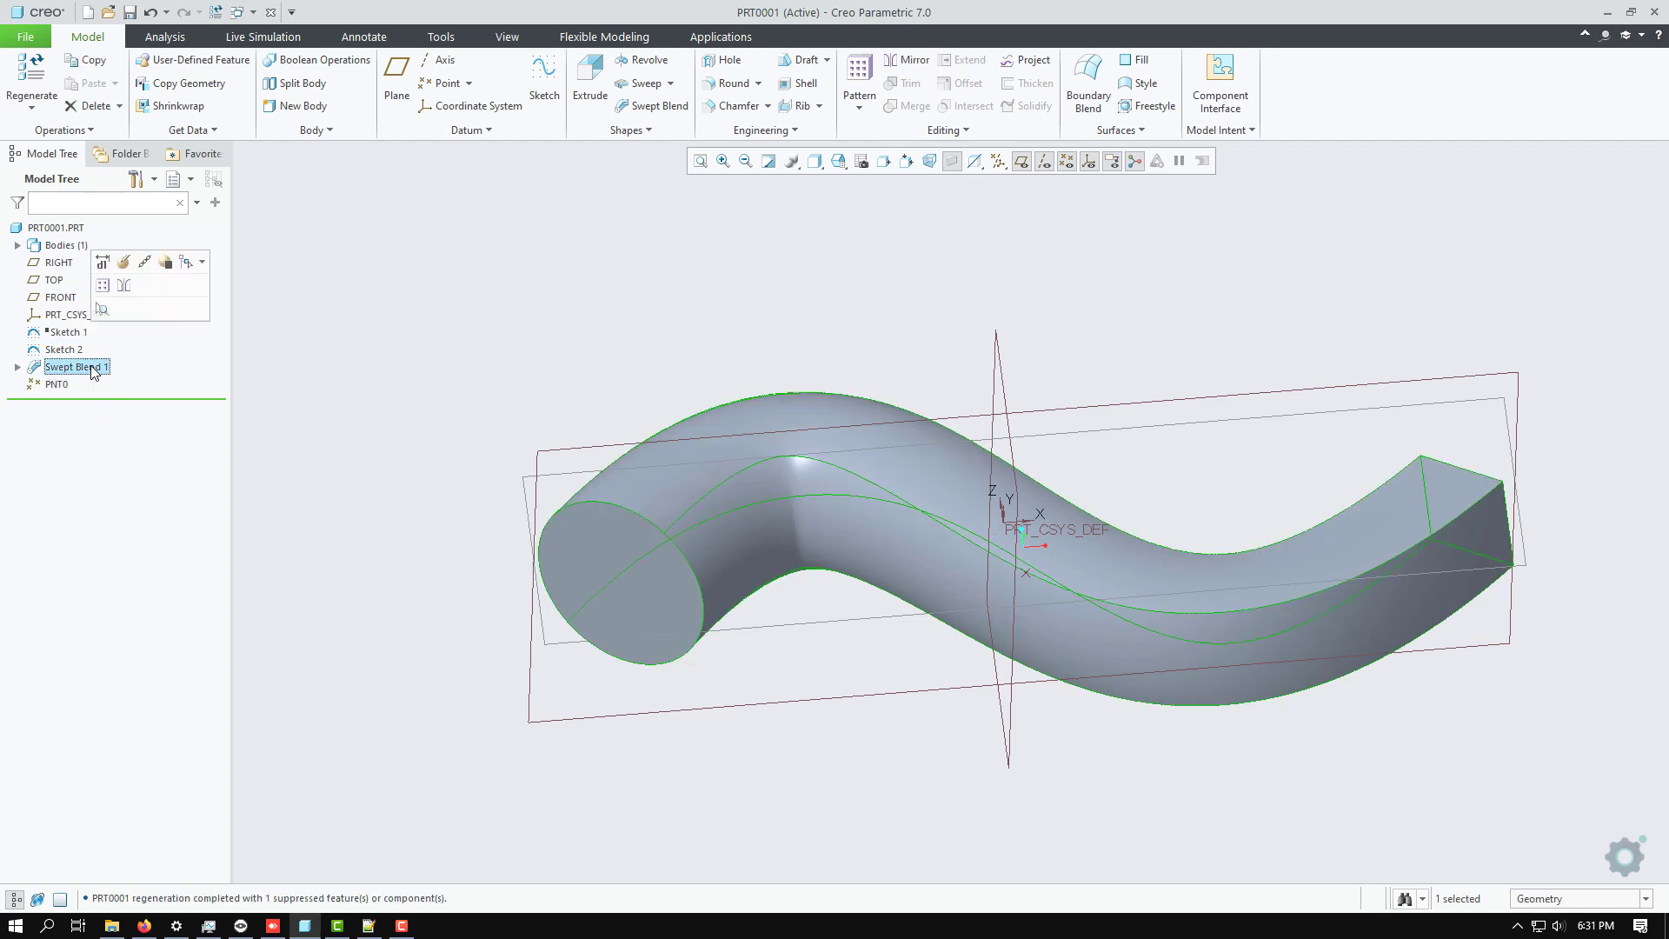
pyautogui.click(123, 284)
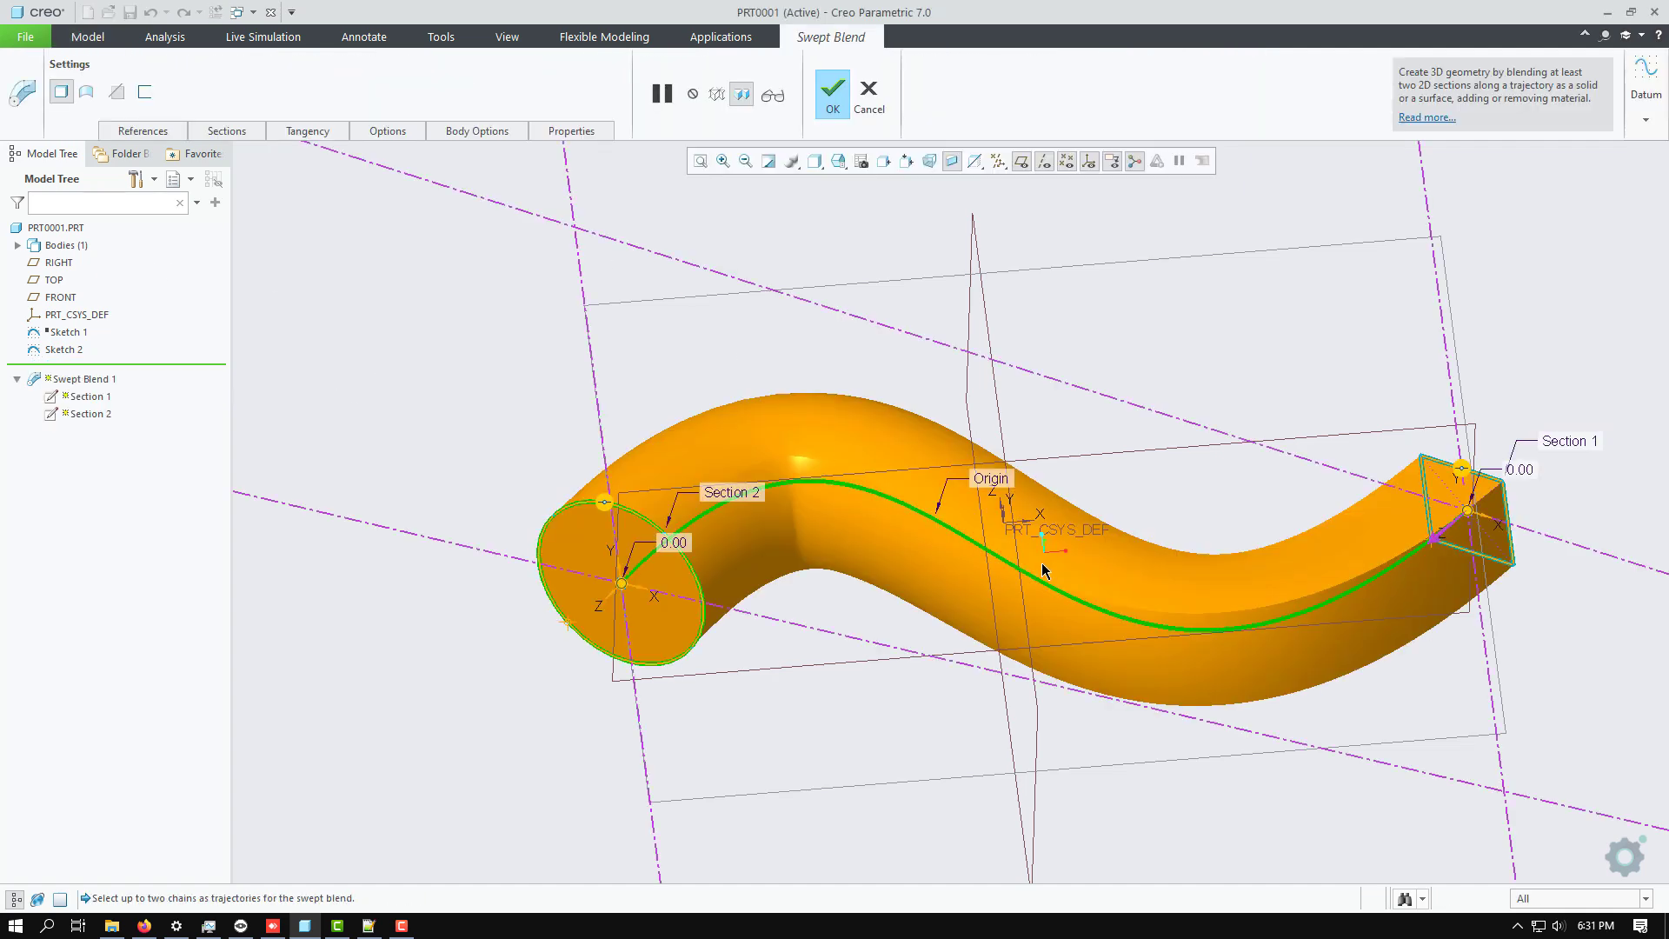
pyautogui.moveTo(1043, 570); pyautogui.dragTo(999, 532, button='middle')
pyautogui.click(717, 96)
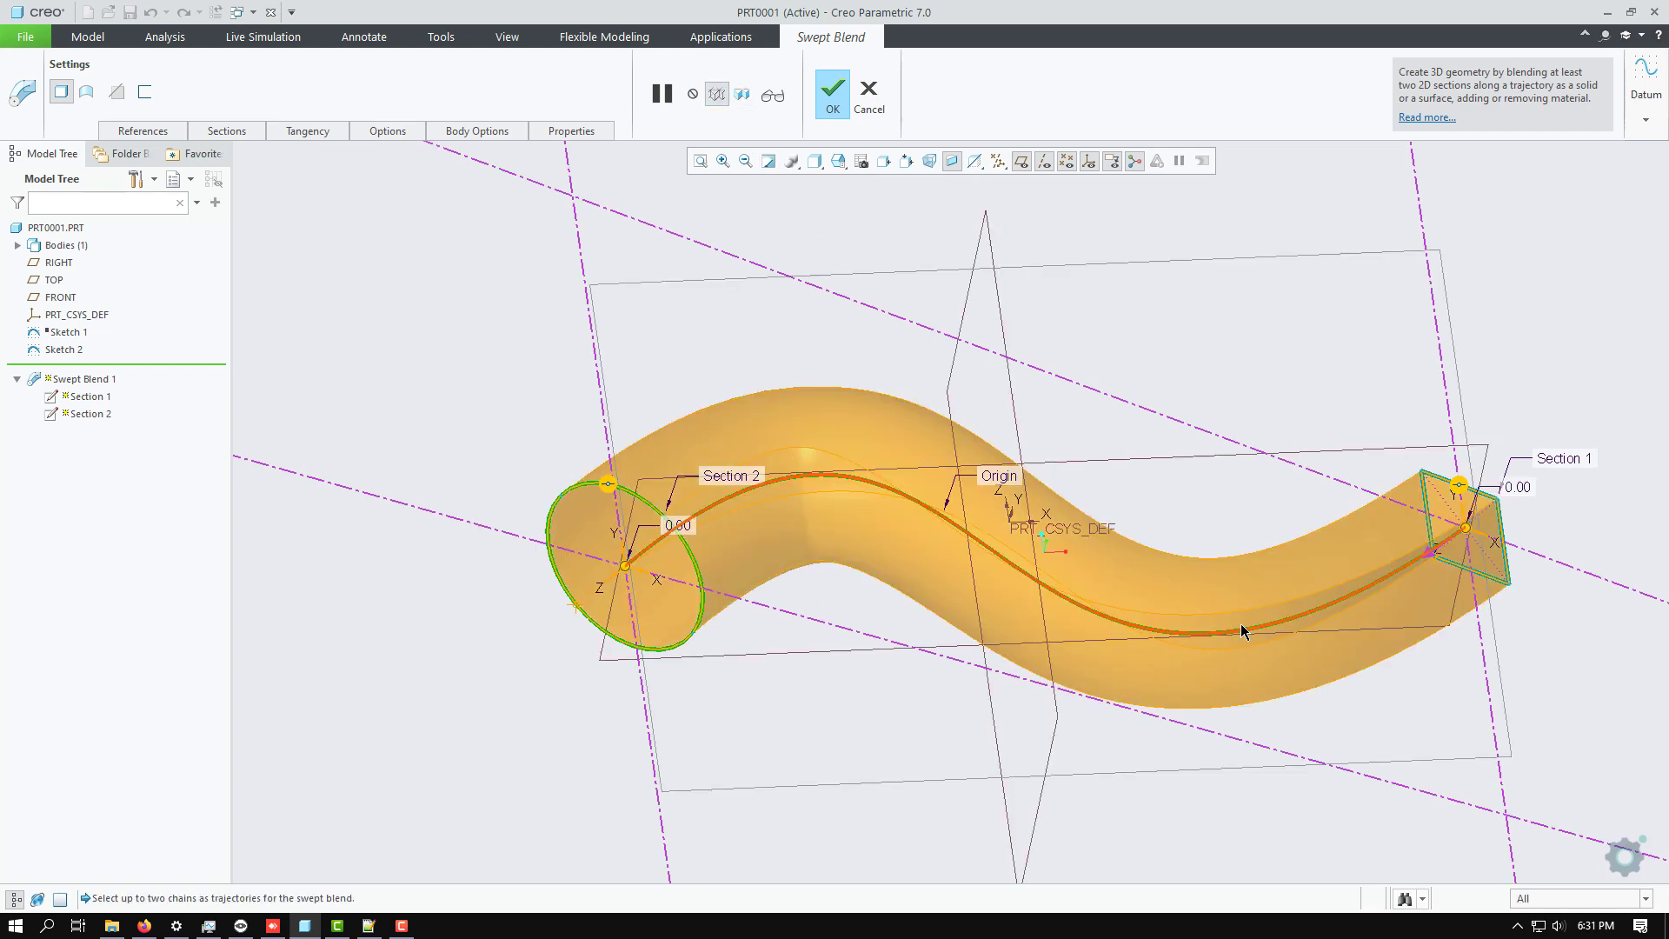
pyautogui.moveTo(1242, 632)
pyautogui.mouseDown(button='middle')
pyautogui.moveTo(1211, 559)
pyautogui.moveTo(1232, 623)
pyautogui.mouseUp(button='middle')
pyautogui.click(743, 97)
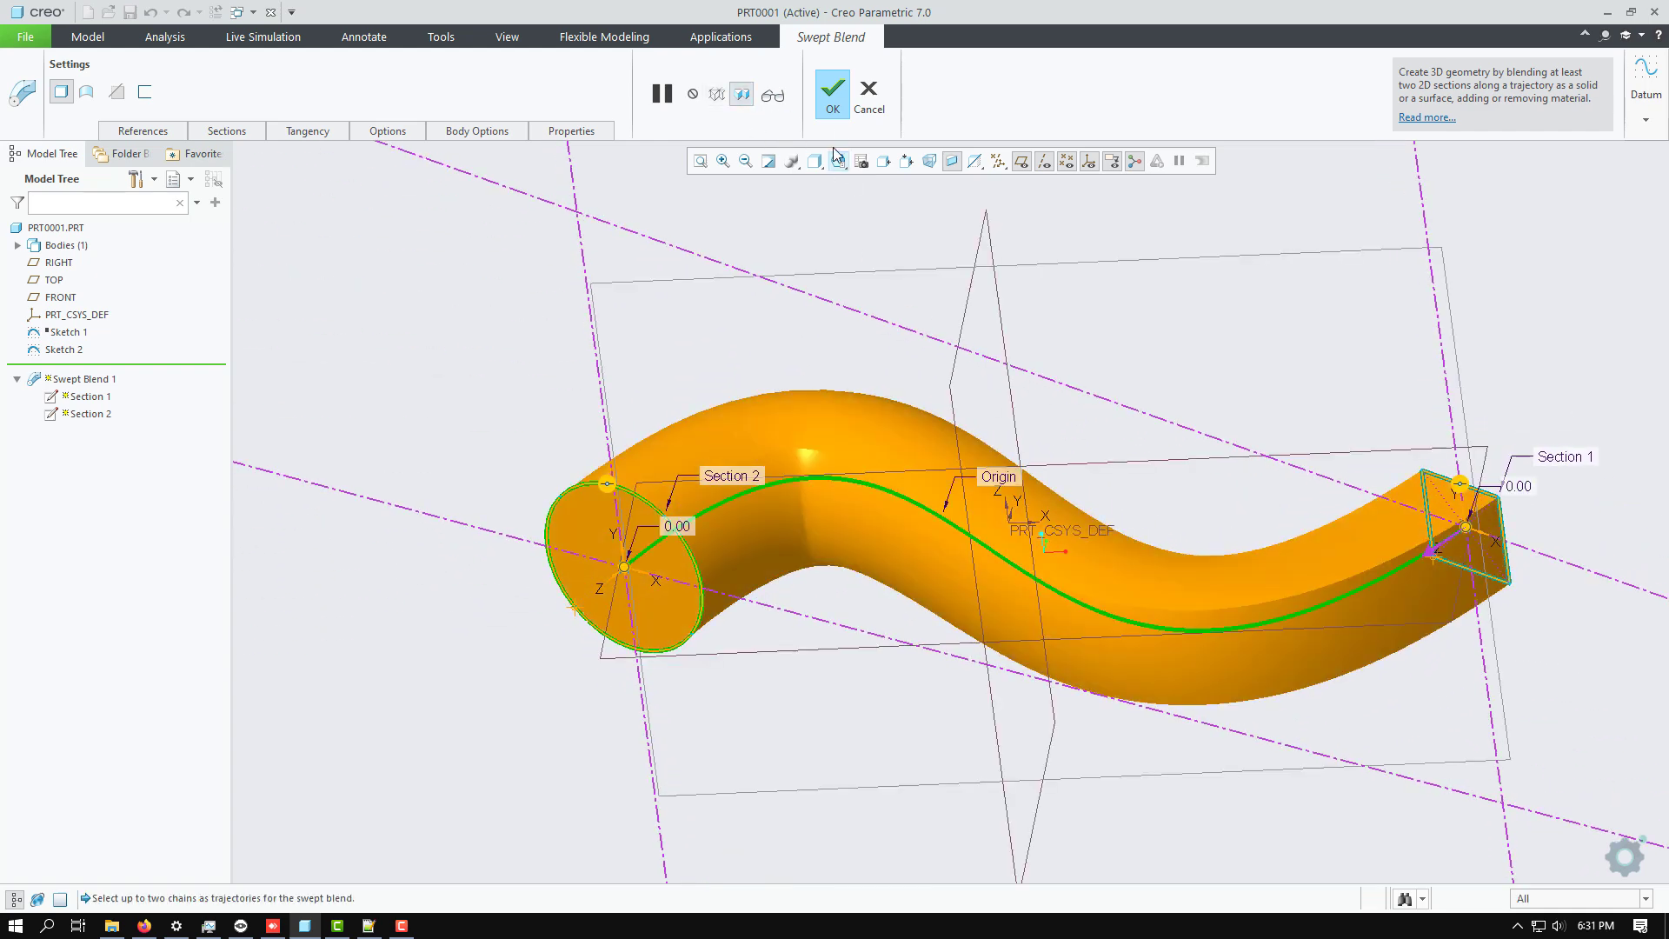
pyautogui.click(833, 91)
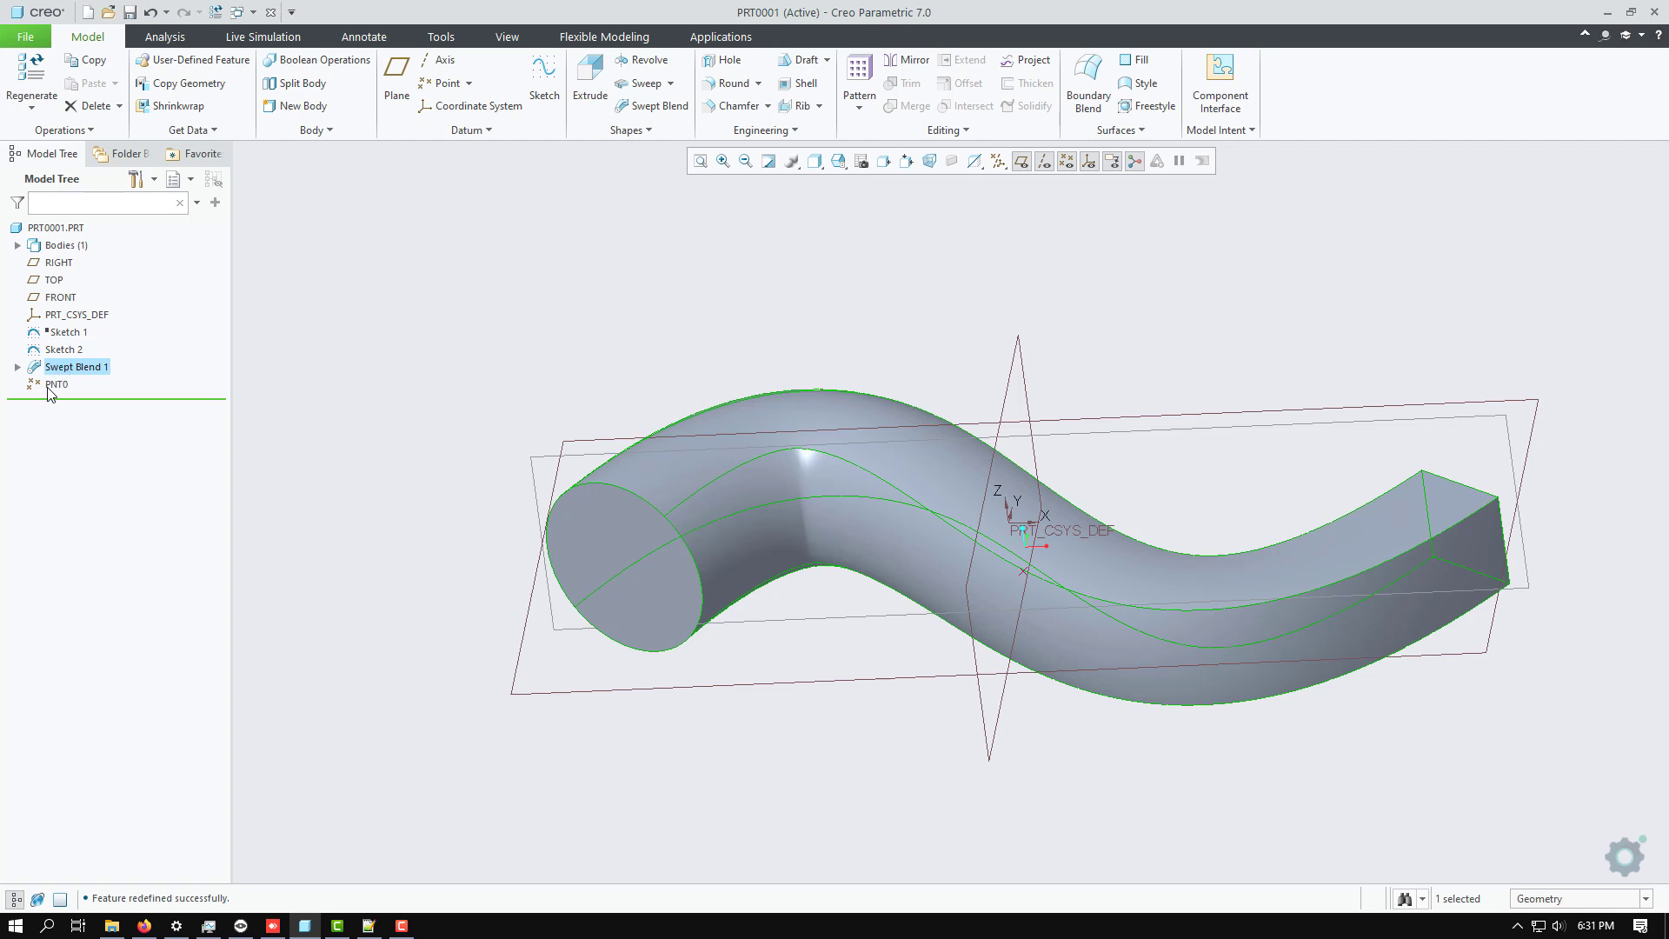
# Reorder datum point PNT0 ahead of Swept Blend 1 and open the blend for redefinition with its trajectory selected.
pyautogui.moveTo(53, 386); pyautogui.dragTo(54, 372)
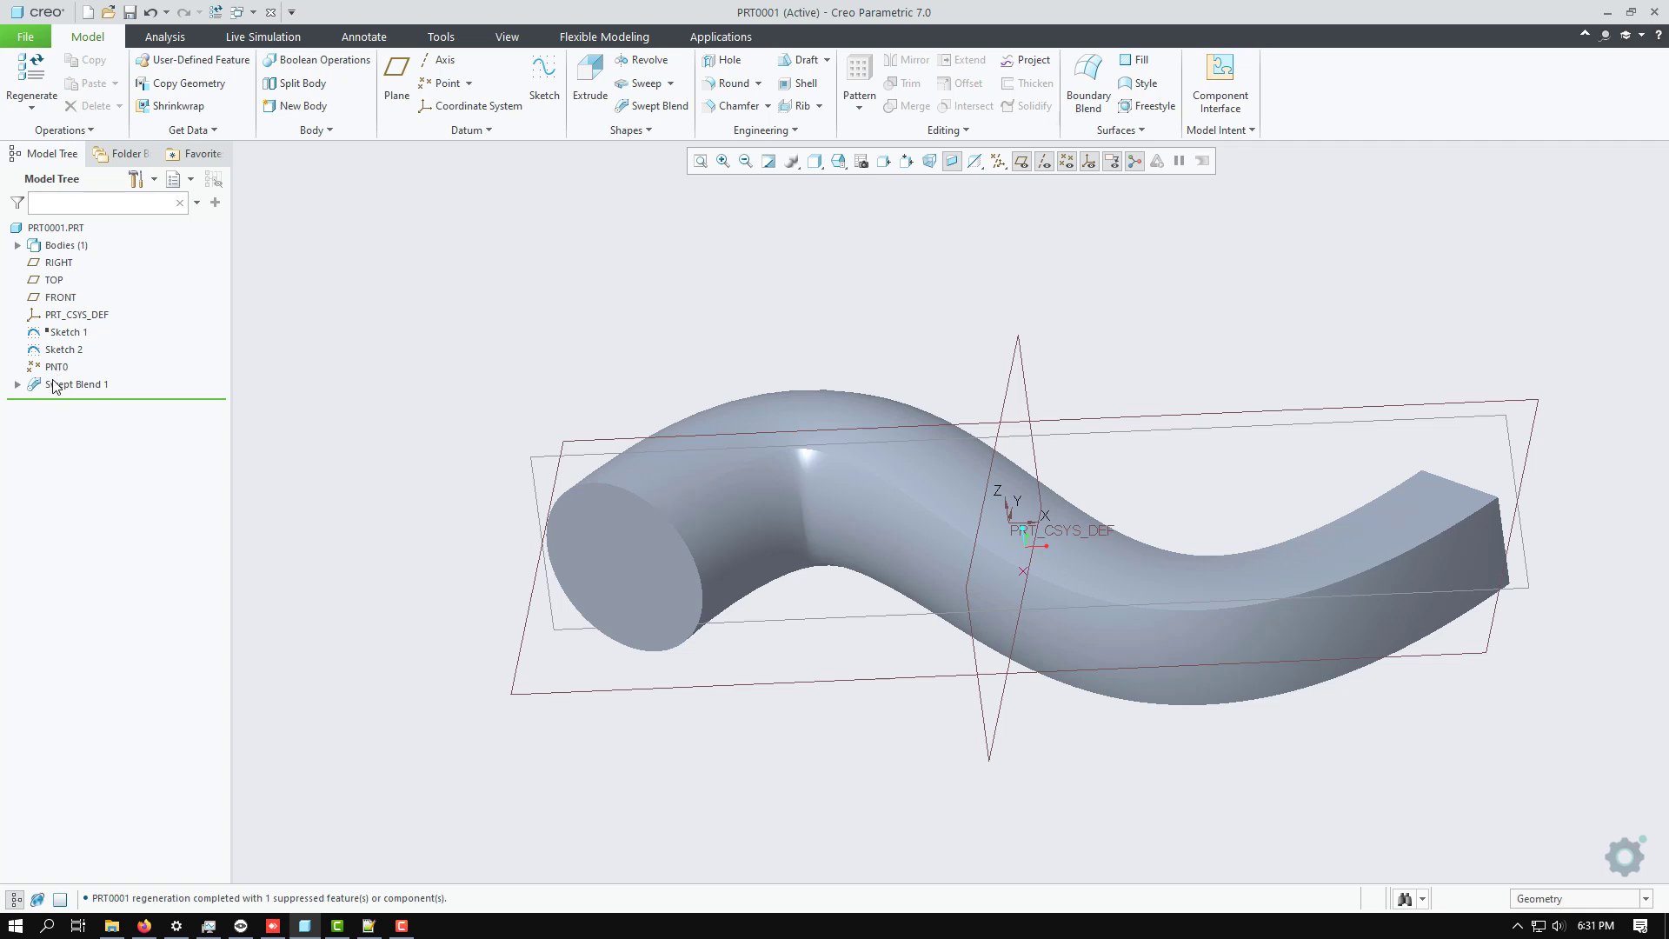
pyautogui.click(53, 388)
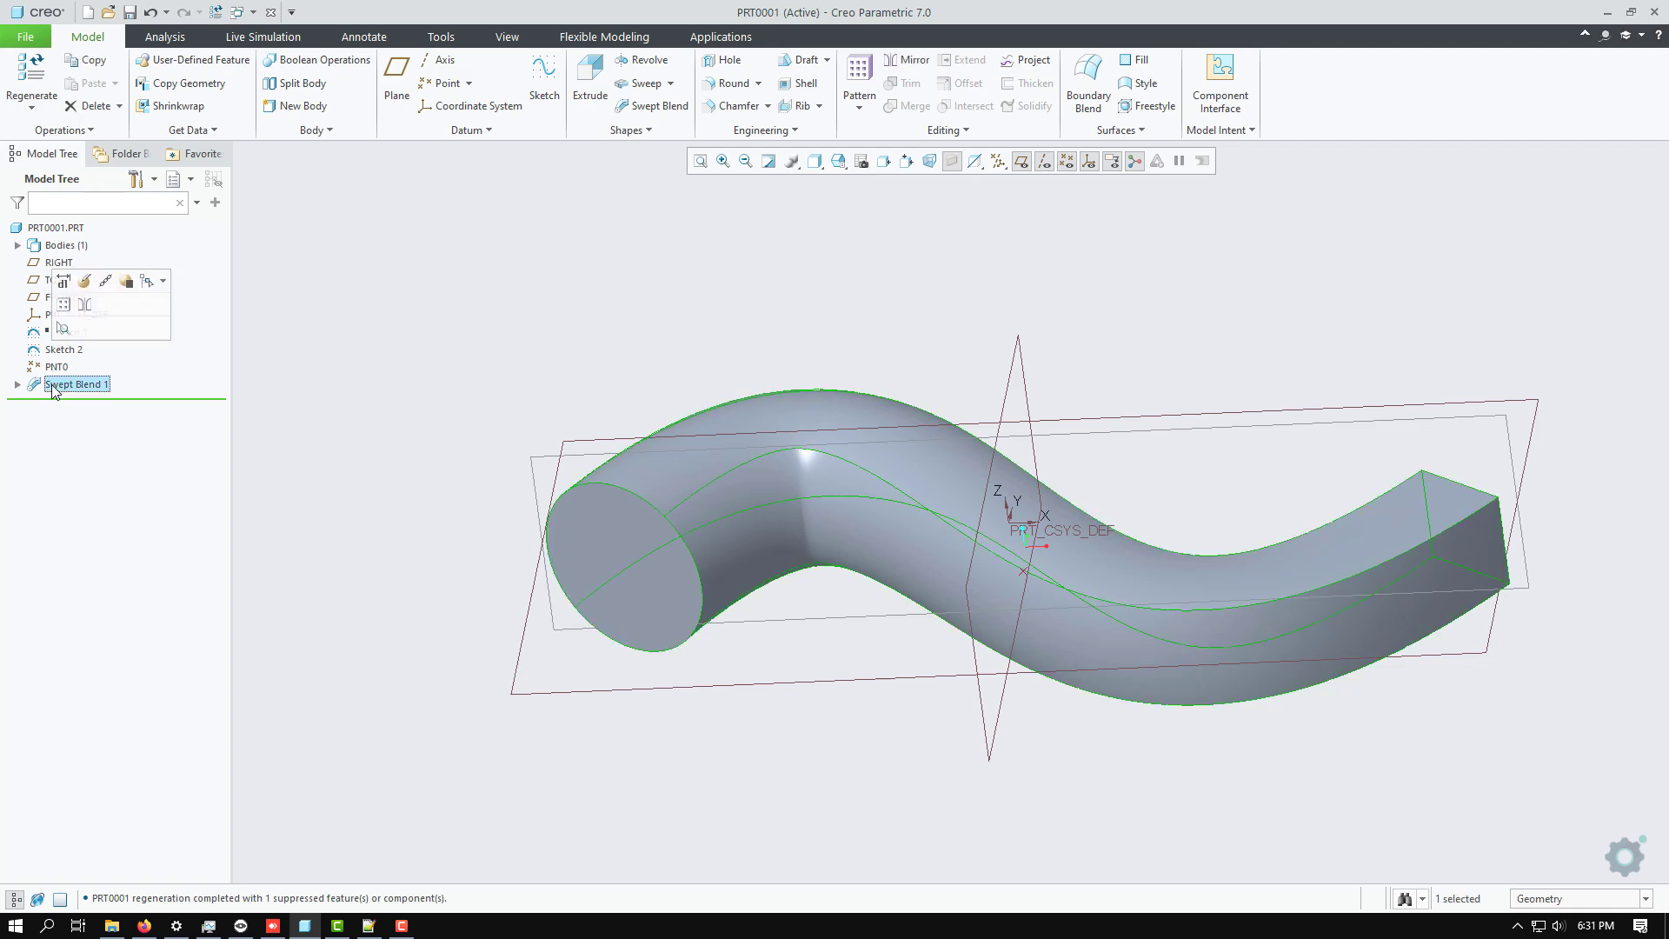
pyautogui.click(92, 290)
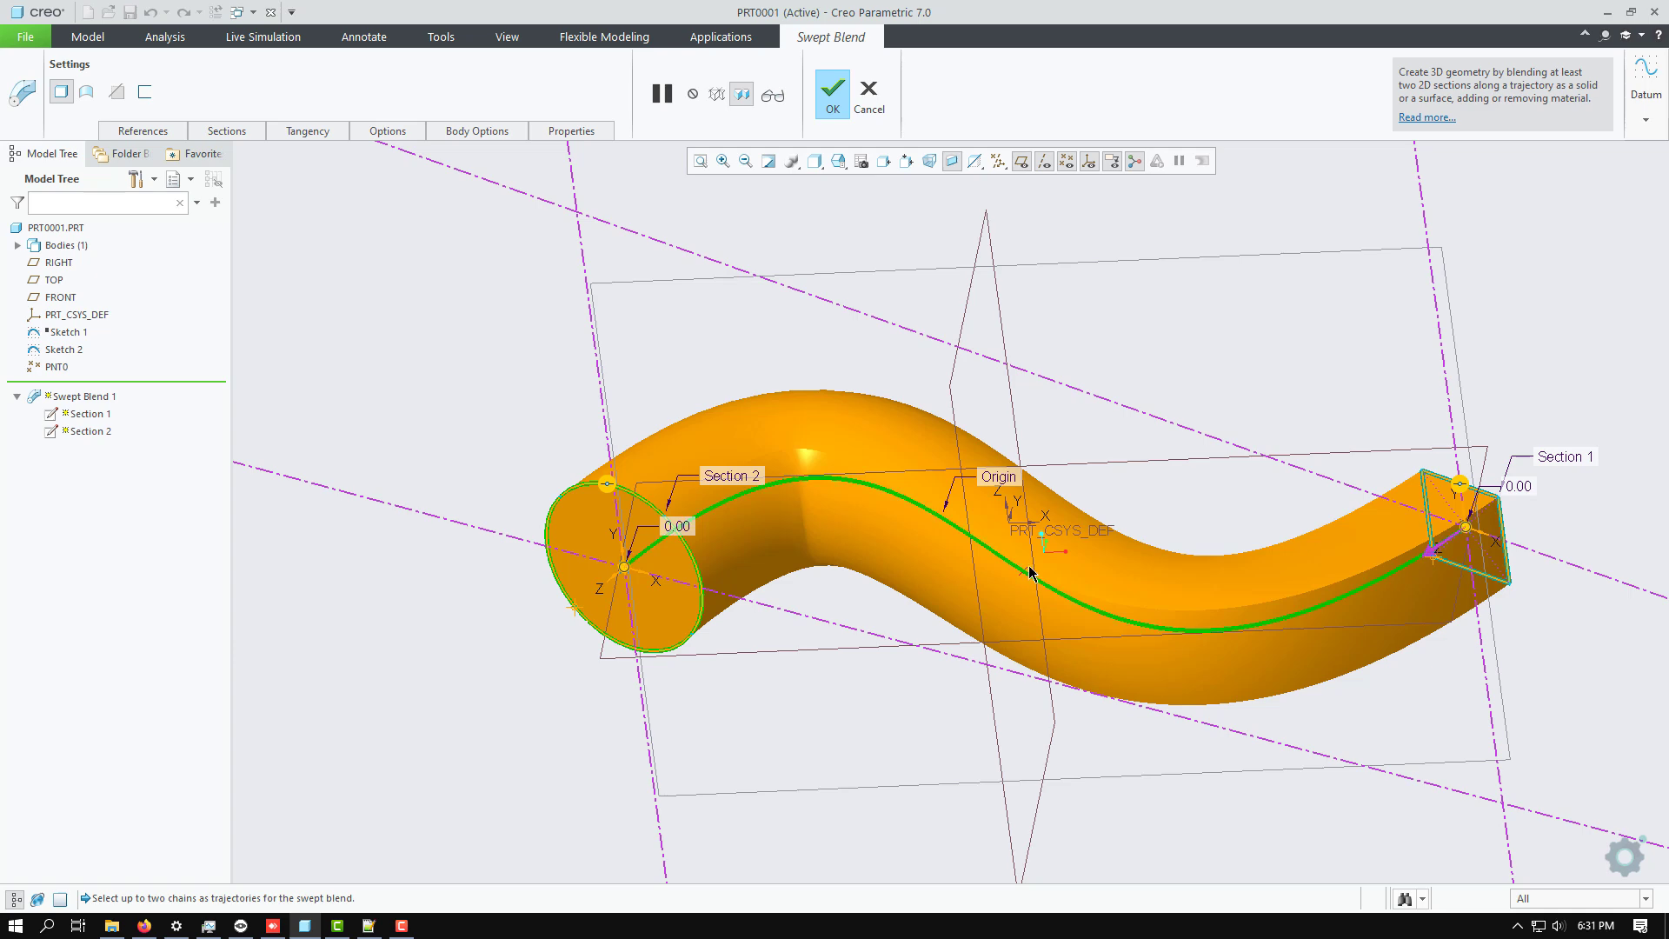
pyautogui.moveTo(1022, 579)
pyautogui.mouseDown(button='middle')
pyautogui.moveTo(1043, 551)
pyautogui.moveTo(1015, 584)
pyautogui.moveTo(1043, 551)
pyautogui.moveTo(1029, 578)
pyautogui.mouseUp(button='middle')
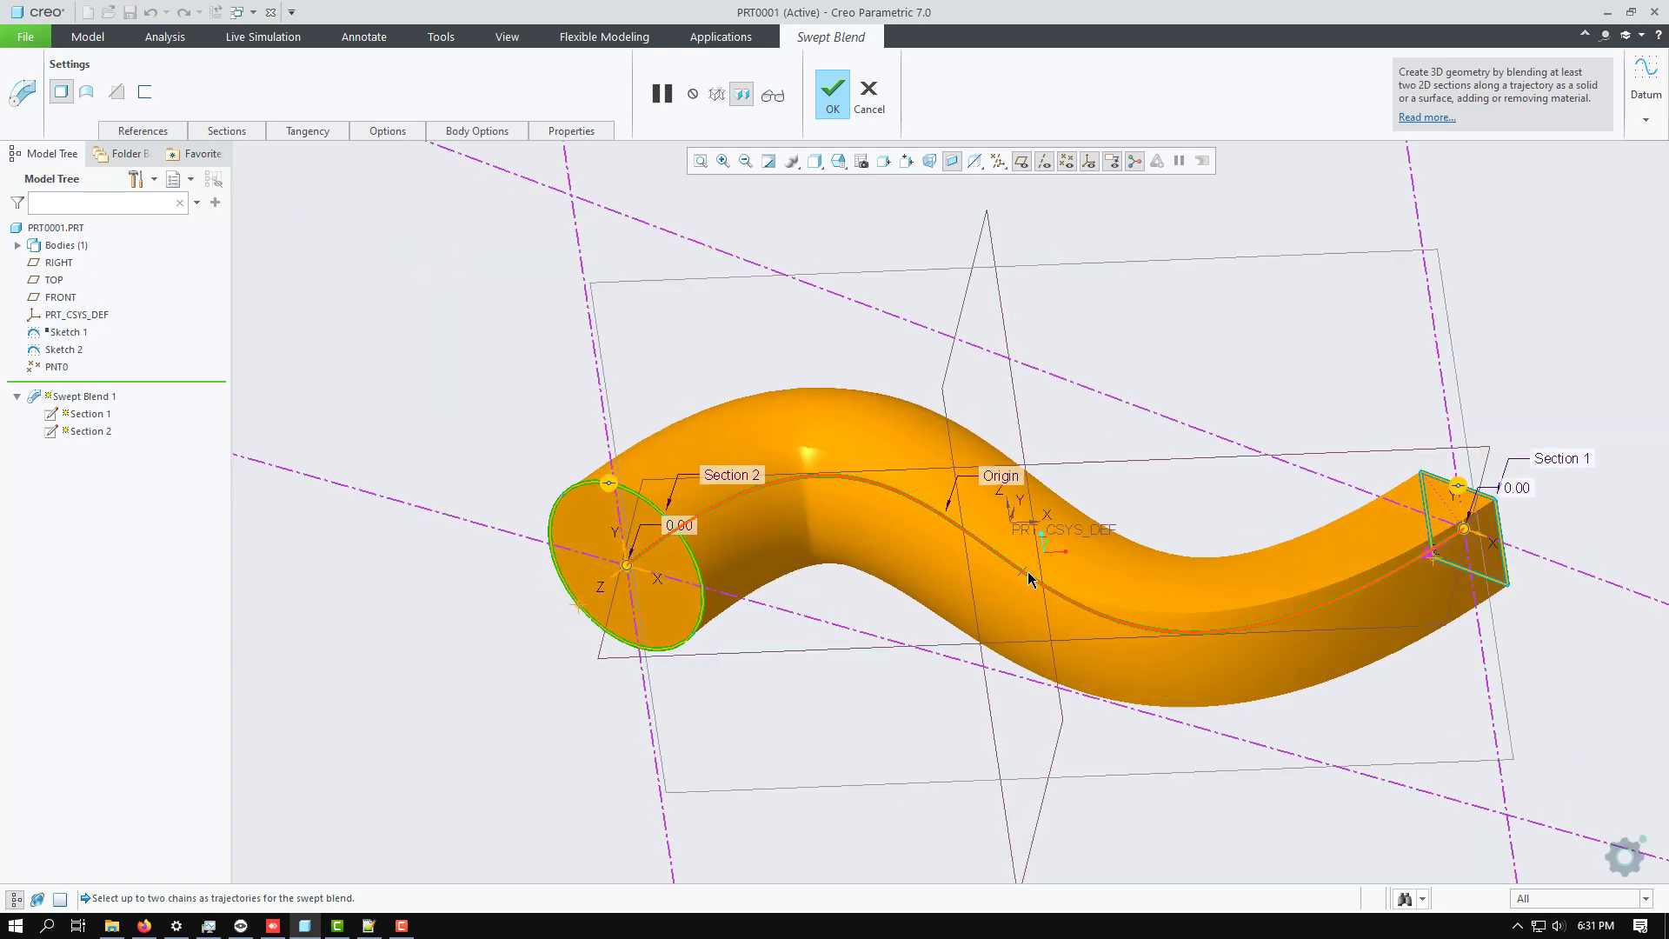
pyautogui.click(971, 539)
# Insert a third sketched section into the swept blend and locate it at datum point PNT0.
pyautogui.click(224, 131)
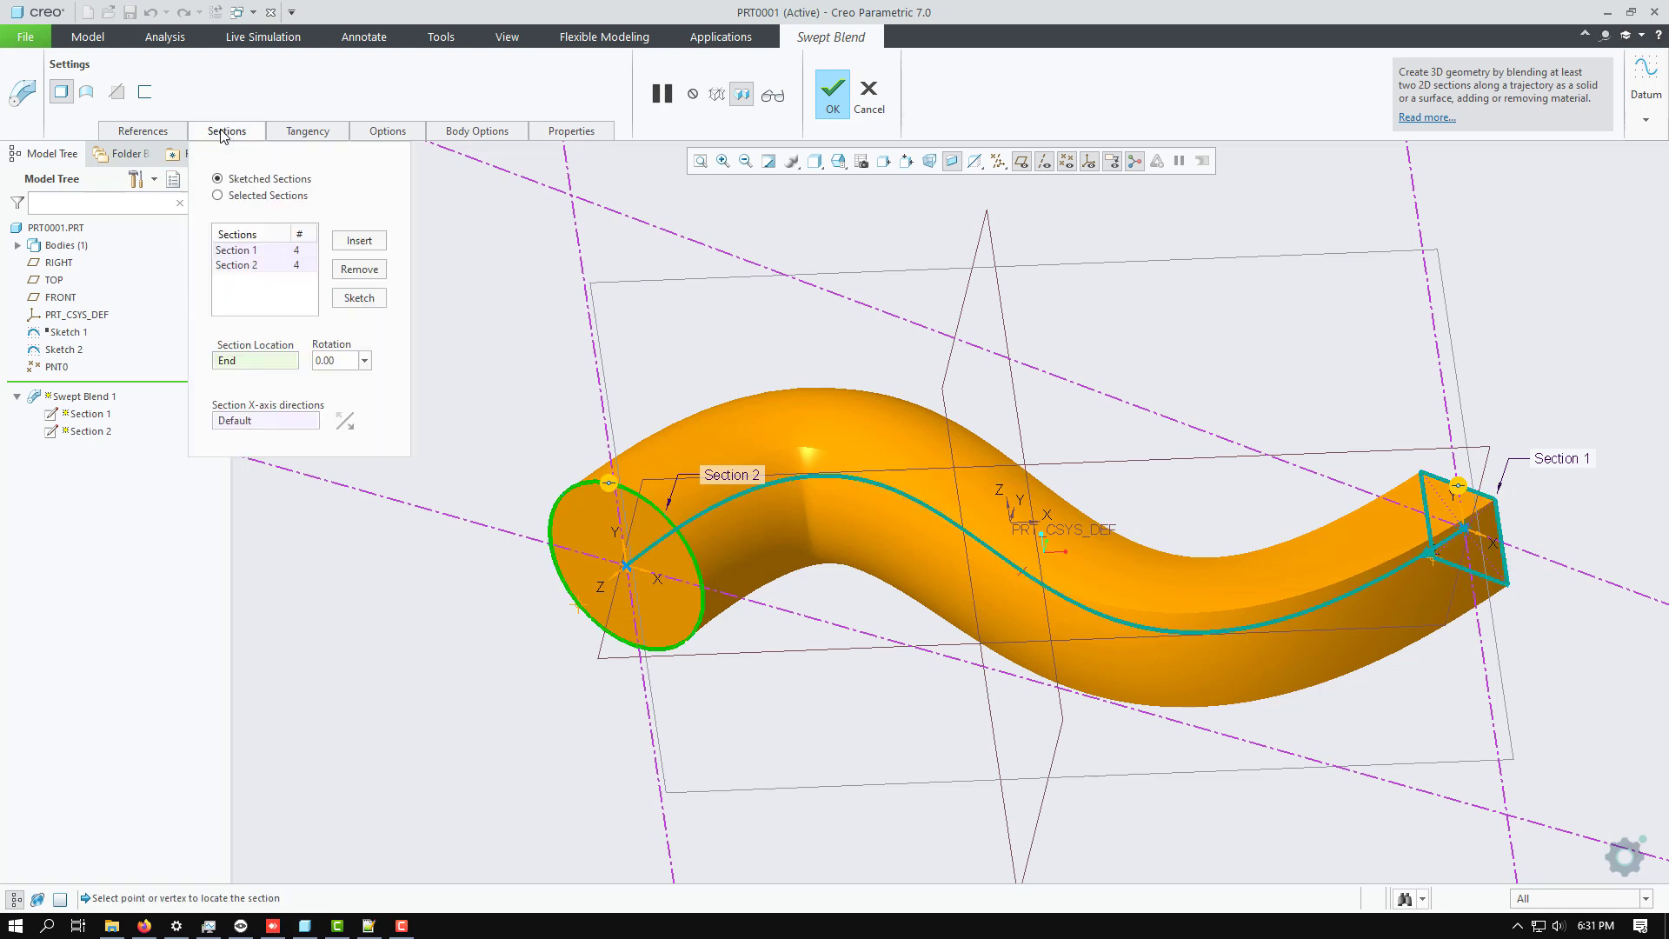
pyautogui.click(359, 241)
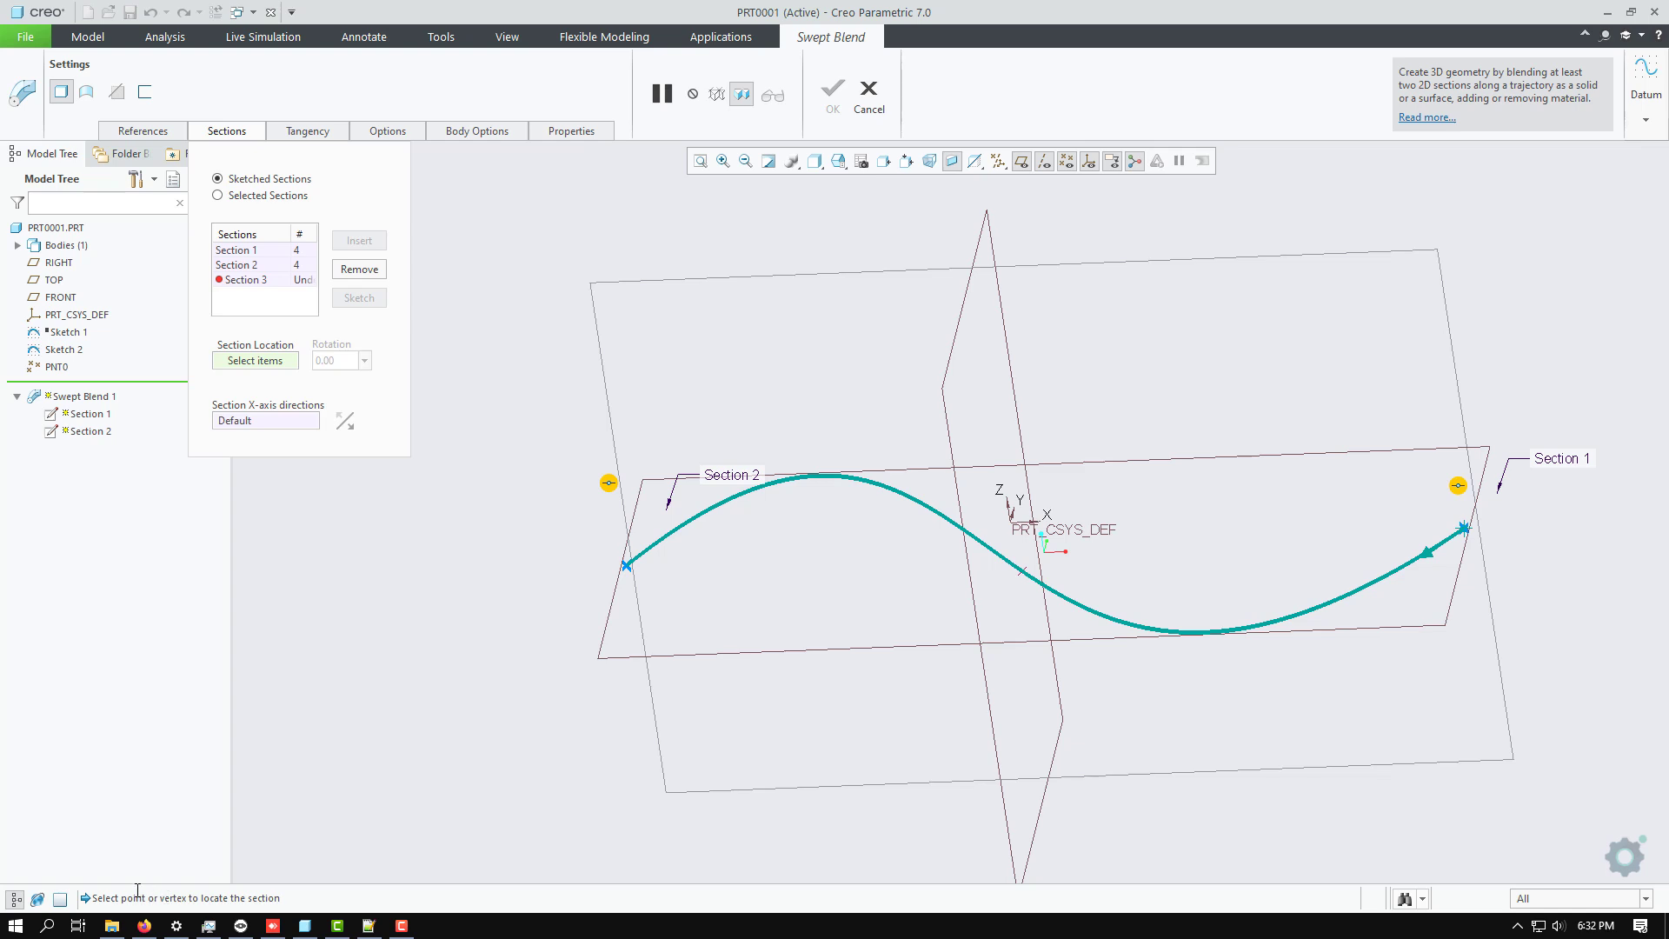
pyautogui.click(1024, 577)
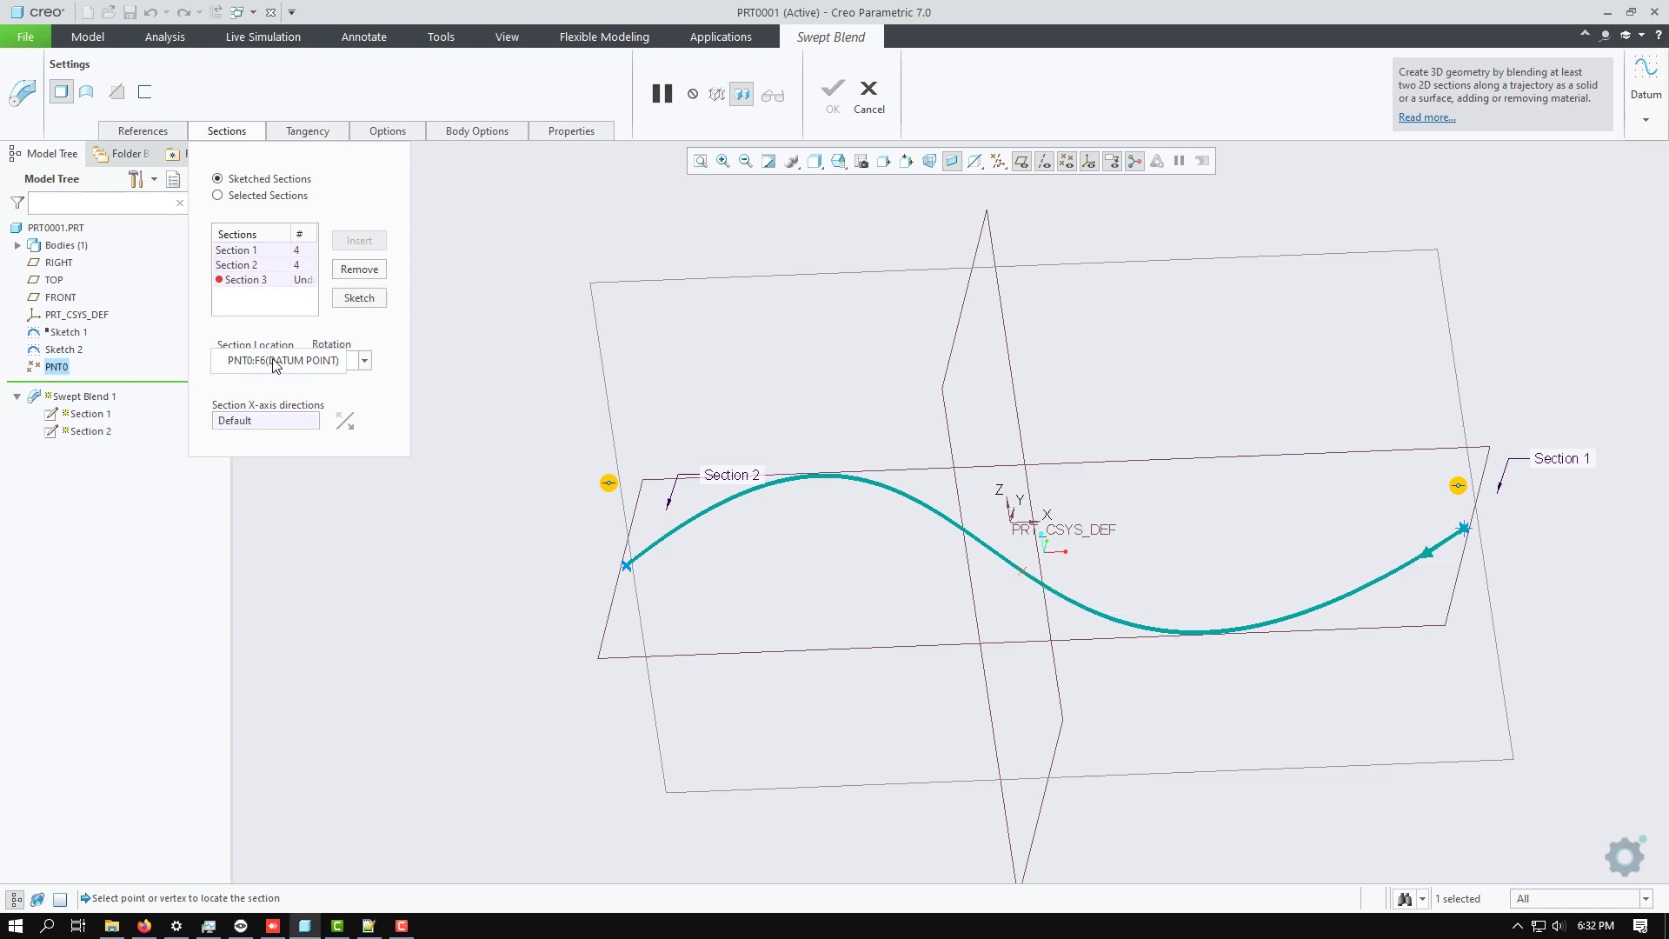
# Sketch a tilted ellipse centred on PNT0 for Section 3, its major-axis end about 54 from the vertical reference.
pyautogui.click(358, 298)
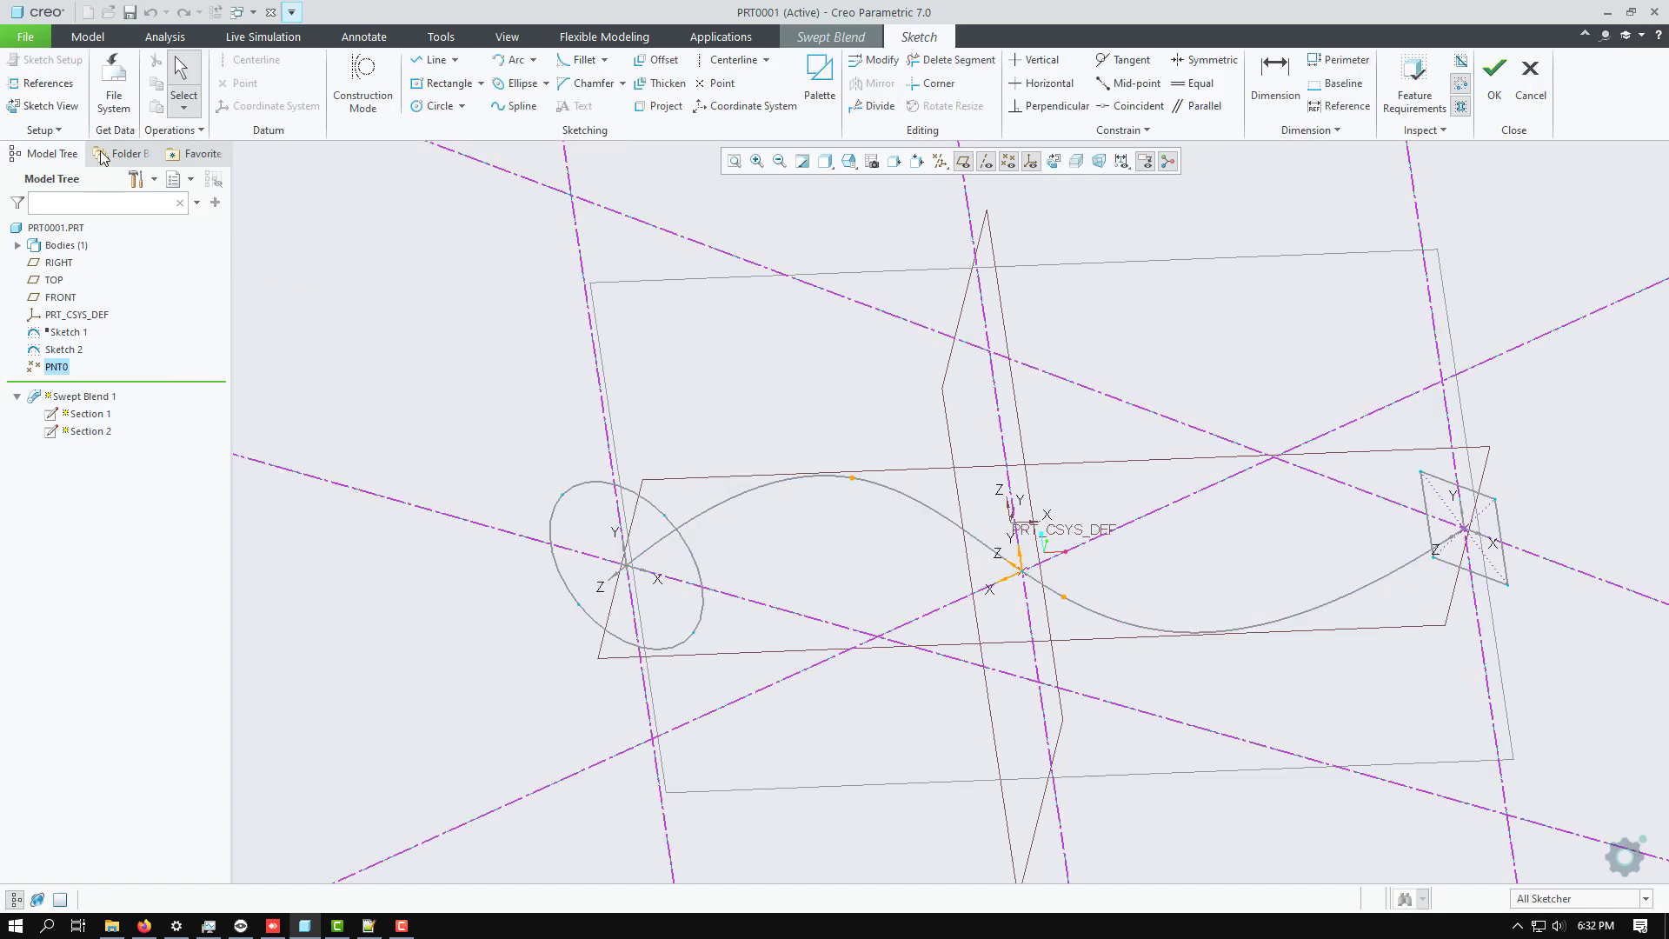
pyautogui.click(23, 110)
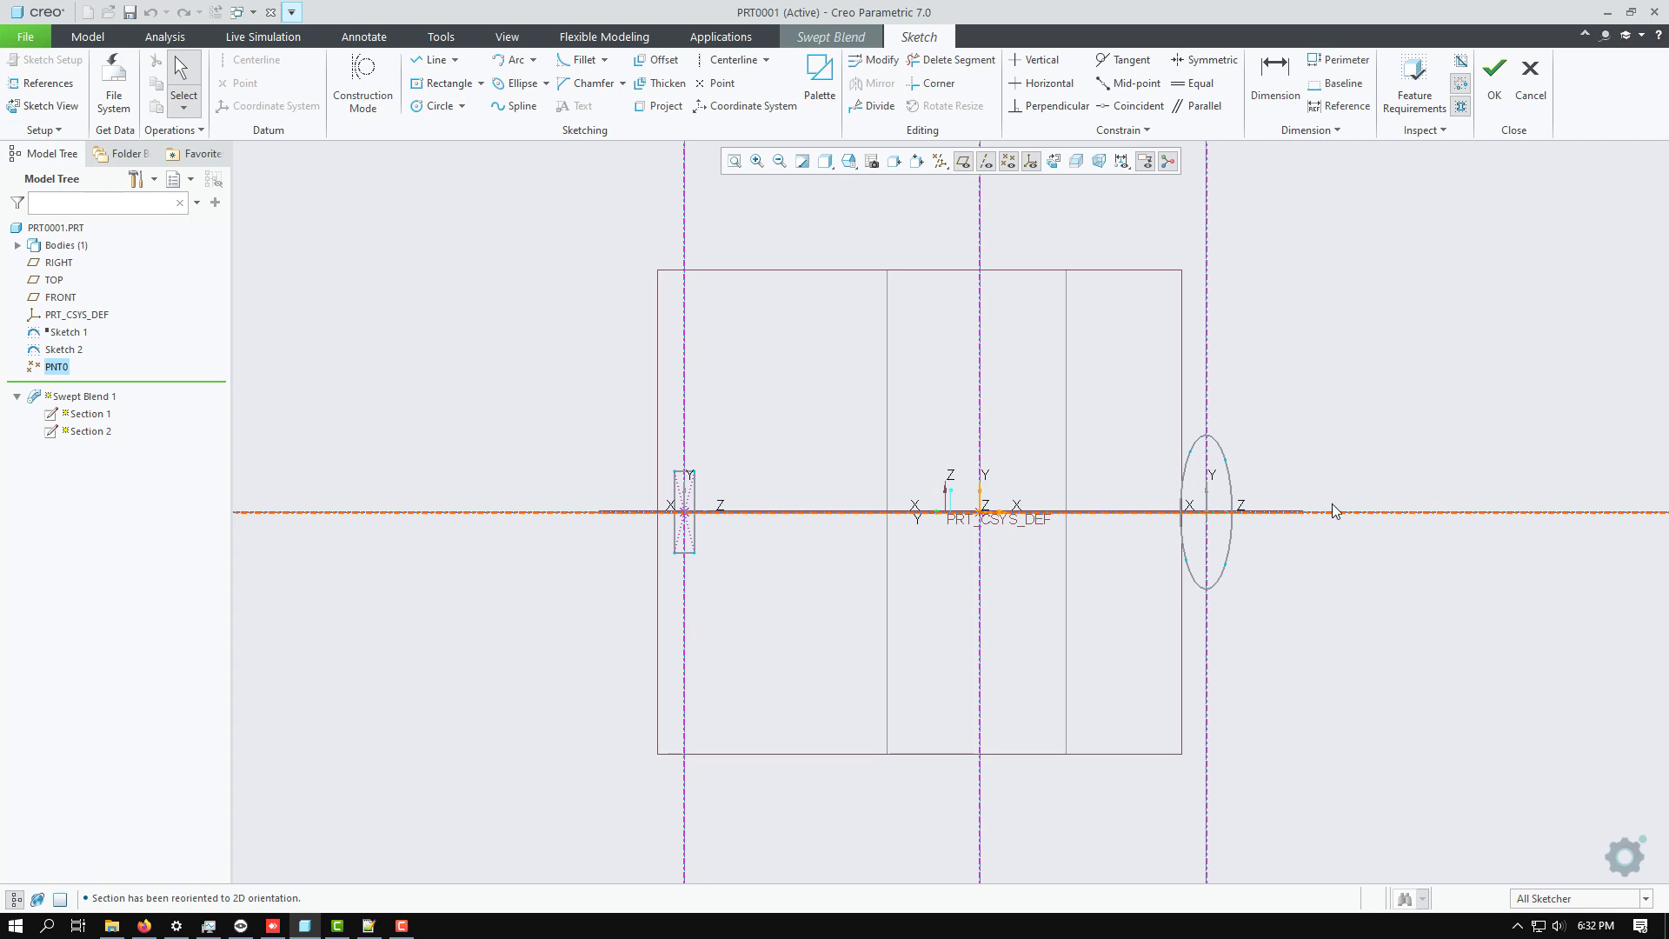
pyautogui.scroll(4, 1180, 513)
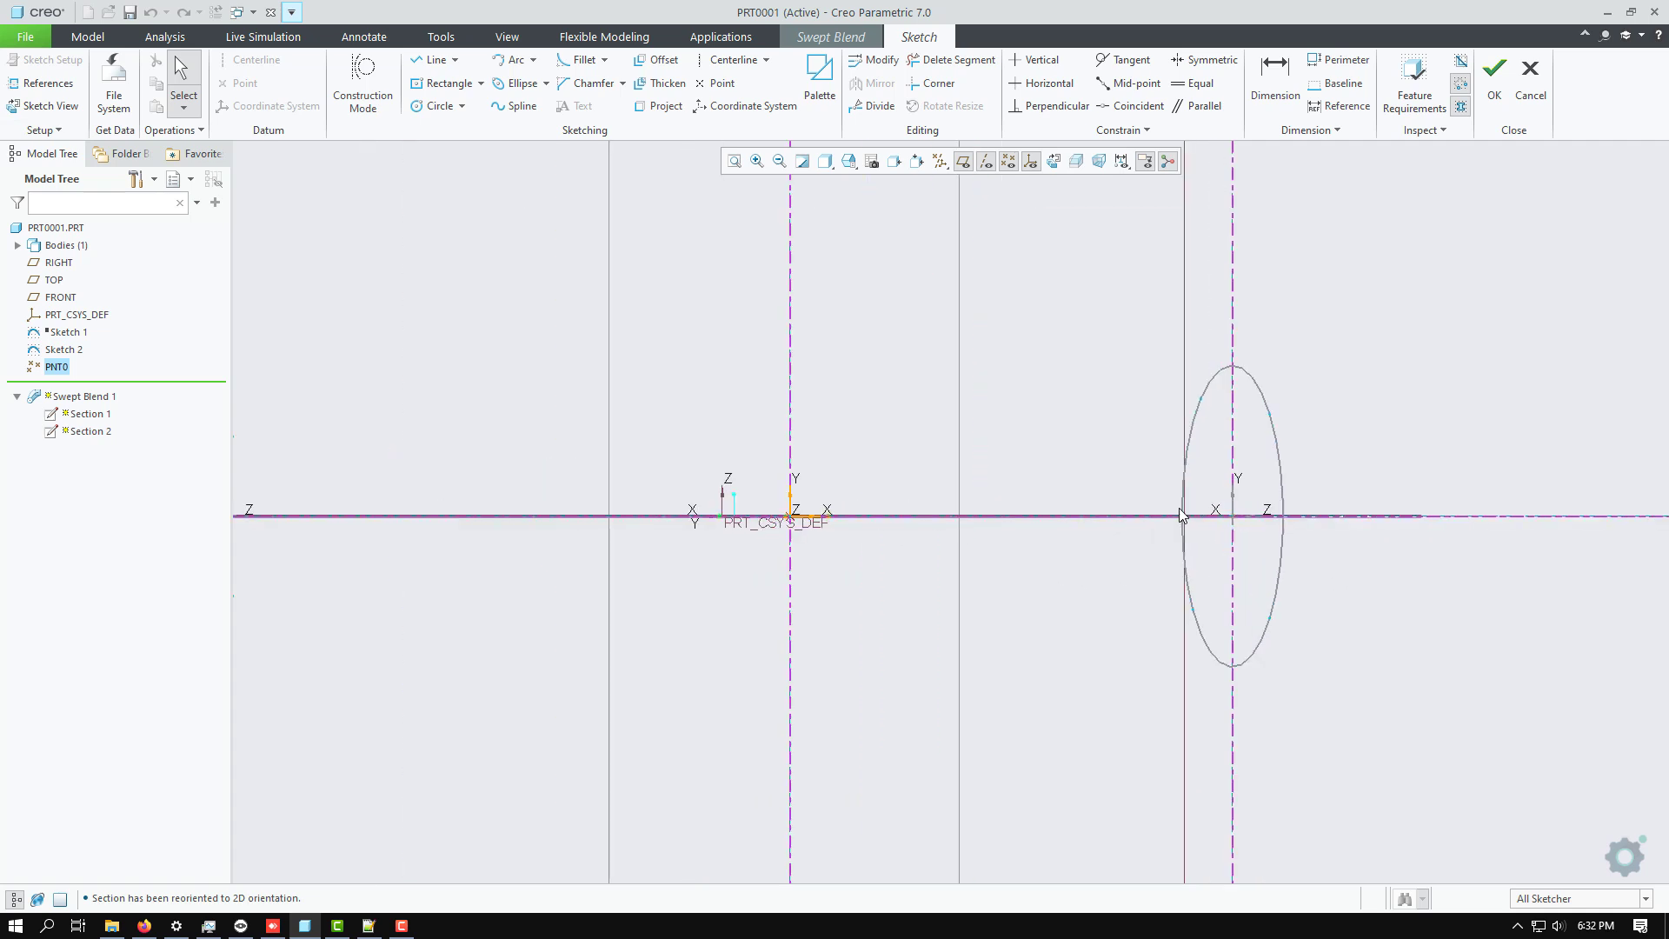
pyautogui.scroll(-2, 1180, 513)
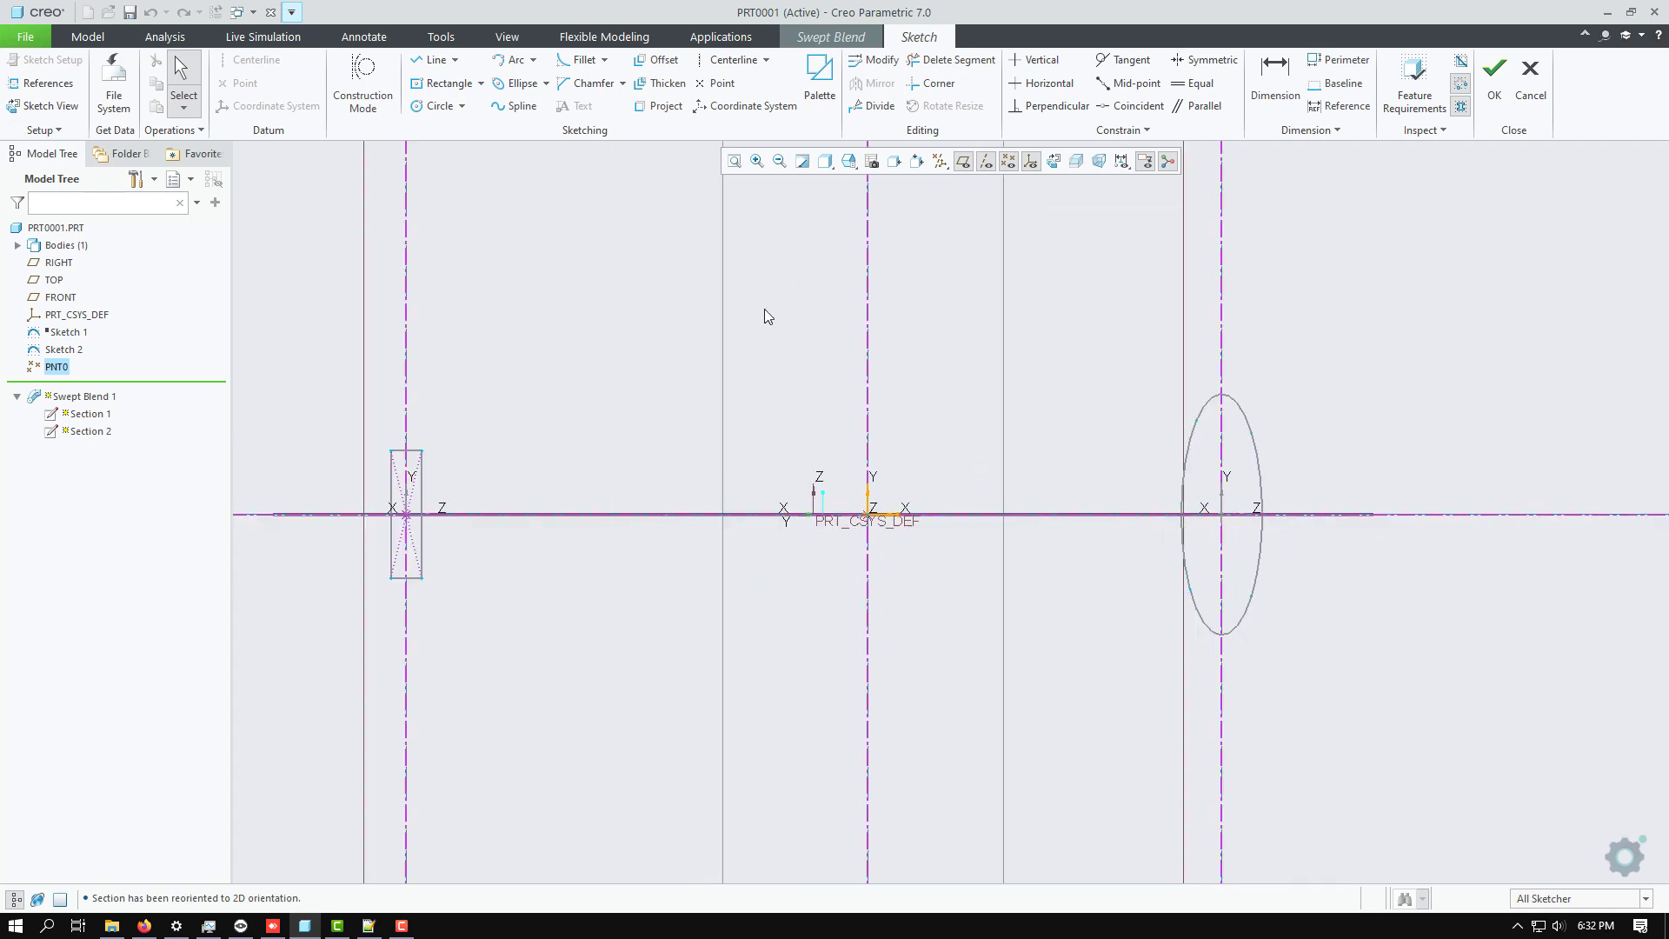
pyautogui.click(519, 85)
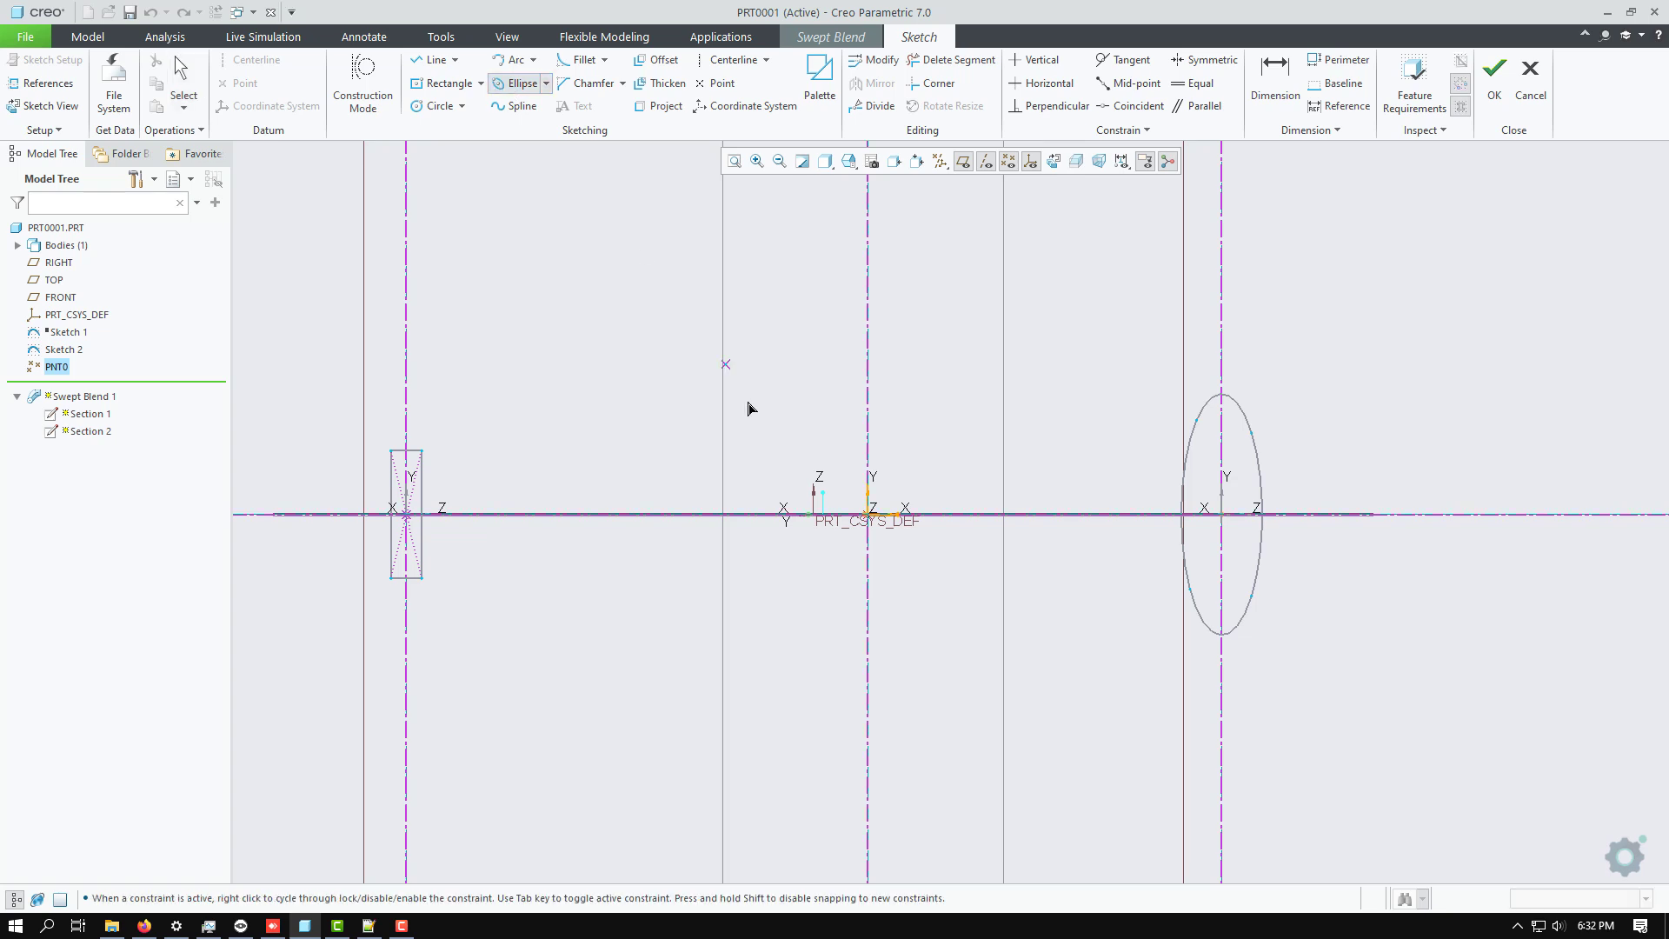
pyautogui.click(871, 516)
pyautogui.click(827, 619)
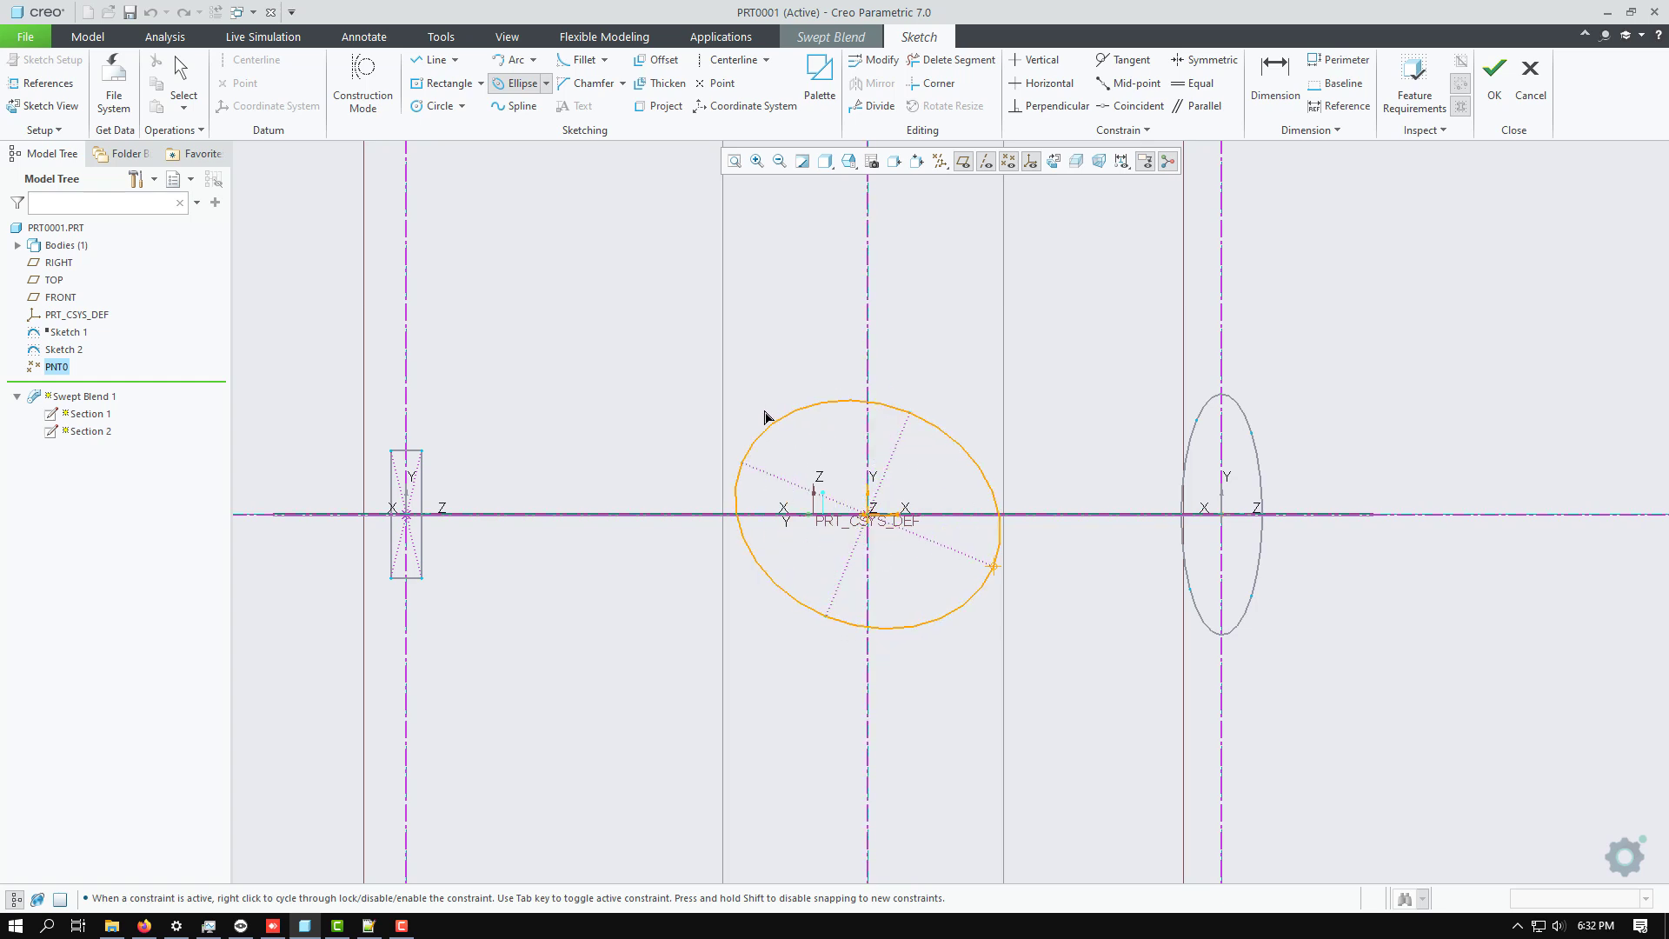
pyautogui.click(821, 487)
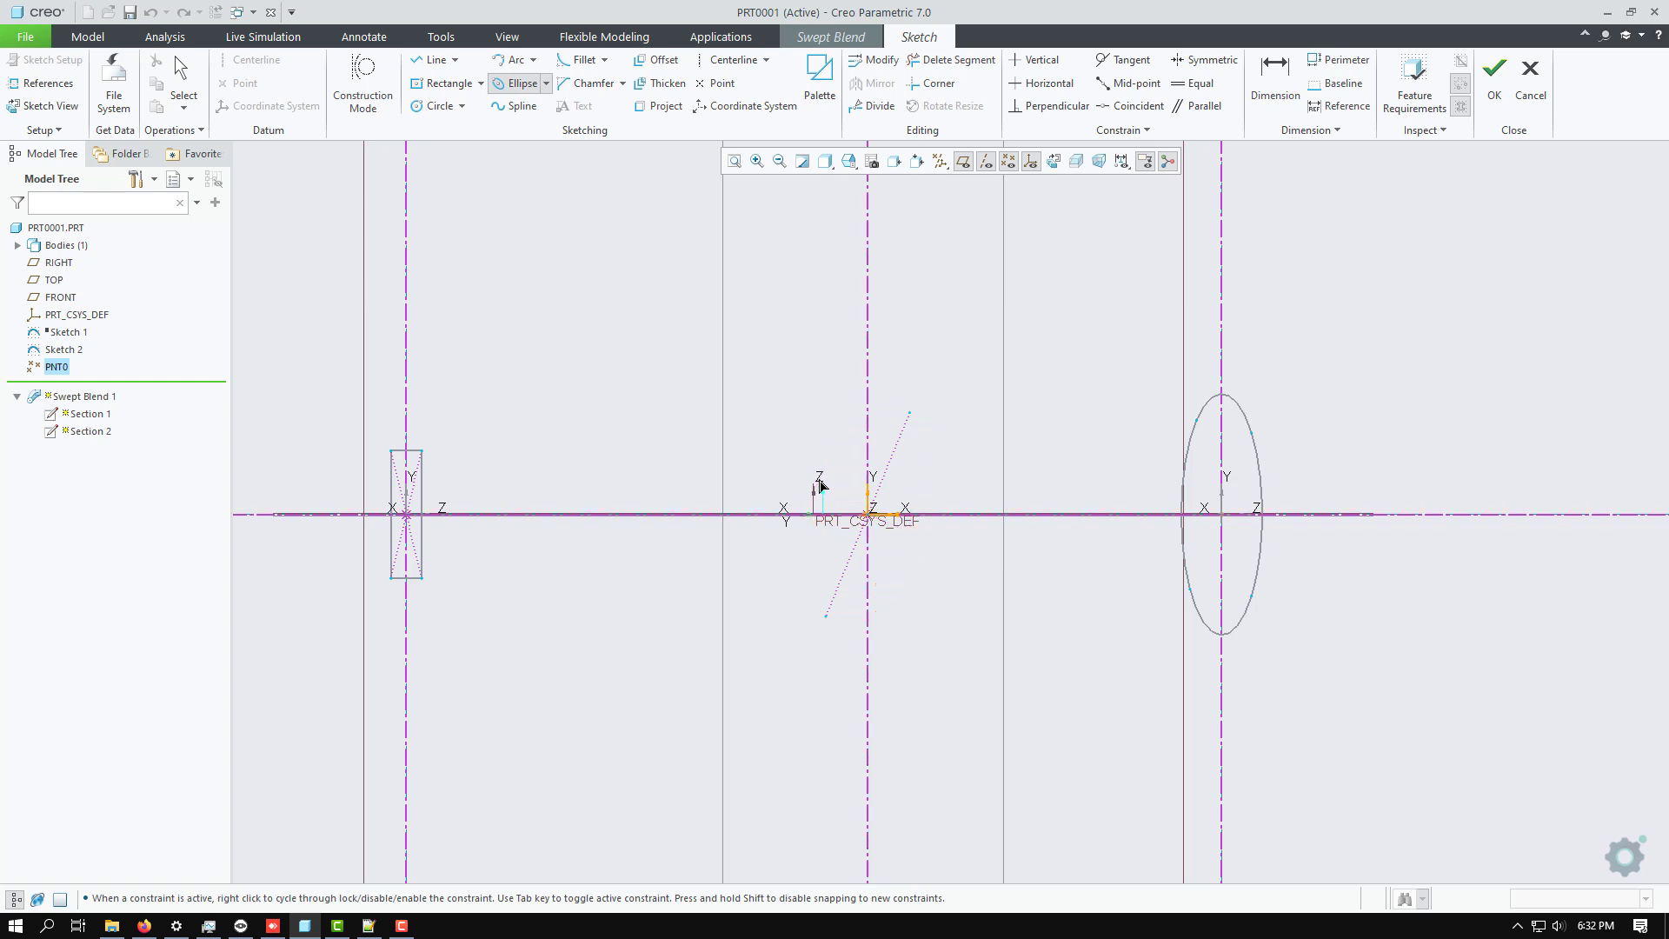
pyautogui.middleClick(690, 378)
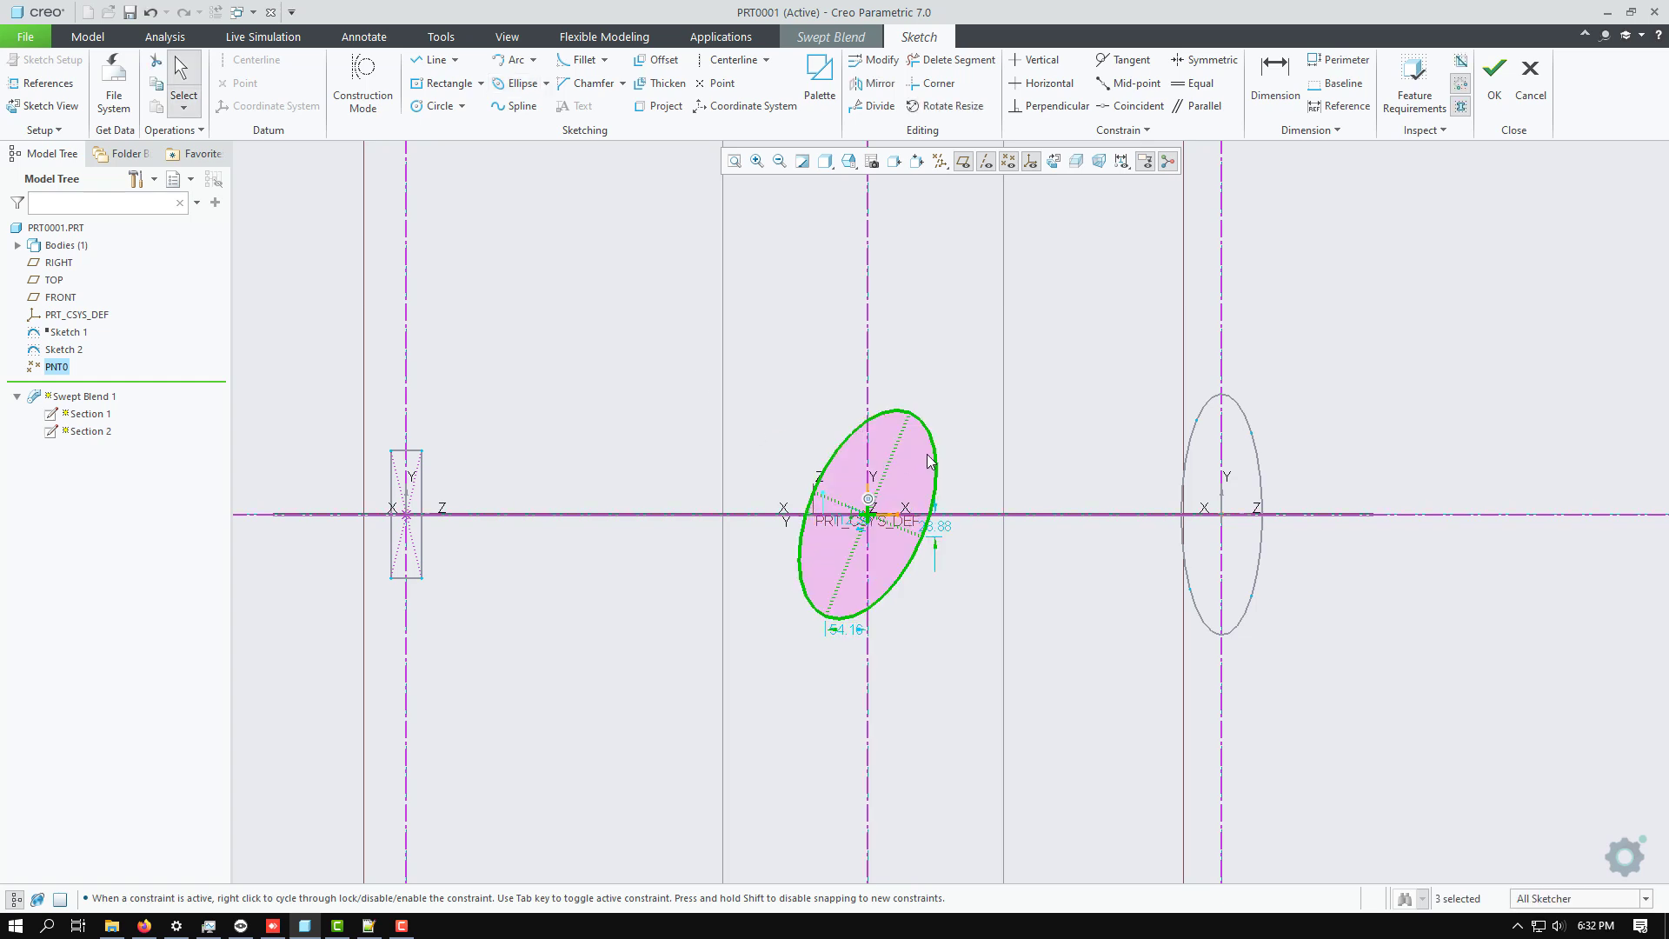
# Divide the ellipse into four segments at the endpoints of its major and minor axes.
pyautogui.scroll(2, 927, 466)
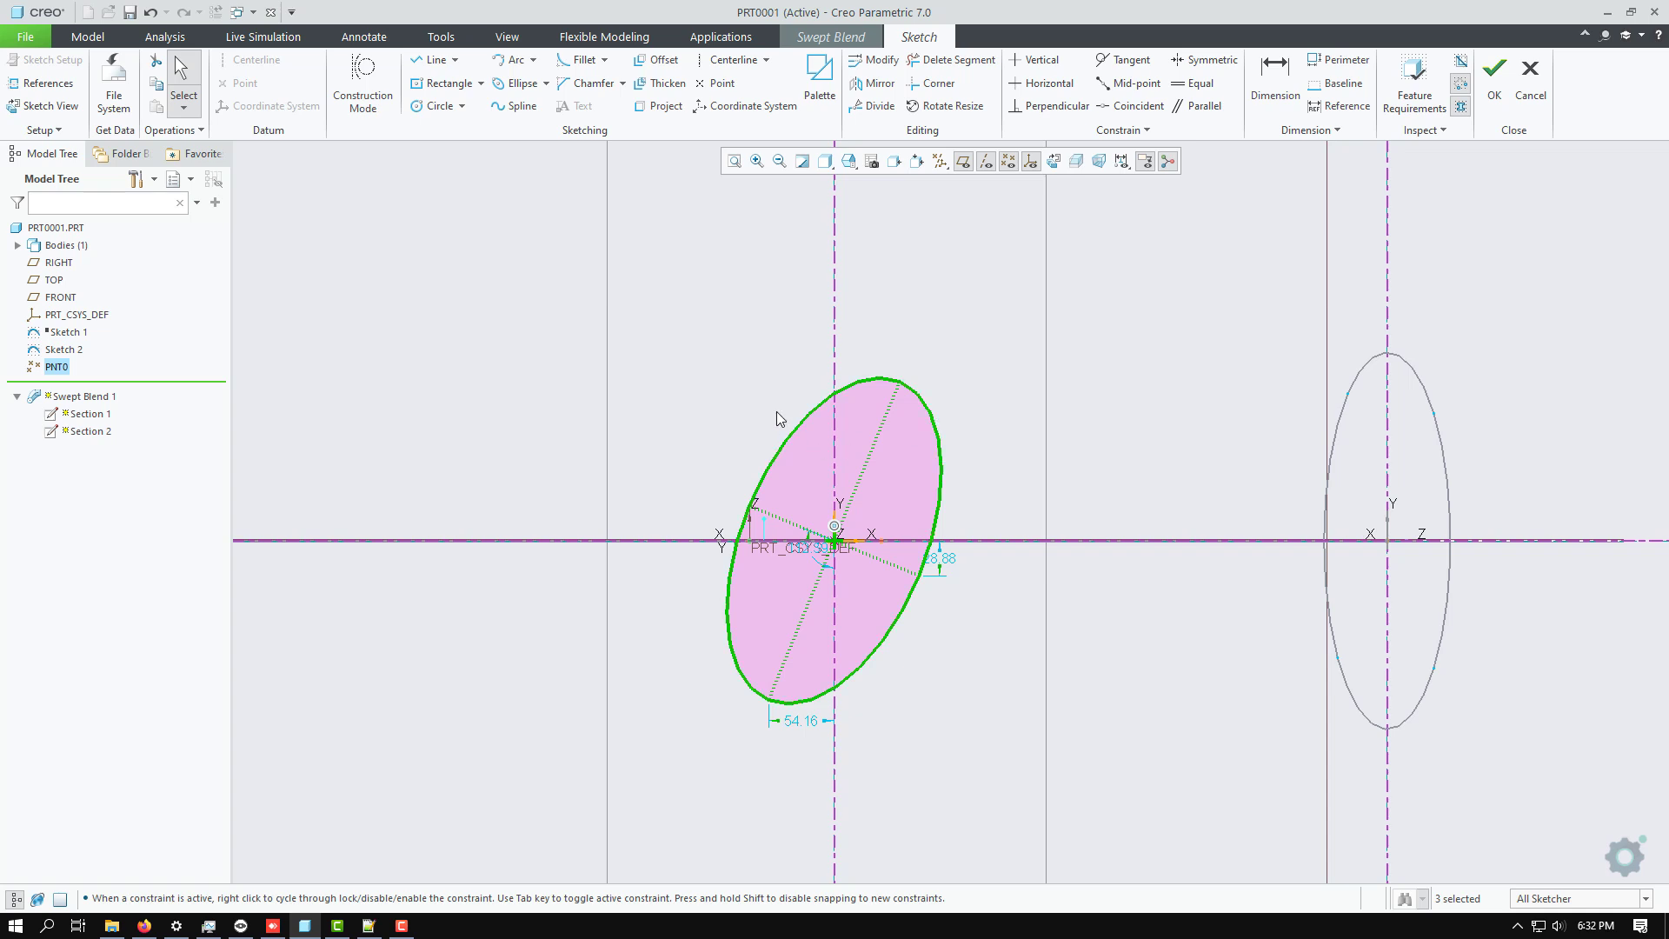
pyautogui.scroll(1, 778, 383)
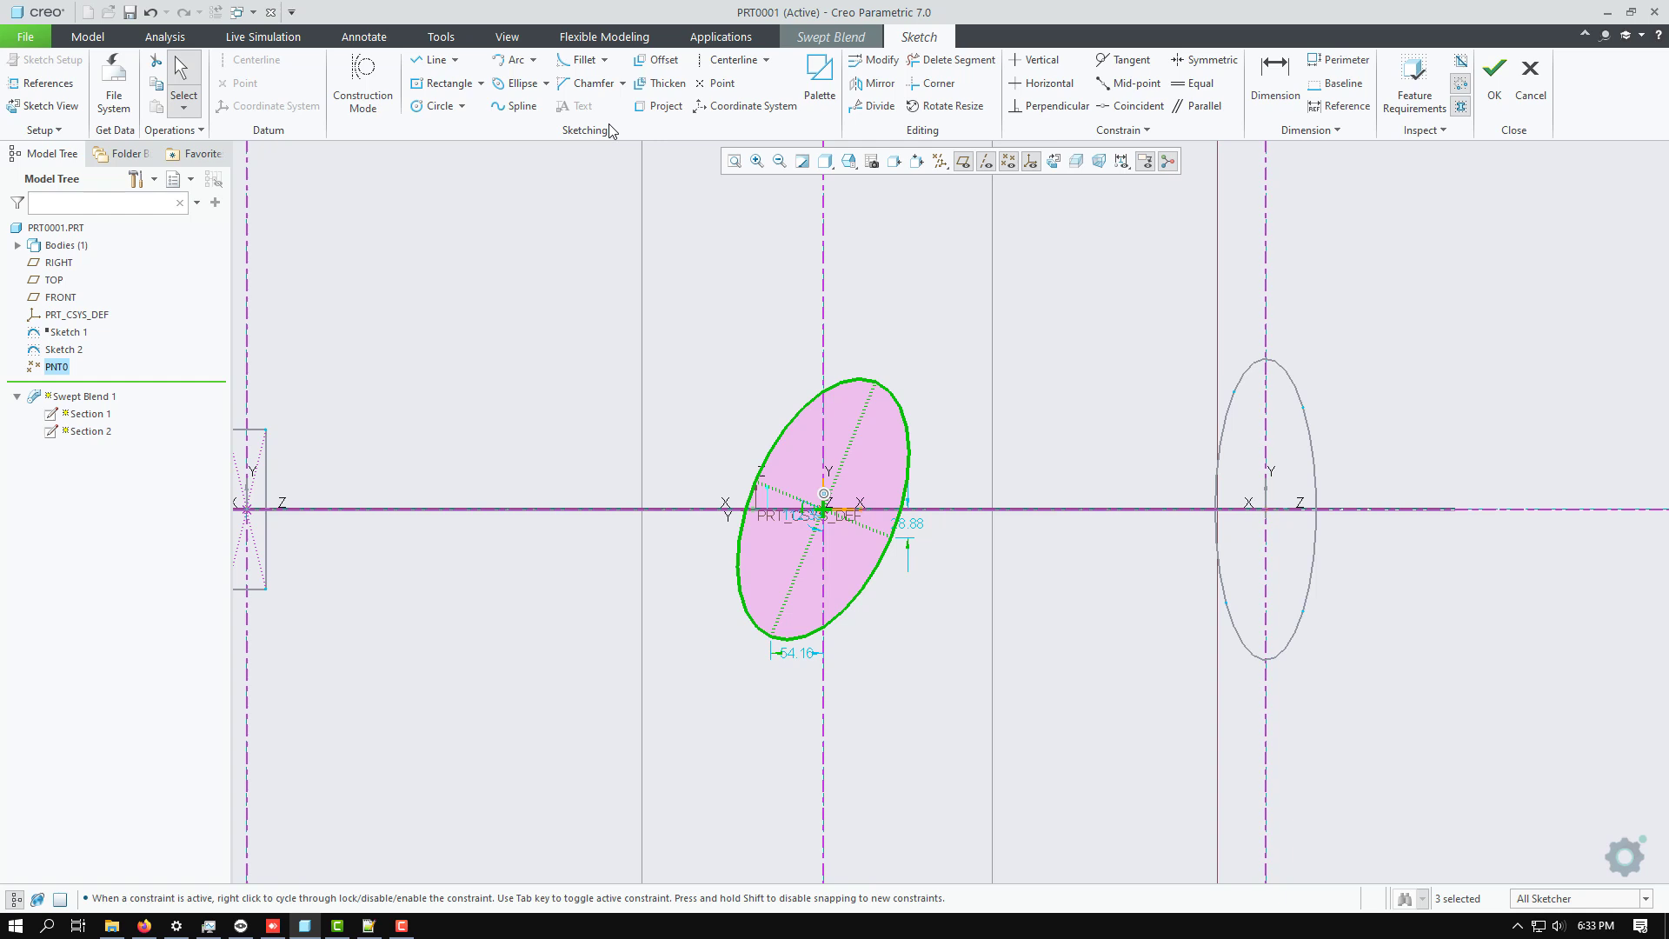
pyautogui.click(865, 109)
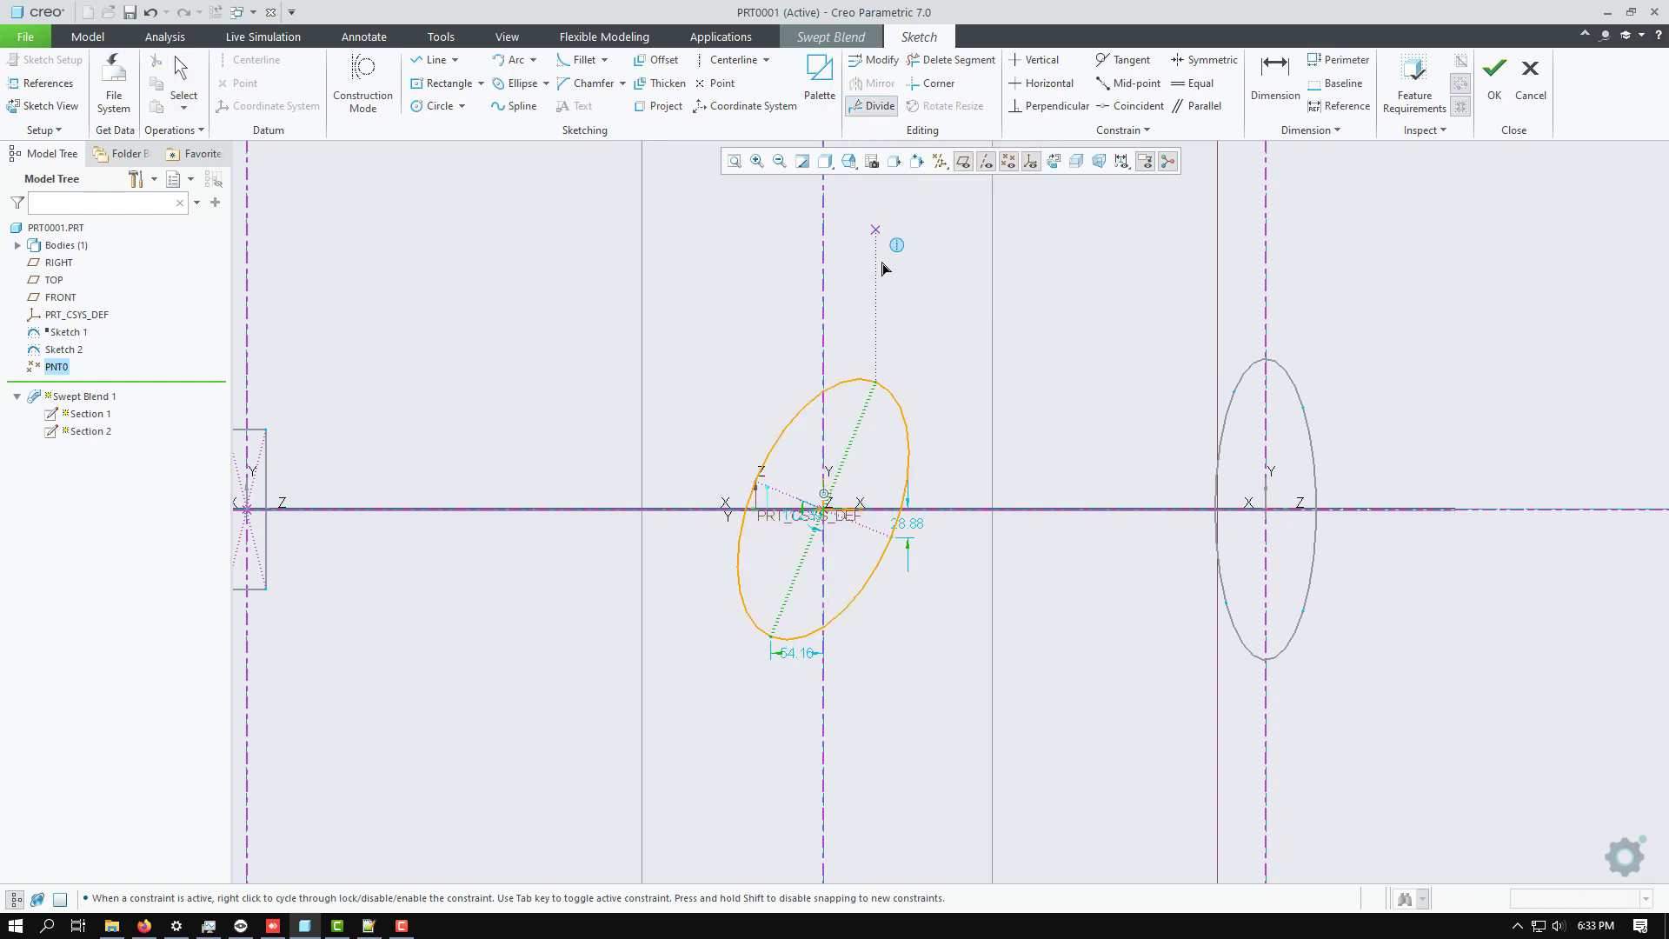
pyautogui.click(873, 387)
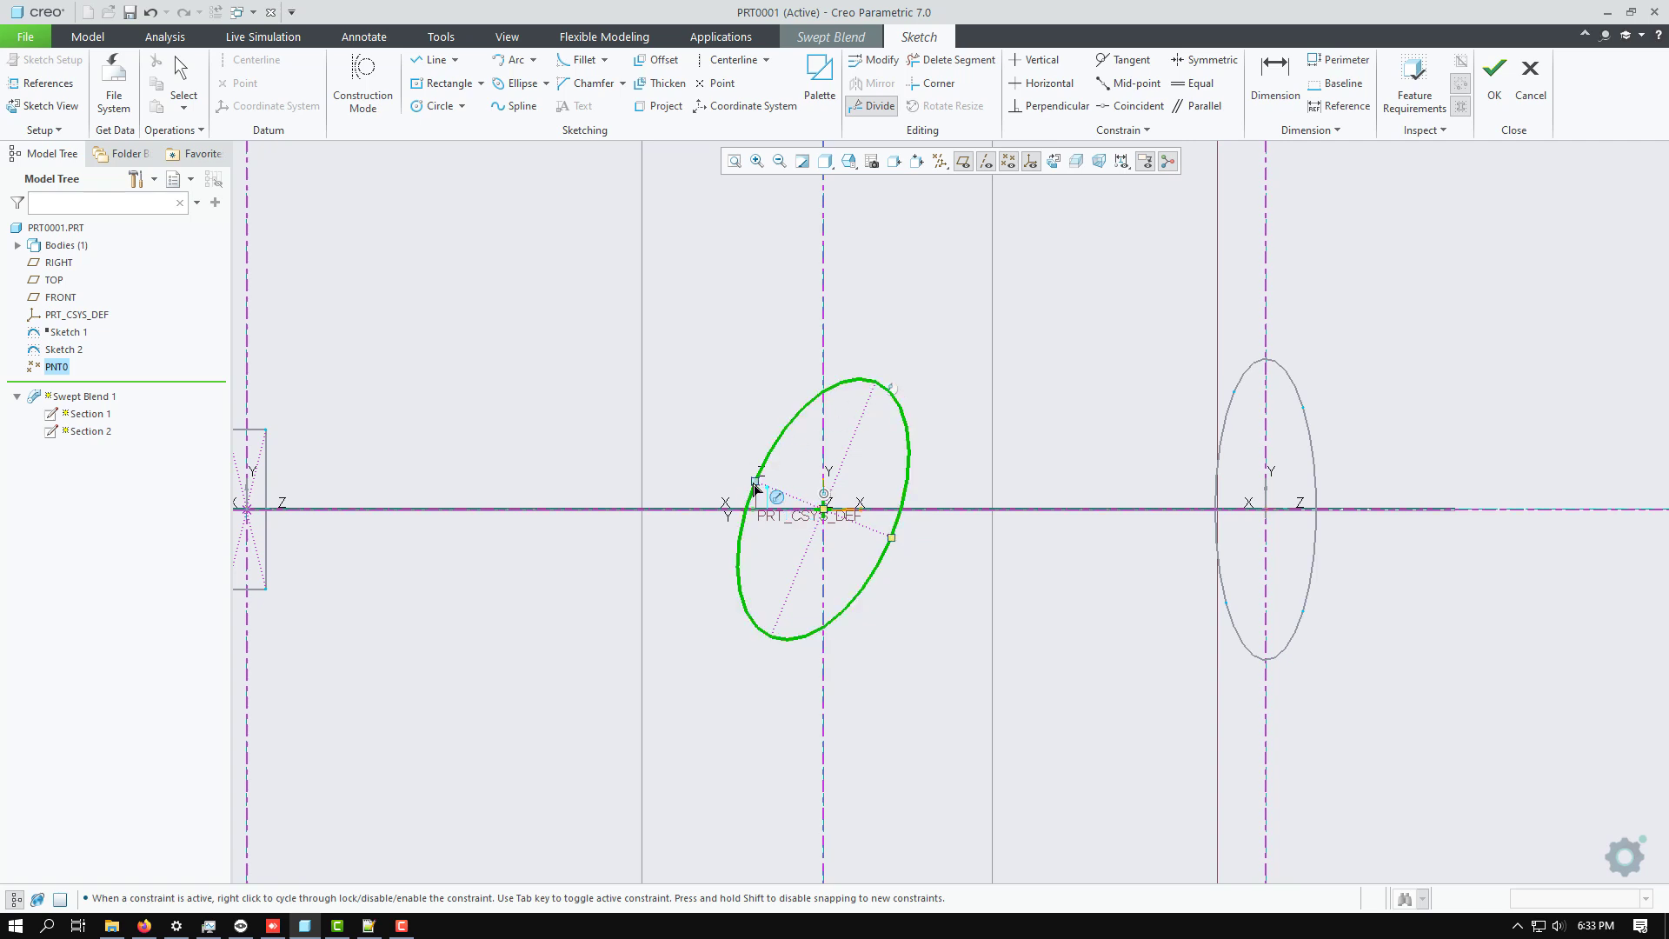
pyautogui.click(756, 488)
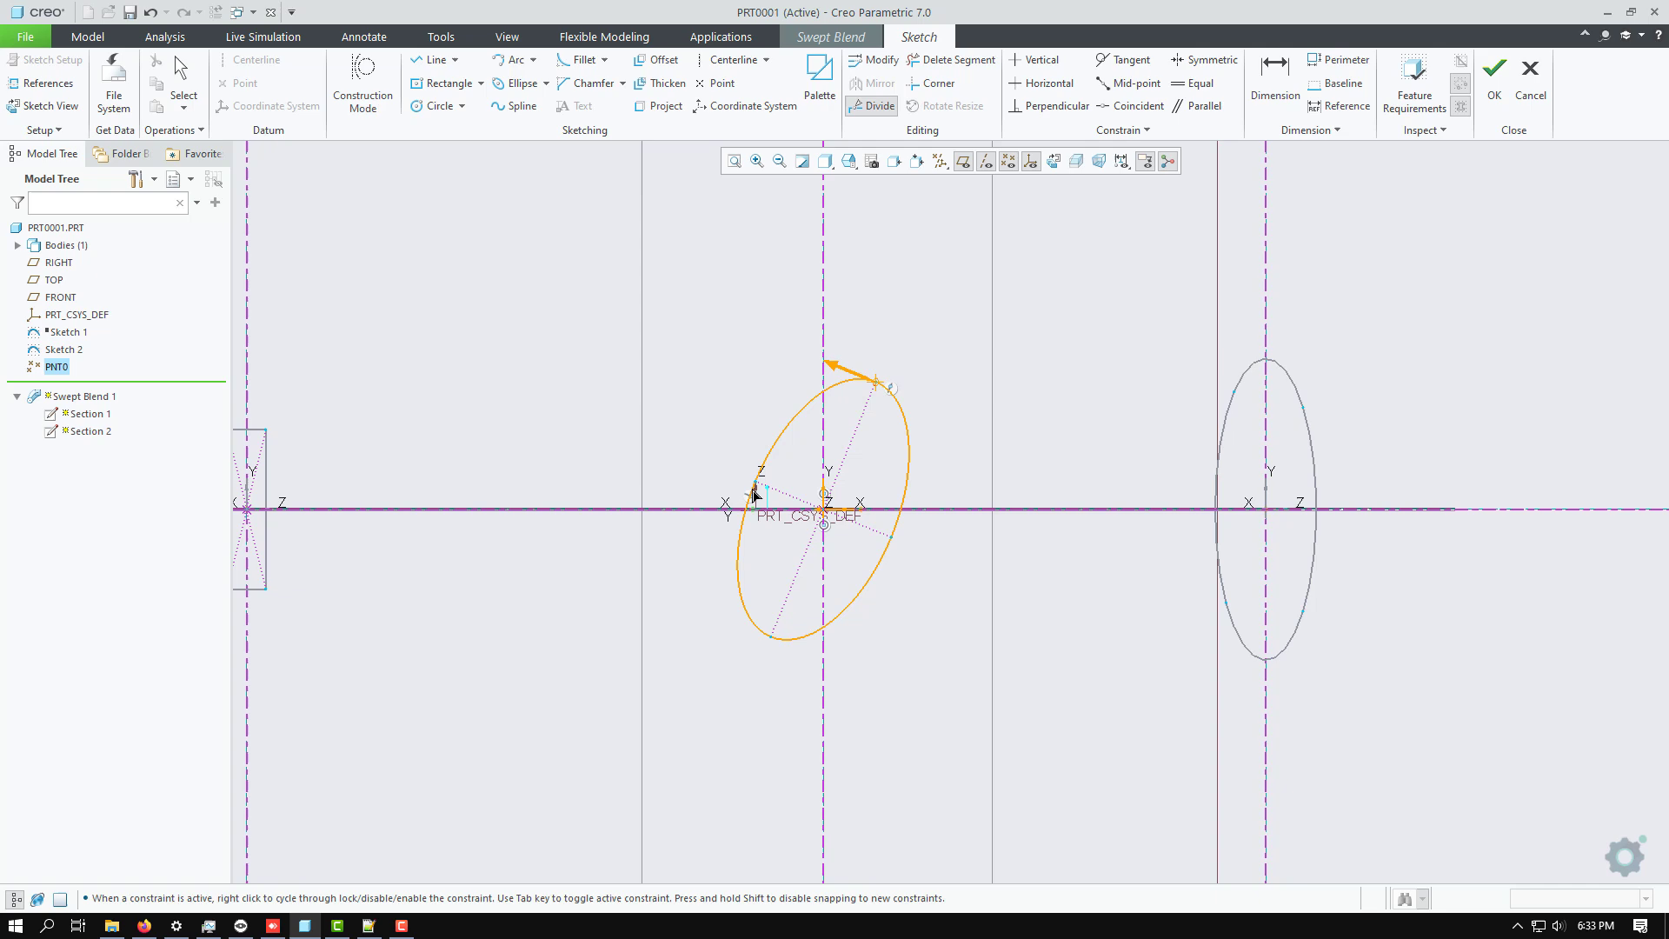
pyautogui.click(783, 640)
pyautogui.click(890, 539)
pyautogui.middleClick(992, 351)
# Accept the Section 3 sketch and inspect the three-section blend preview.
pyautogui.scroll(-3, 1041, 528)
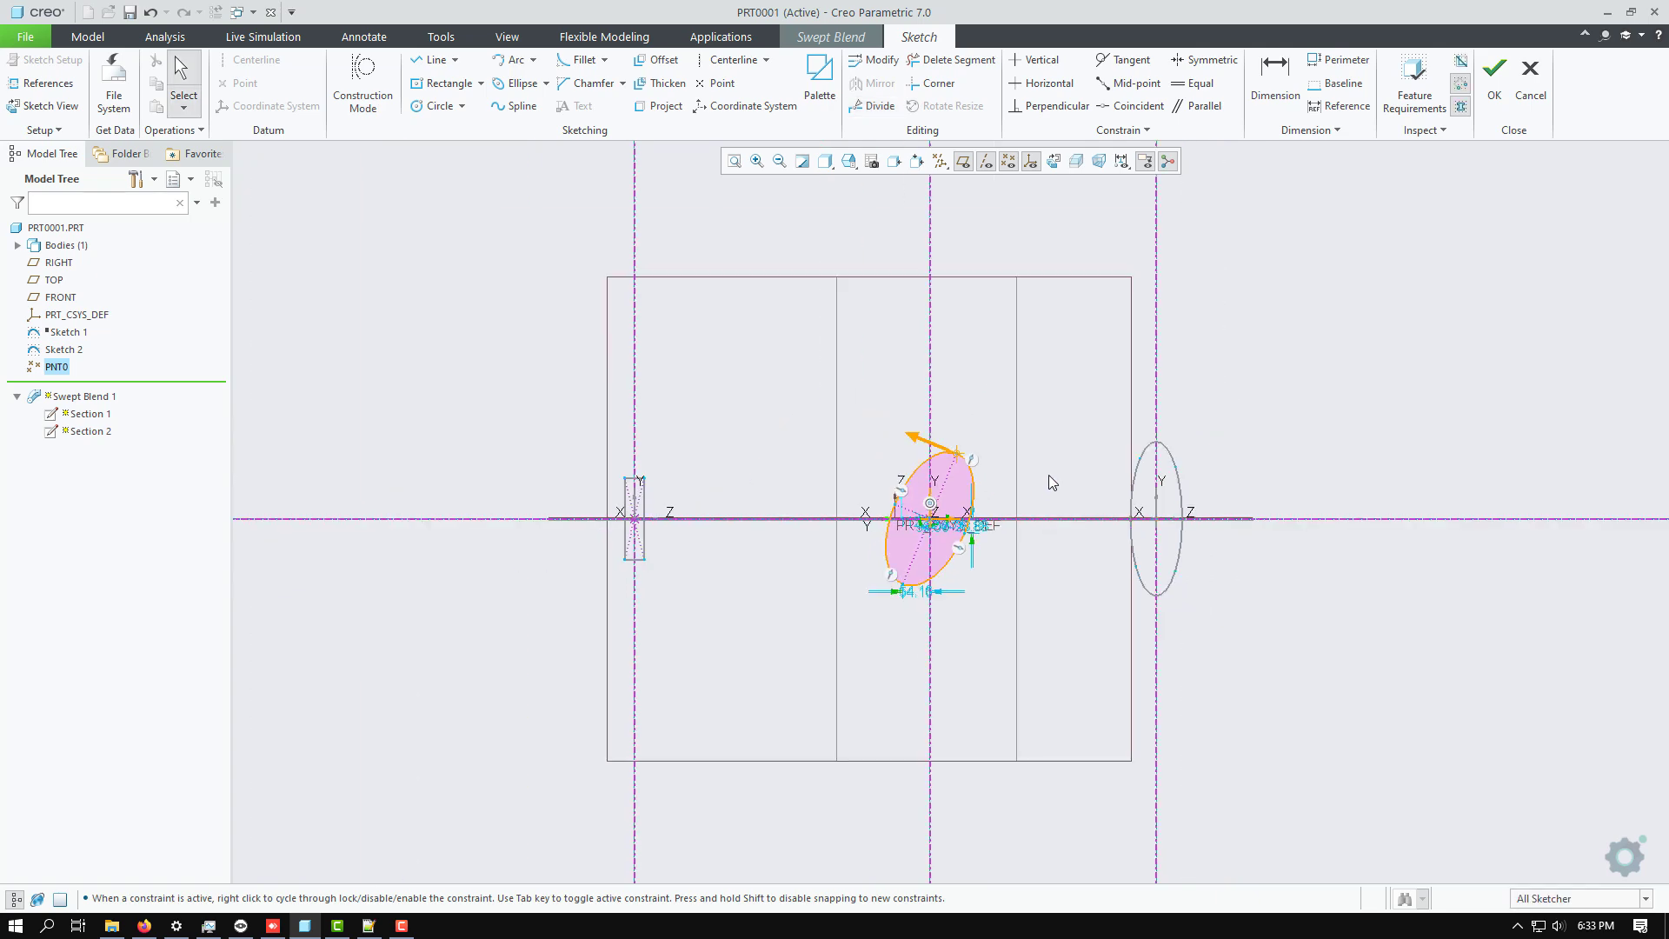
pyautogui.moveTo(1048, 474)
pyautogui.mouseDown(button='middle')
pyautogui.moveTo(872, 465)
pyautogui.moveTo(896, 454)
pyautogui.moveTo(878, 467)
pyautogui.mouseUp(button='middle')
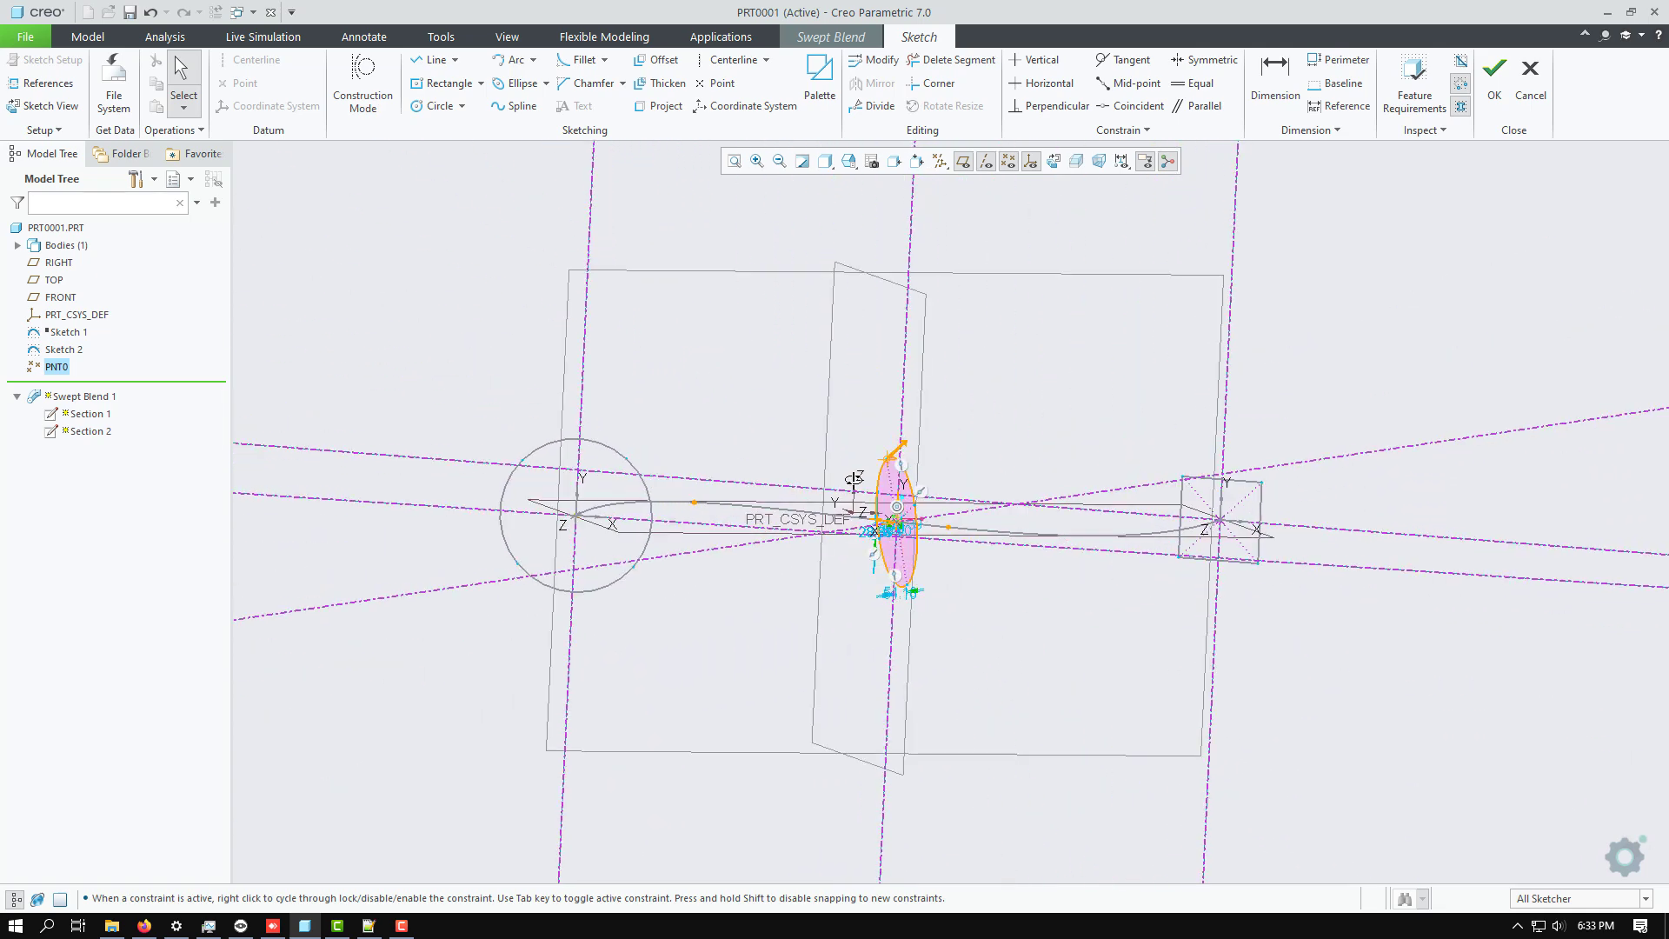
pyautogui.click(1495, 87)
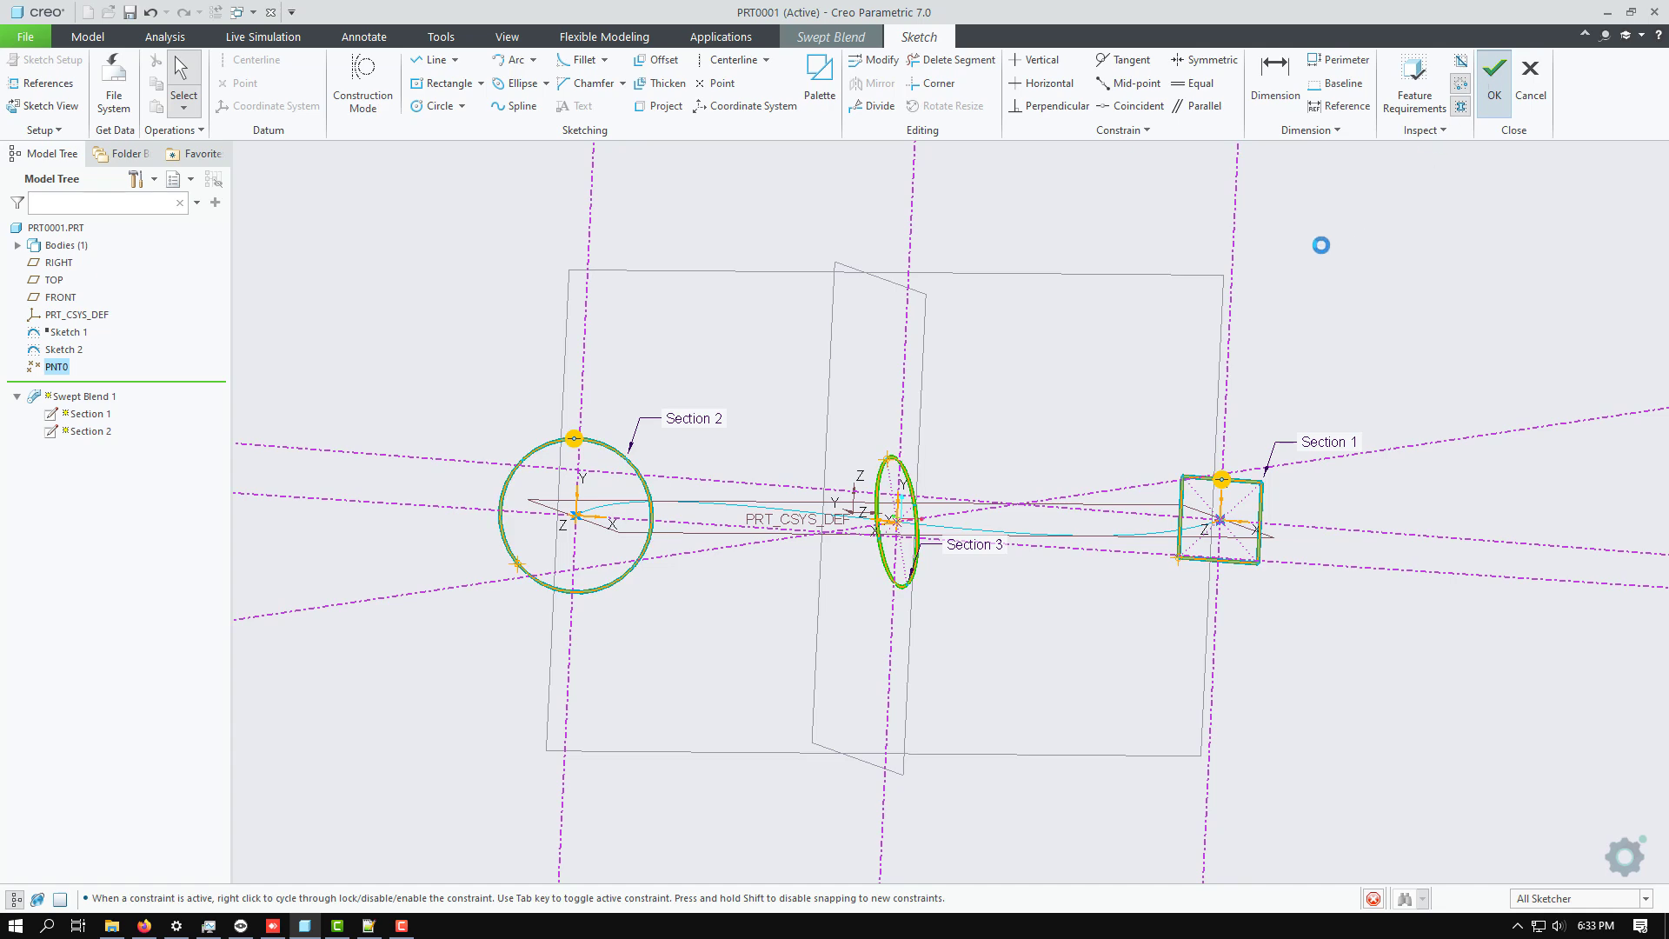
pyautogui.moveTo(1070, 338)
pyautogui.mouseDown(button='middle')
pyautogui.moveTo(1028, 409)
pyautogui.moveTo(1074, 350)
pyautogui.mouseUp(button='middle')
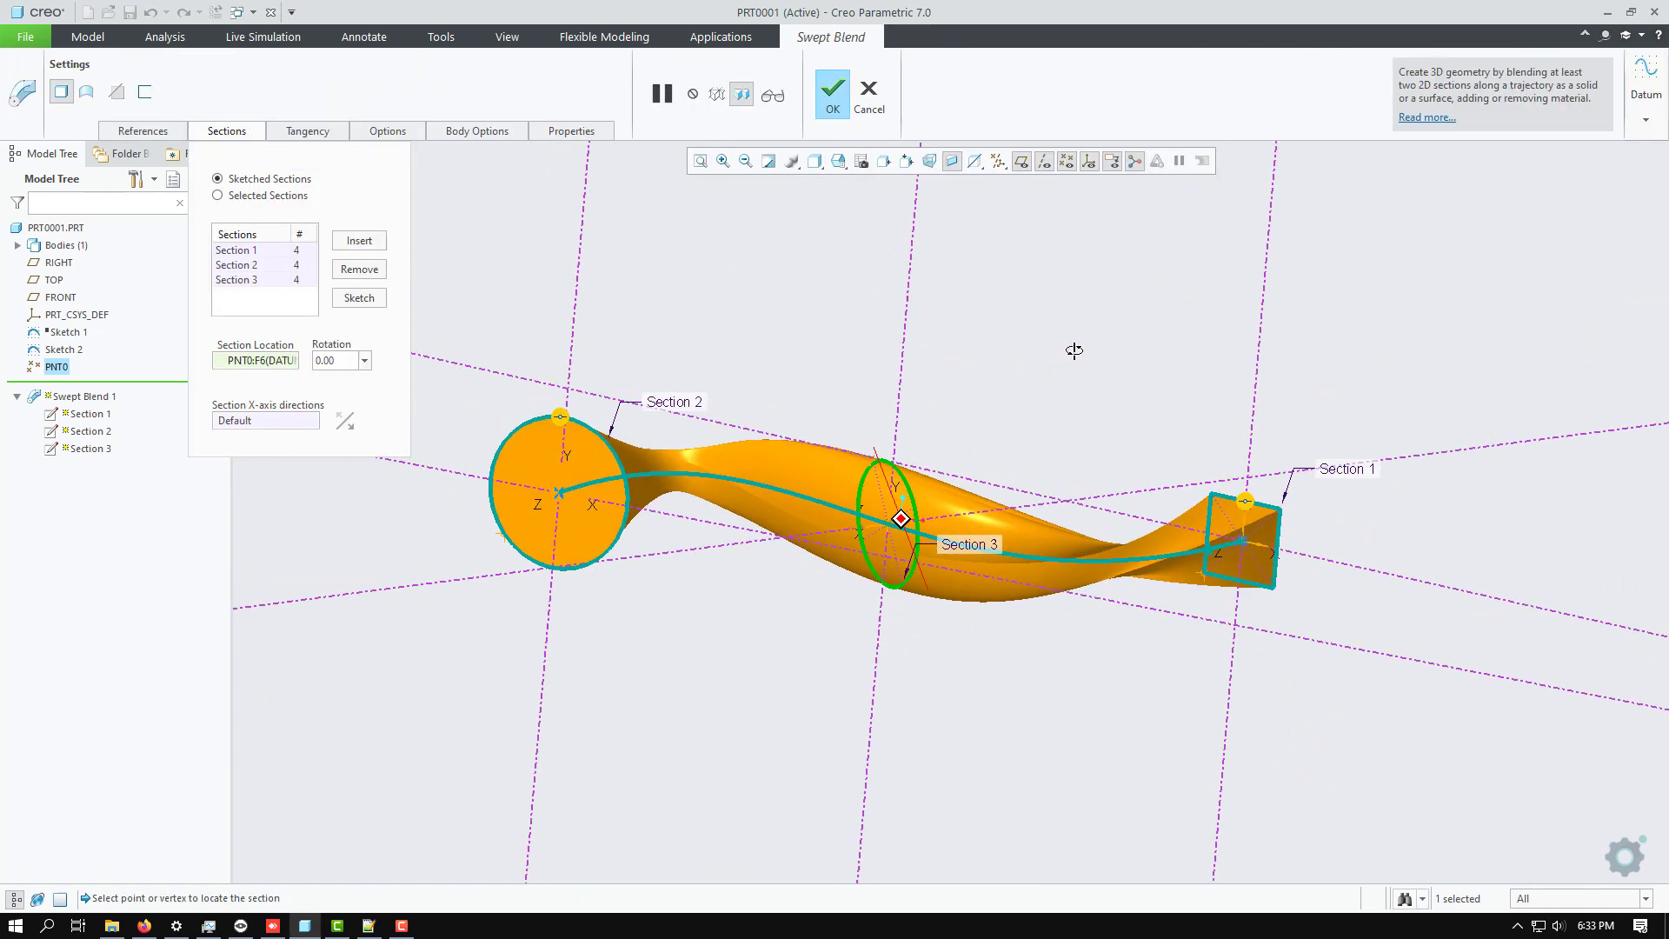
# Edit the Section 3 sketch to move its start point to the lower endpoint of the ellipse's major axis, and accept the sketch.
pyautogui.click(254, 279)
pyautogui.click(356, 297)
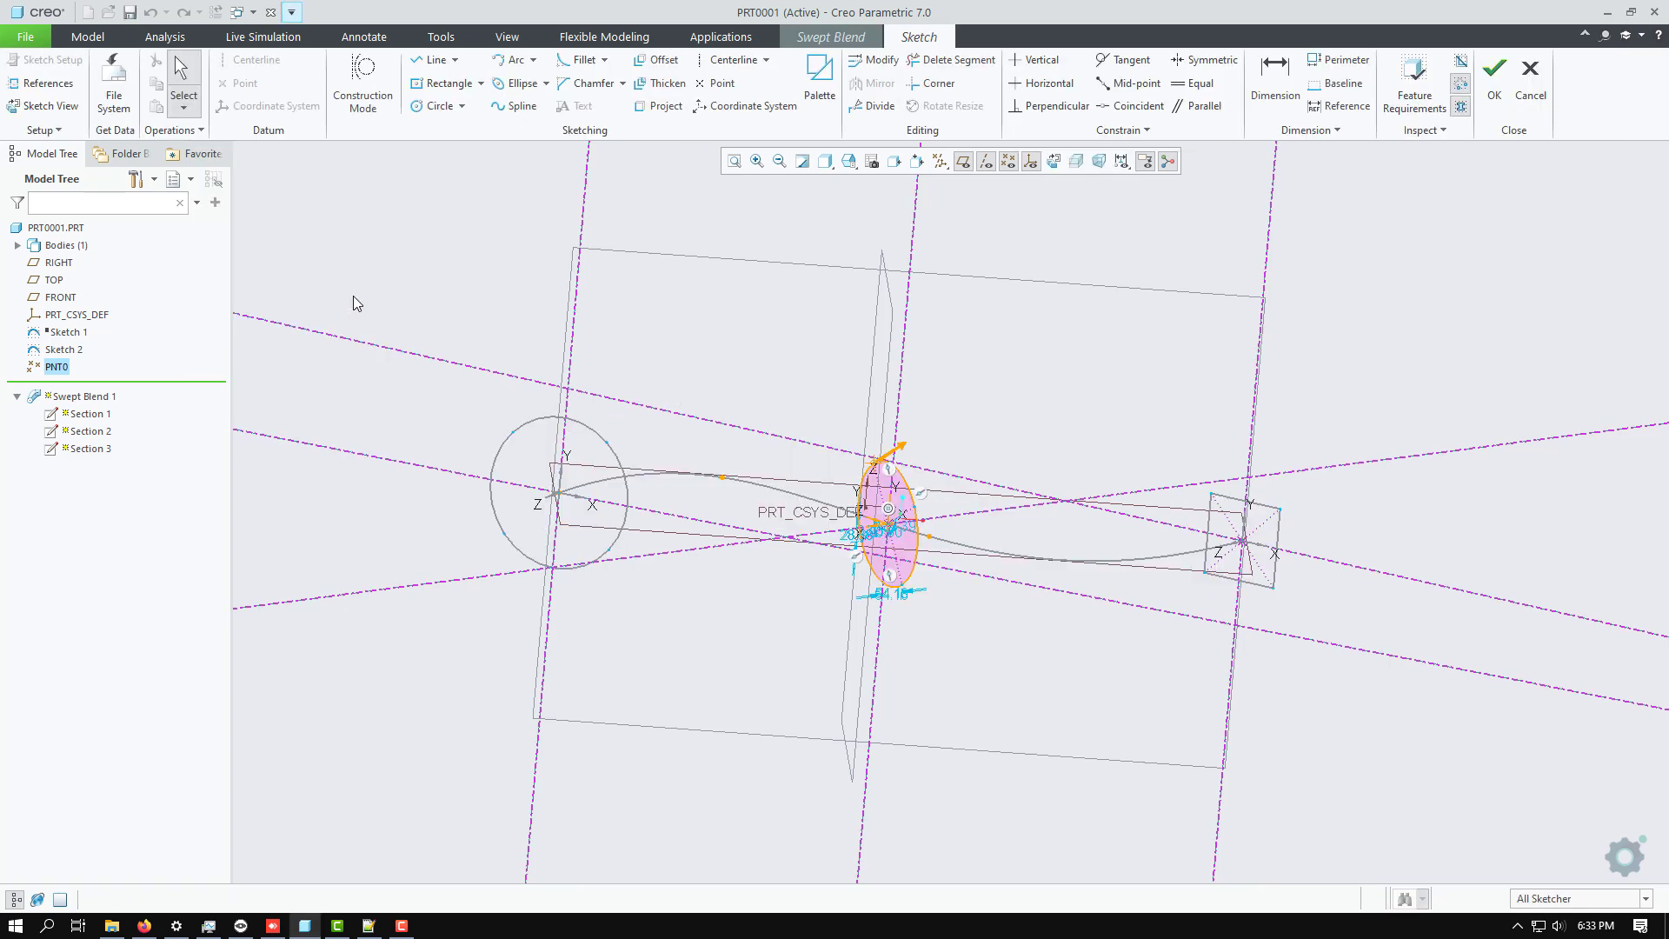
pyautogui.click(42, 106)
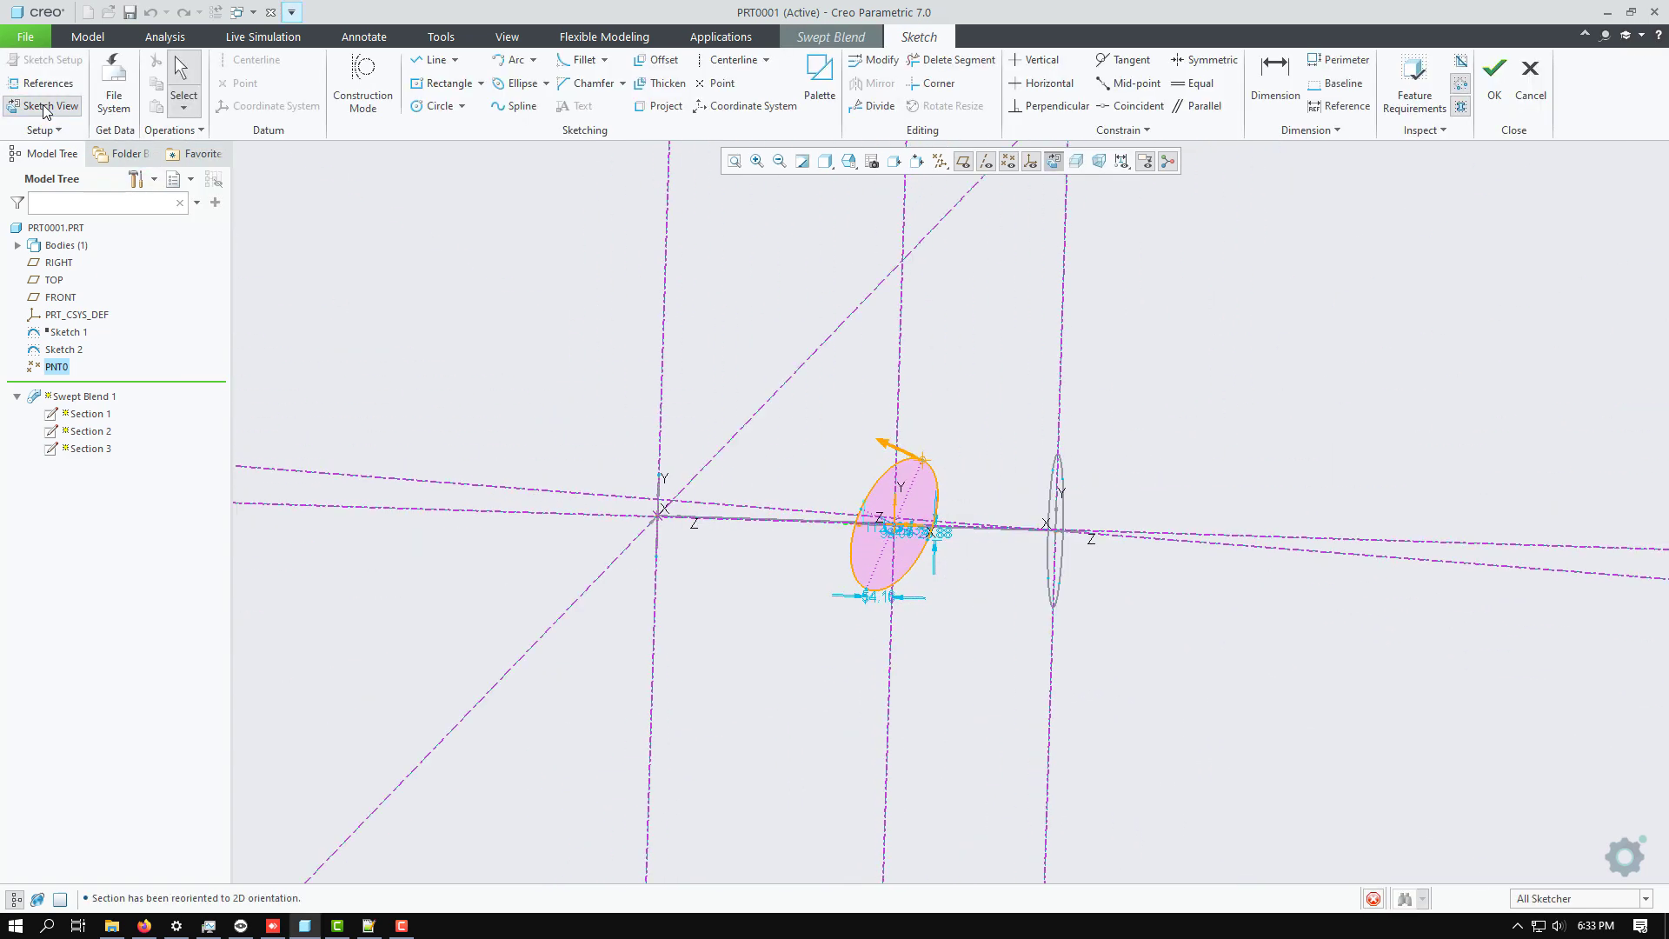
pyautogui.scroll(-3, 863, 600)
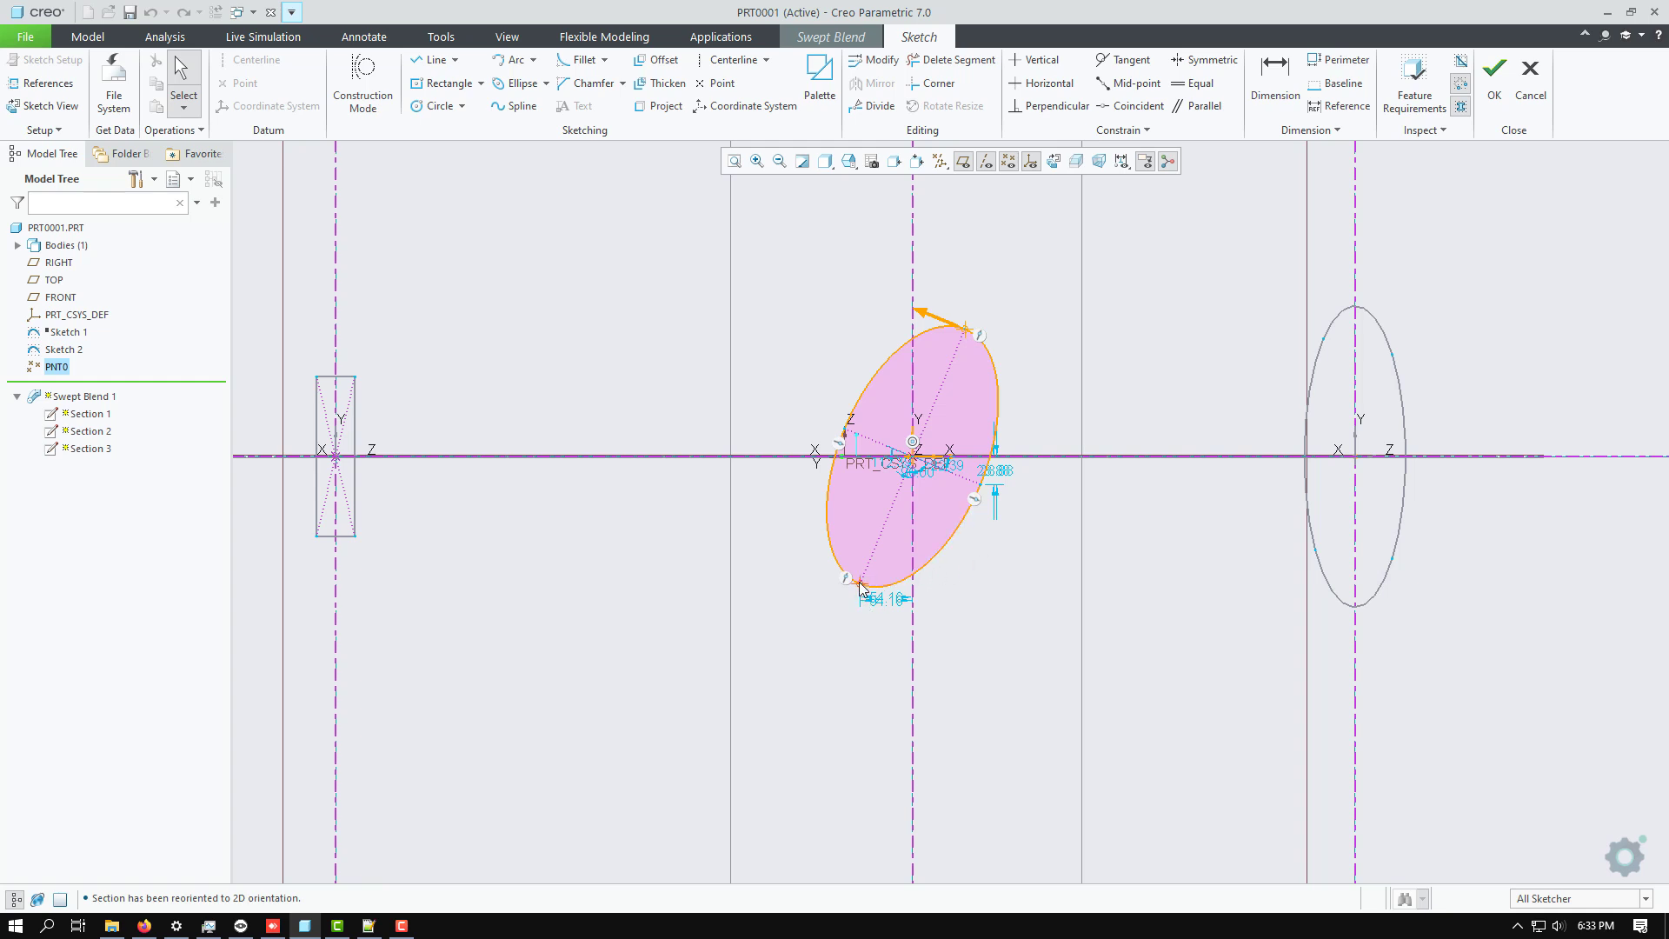
pyautogui.click(858, 581)
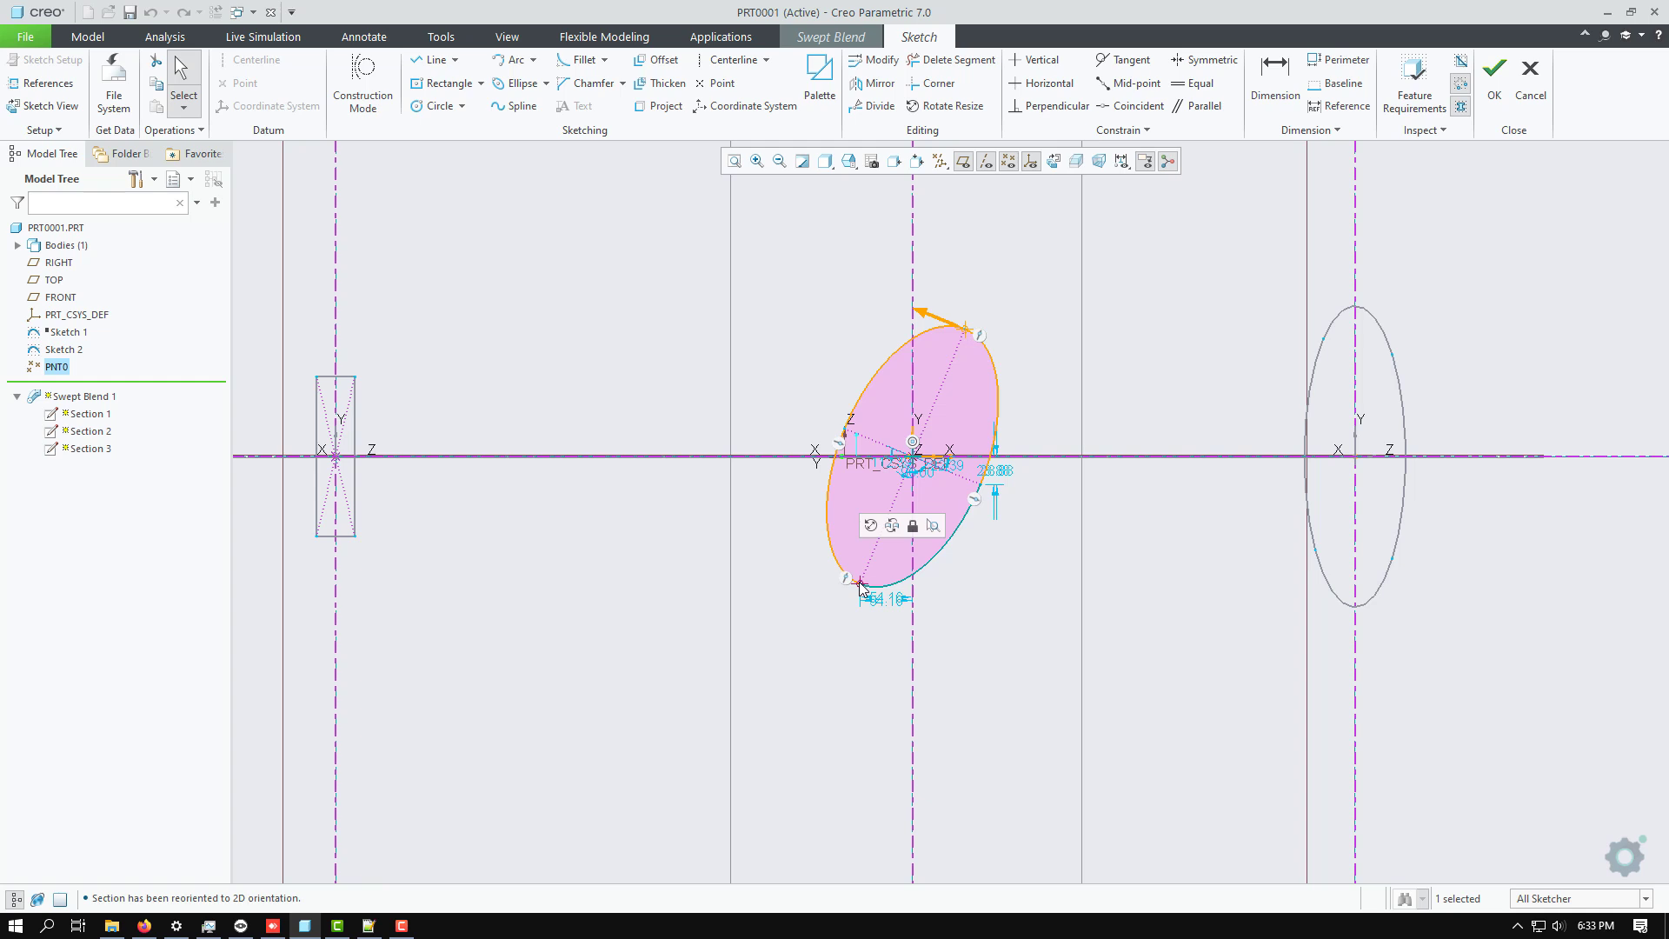
pyautogui.rightClick(859, 582)
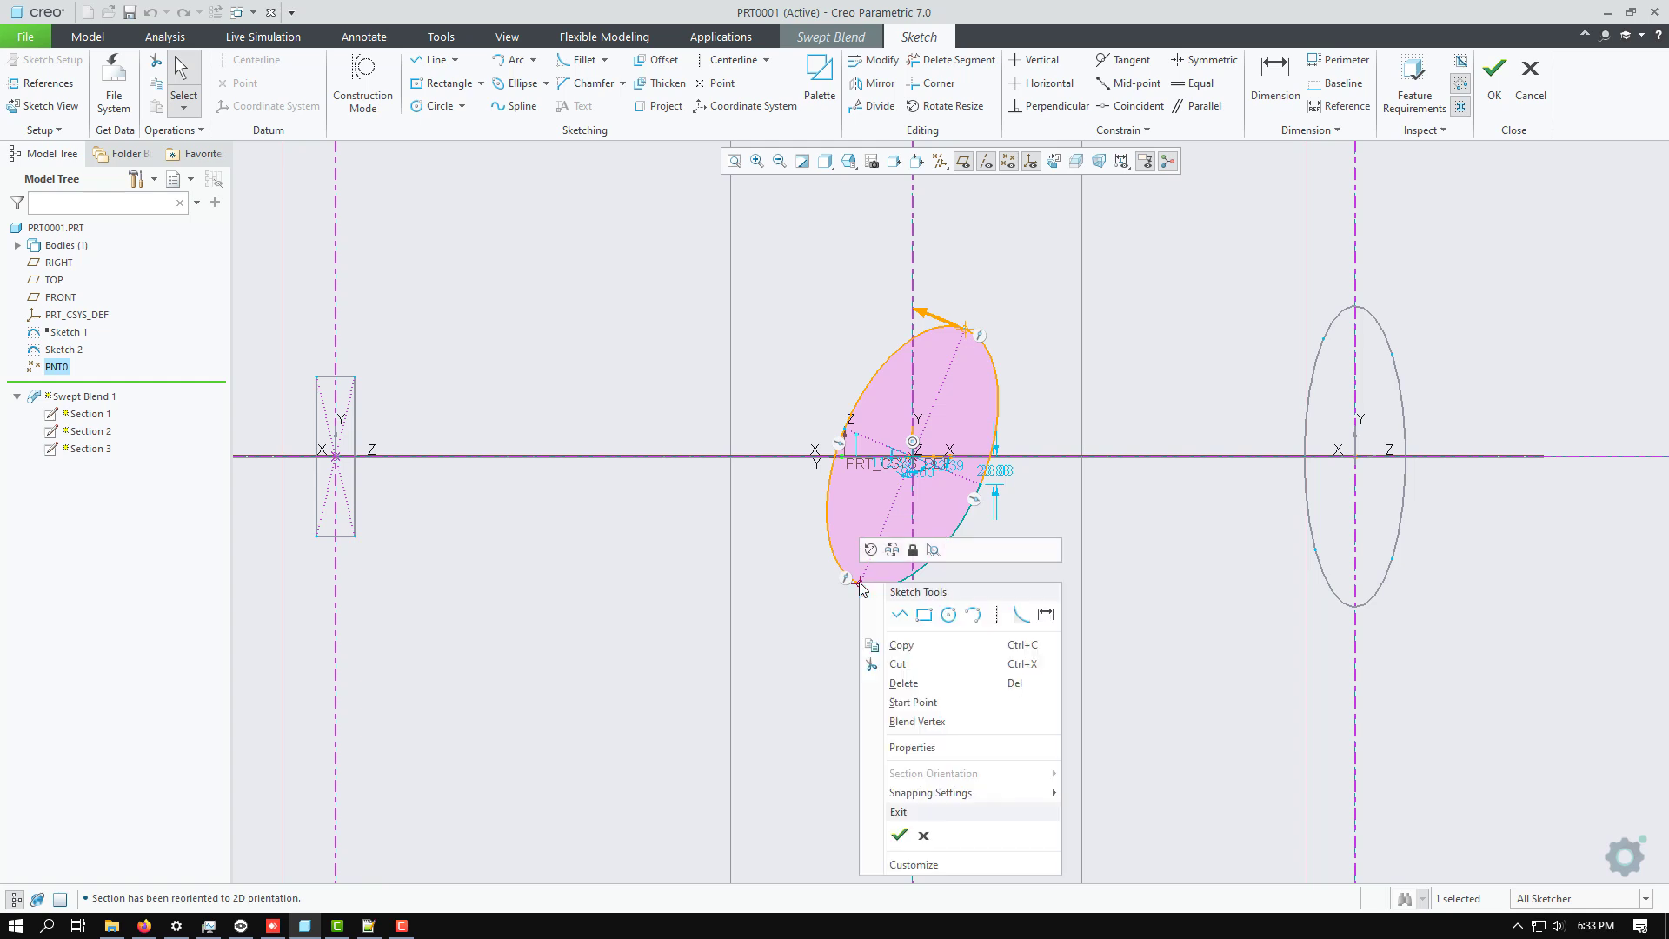
pyautogui.click(900, 703)
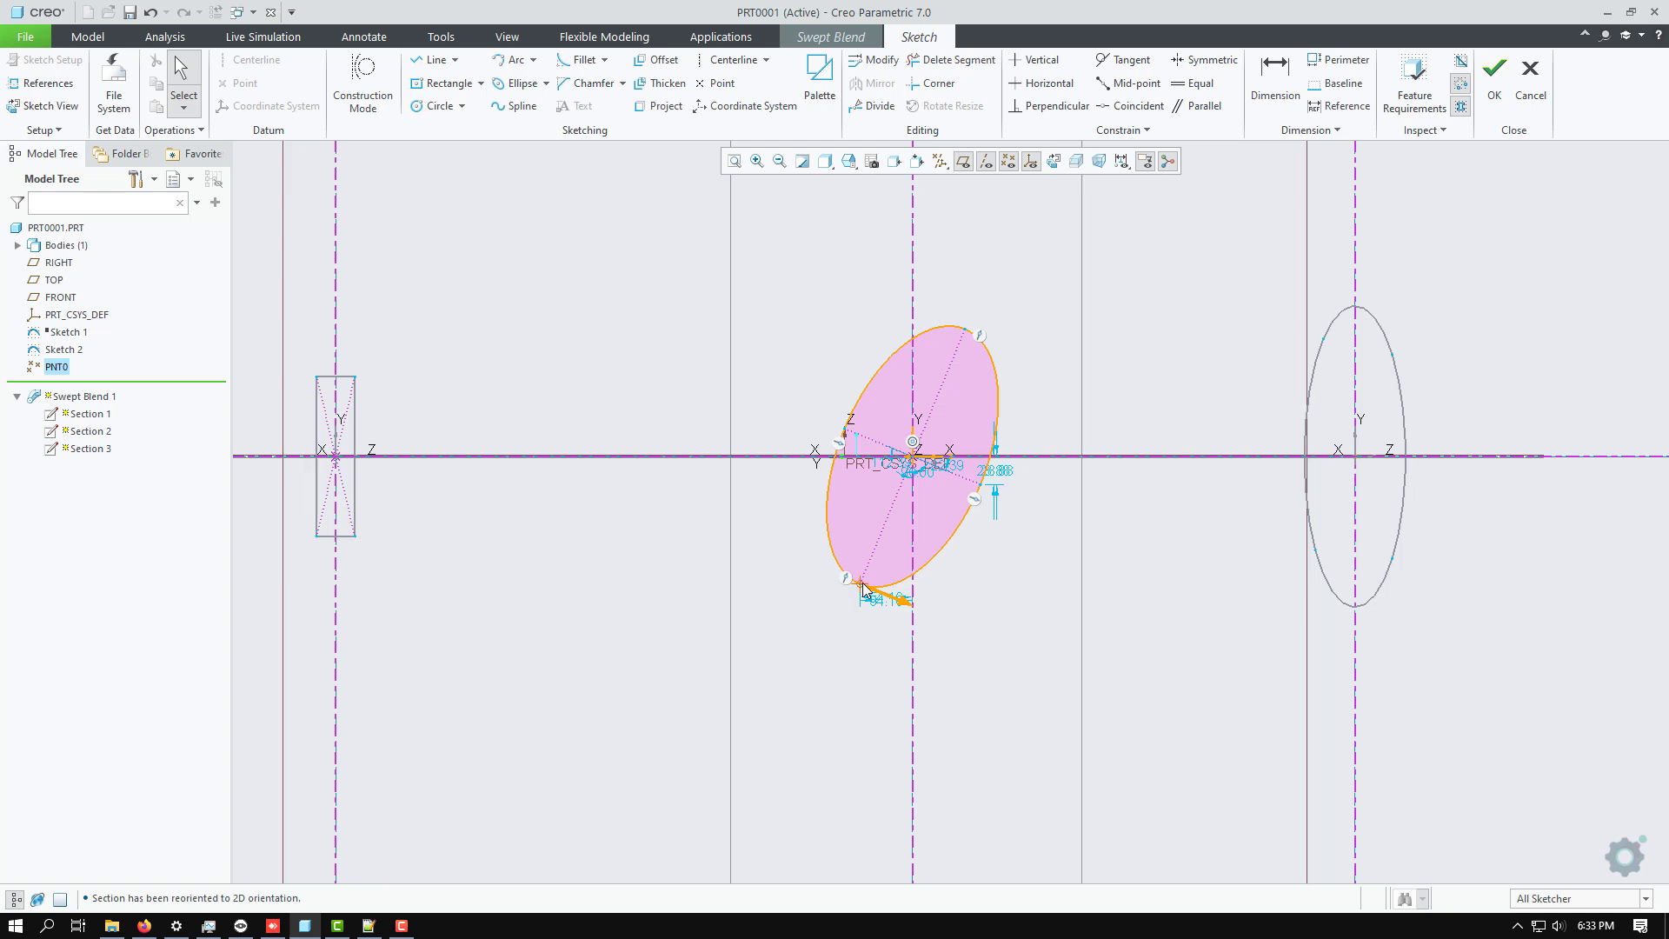
pyautogui.click(1495, 74)
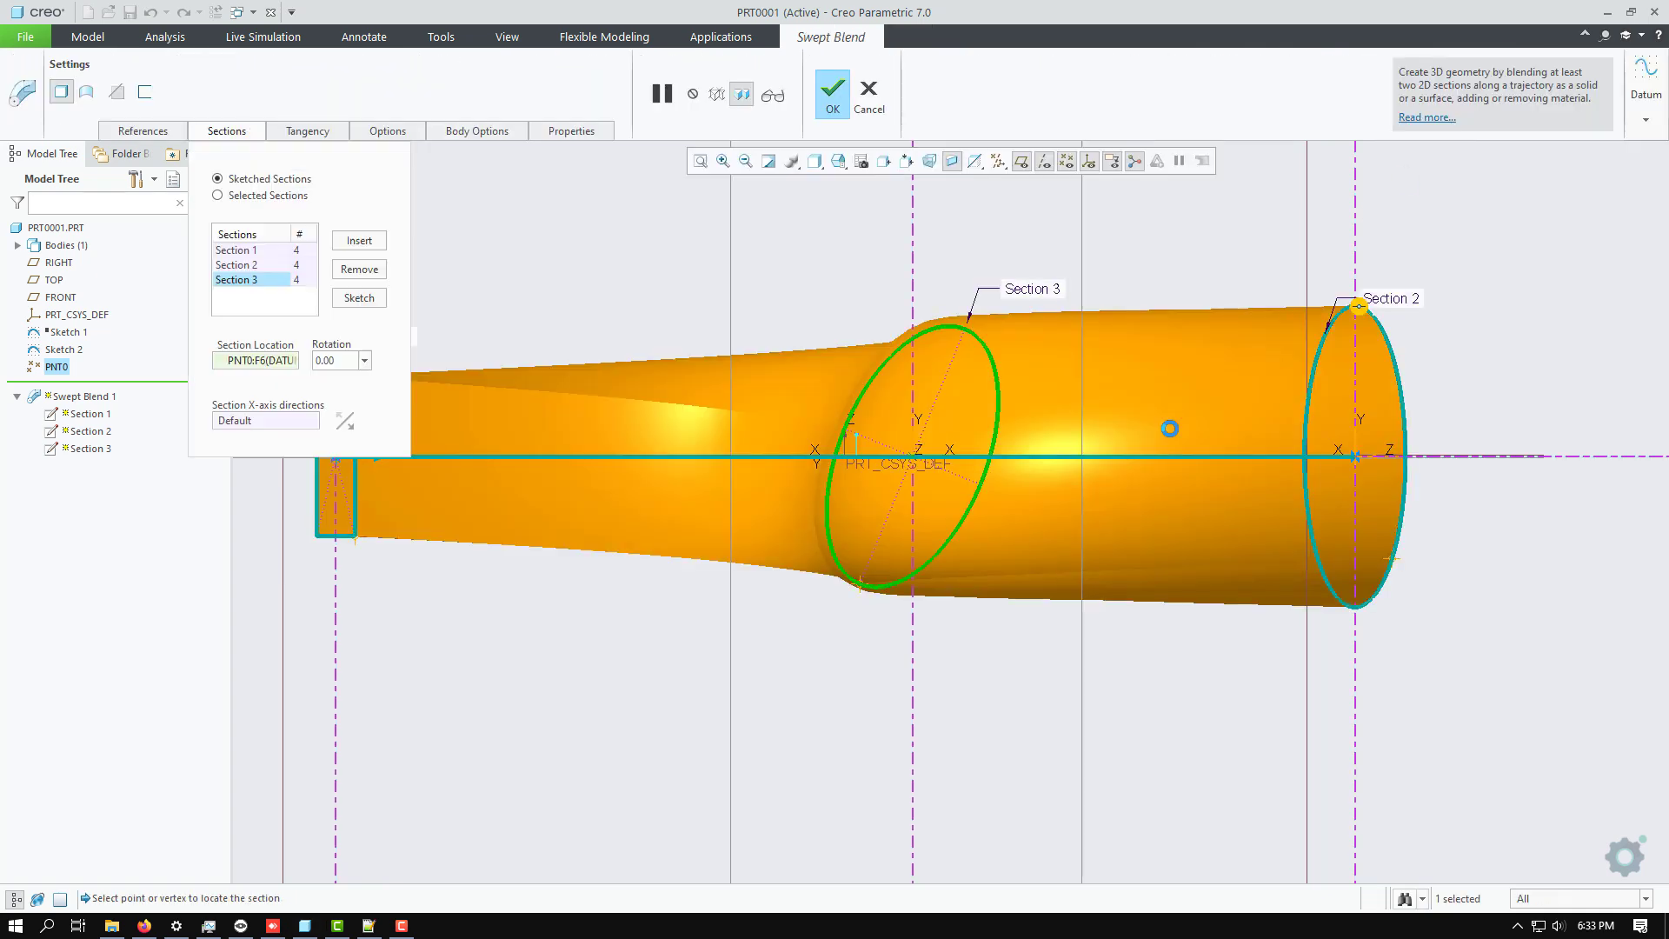
# Check the three-section blend preview for twisting and complete the swept blend feature.
pyautogui.moveTo(1121, 356); pyautogui.dragTo(1019, 591, button='middle')
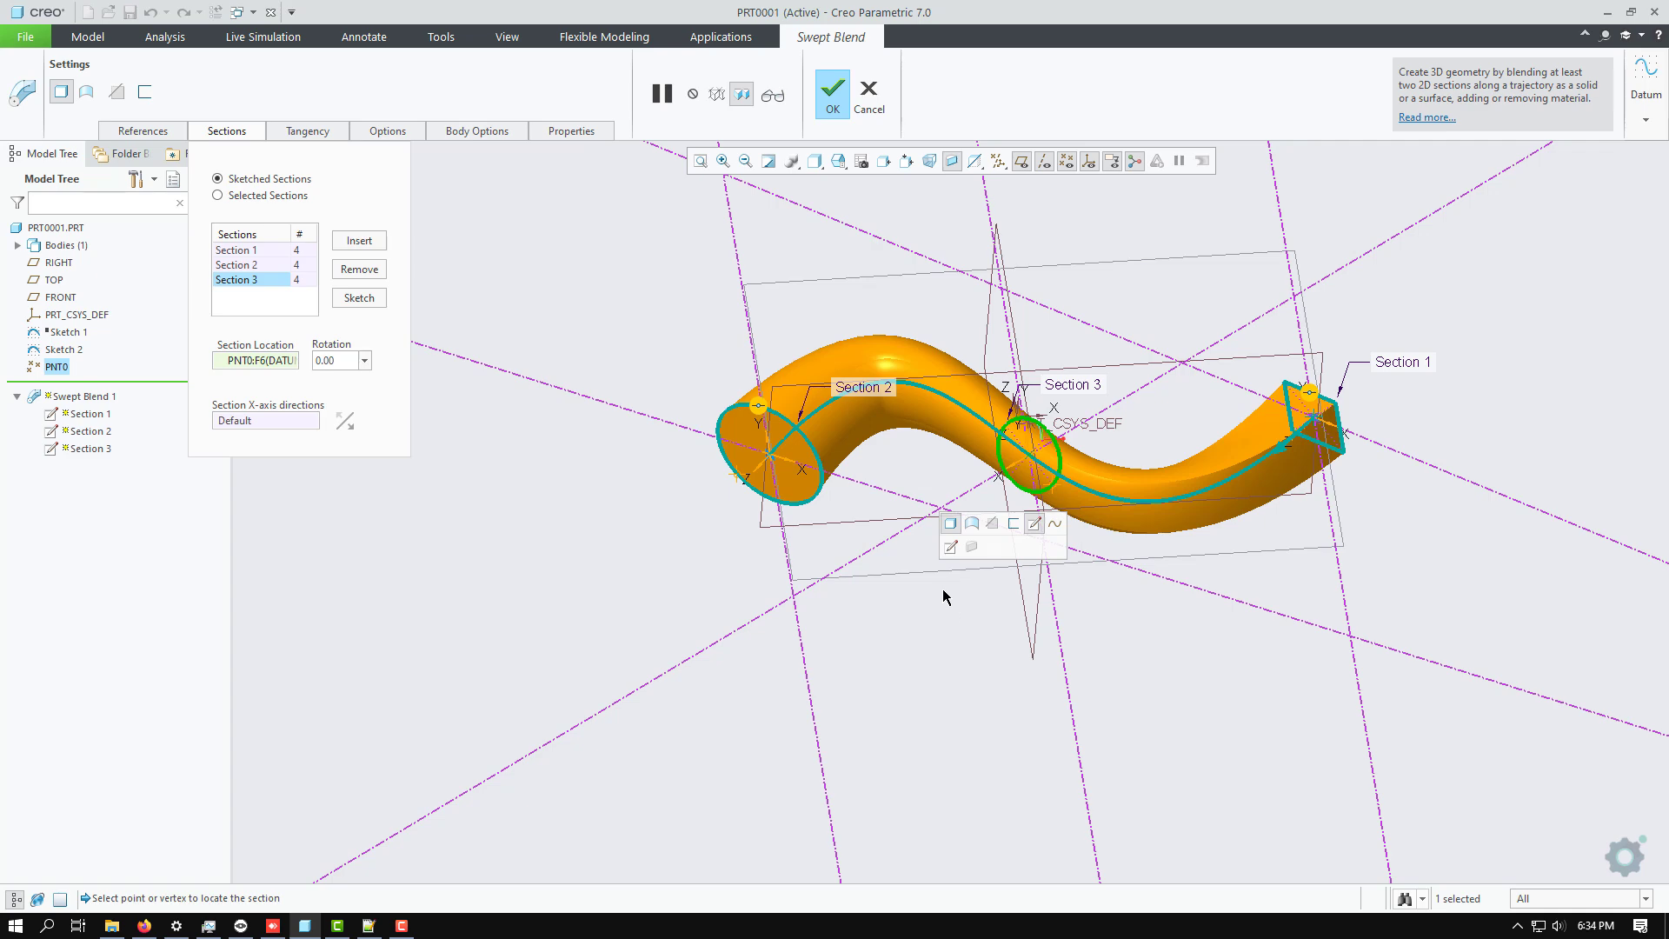
pyautogui.scroll(3, 362, 569)
pyautogui.scroll(-4, 551, 579)
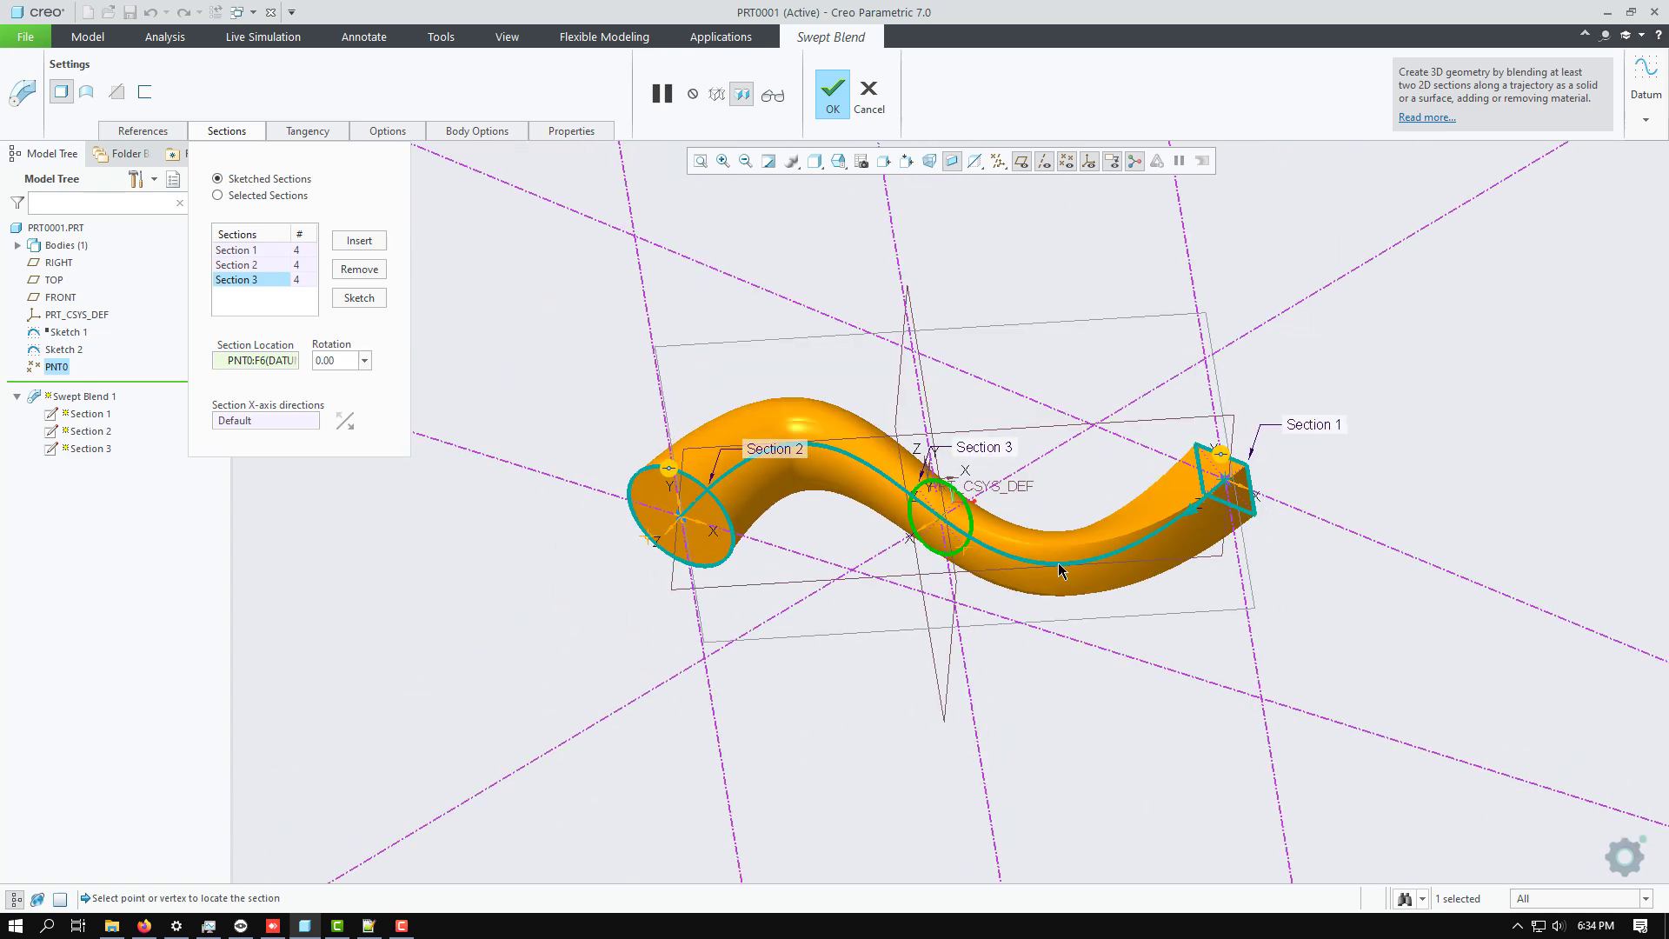
pyautogui.scroll(-2, 1123, 487)
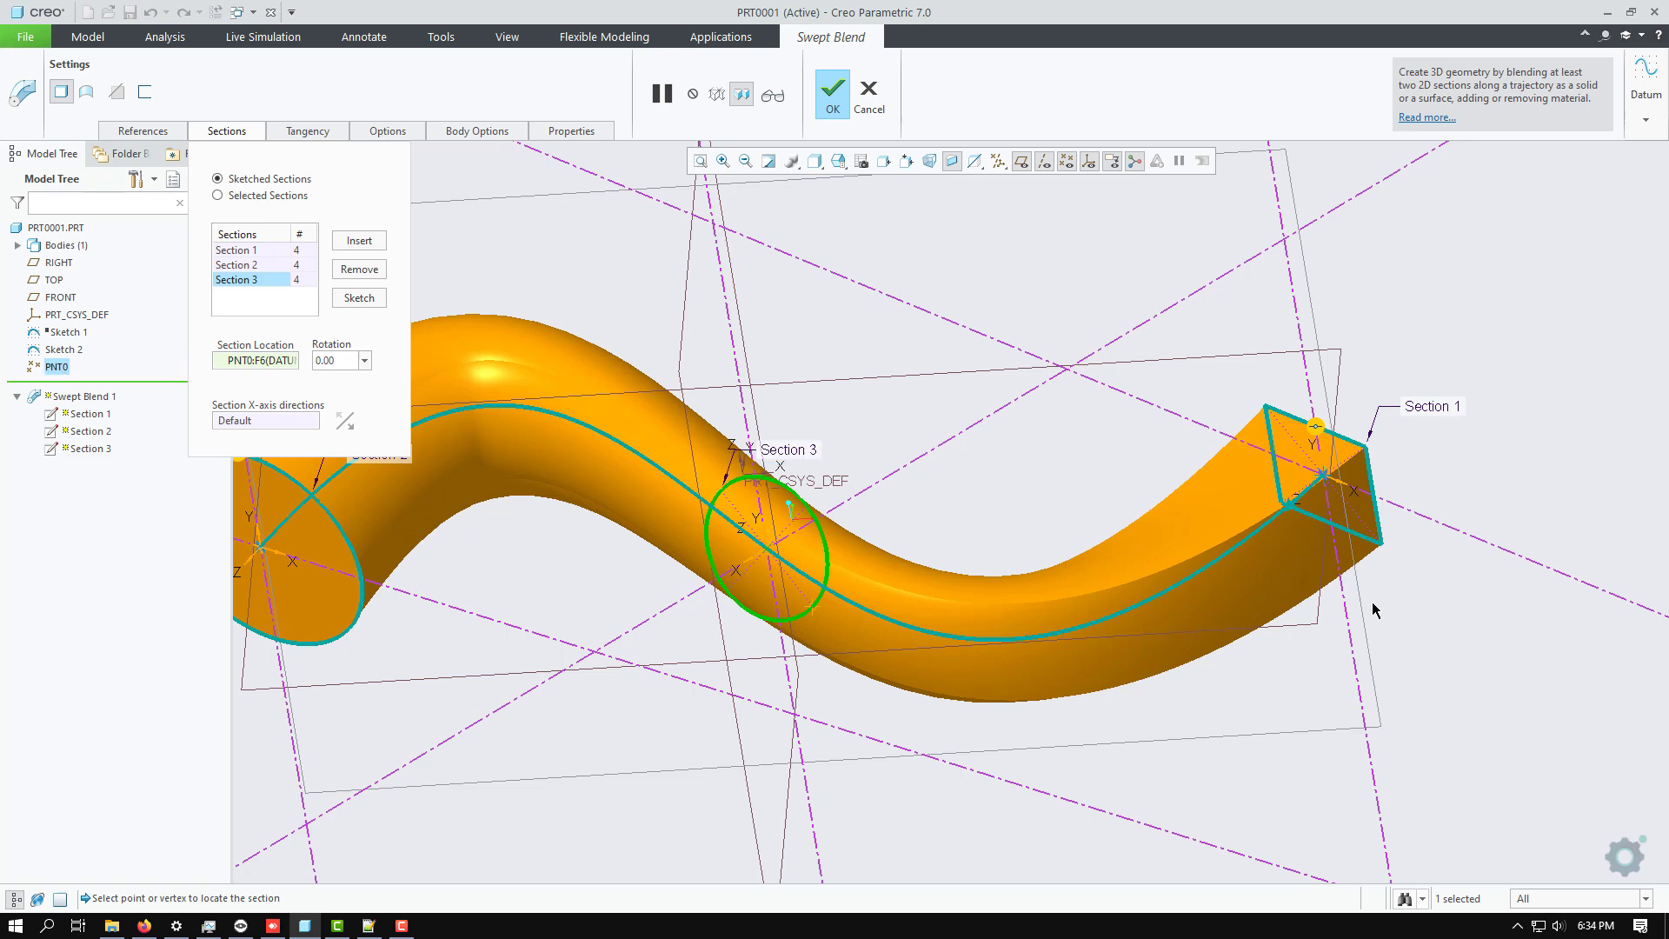
pyautogui.scroll(1, 1377, 611)
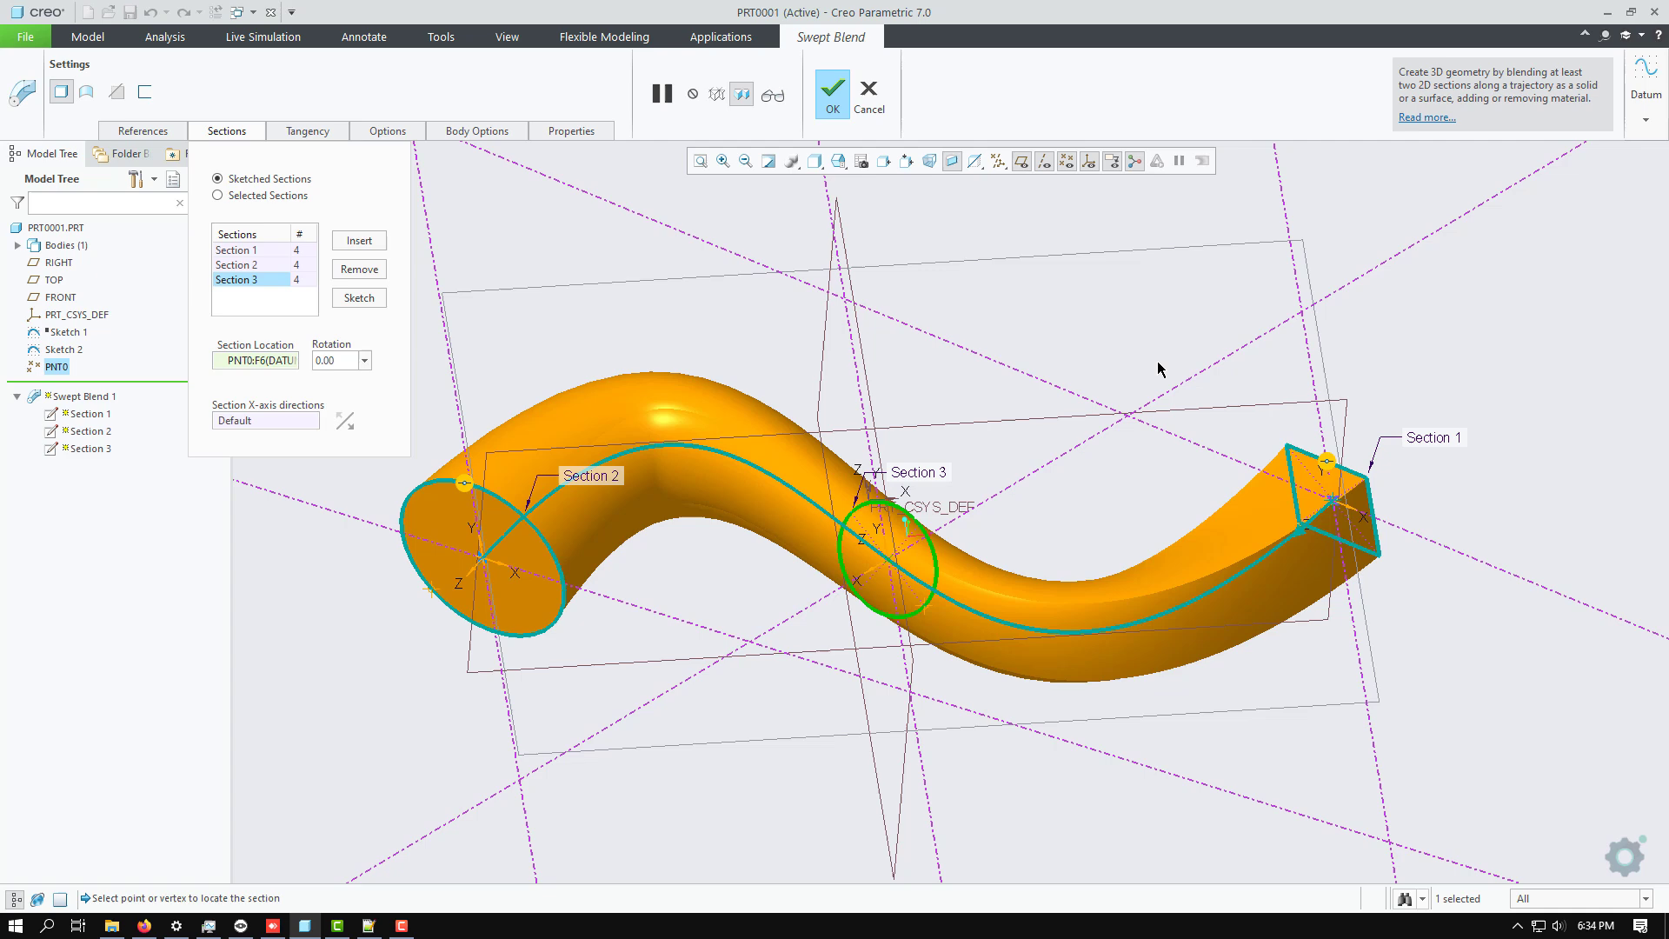
pyautogui.click(831, 97)
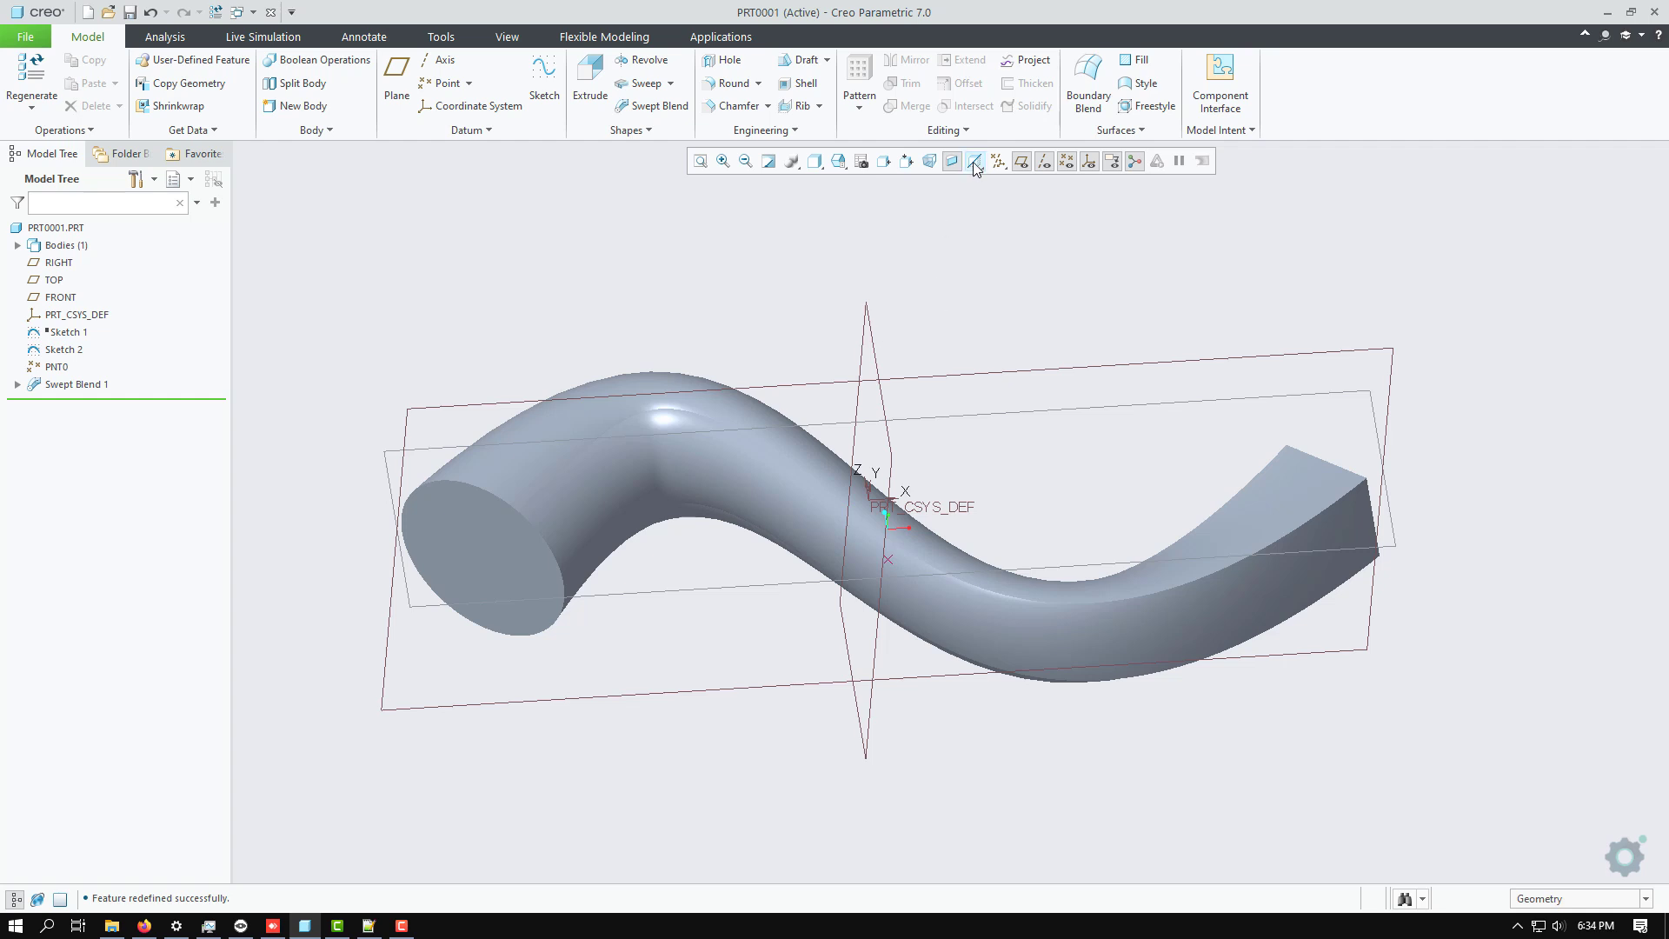
# Turn off the display of all datum axes, points, coordinate systems and planes, and examine the finished swept blend from several sides.
pyautogui.click(998, 163)
pyautogui.click(1021, 264)
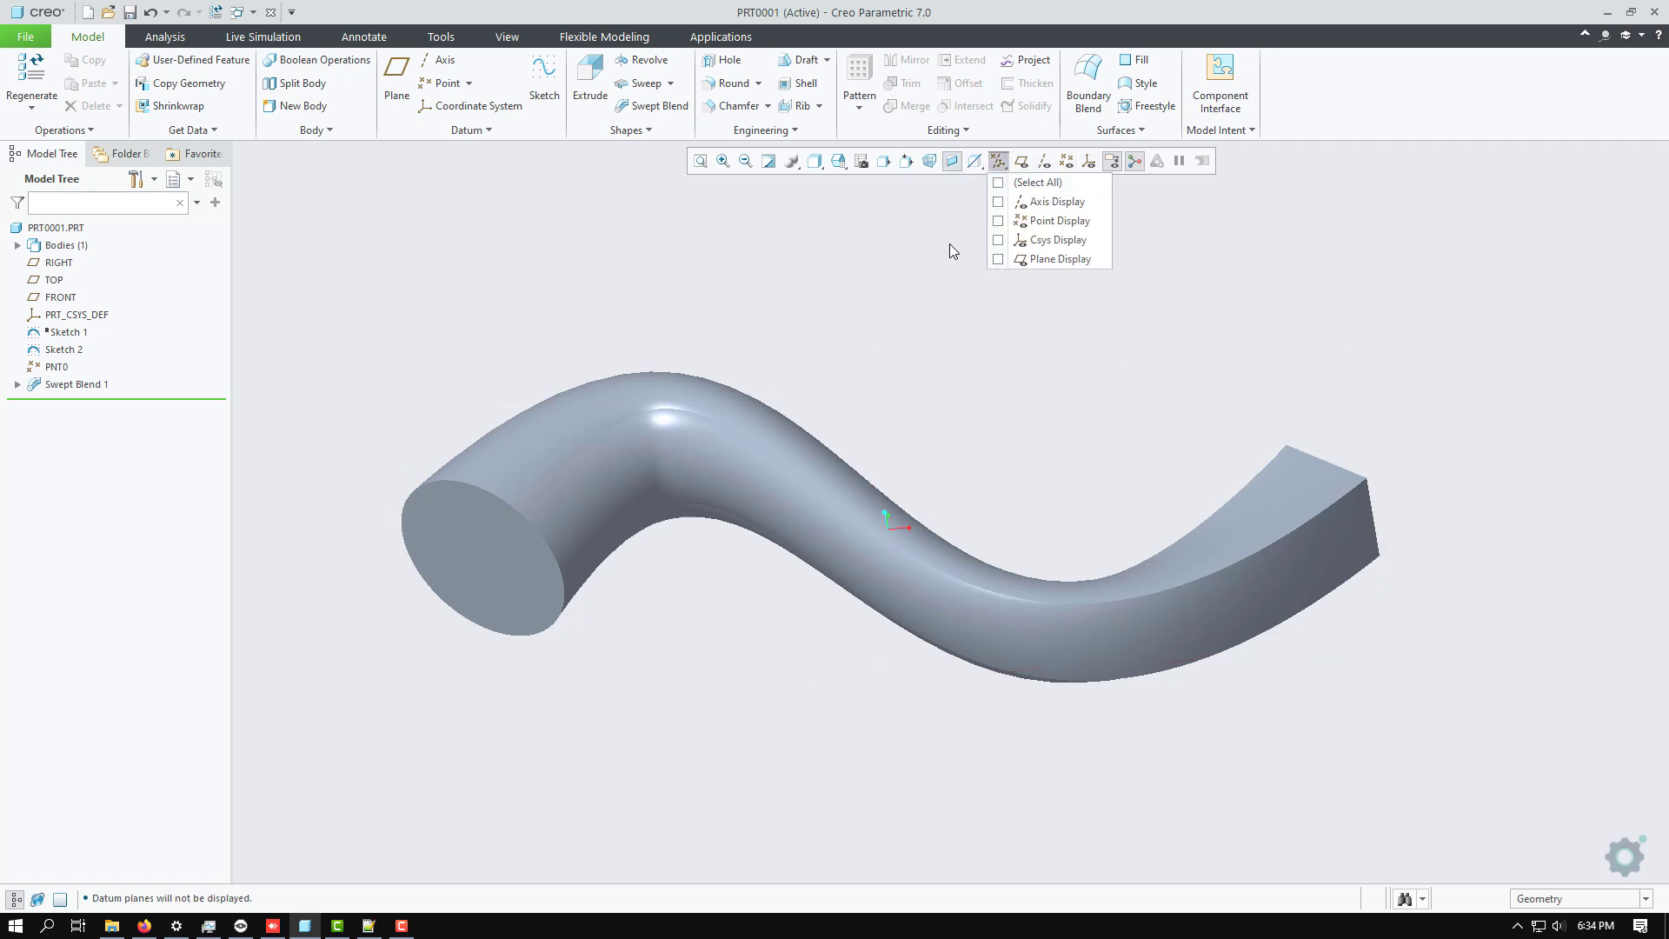
pyautogui.moveTo(922, 341); pyautogui.dragTo(838, 294, button='middle')
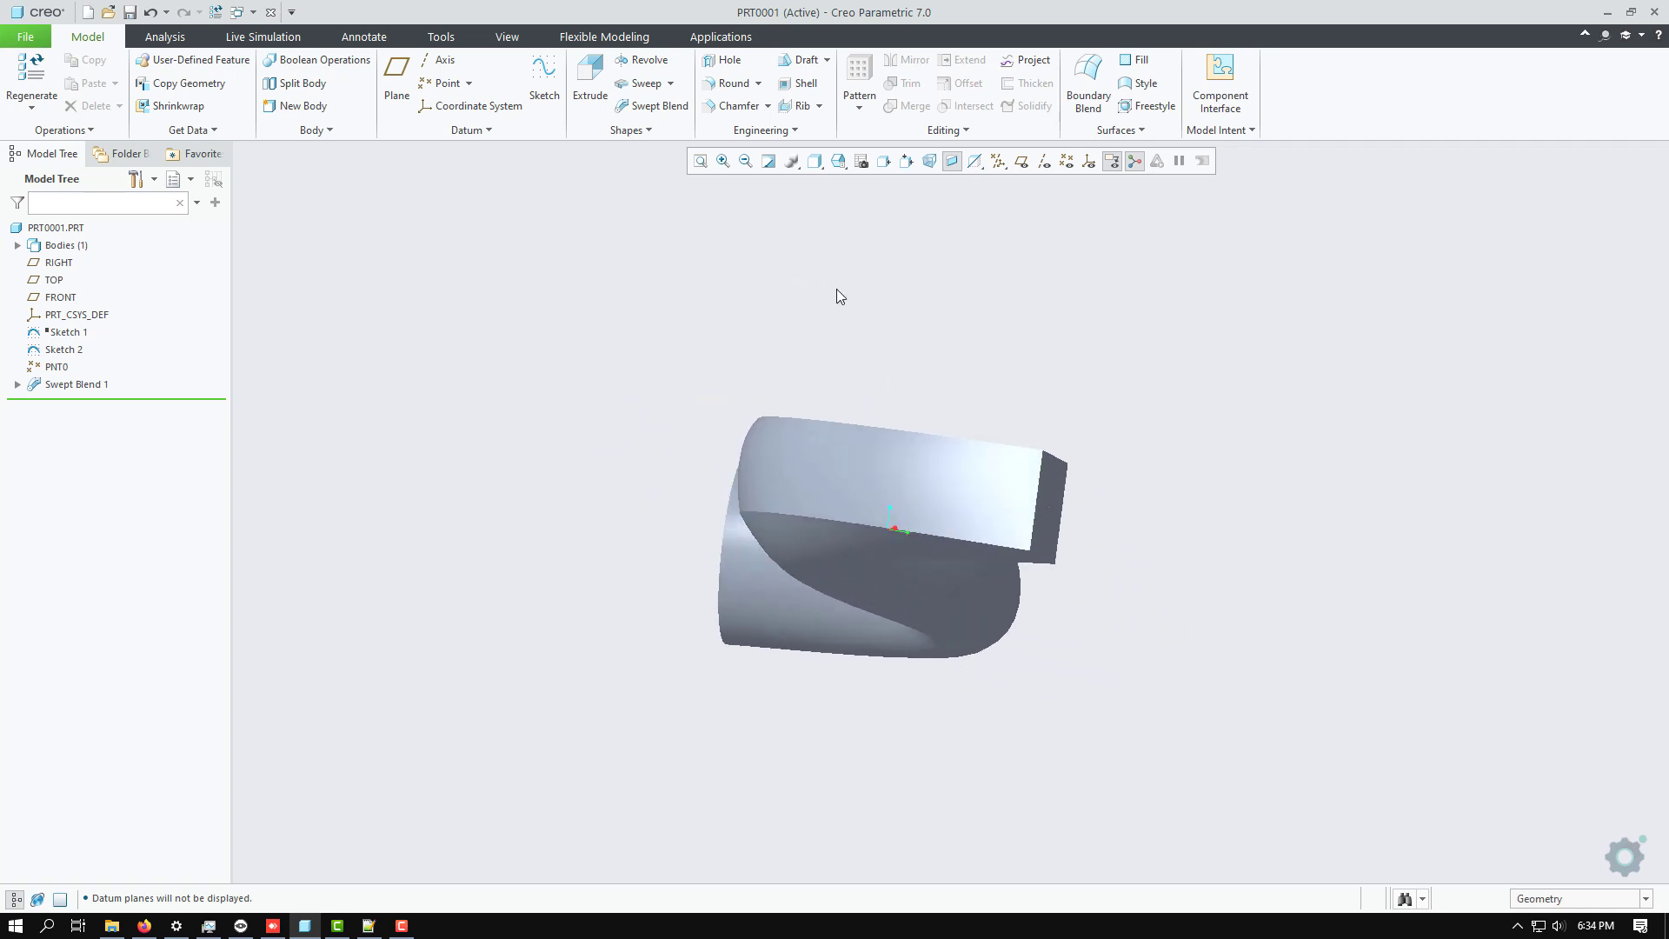
pyautogui.moveTo(979, 478); pyautogui.dragTo(1104, 601, button='middle')
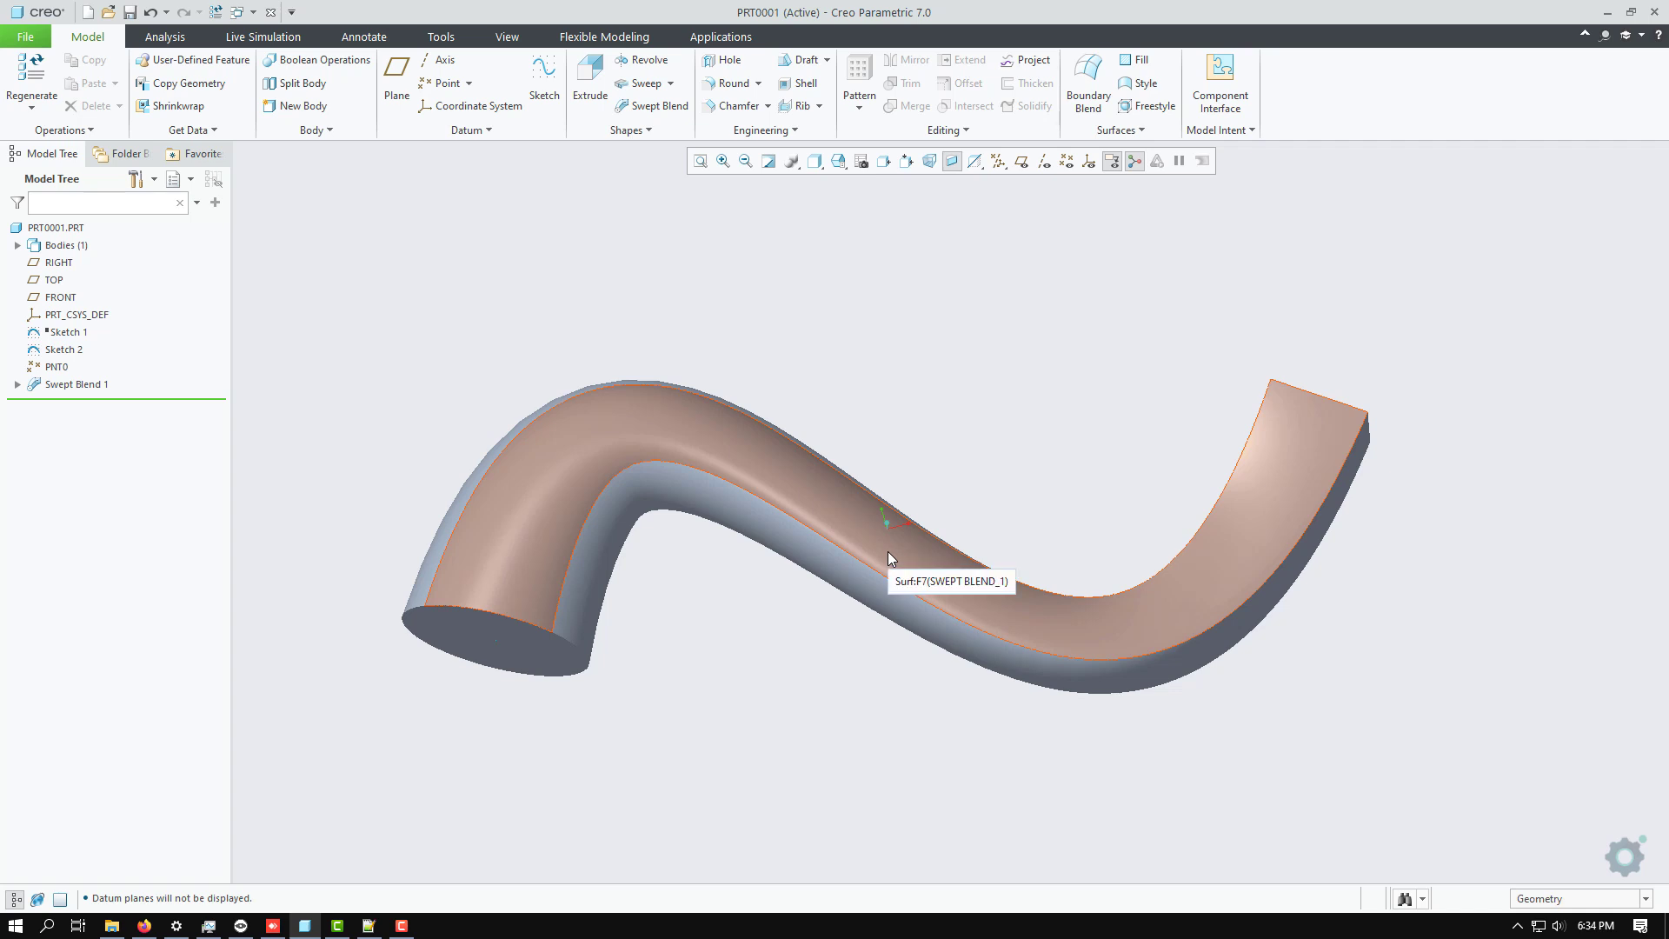
pyautogui.moveTo(889, 551); pyautogui.dragTo(905, 476, button='middle')
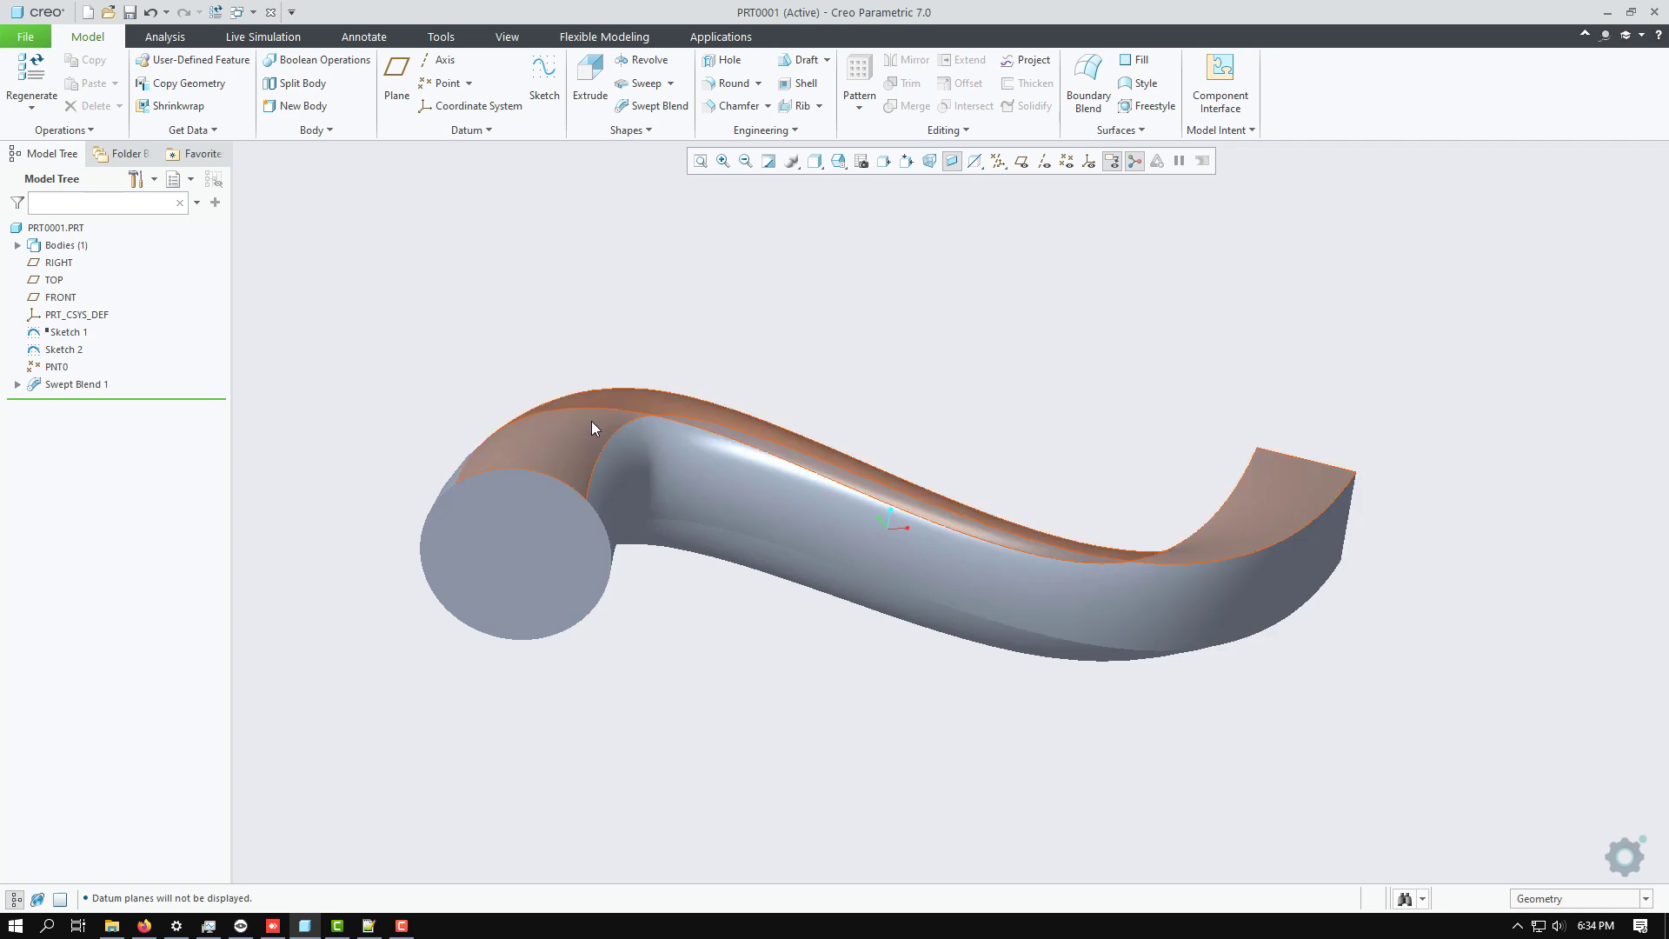
pyautogui.moveTo(536, 561)
pyautogui.mouseDown(button='middle')
pyautogui.moveTo(500, 503)
pyautogui.moveTo(514, 547)
pyautogui.moveTo(458, 554)
pyautogui.moveTo(466, 581)
pyautogui.mouseUp(button='middle')
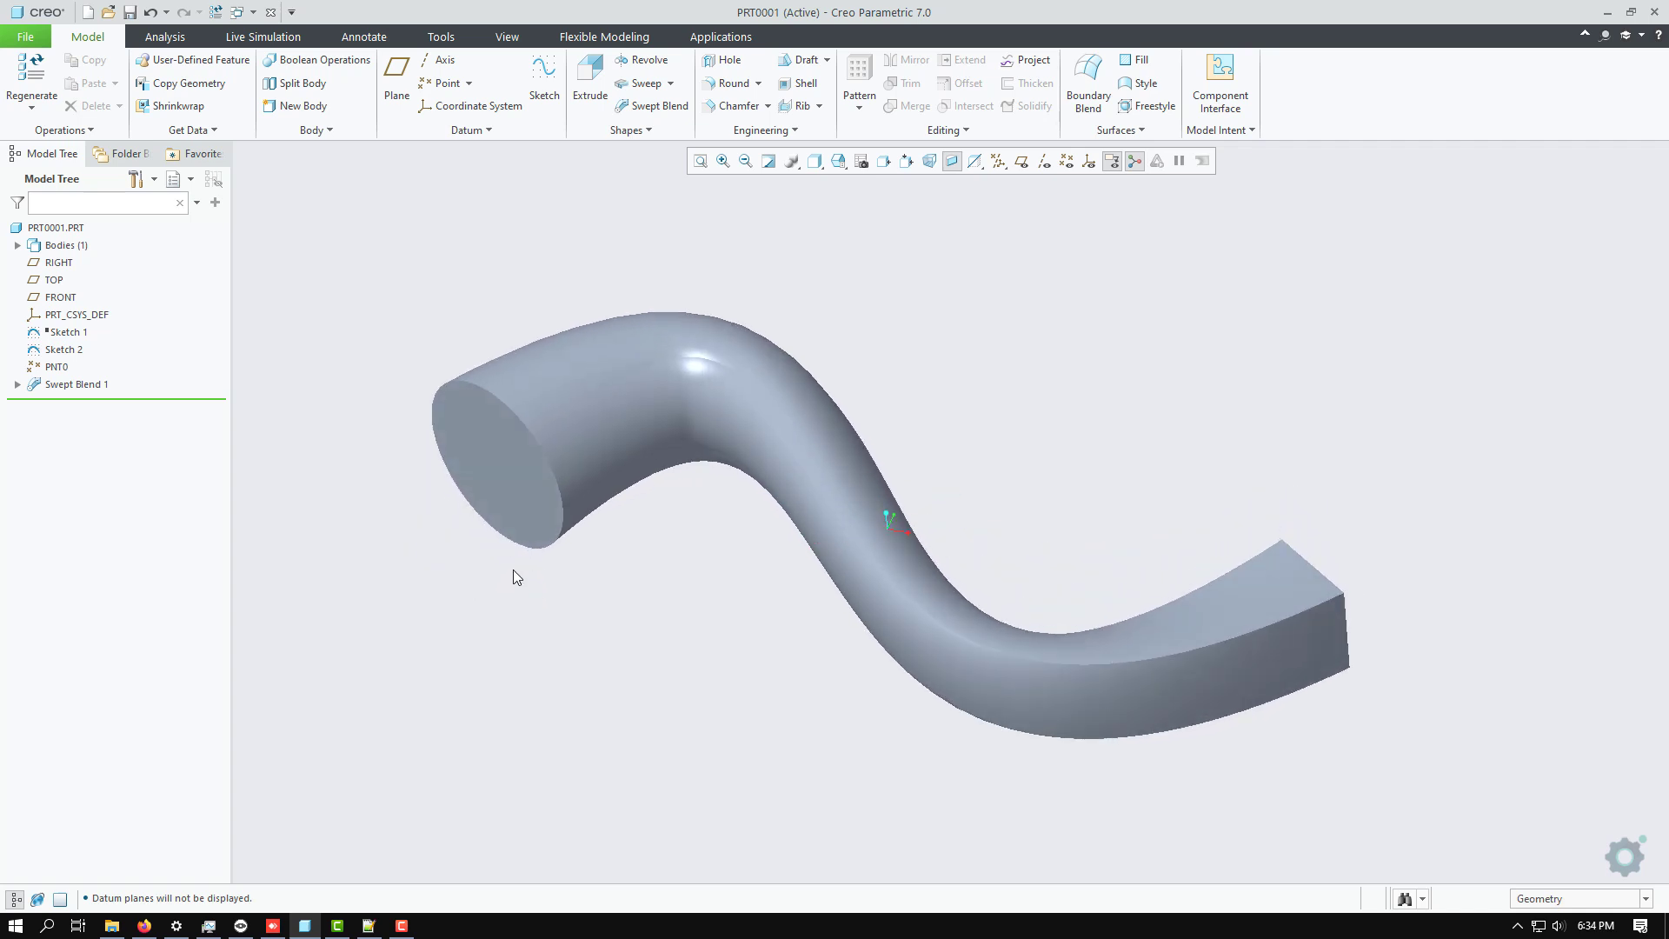